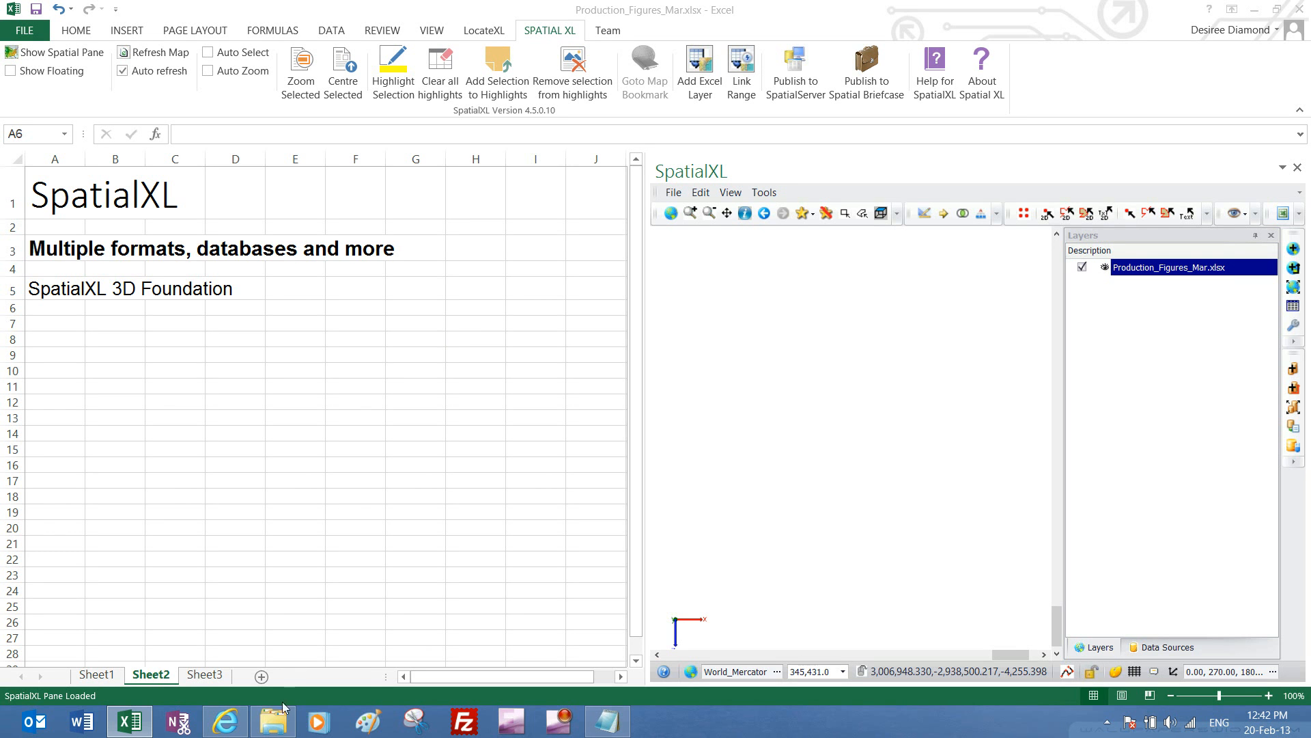
Open Sheet1 and review the production table's workplace, measured value and contractor columns
mouse_move(281, 711)
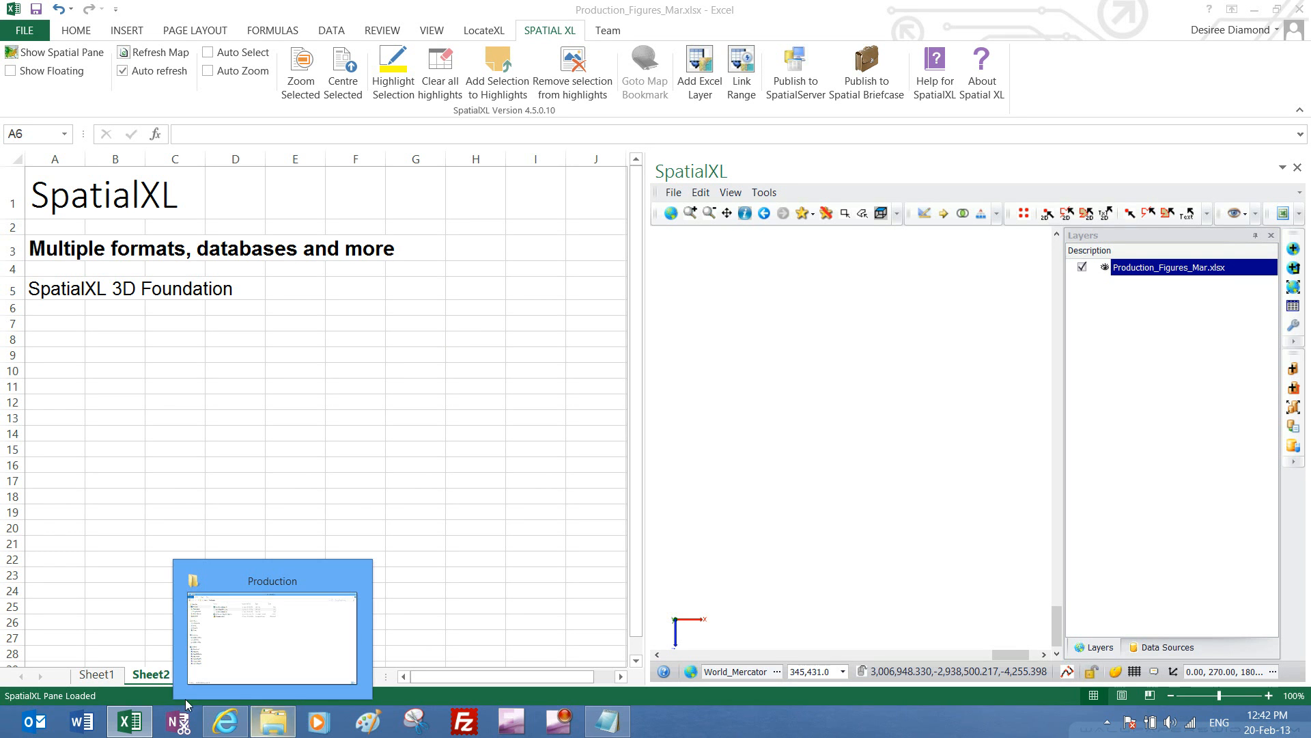
click(97, 675)
click(219, 256)
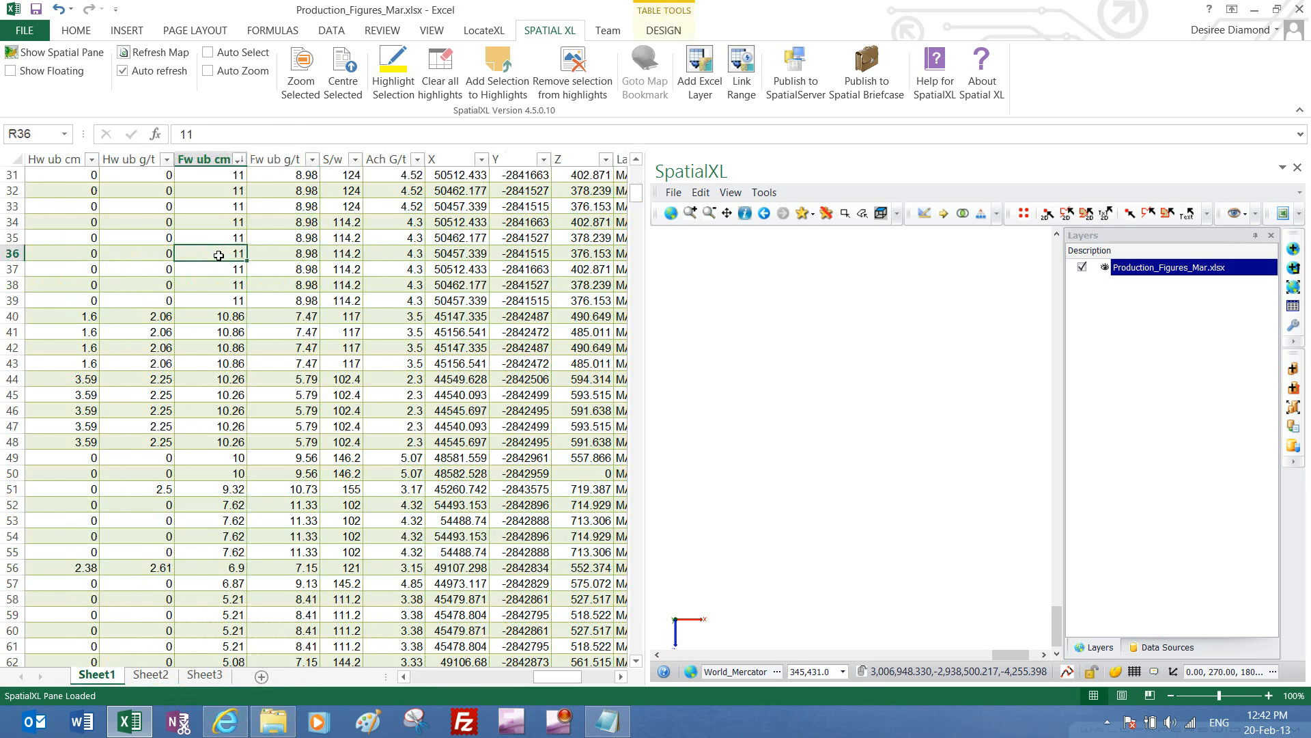
key(Home)
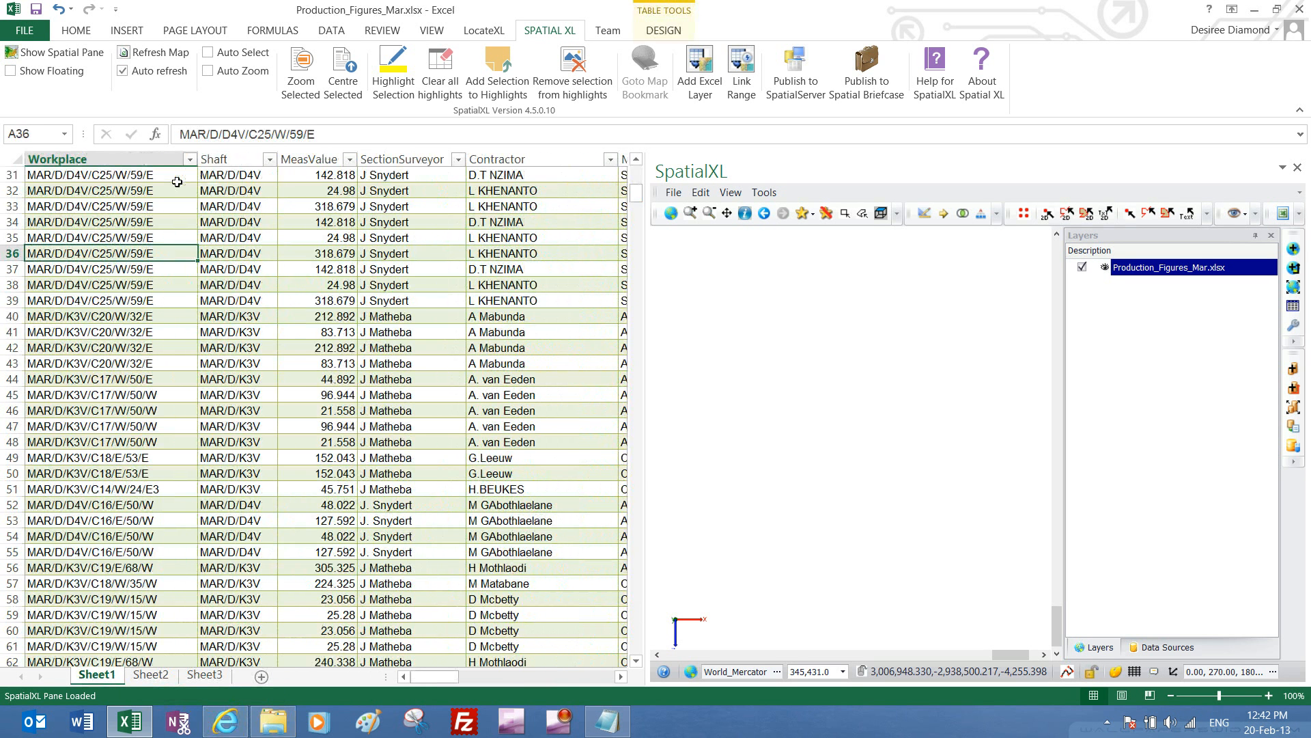
click(220, 179)
click(338, 206)
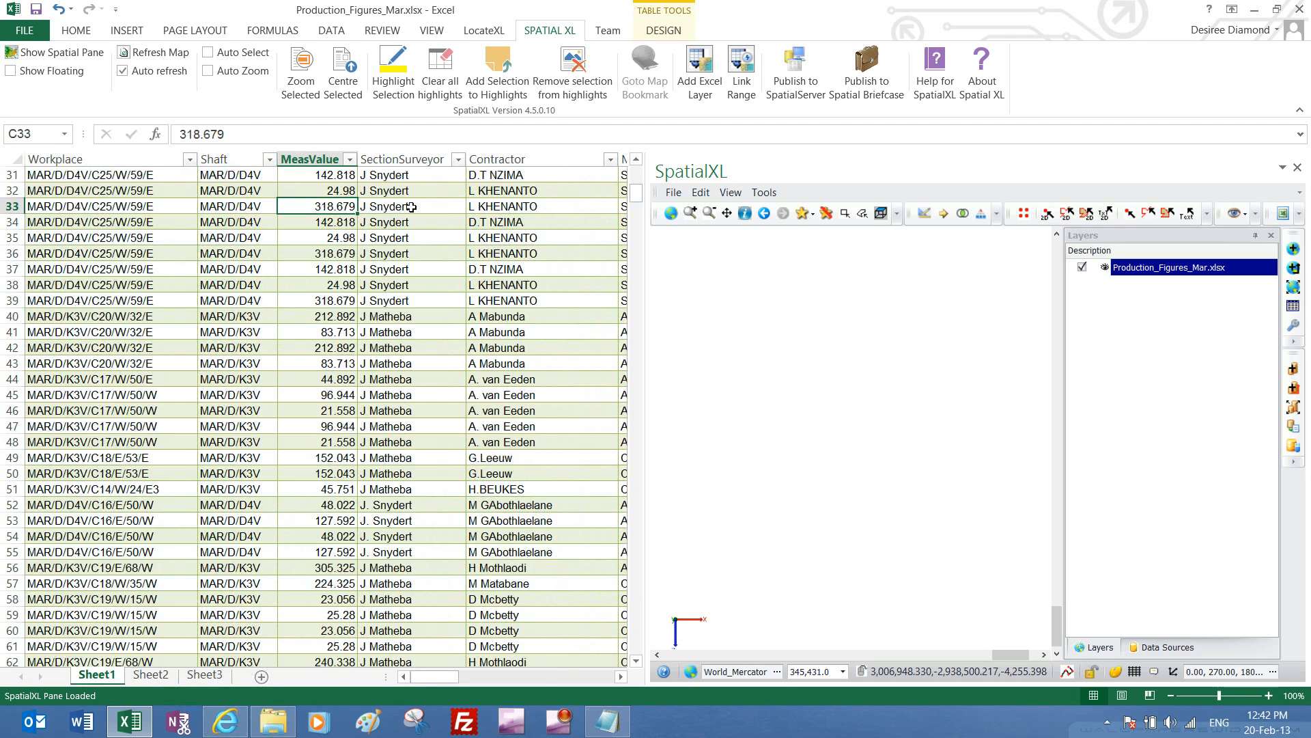
click(531, 206)
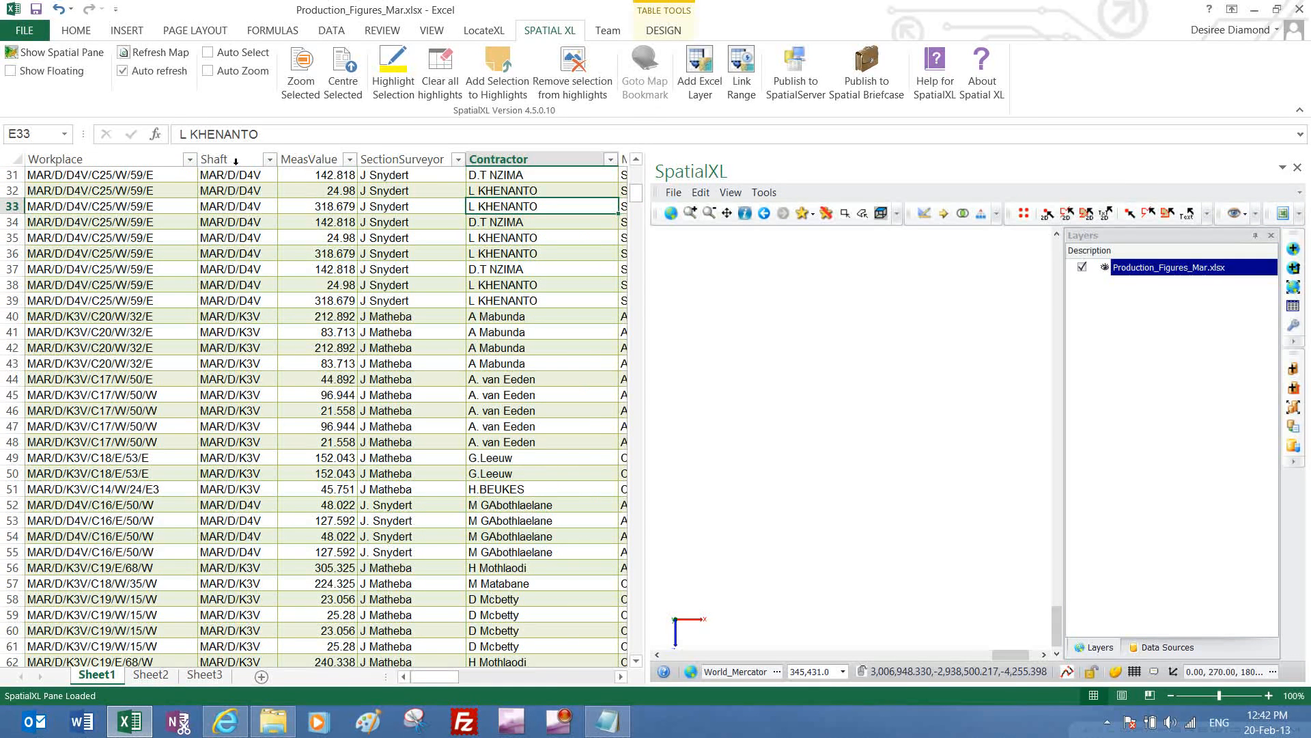
Add the Sheet1 production table to the map as an Excel layer, keeping the default layer properties
click(70, 173)
scroll(194, 323, up, 10)
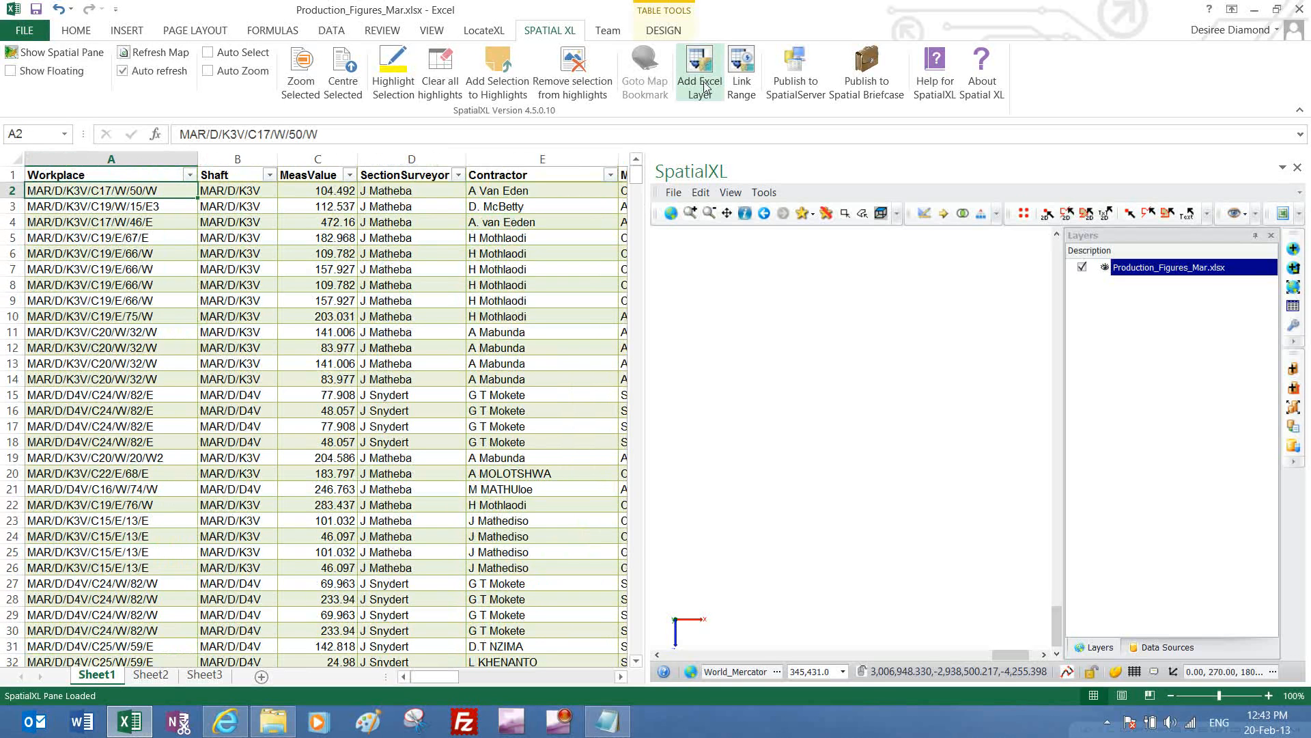
click(702, 81)
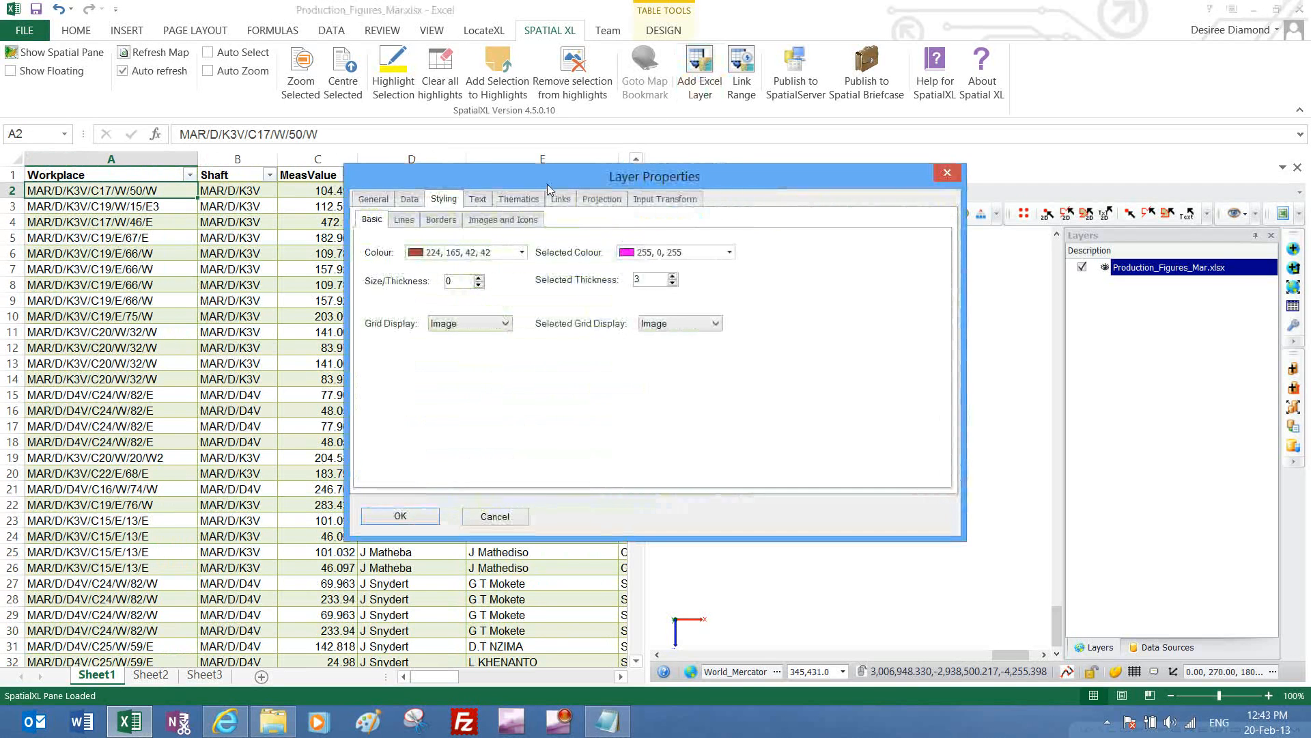
click(399, 515)
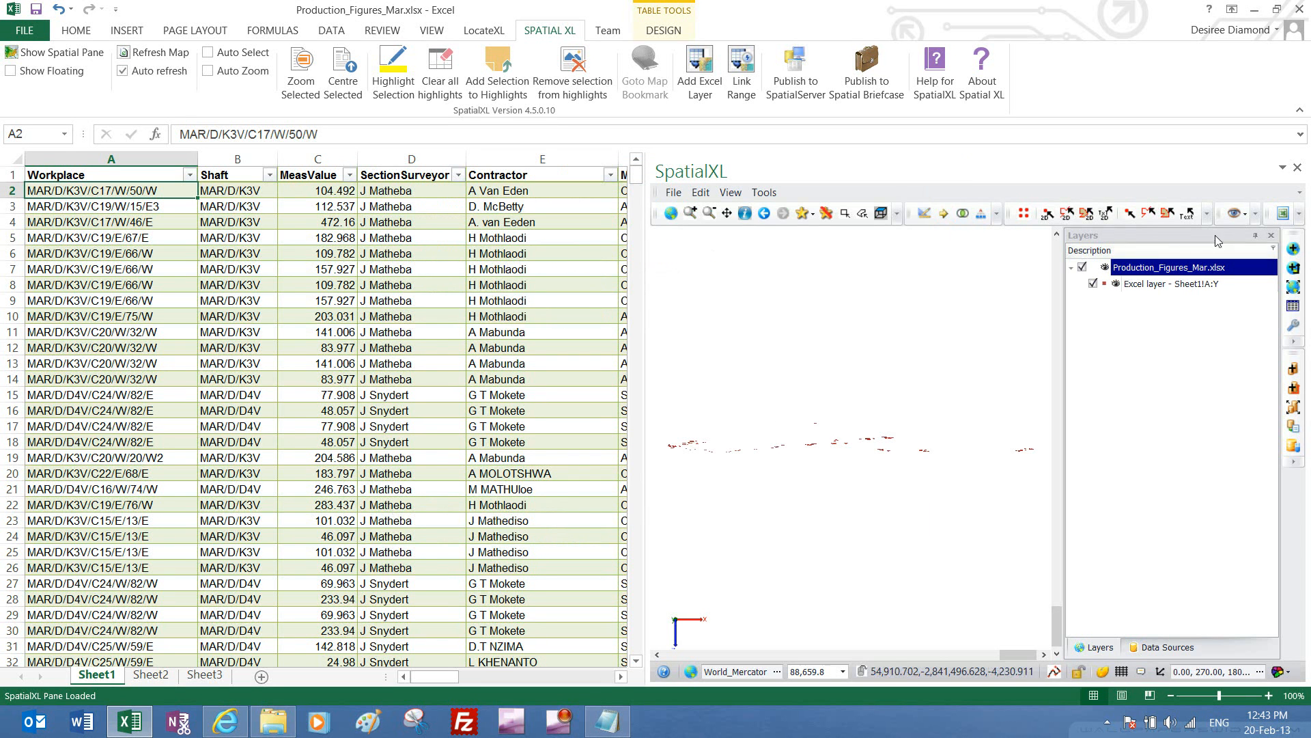
Switch the map to plan view and fit all the layer's points in it
click(1235, 214)
click(1162, 234)
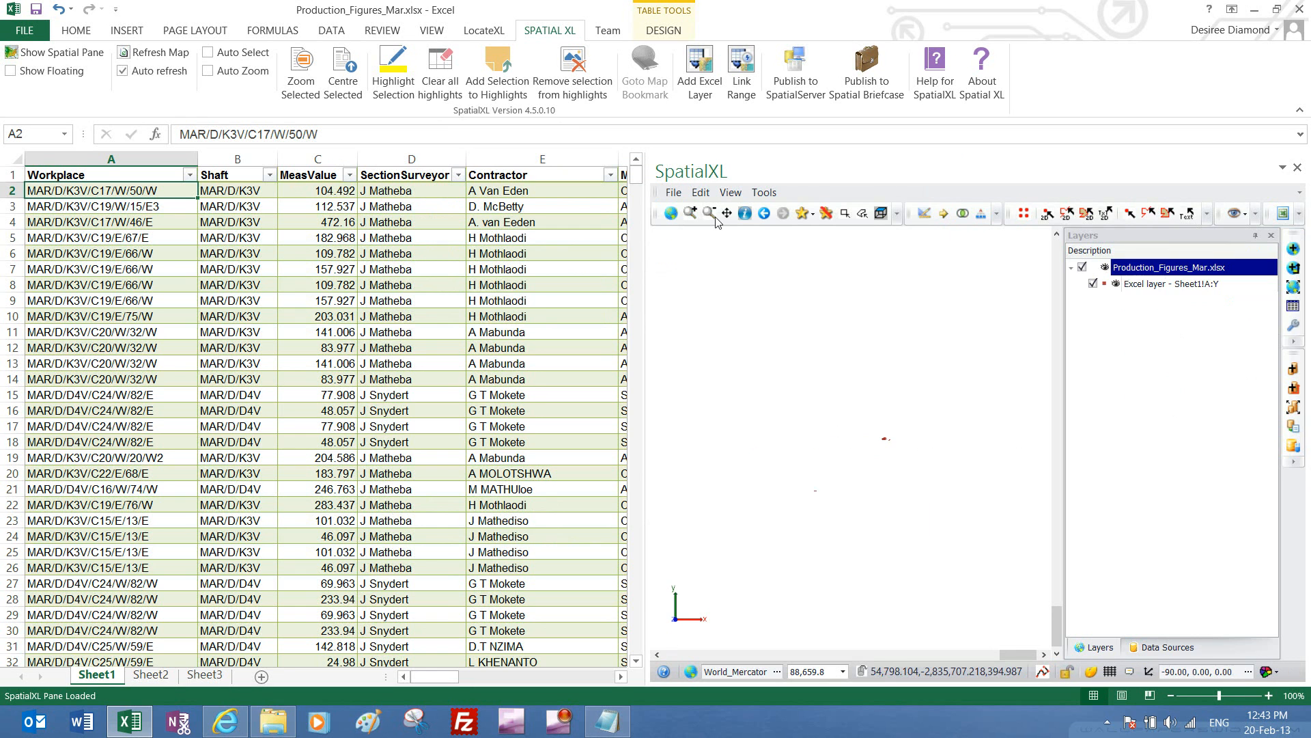
click(676, 214)
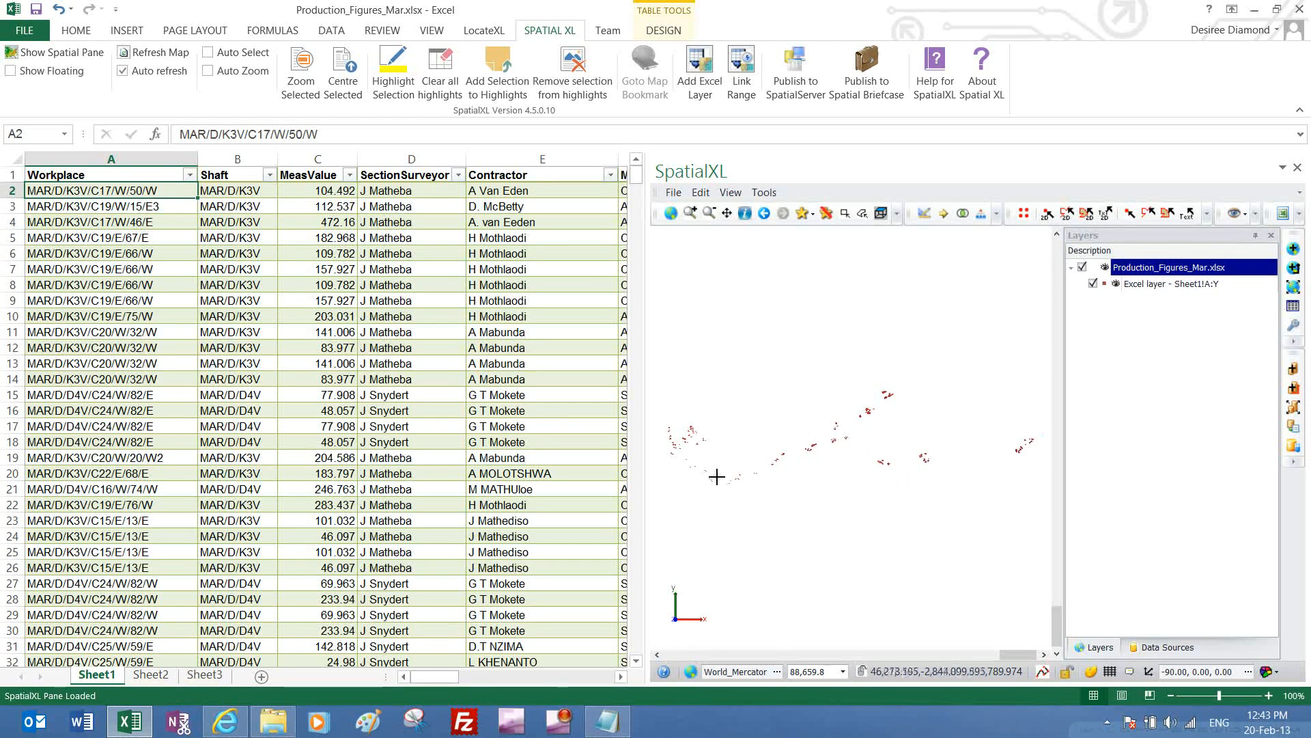
Increase the basic styling size/thickness of the Excel layer's points
click(1159, 287)
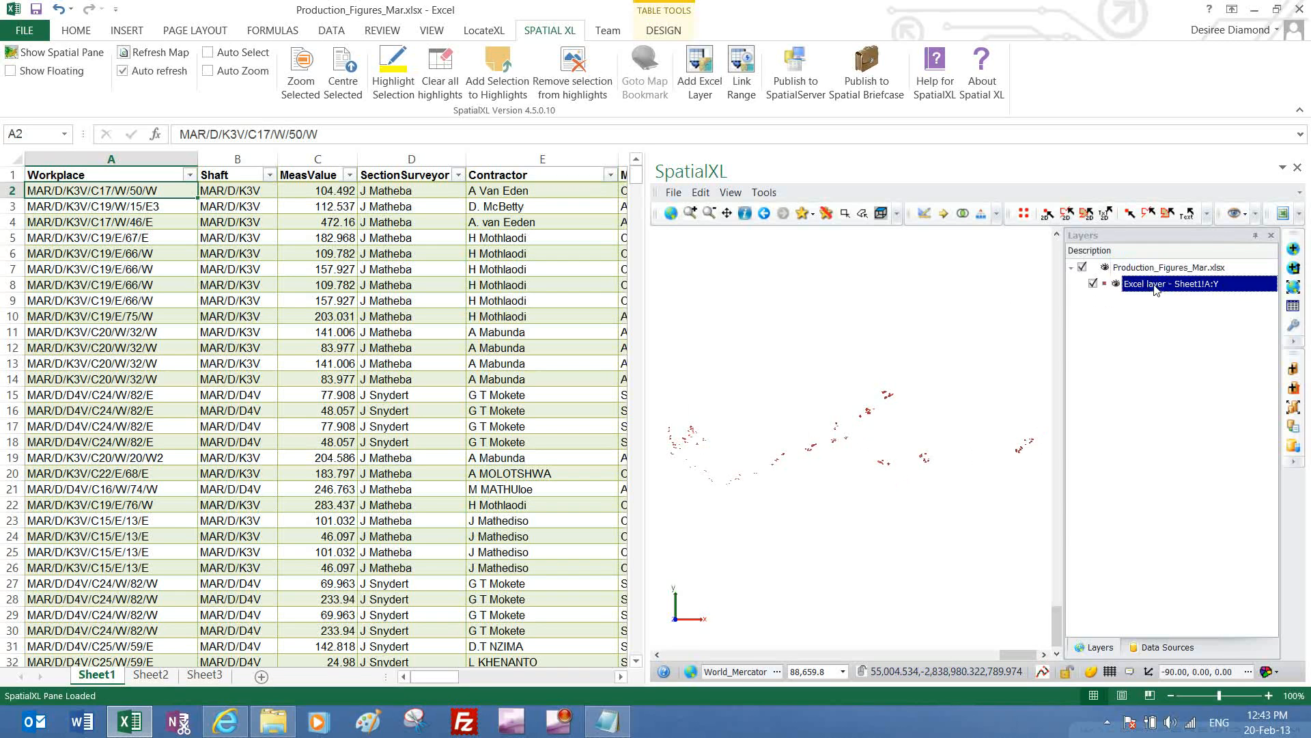
right_click(1156, 289)
click(1123, 226)
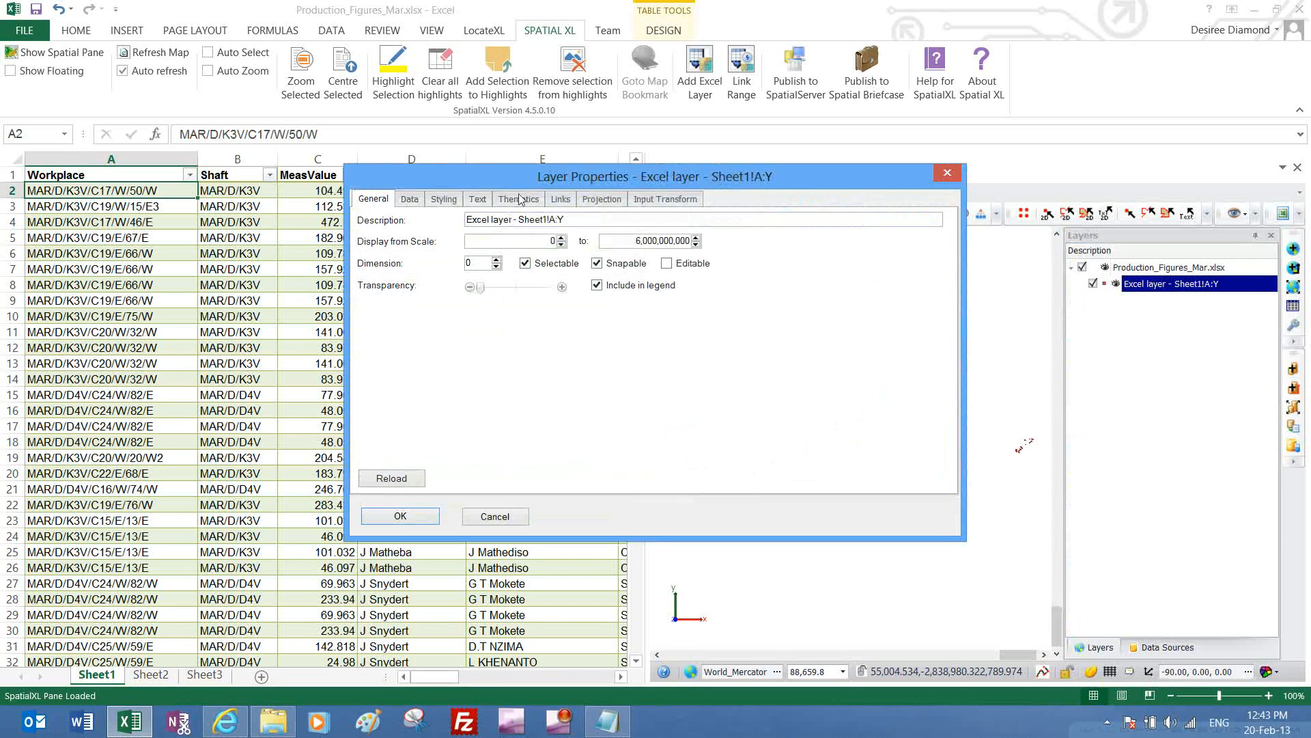
click(409, 200)
click(444, 199)
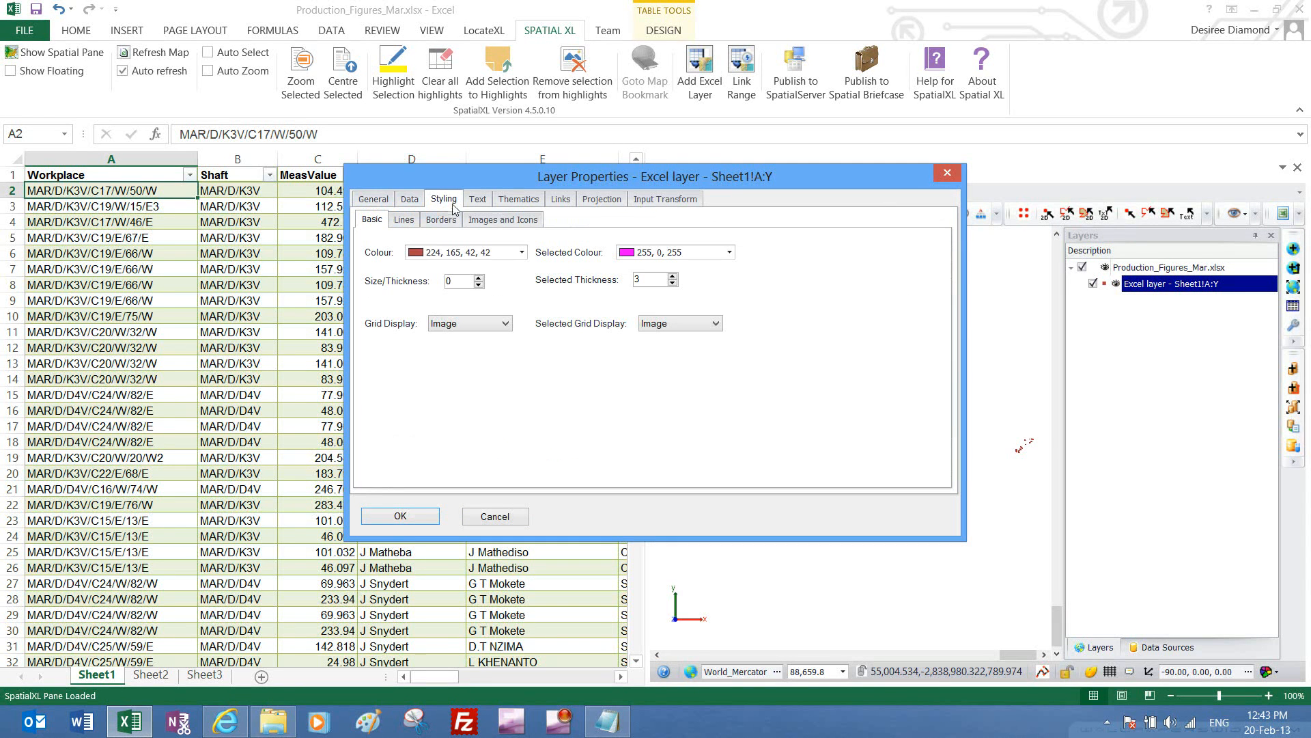
double_click(458, 281)
click(403, 515)
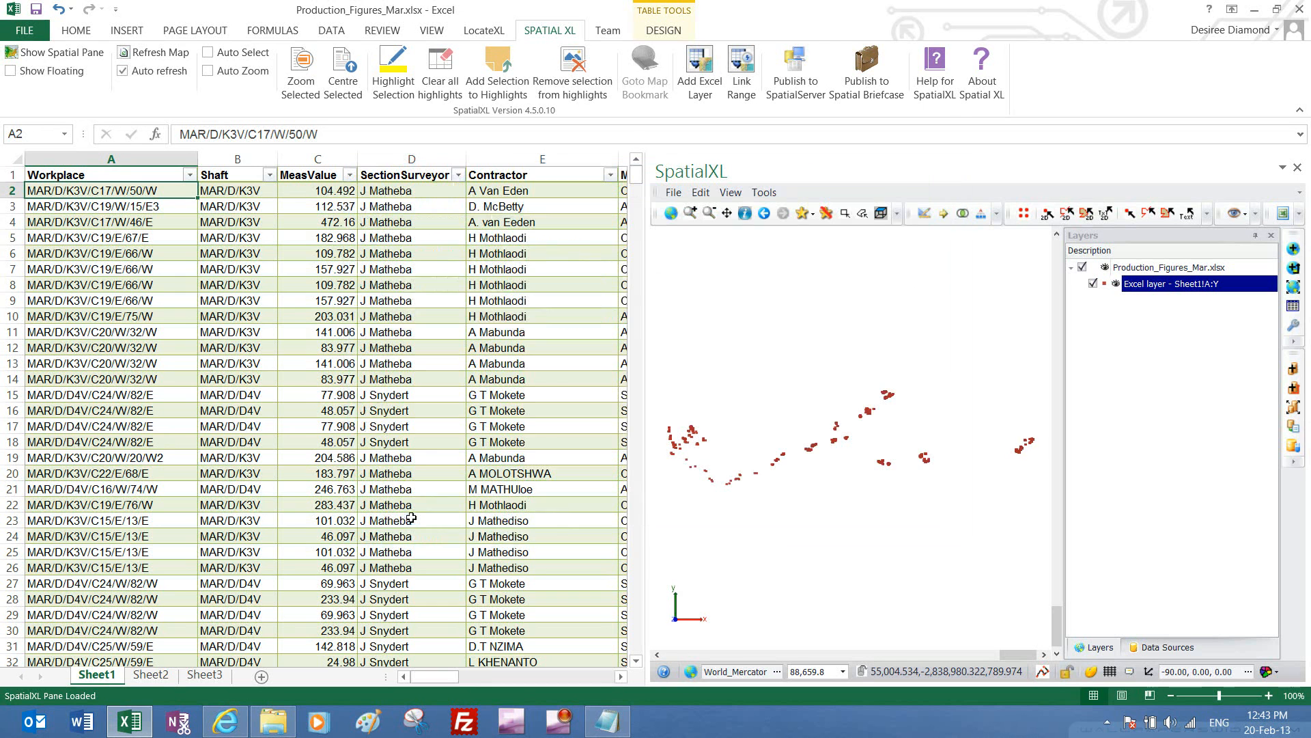
Label the Excel layer's points on the map with the GangNo column
right_click(1144, 289)
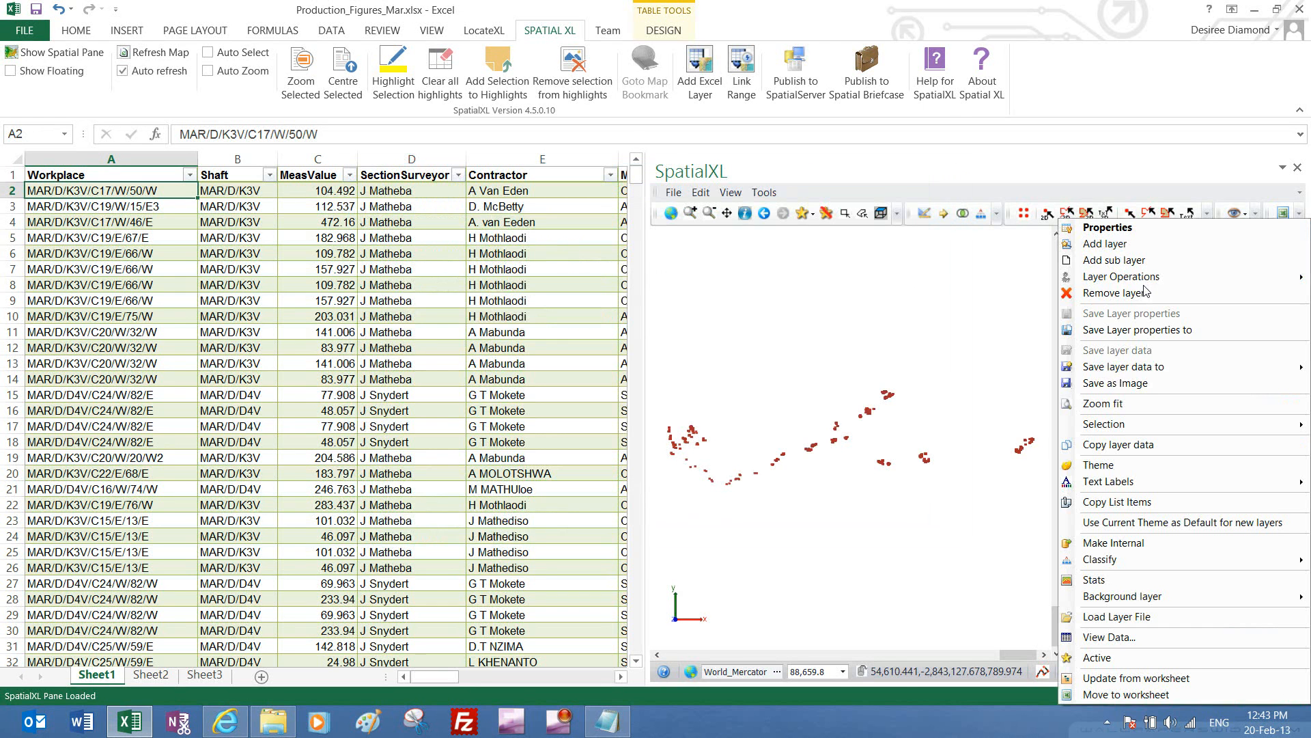
mouse_move(1097, 483)
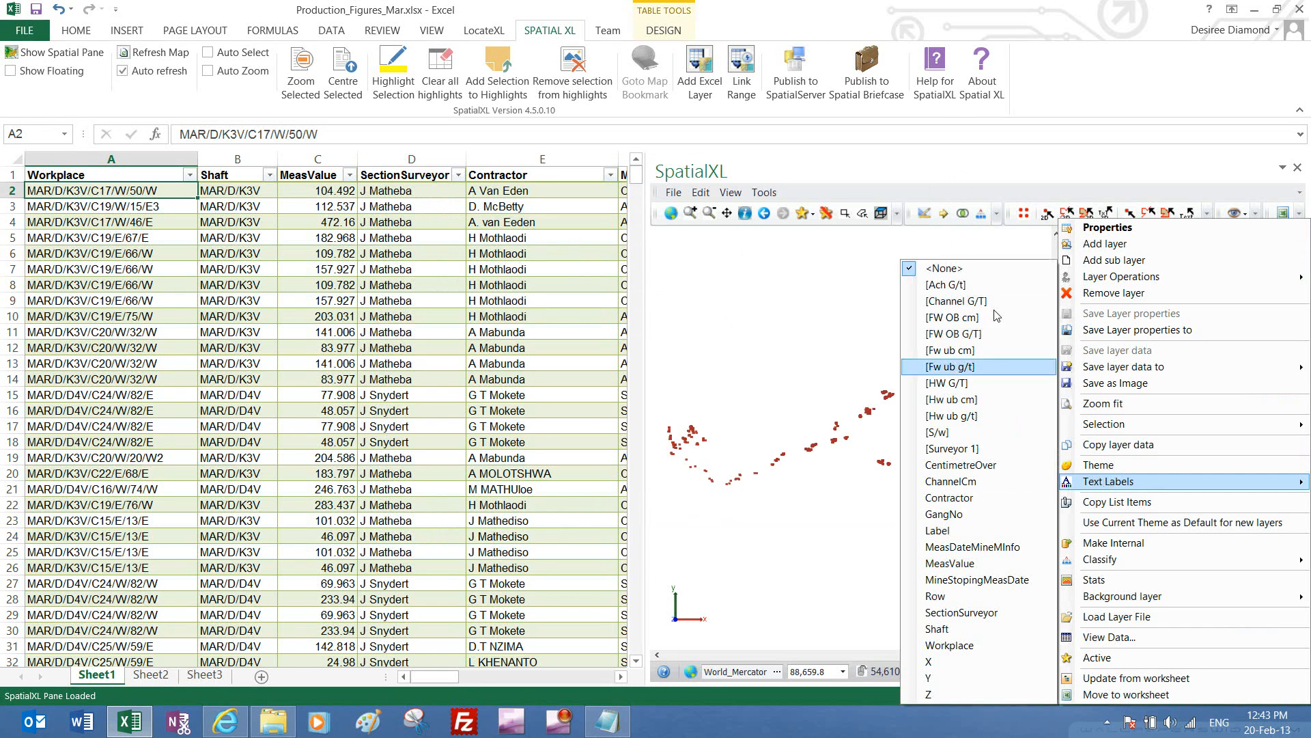
click(946, 513)
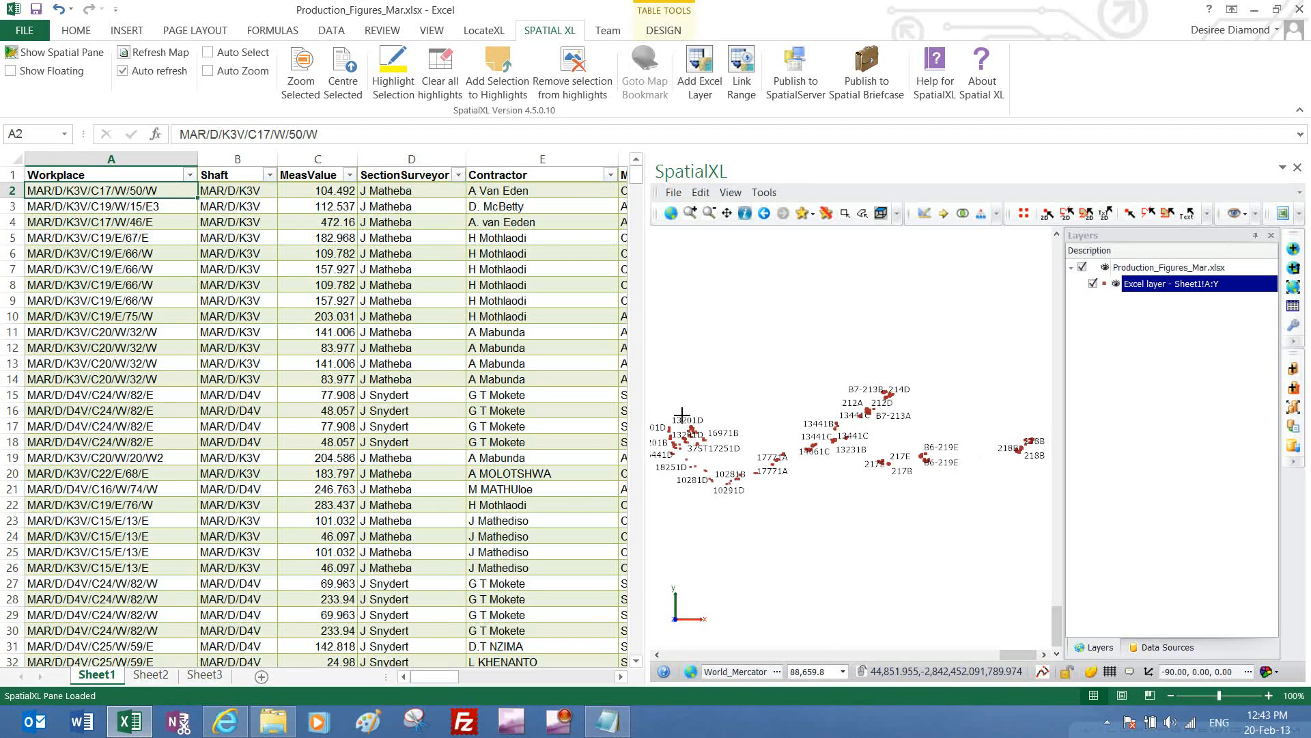
Colour the Excel layer by number ranges of the [Fw ub g/t] column, using a linear map type and Best Fill
right_click(1143, 290)
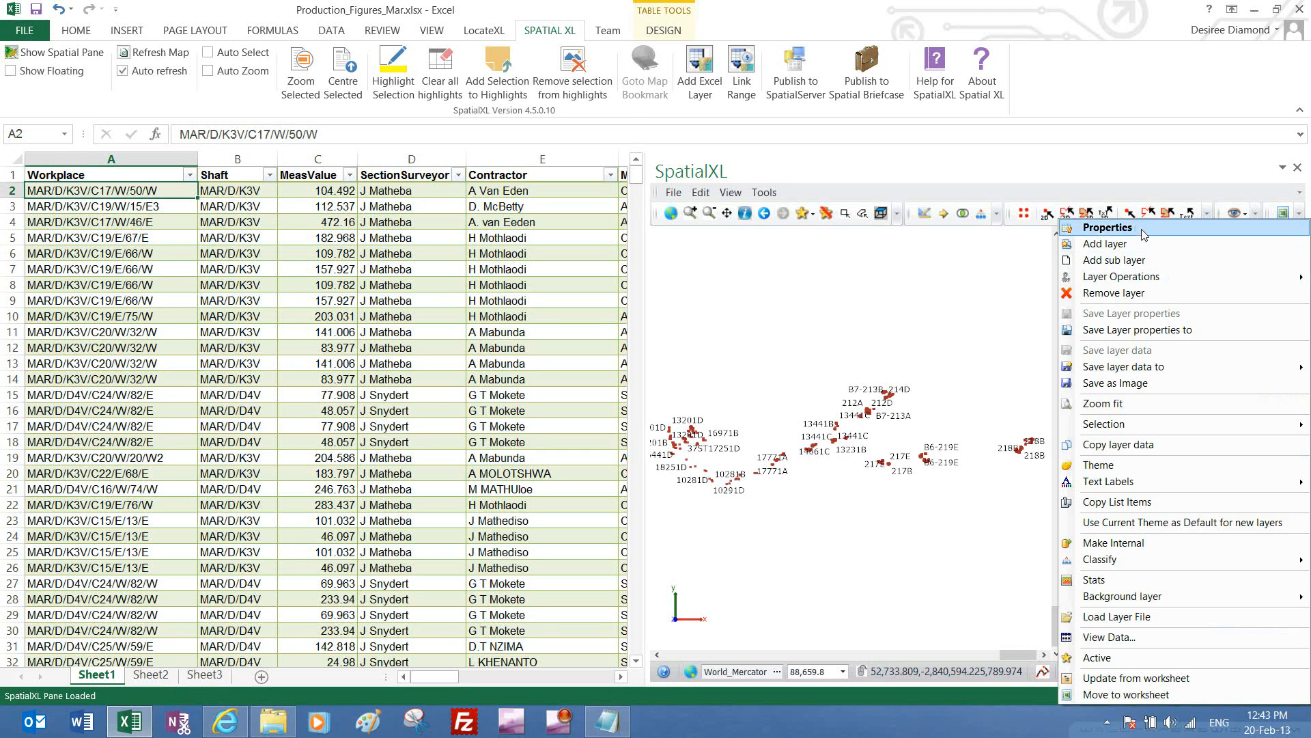
click(1141, 230)
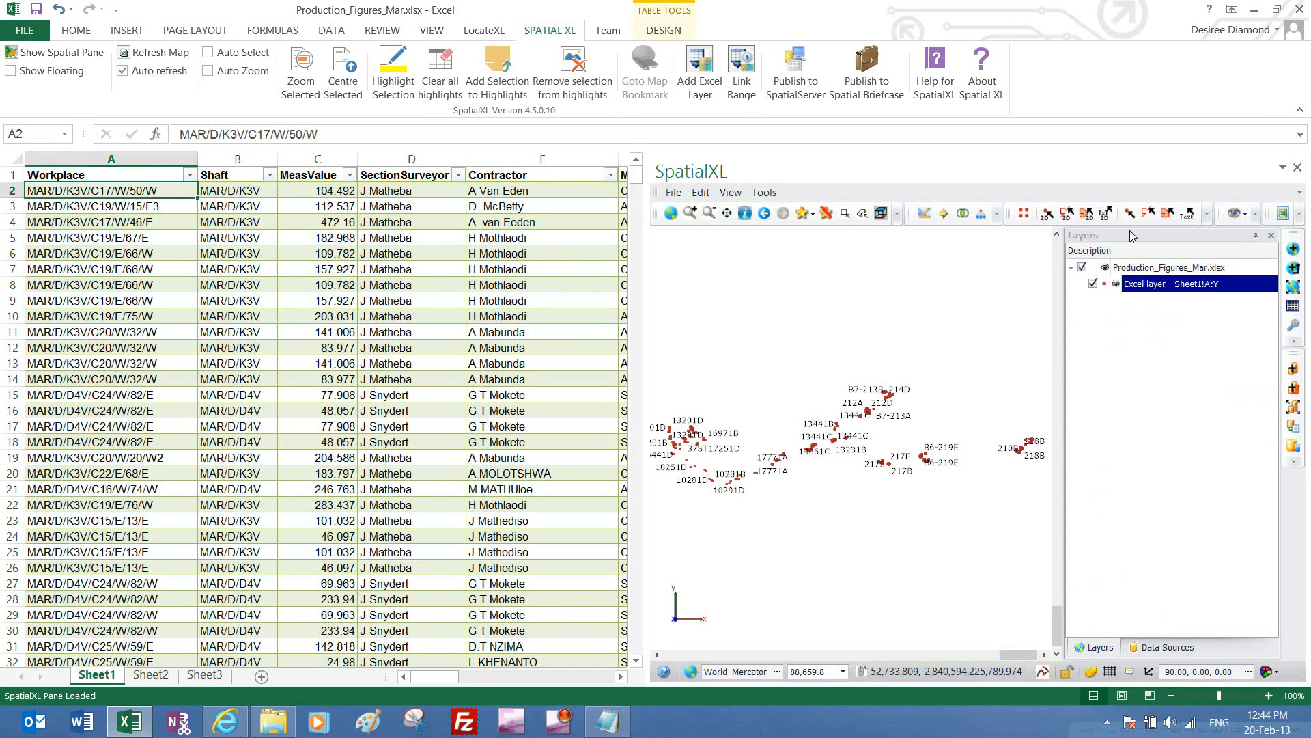
click(518, 199)
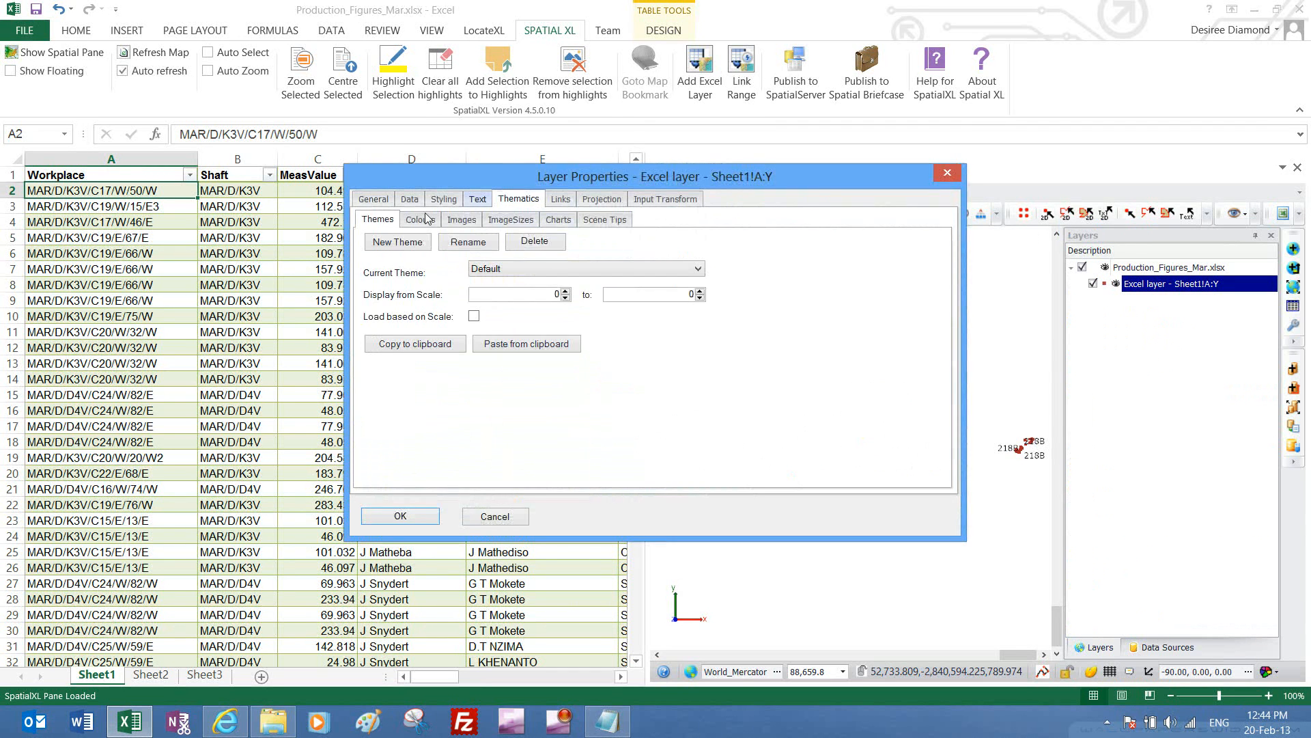
click(421, 223)
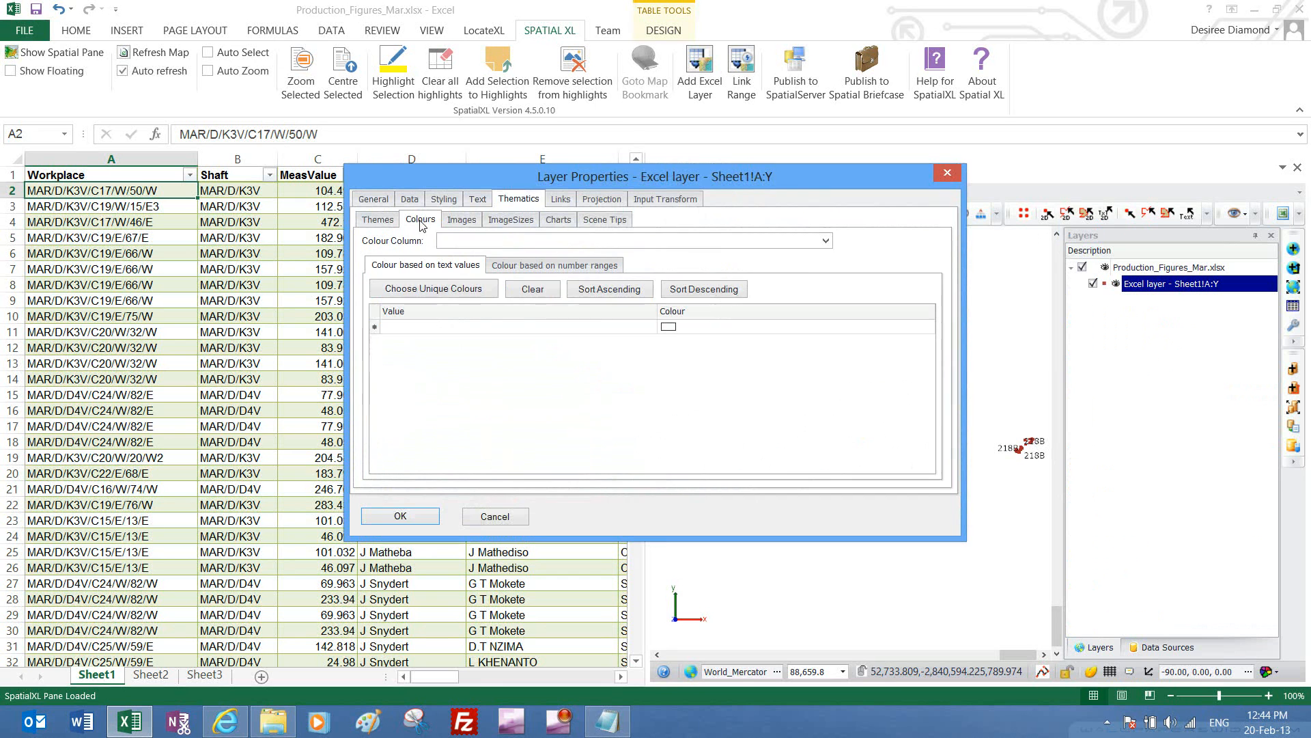
click(826, 242)
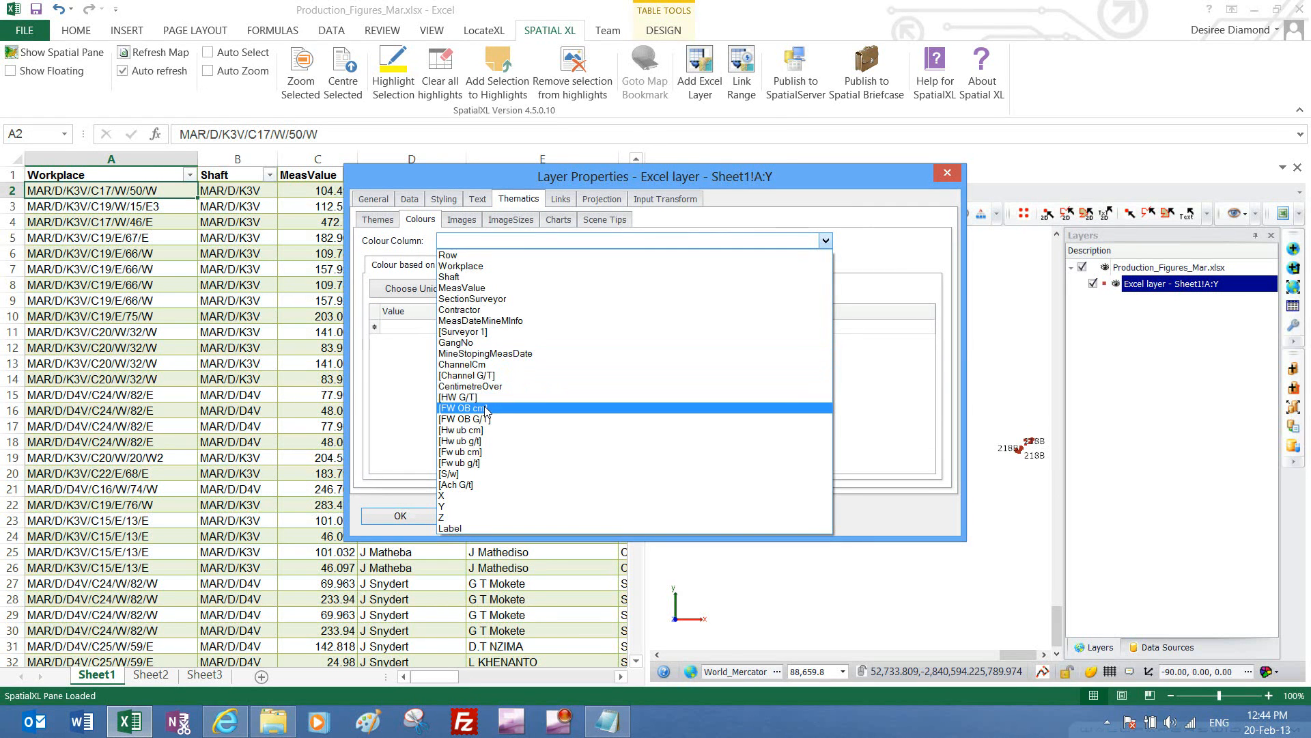
click(483, 463)
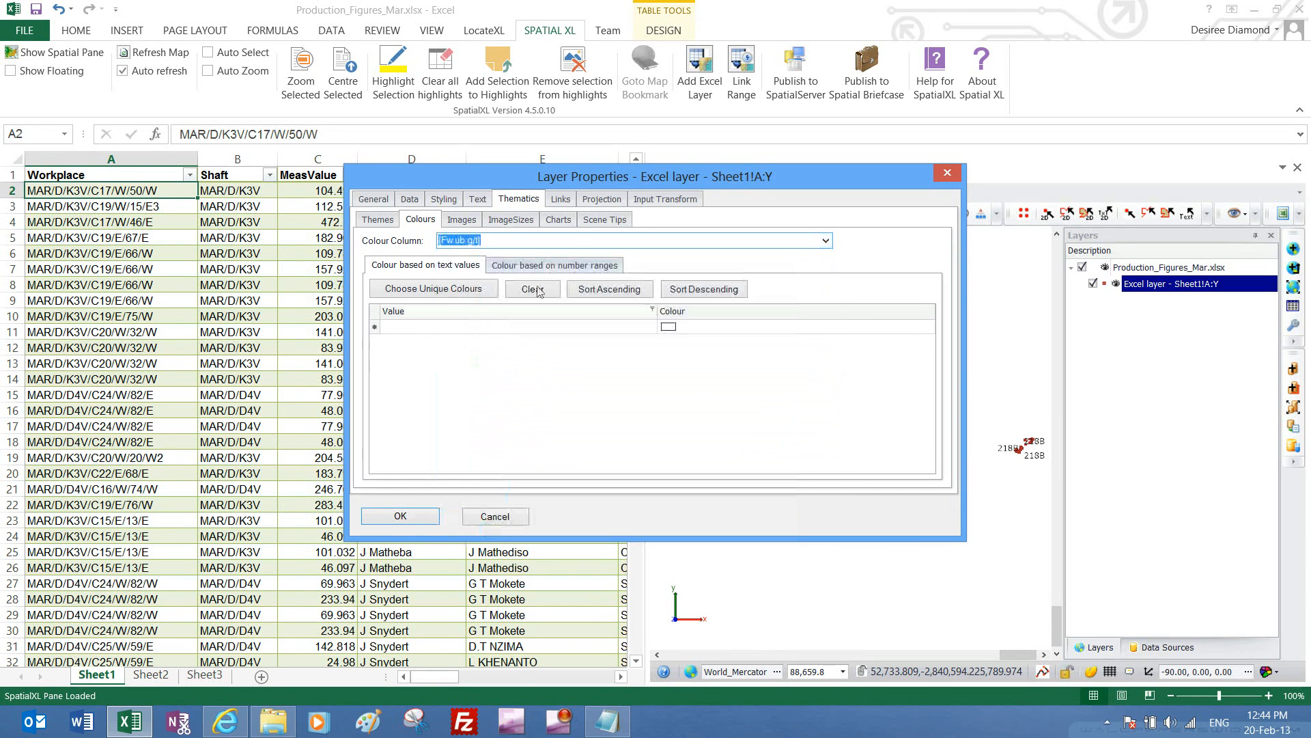
click(549, 265)
click(897, 319)
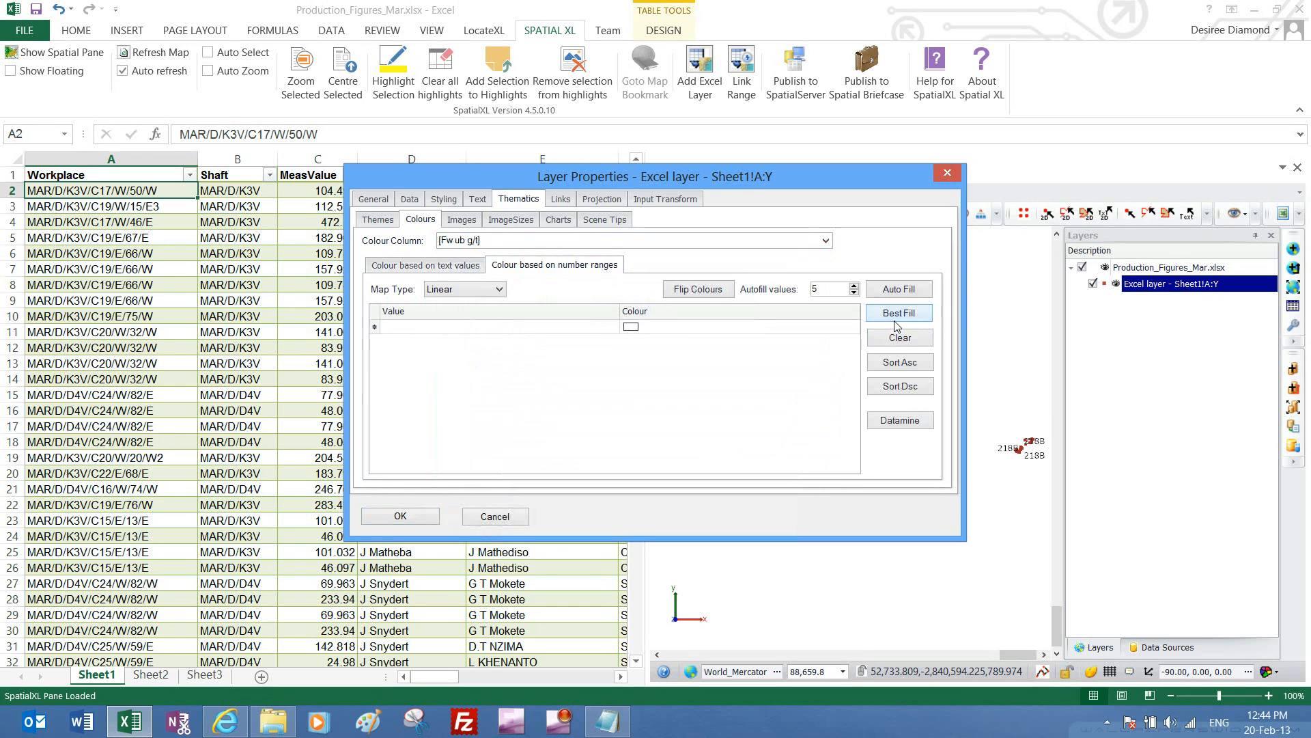
click(402, 517)
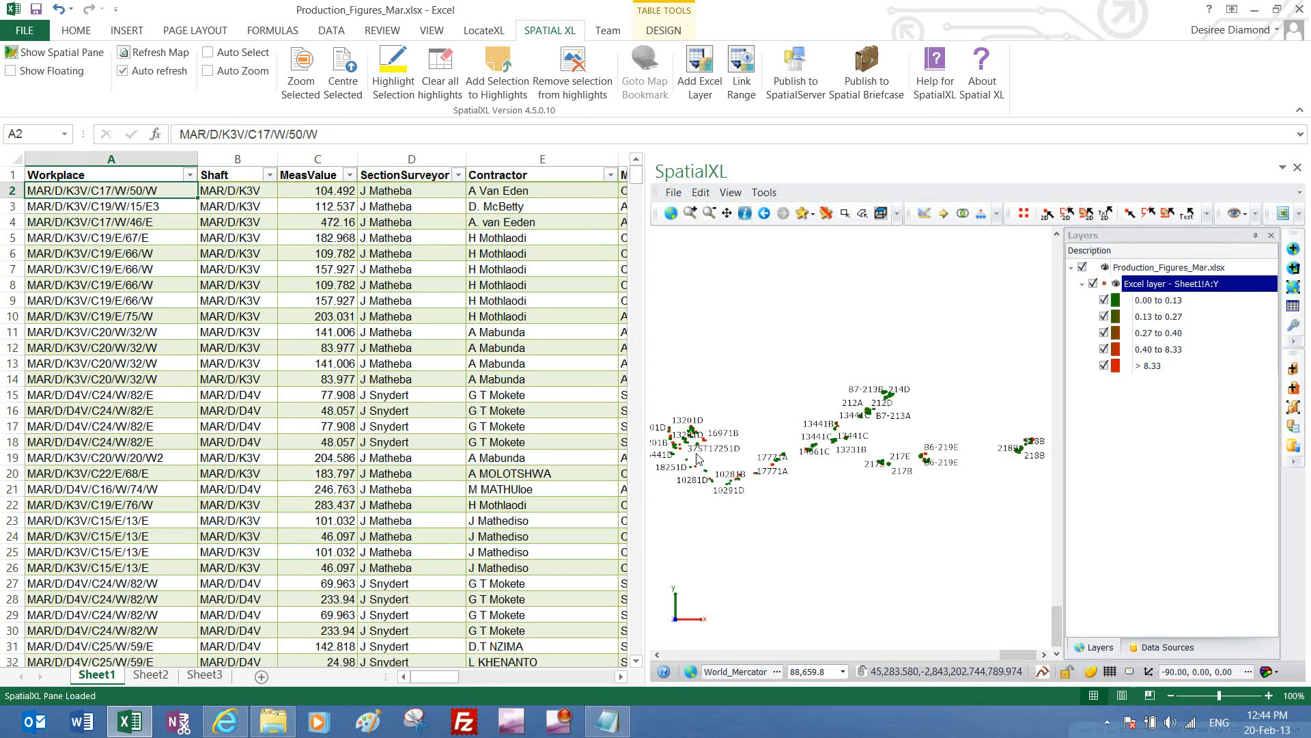
Inspect the coloured points on the map and set the Excel layer's size/thickness to 6
scroll(829, 435, up, 3)
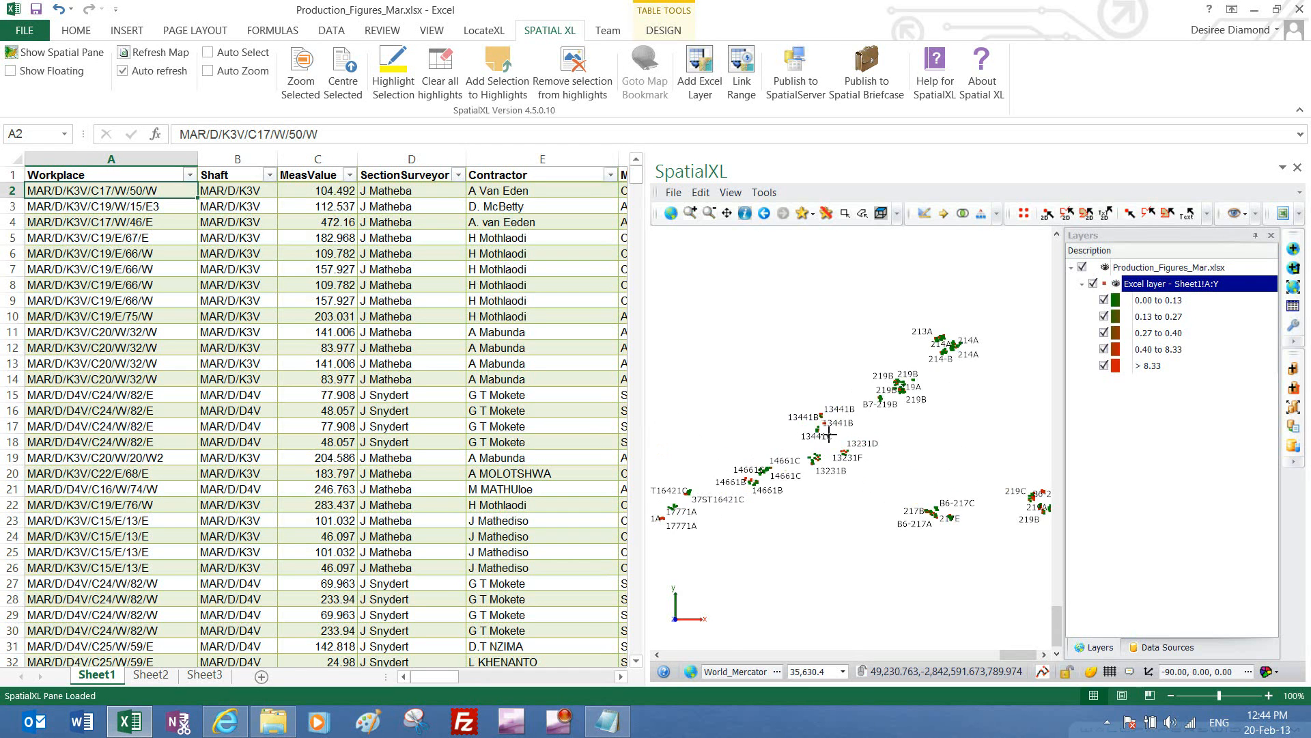
scroll(828, 435, up, 5)
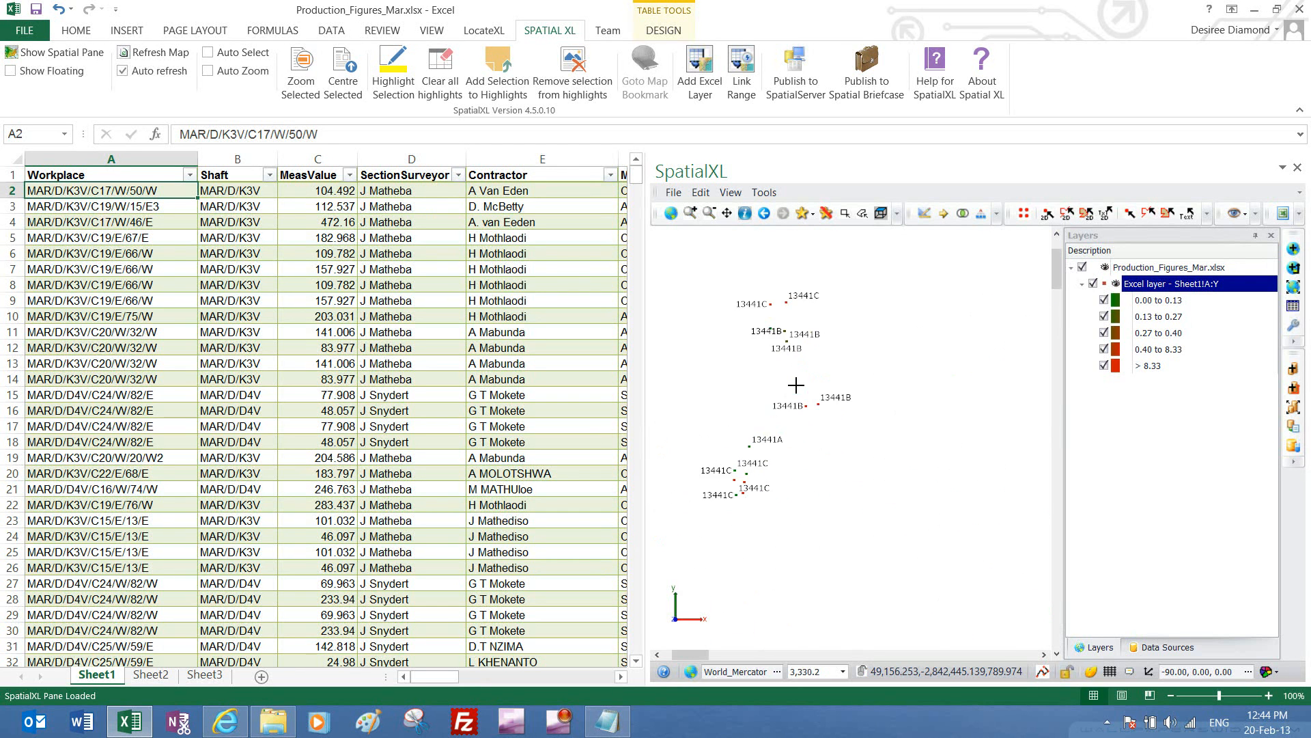
scroll(808, 403, down, 5)
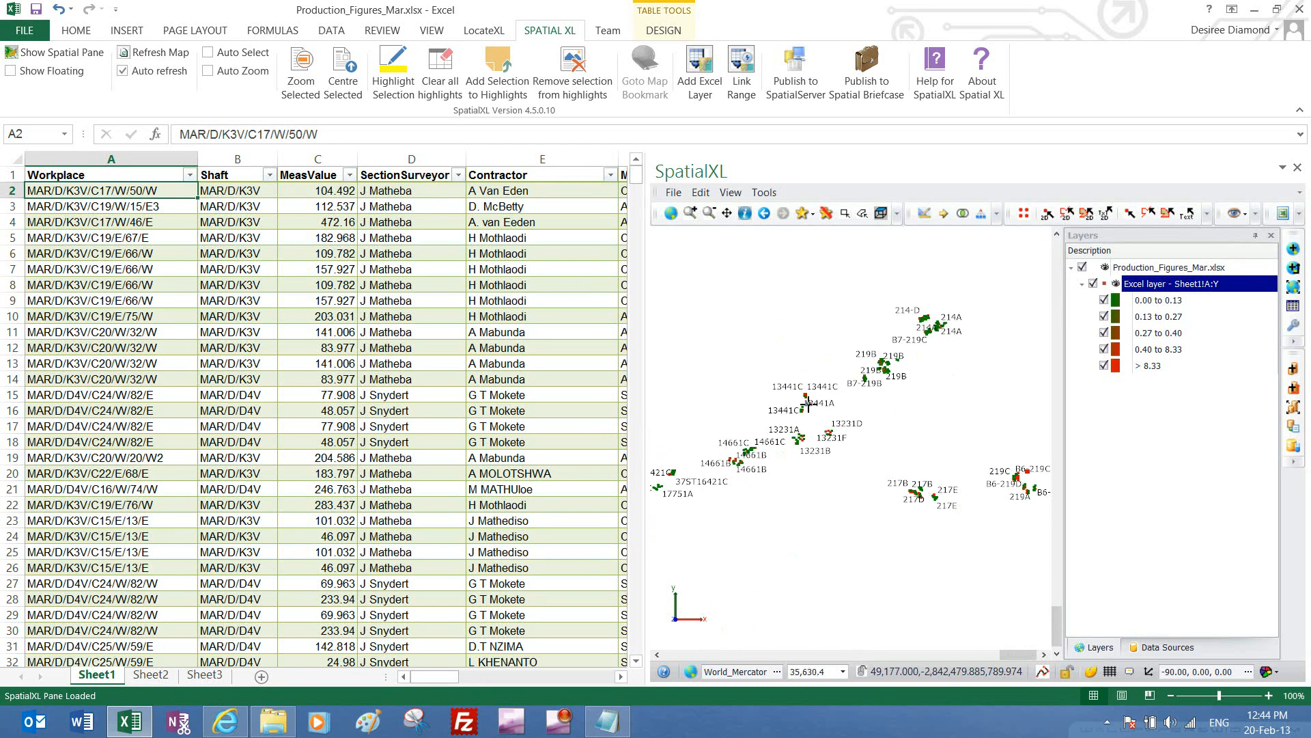
scroll(808, 403, down, 2)
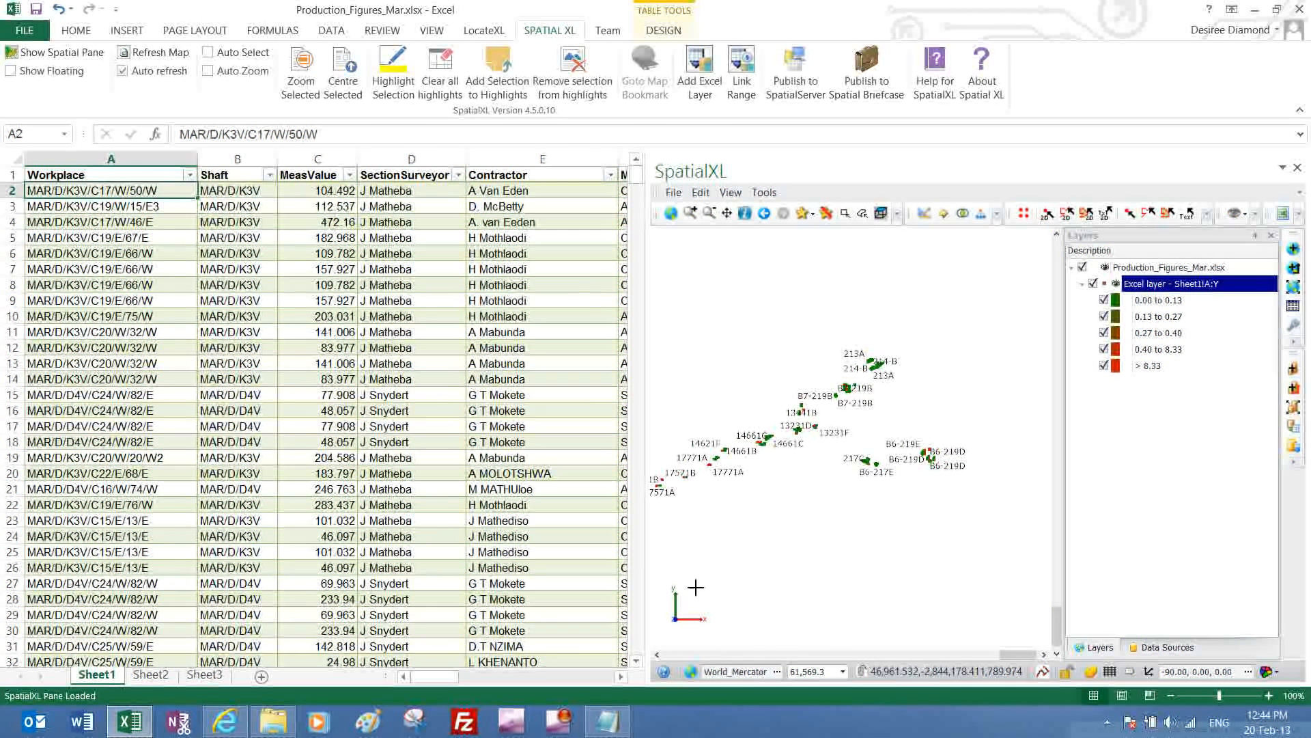
scroll(834, 328, down, 1)
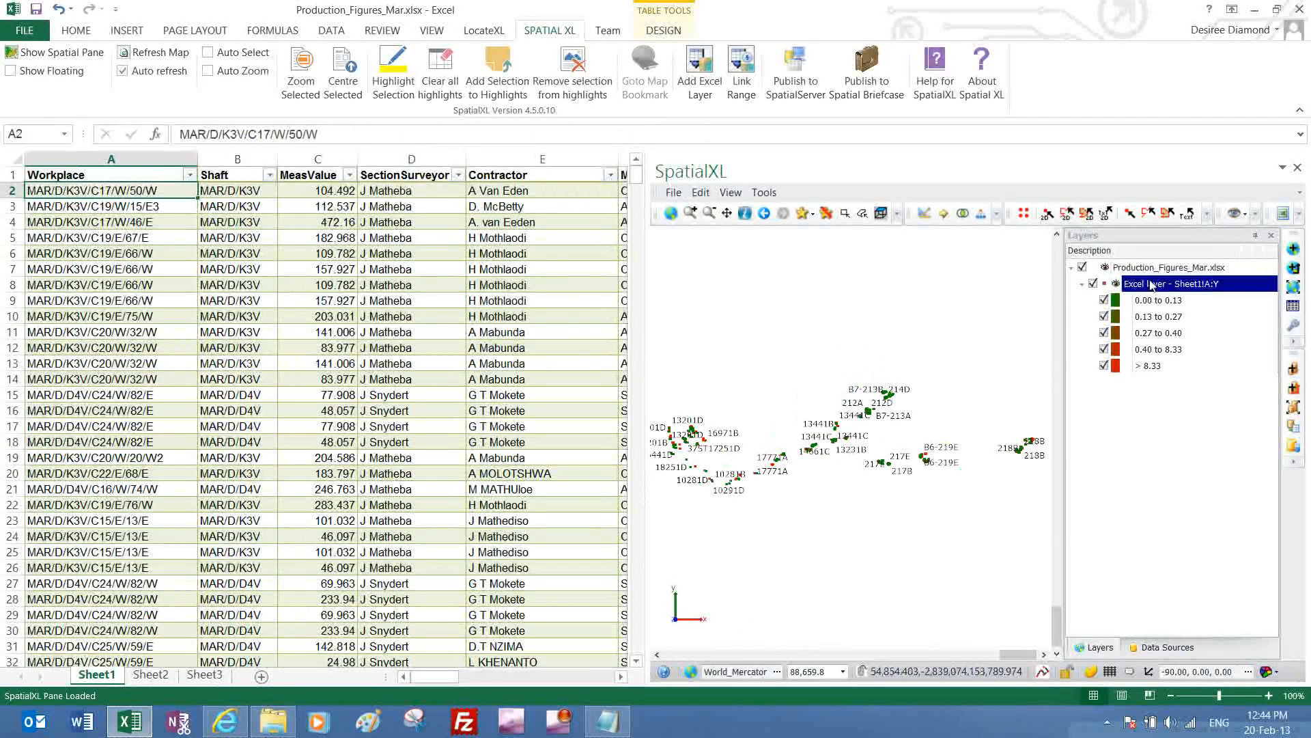
right_click(1154, 284)
click(1107, 228)
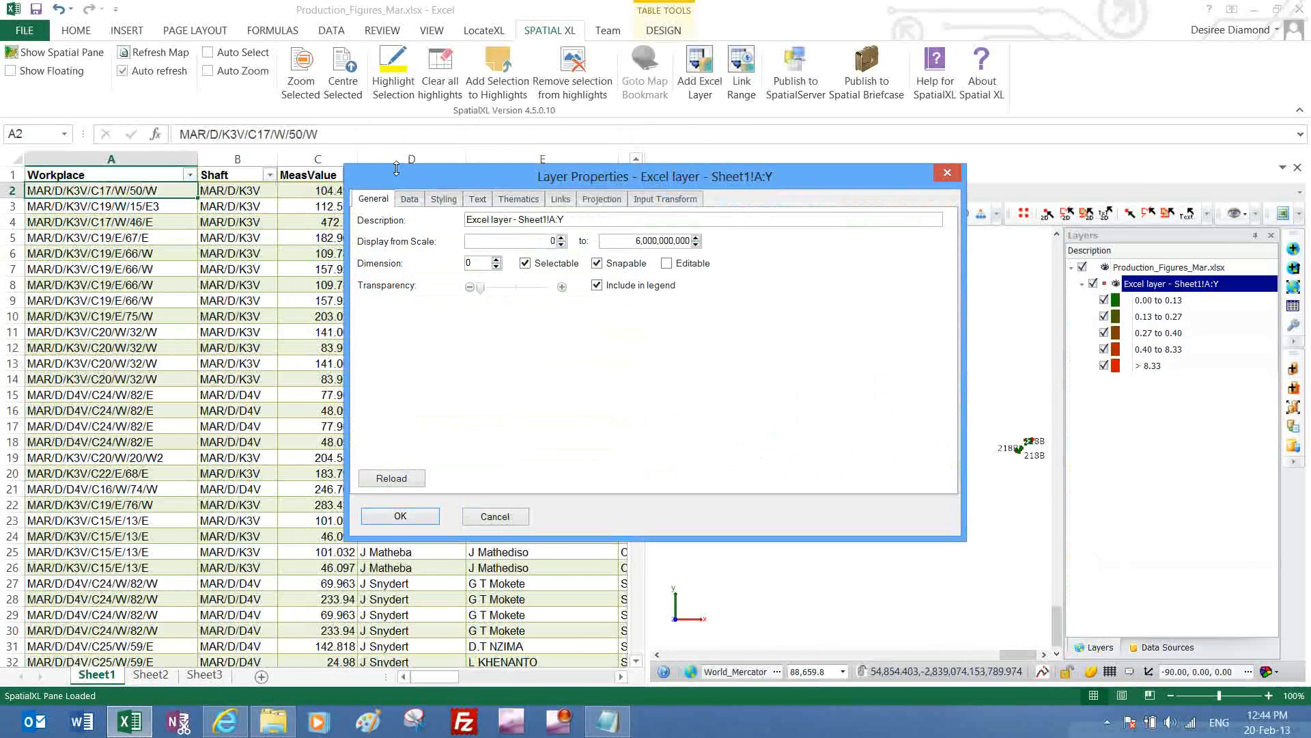
click(412, 198)
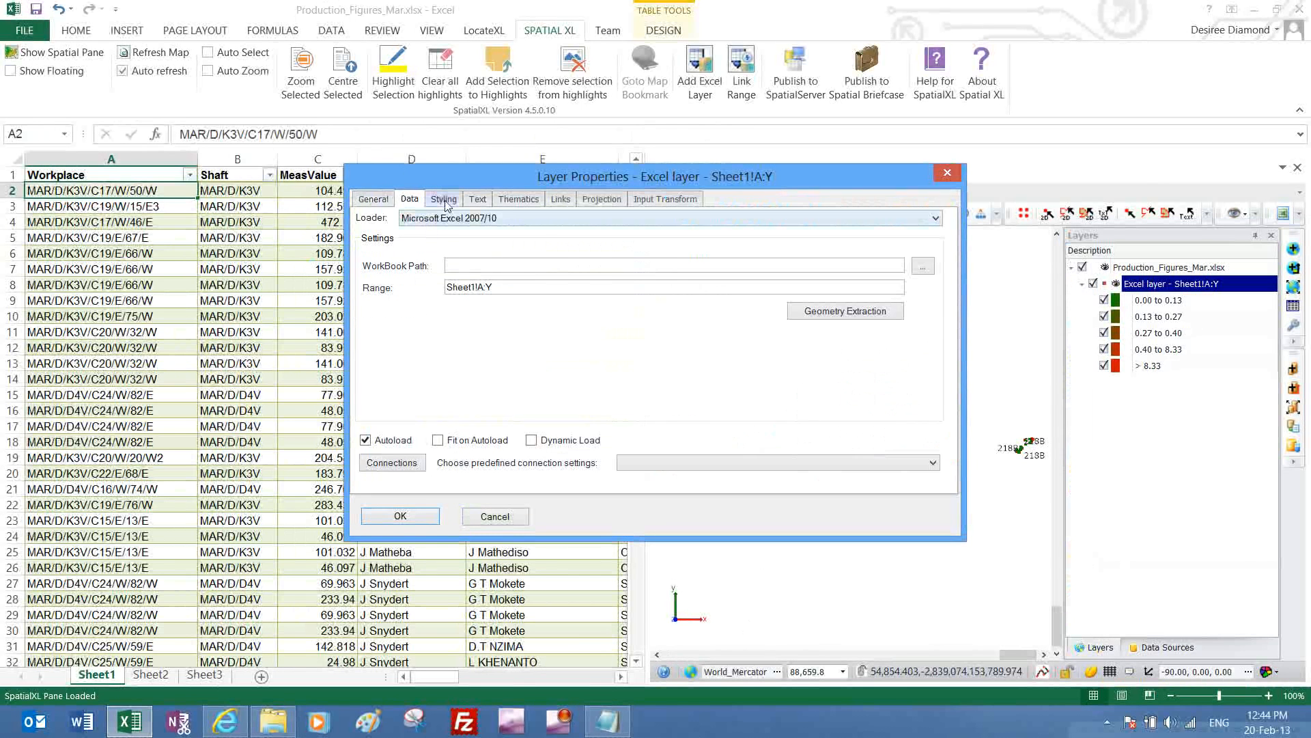
click(444, 199)
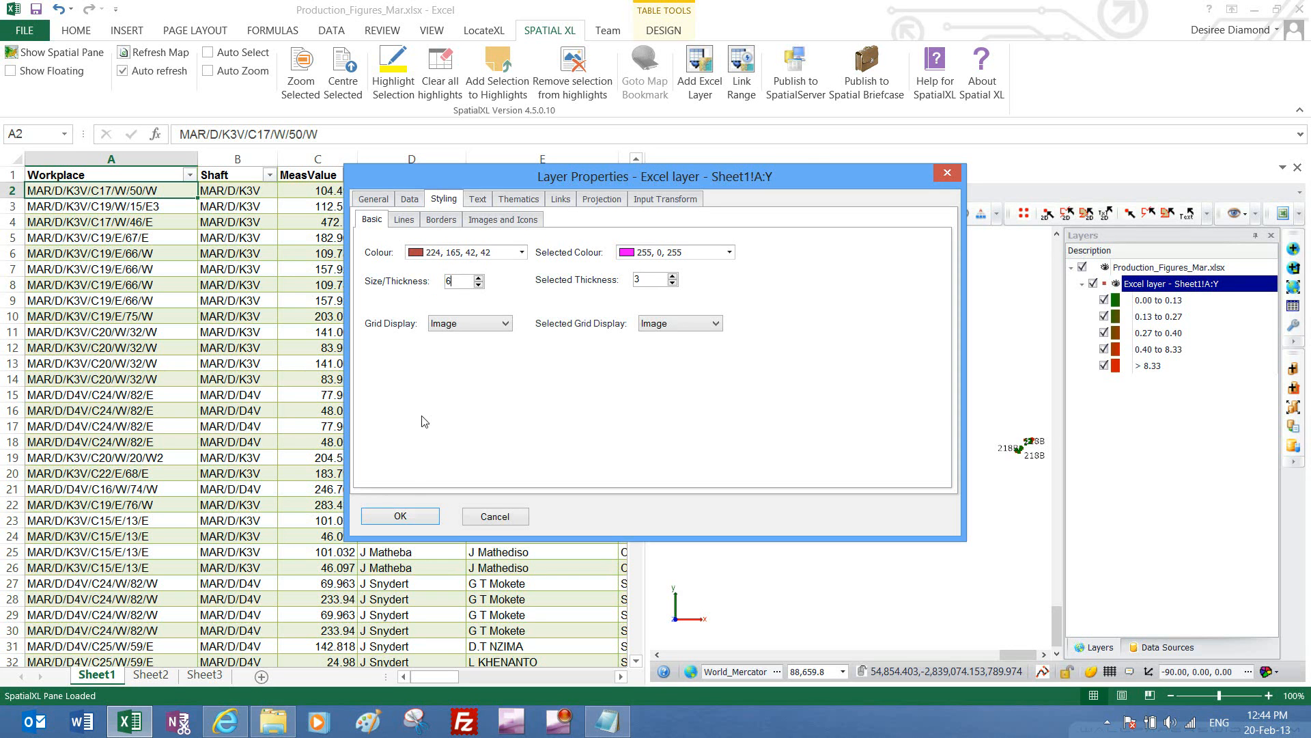
click(407, 511)
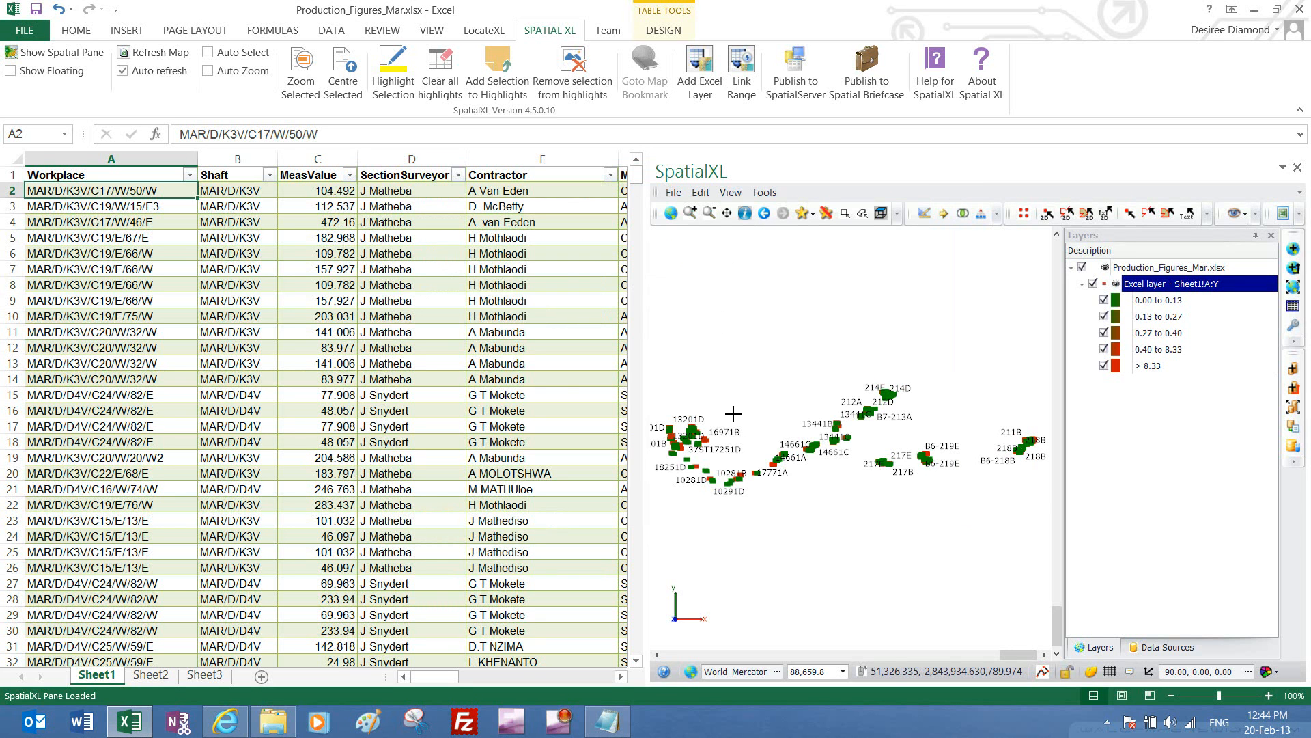
Inspect the item properties of two Excel points in the 214 cluster on the map, highlighting the first one
click(112, 274)
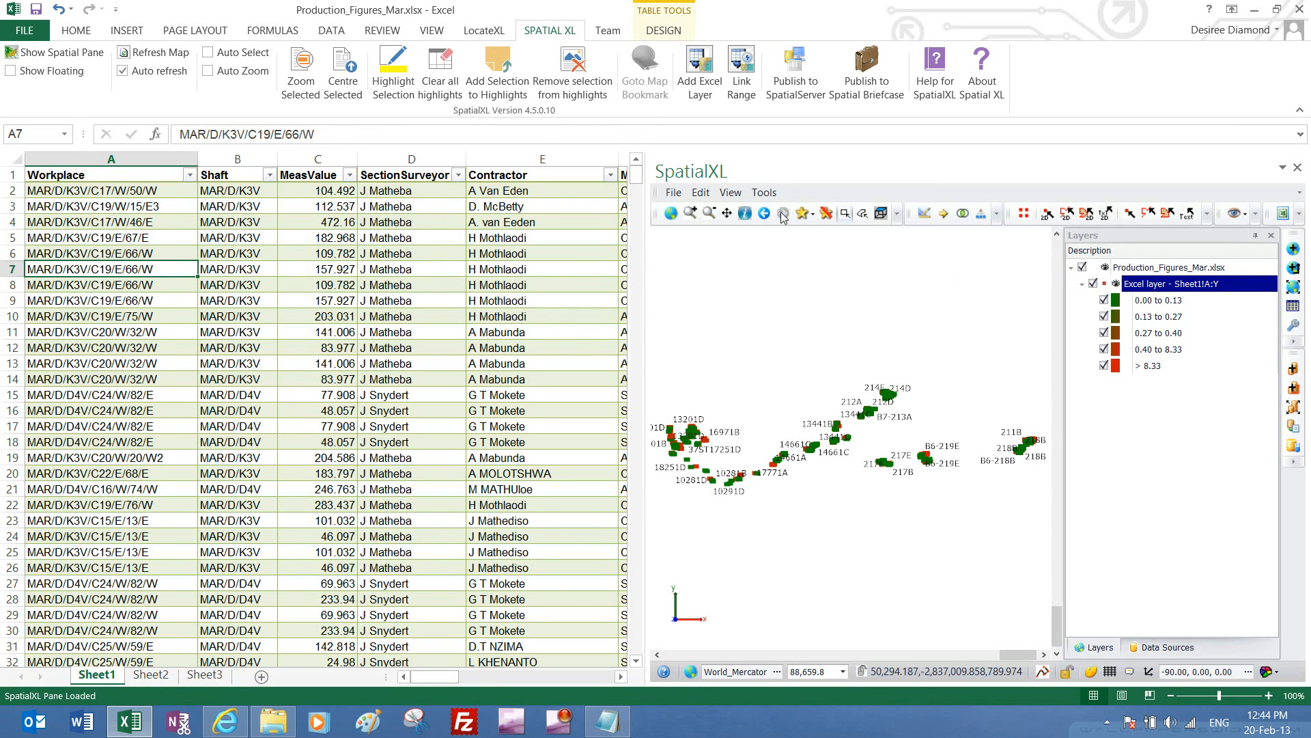
click(747, 214)
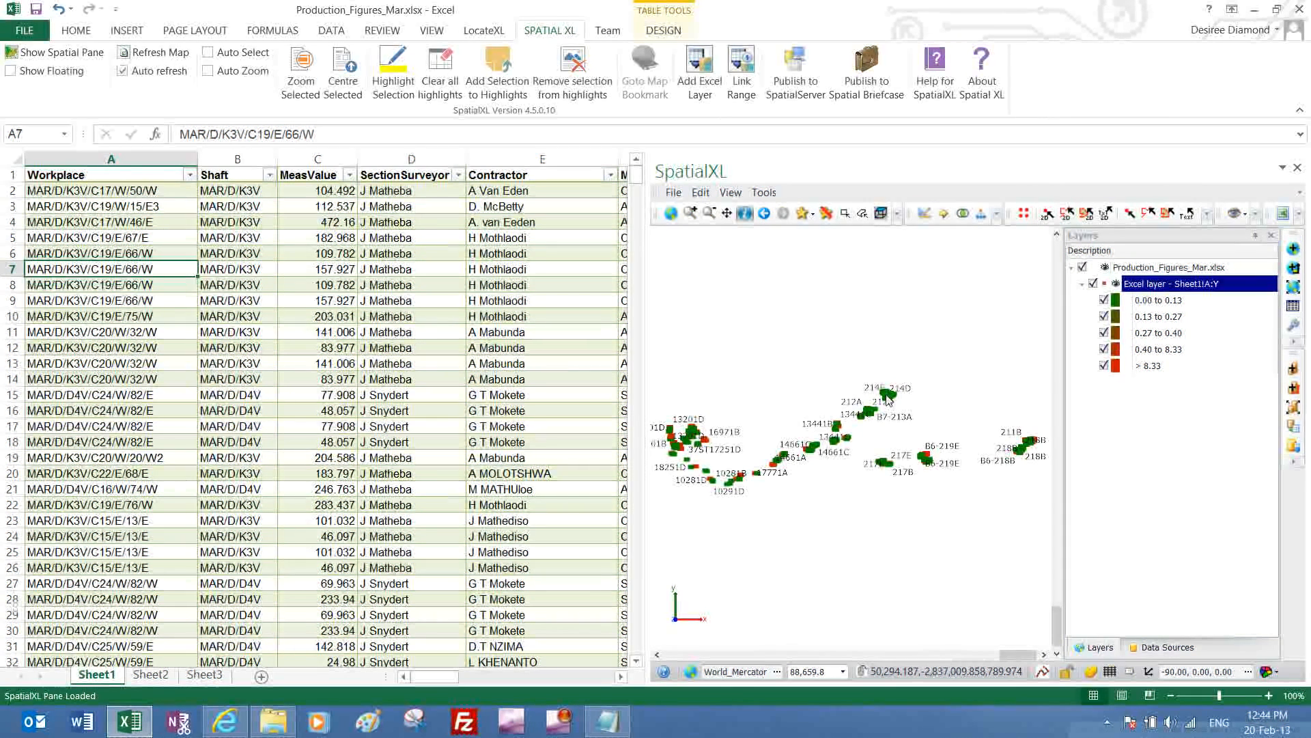
click(888, 402)
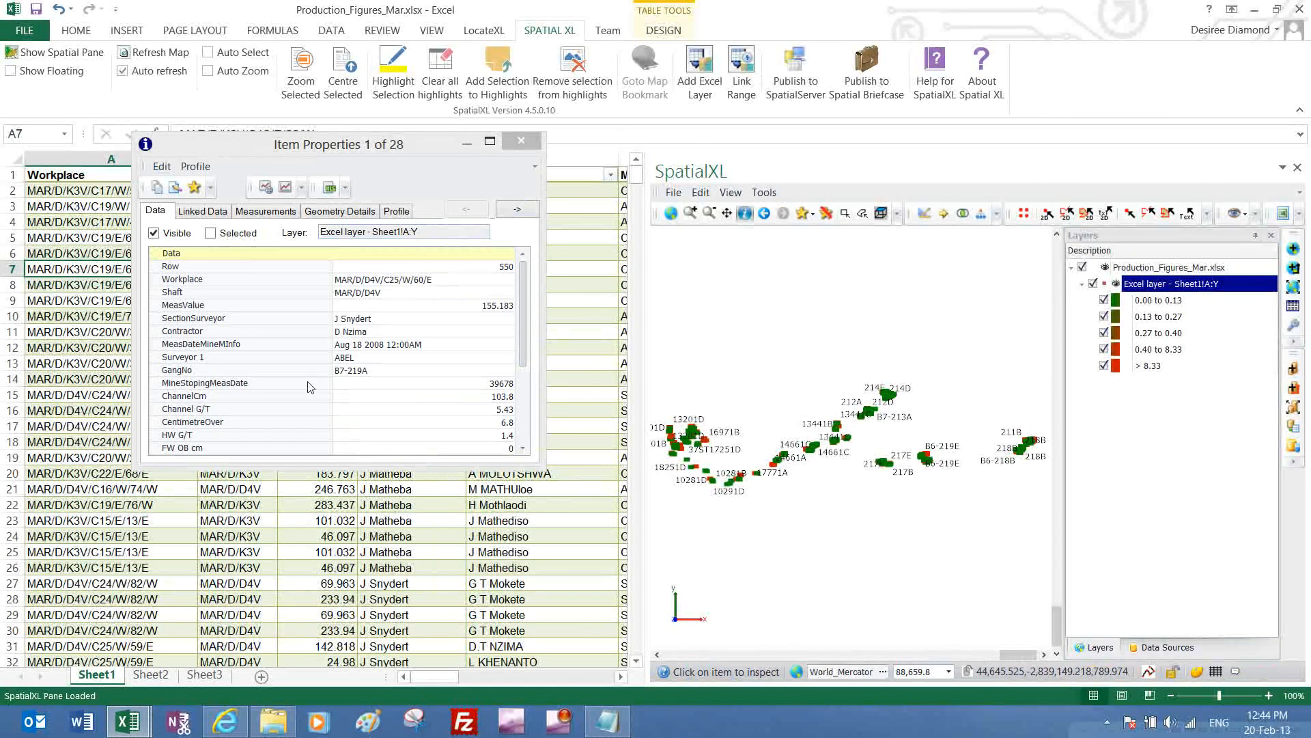
click(196, 190)
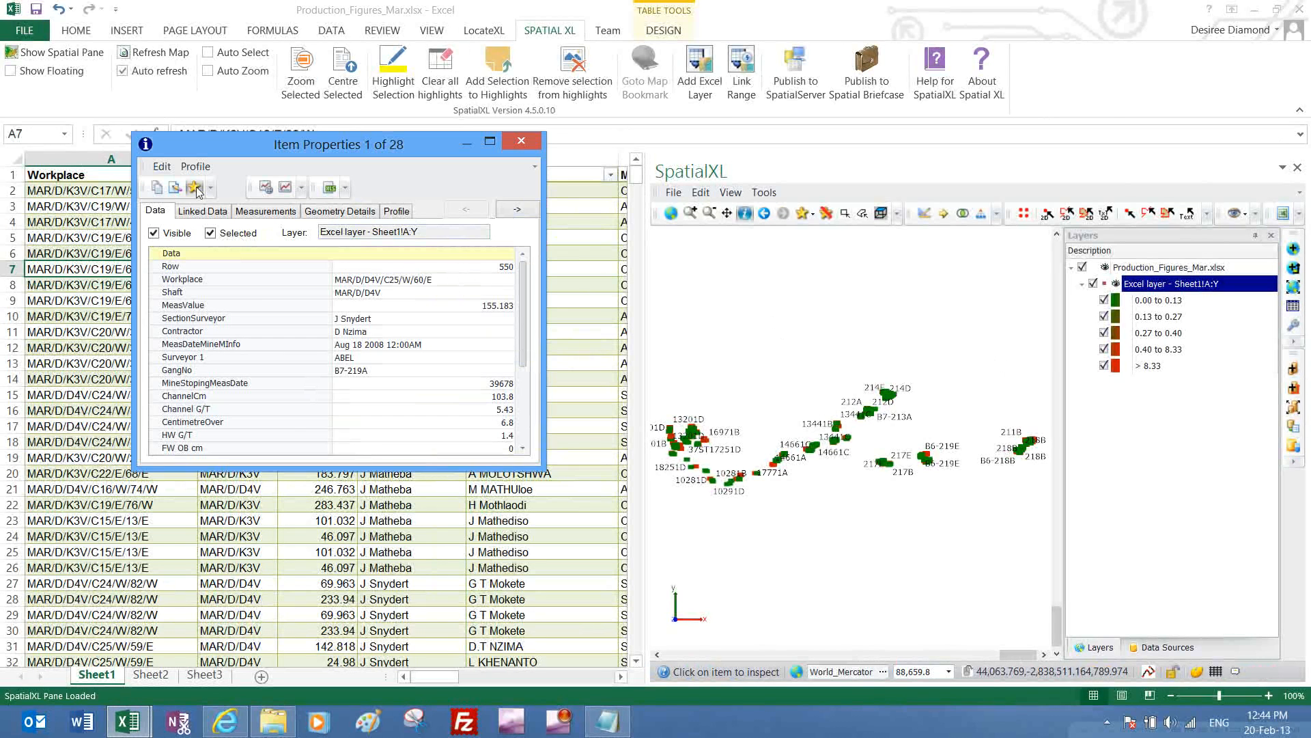
click(901, 405)
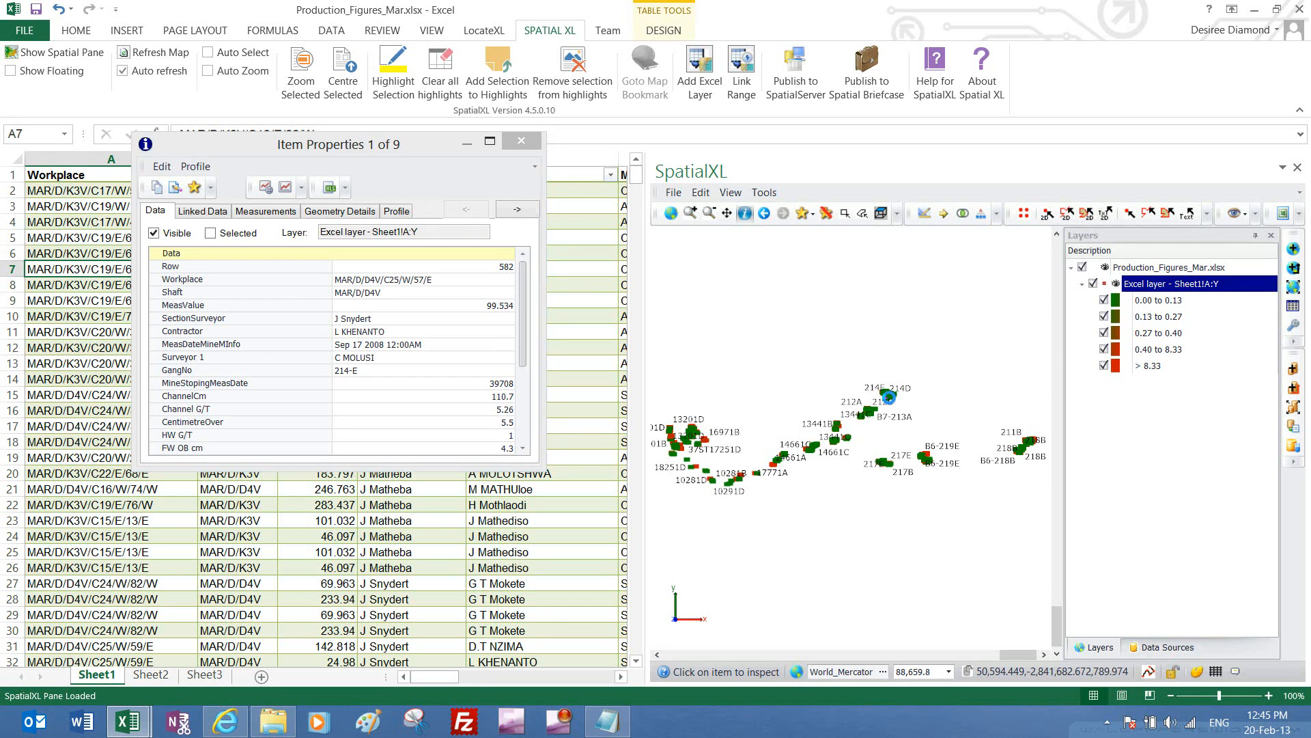
scroll(896, 406, up, 5)
scroll(894, 406, up, 3)
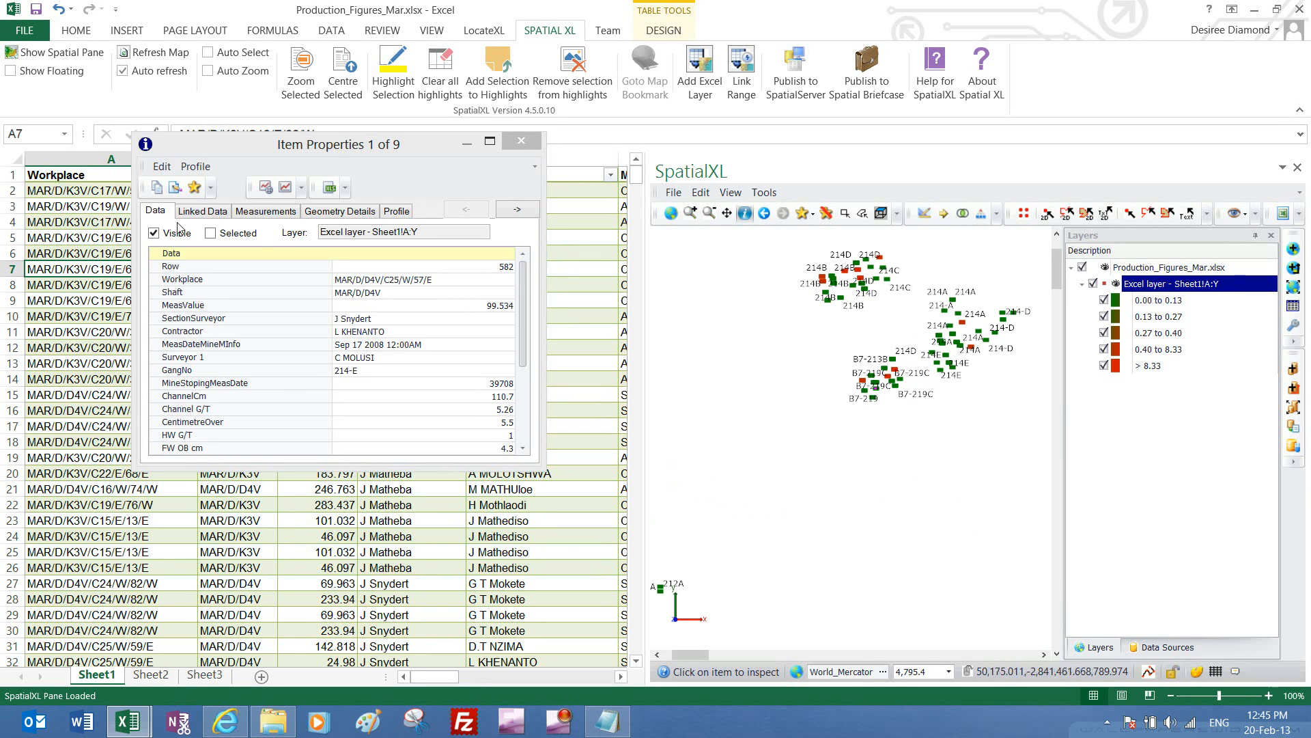
Go to the worksheet row of the inspected point and close its item properties
click(328, 188)
drag(362, 152, 1006, 341)
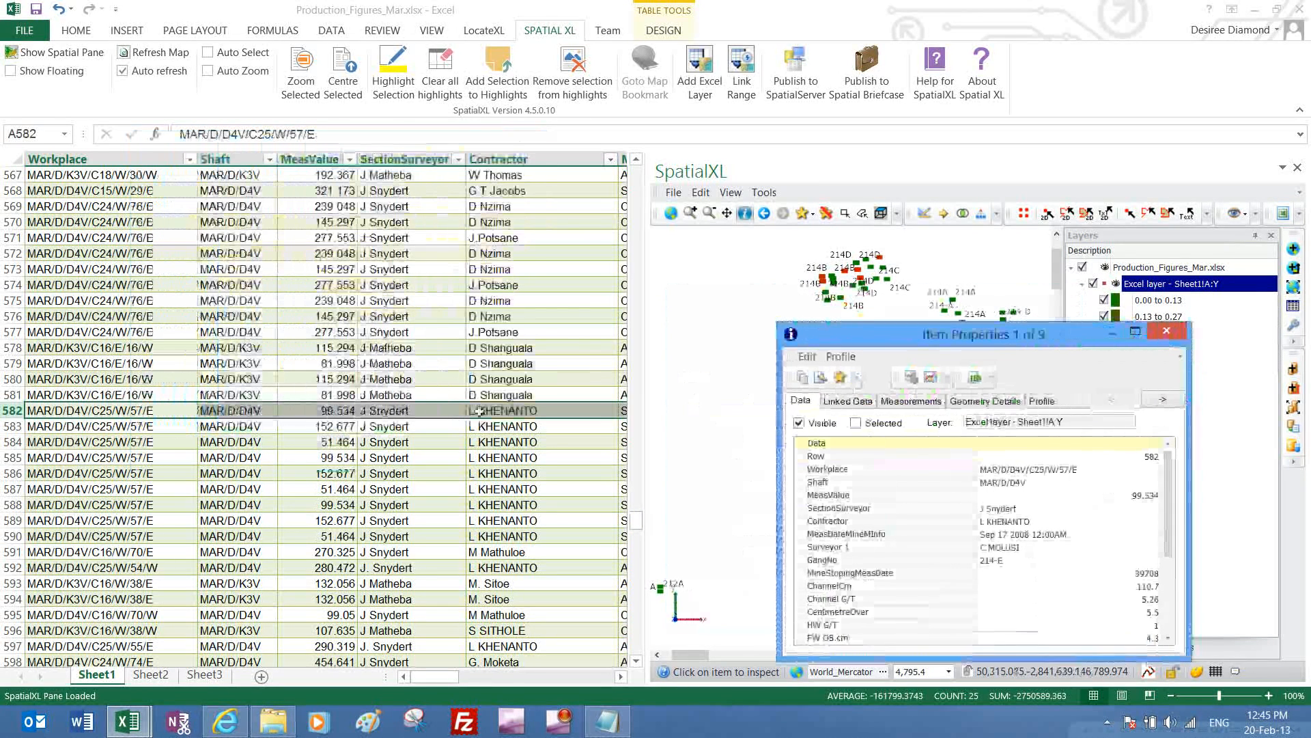
click(1166, 330)
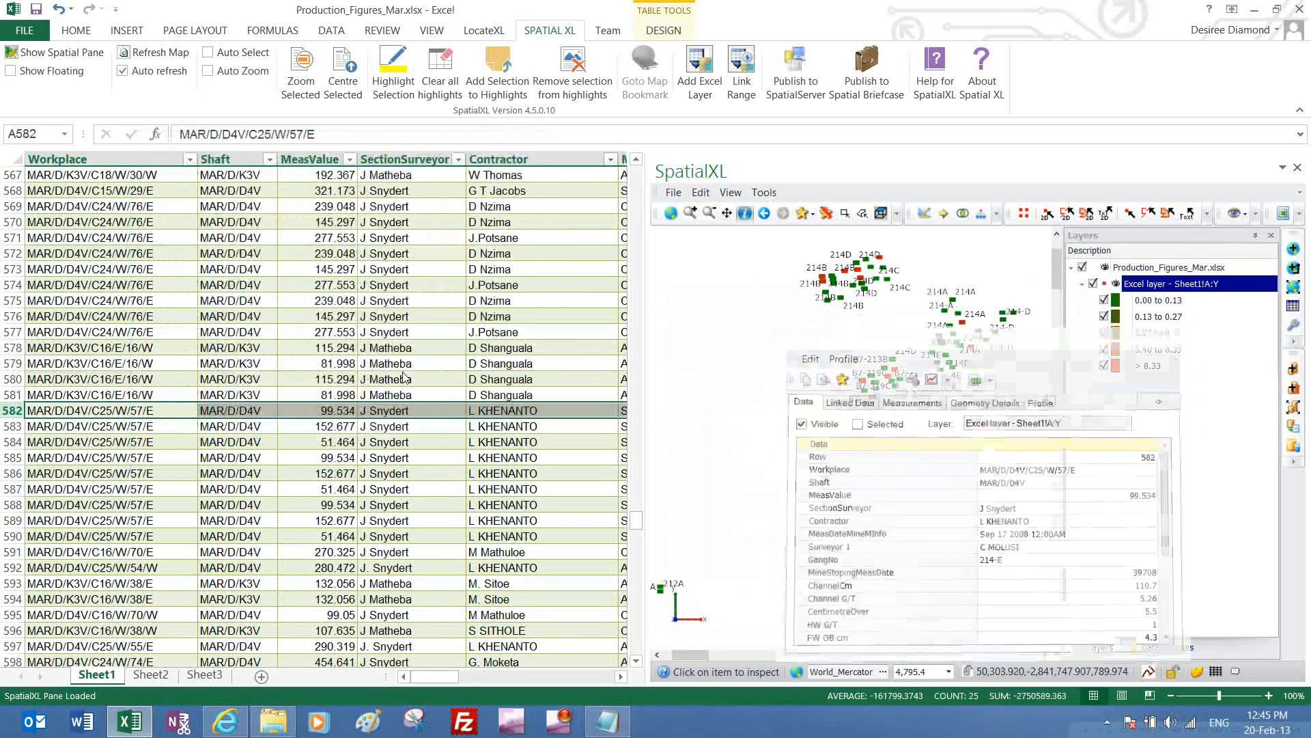
Select worksheet rows 575 to 581, zoom the map to their points and highlight them
click(130, 303)
drag(11, 300, 12, 394)
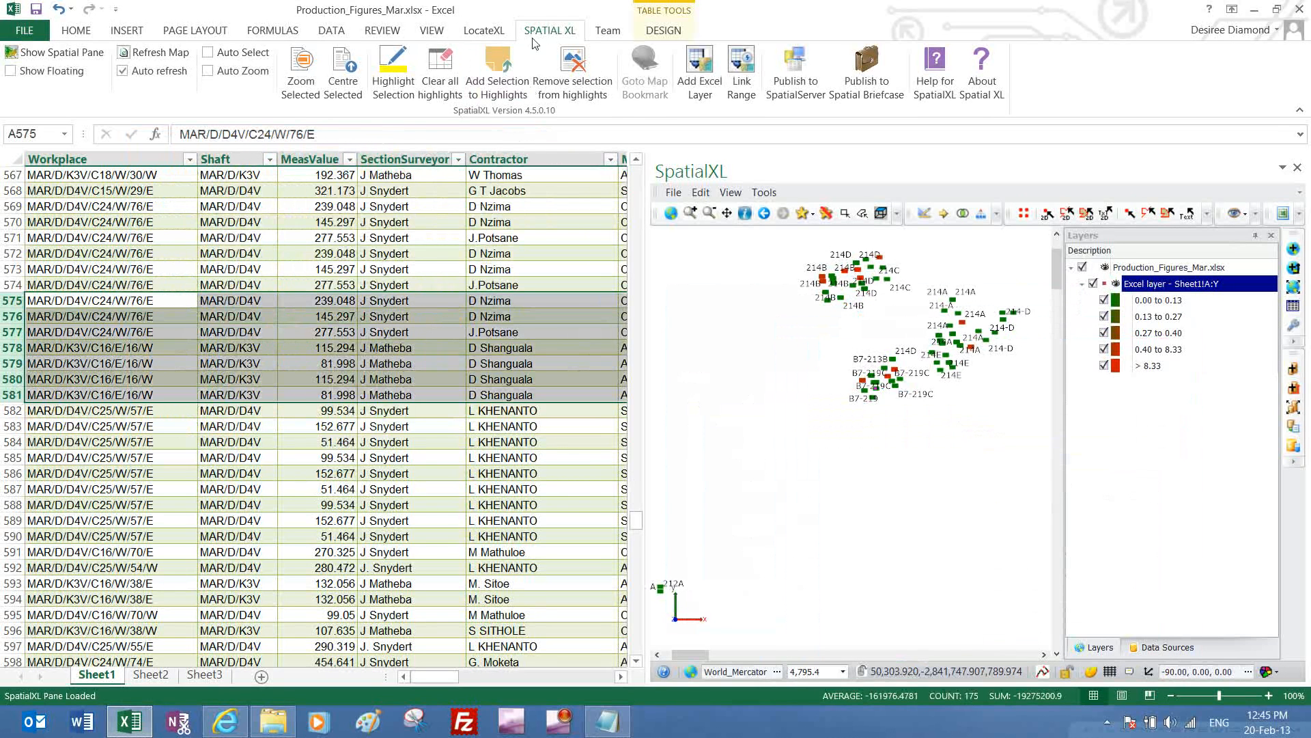
click(298, 69)
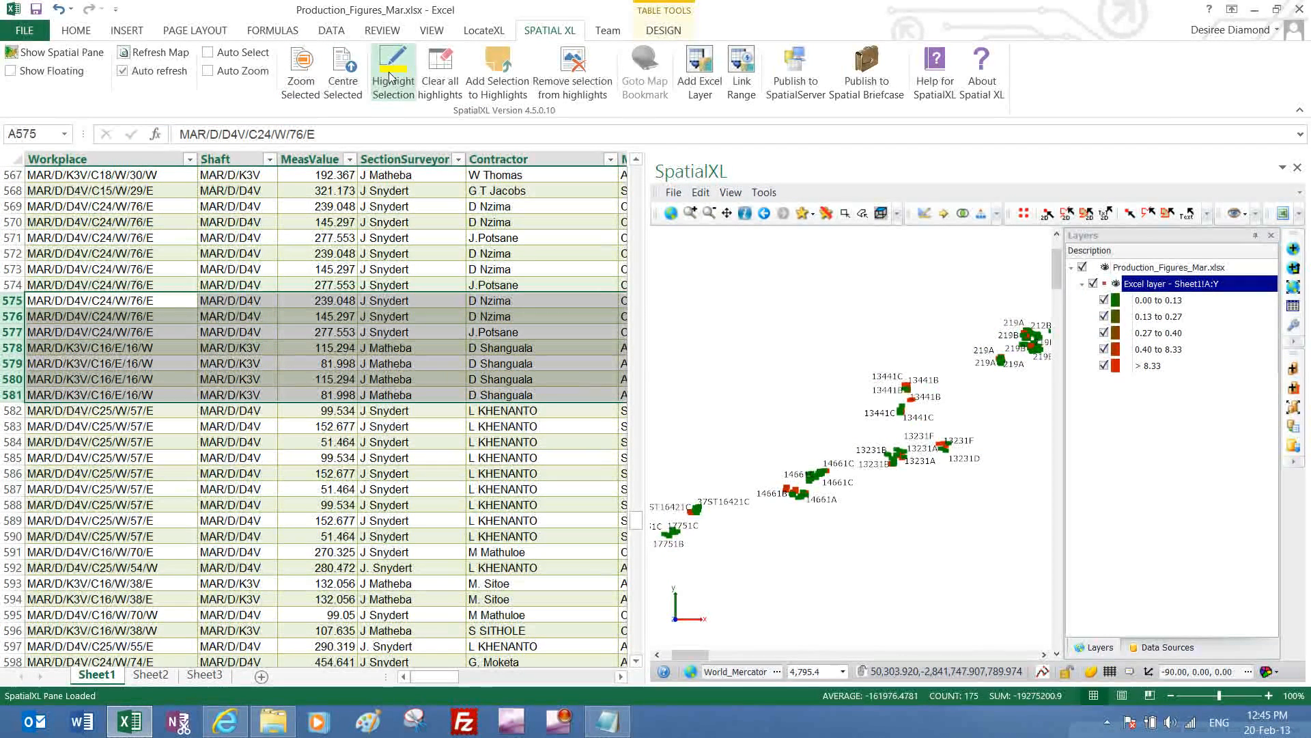
Set the Excel layer's selected colour to yellow (255, 255, 0) and its selected thickness to 6
right_click(1174, 290)
click(1100, 222)
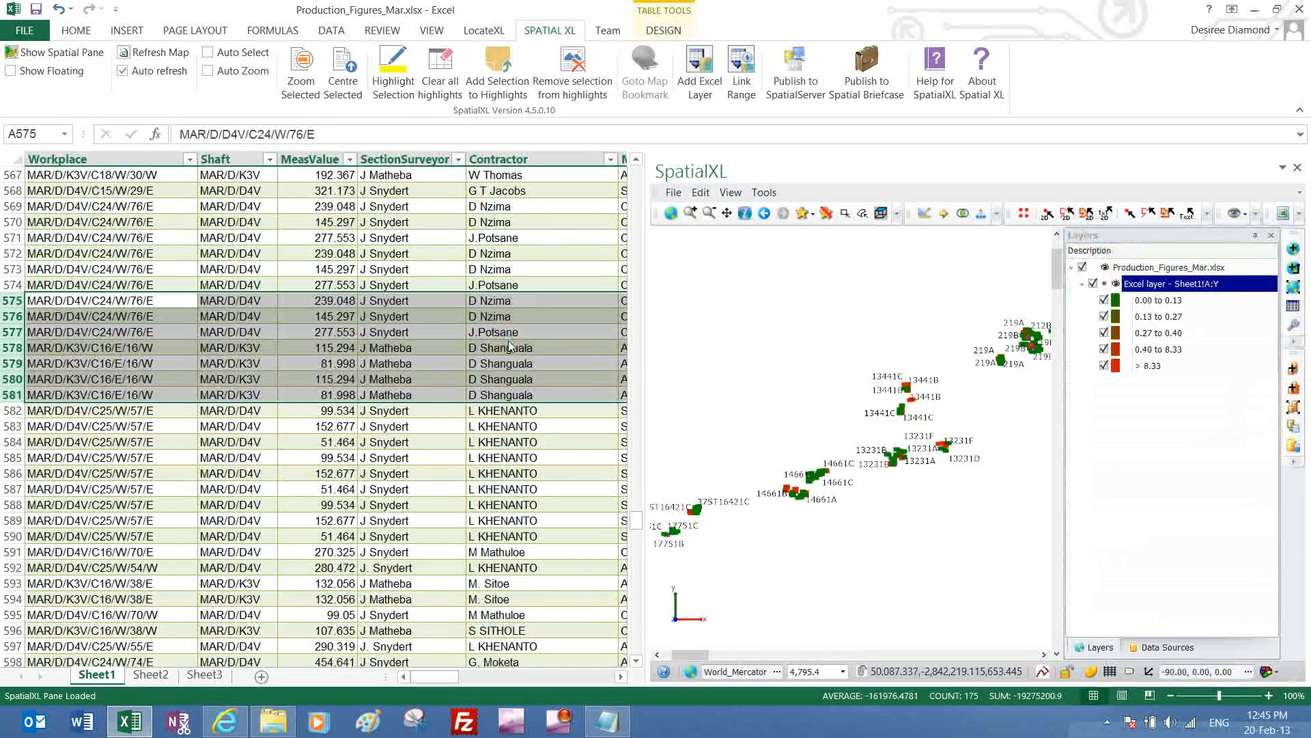
click(443, 199)
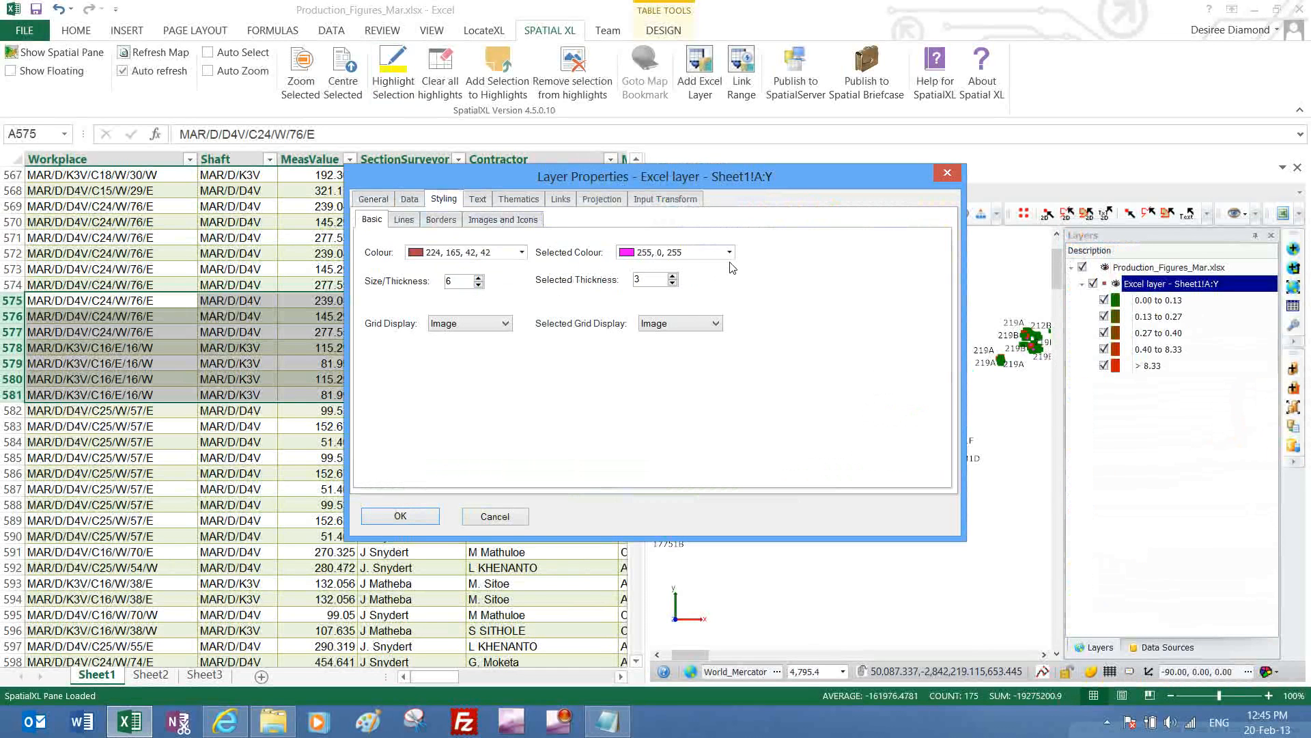
click(696, 252)
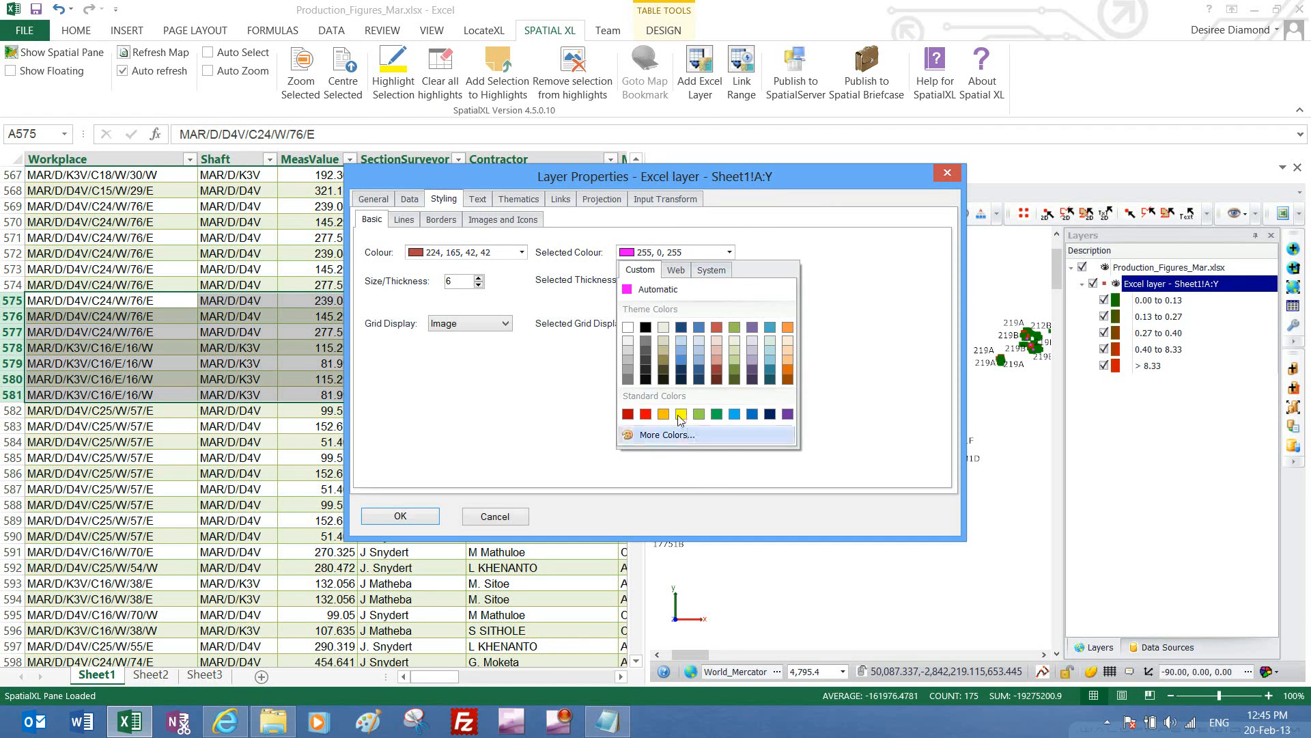
click(683, 313)
double_click(654, 280)
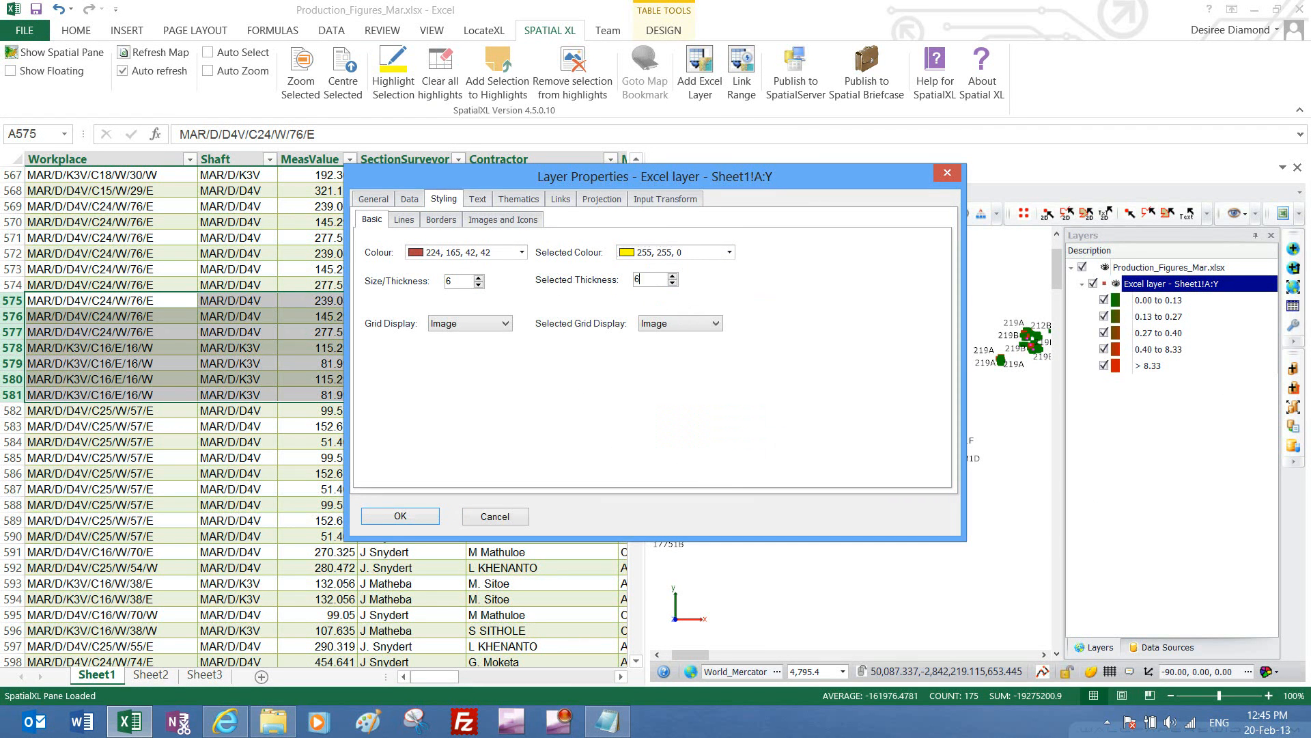
click(424, 516)
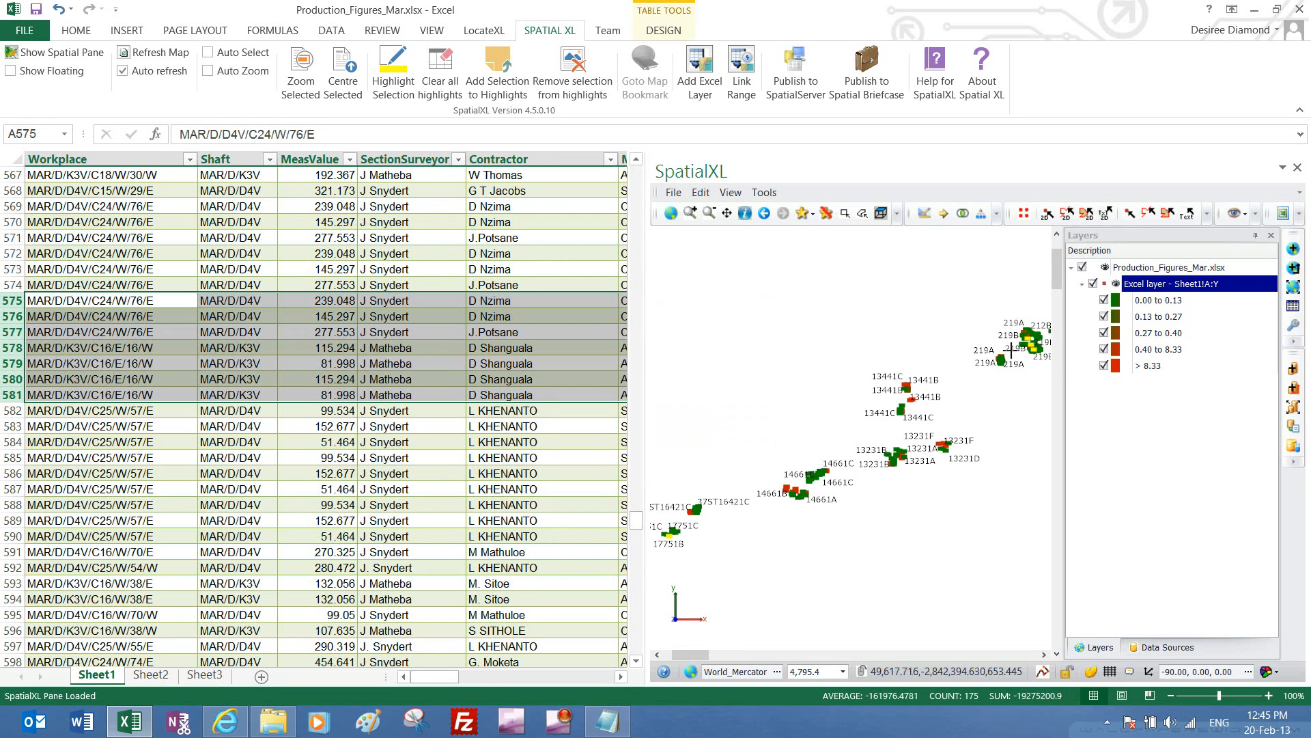
Filter the MeasValue column to values greater than 100 and show the full extent of the filtered points on the map
click(113, 298)
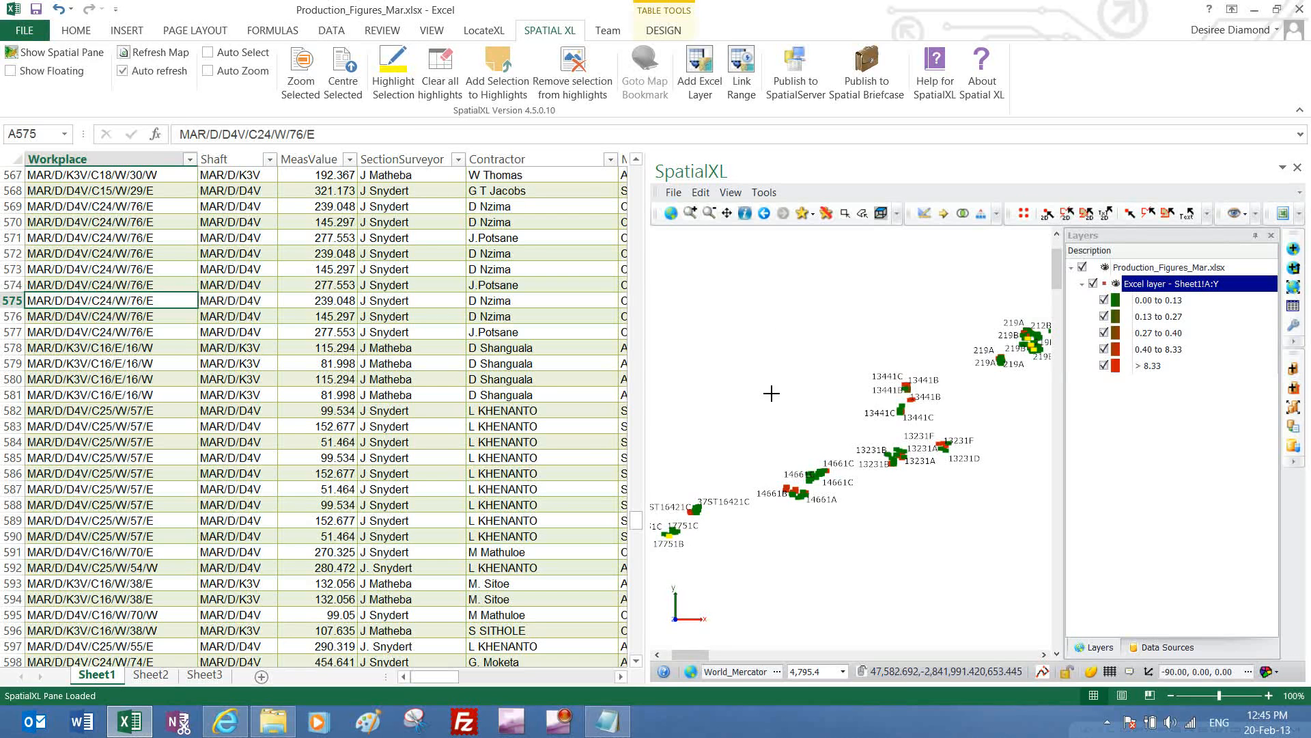
click(318, 425)
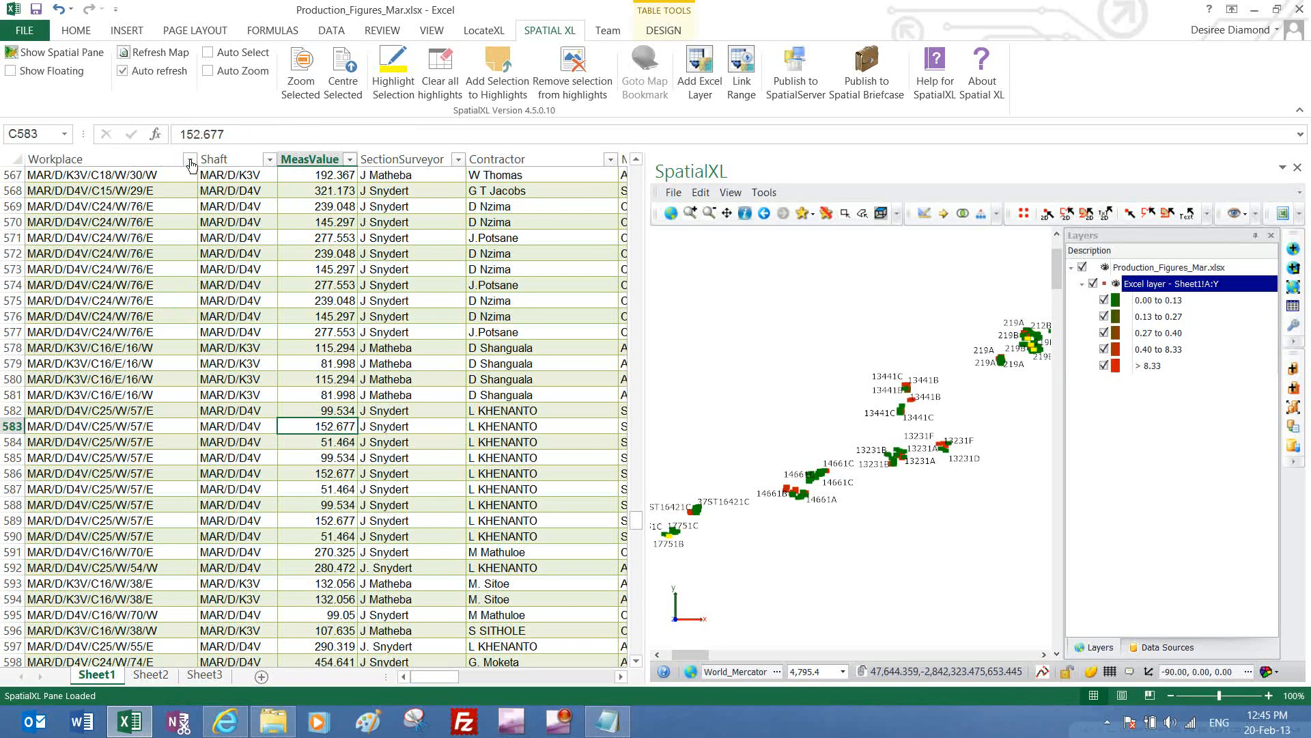
click(349, 159)
mouse_move(273, 281)
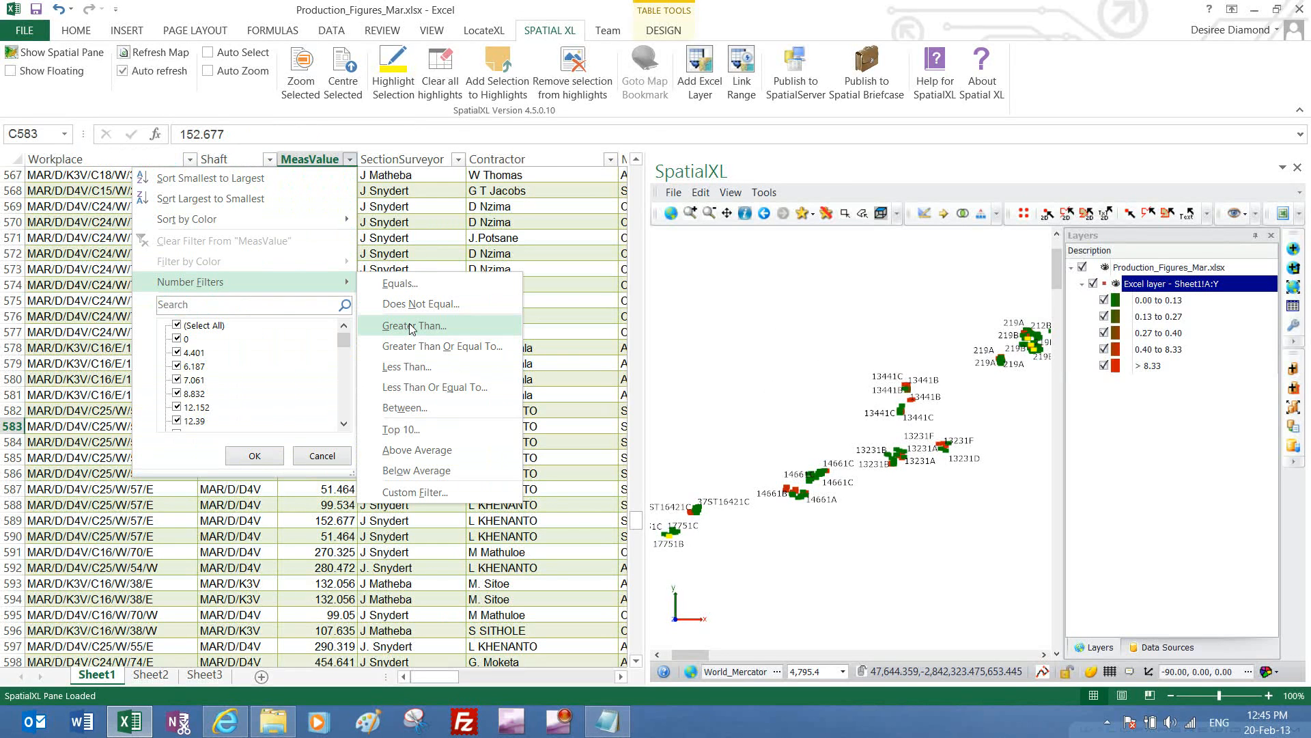
click(412, 327)
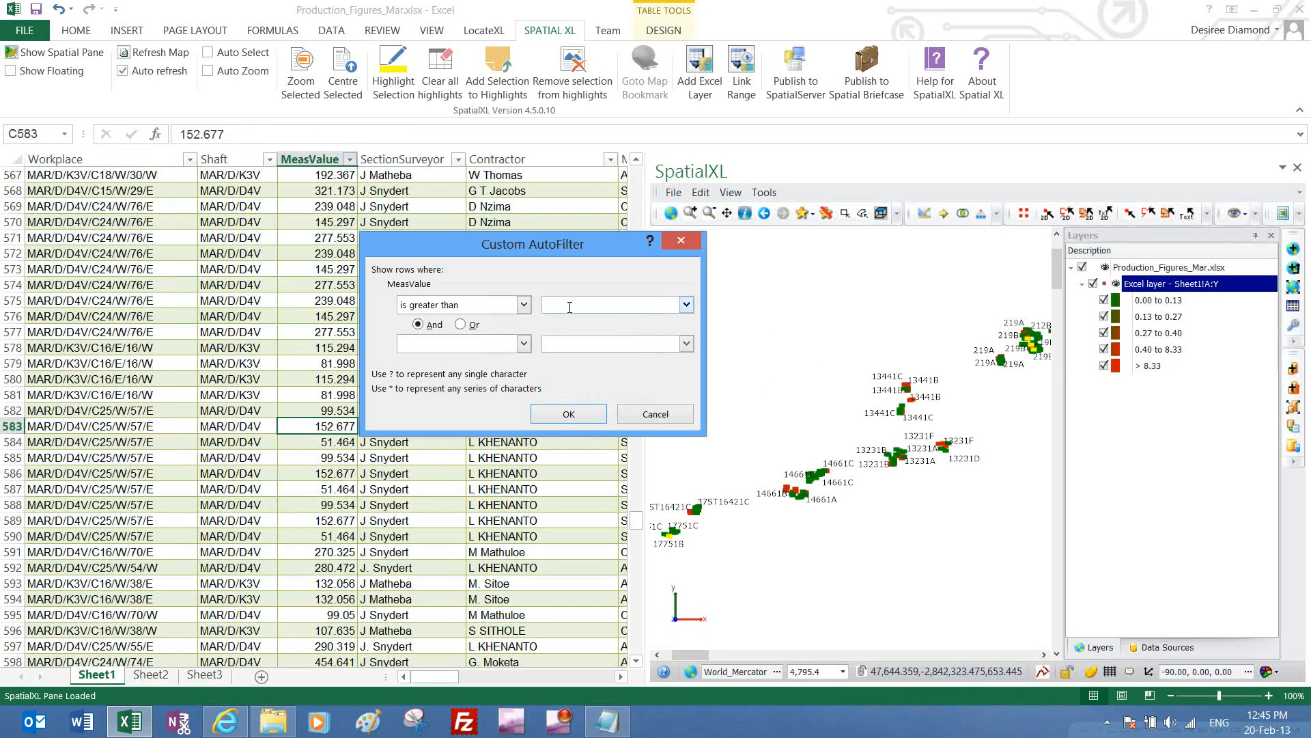
click(568, 414)
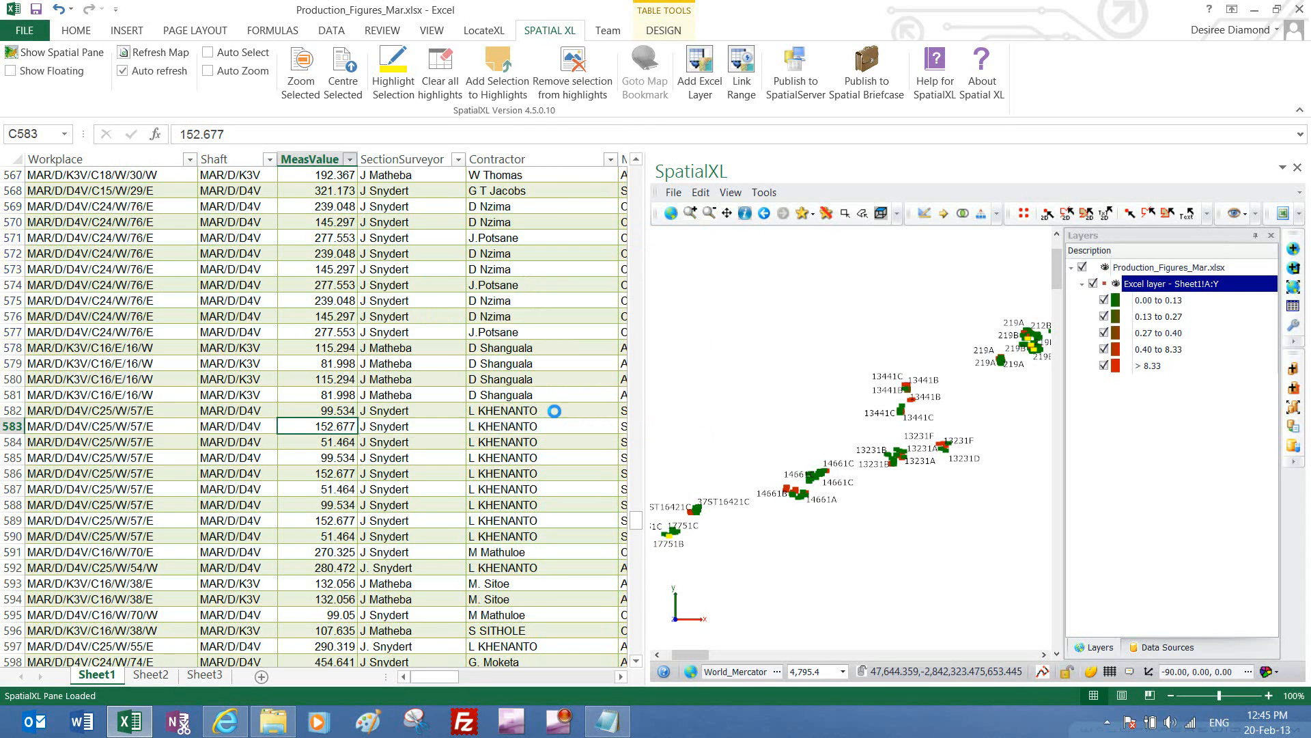
click(670, 215)
Change the MeasValue filter to show only values greater than 200
click(351, 164)
click(350, 164)
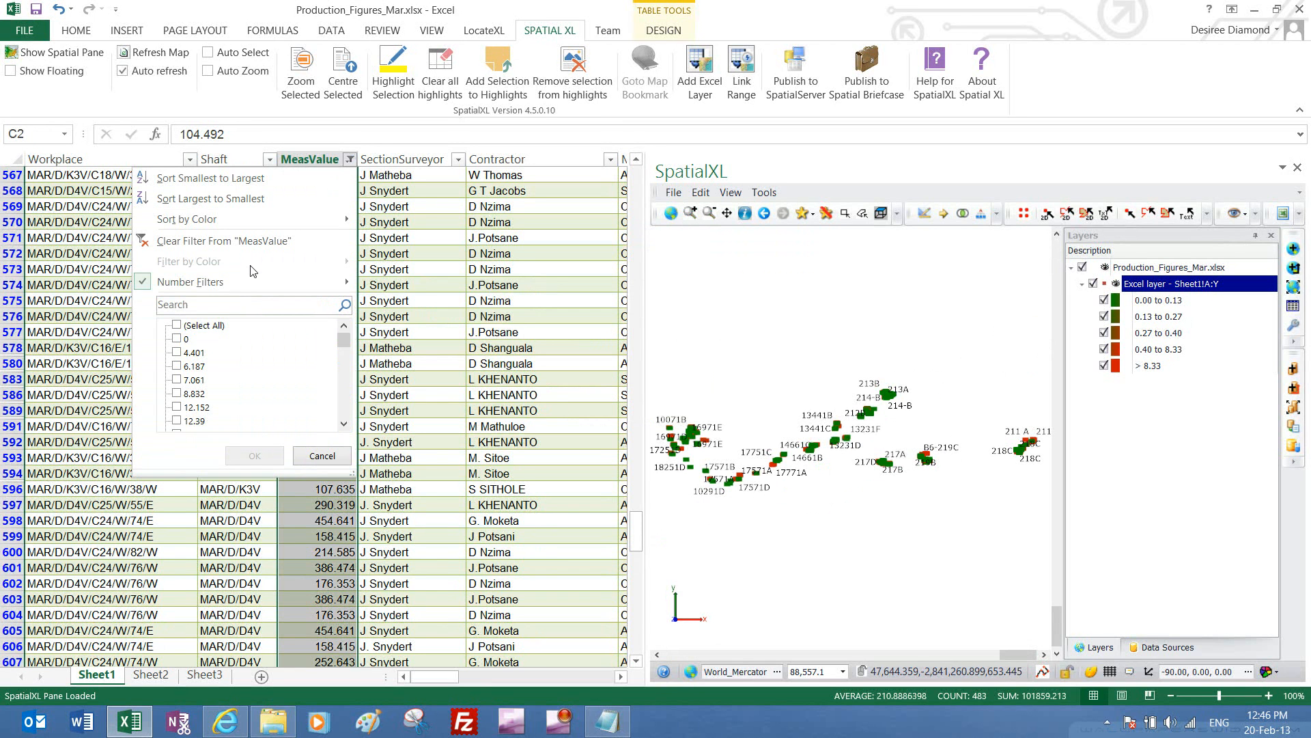
mouse_move(243, 276)
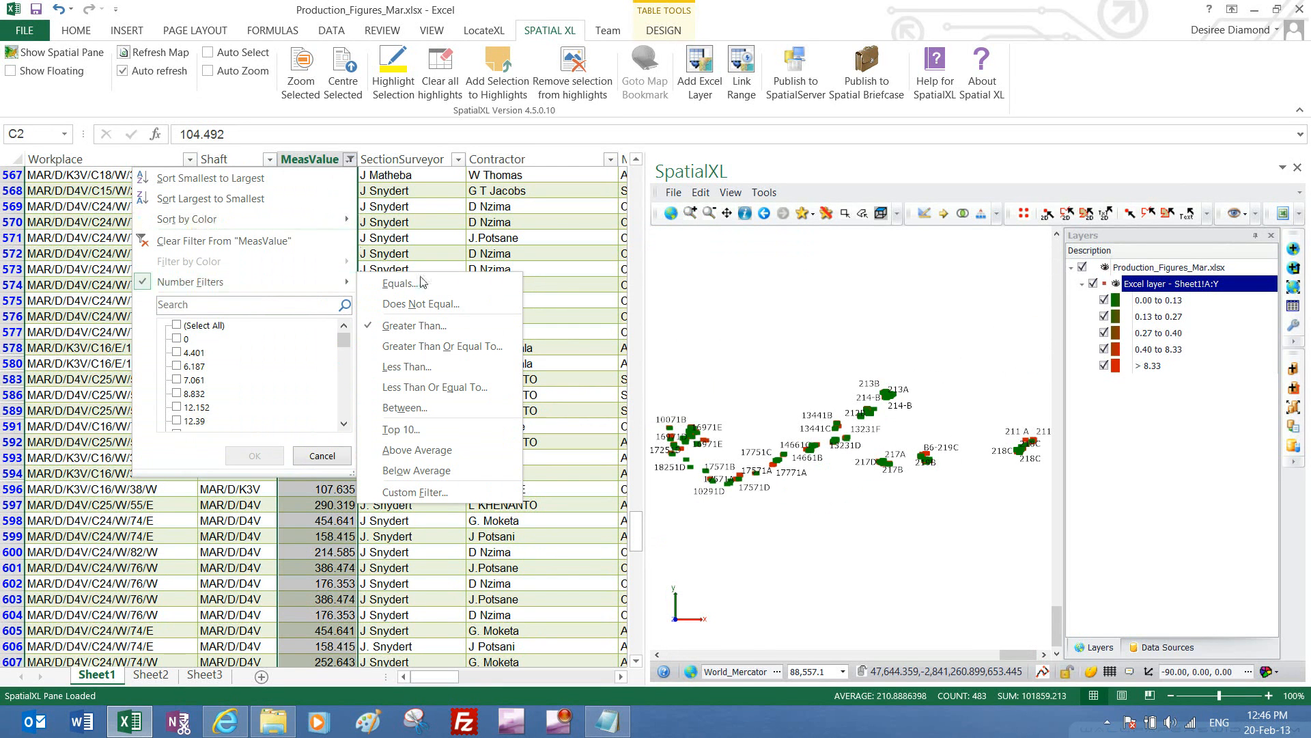
click(414, 326)
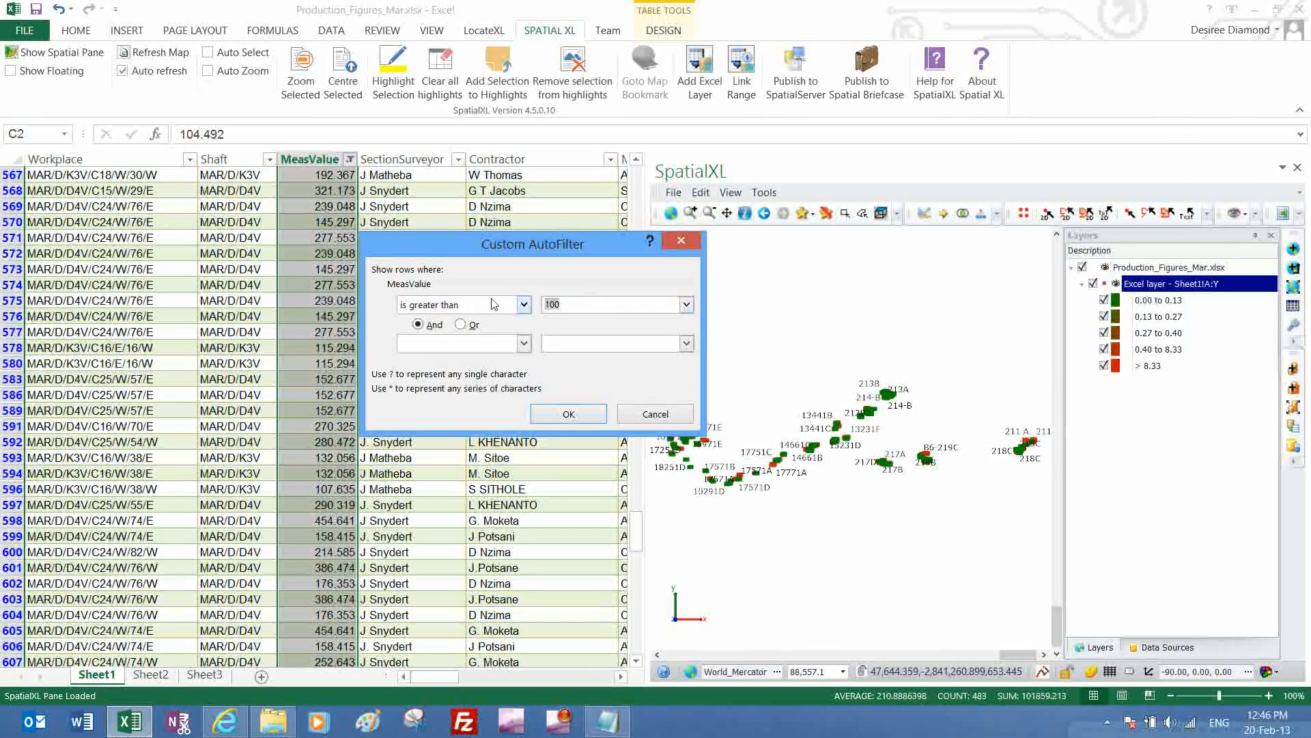
text(200)
click(569, 414)
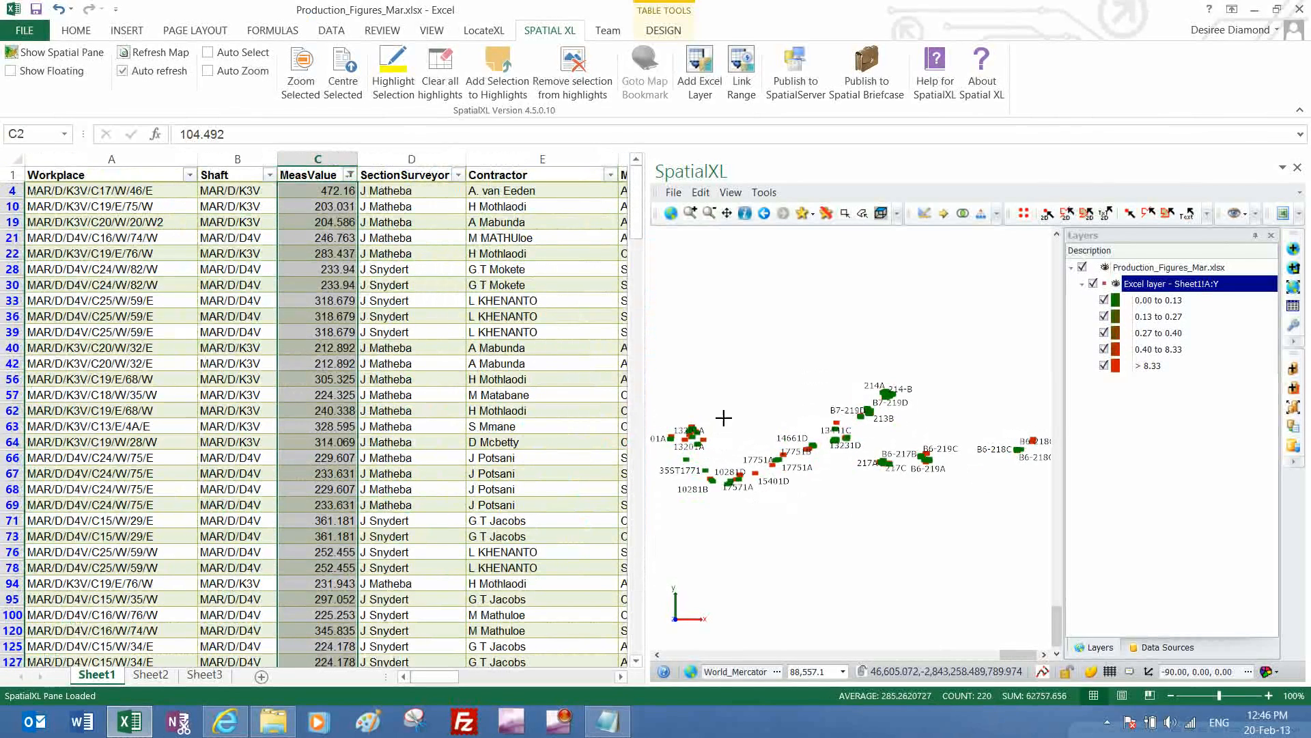
Clear the MeasValue filter from the production table
click(332, 236)
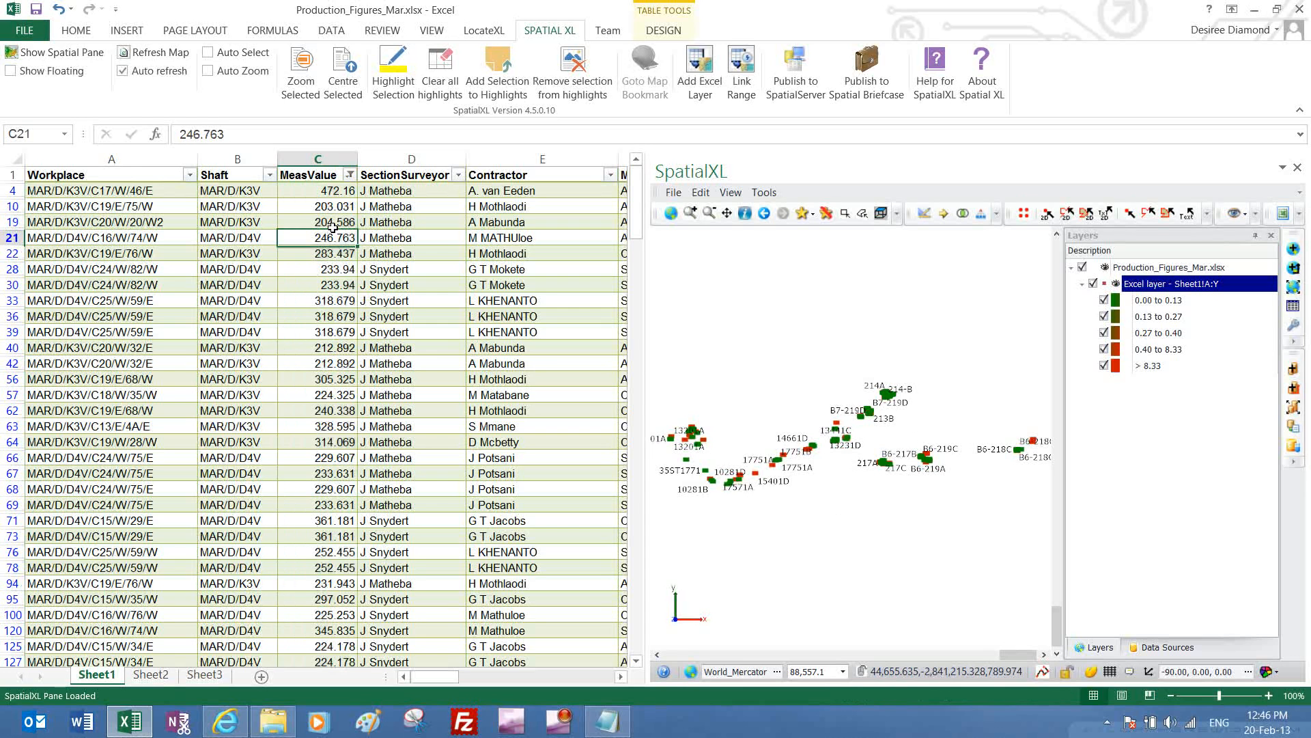
click(329, 31)
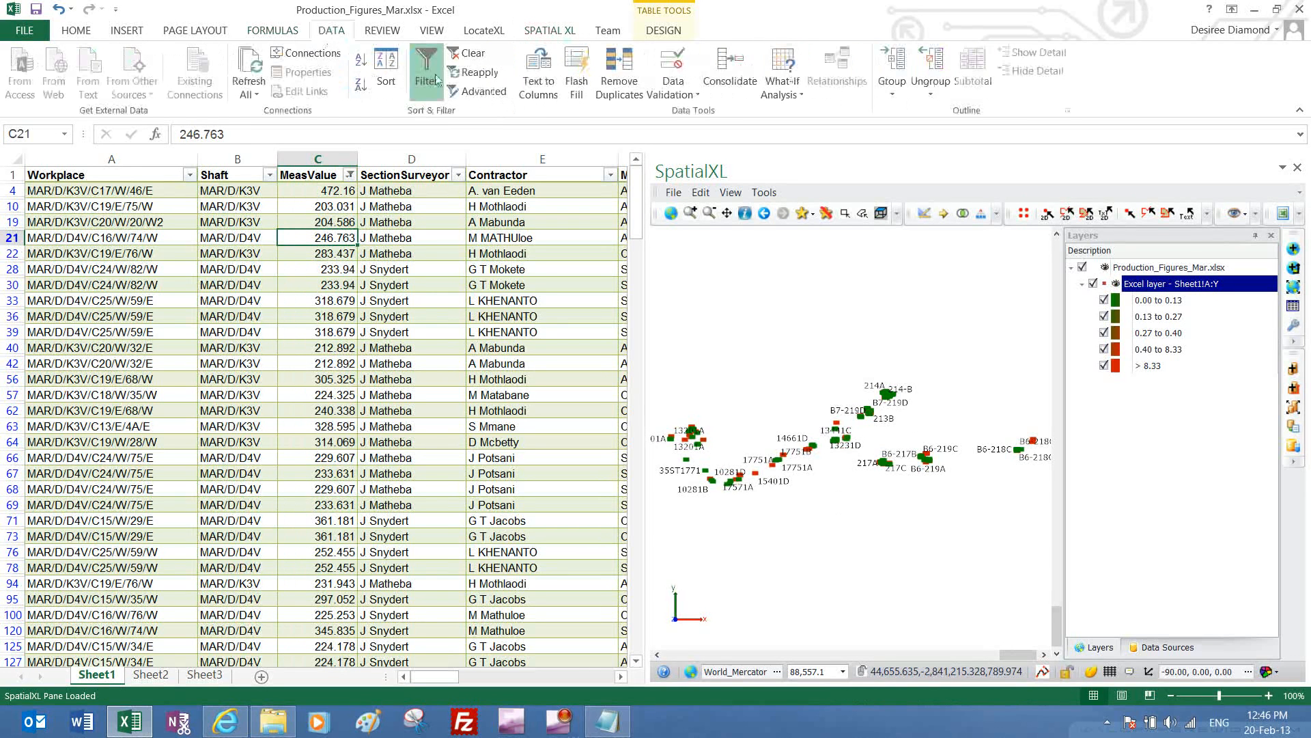
click(469, 54)
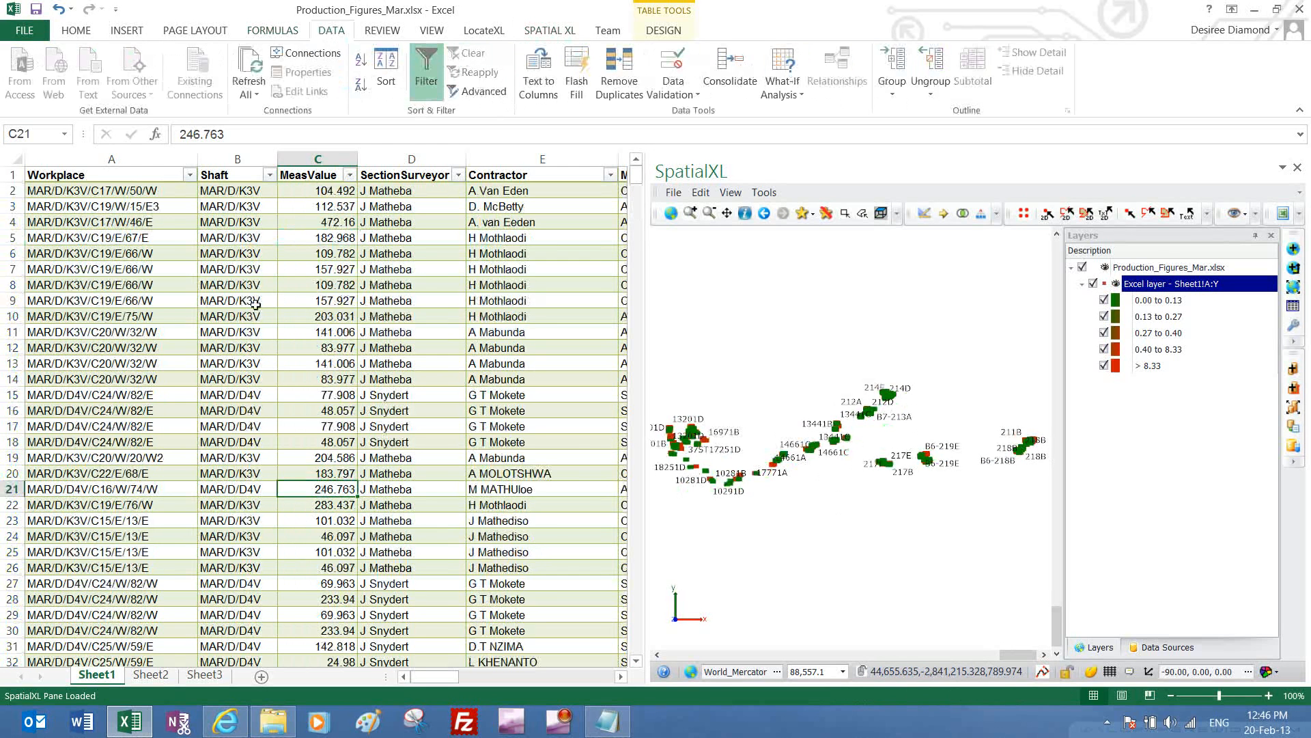
Filter the SectionSurveyor column to the first listed surveyor only, and clear that filter again
click(322, 354)
click(459, 174)
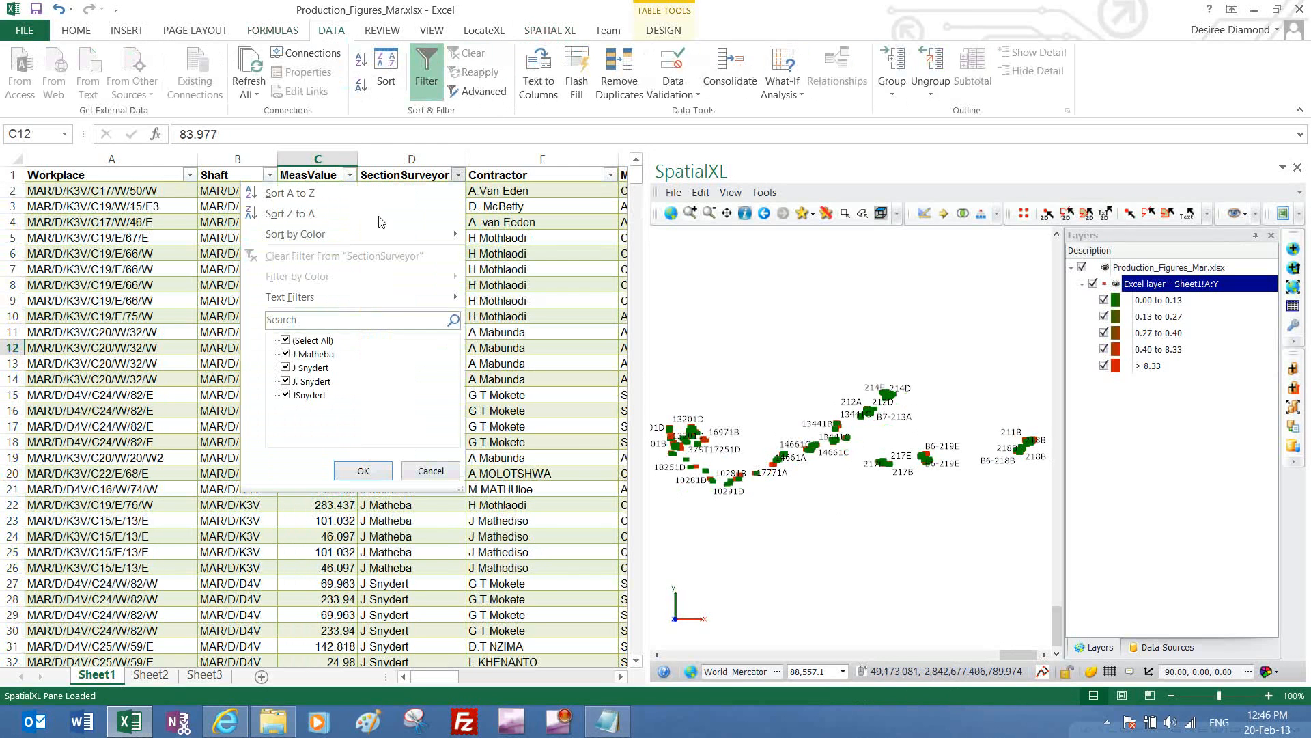
click(299, 340)
click(289, 355)
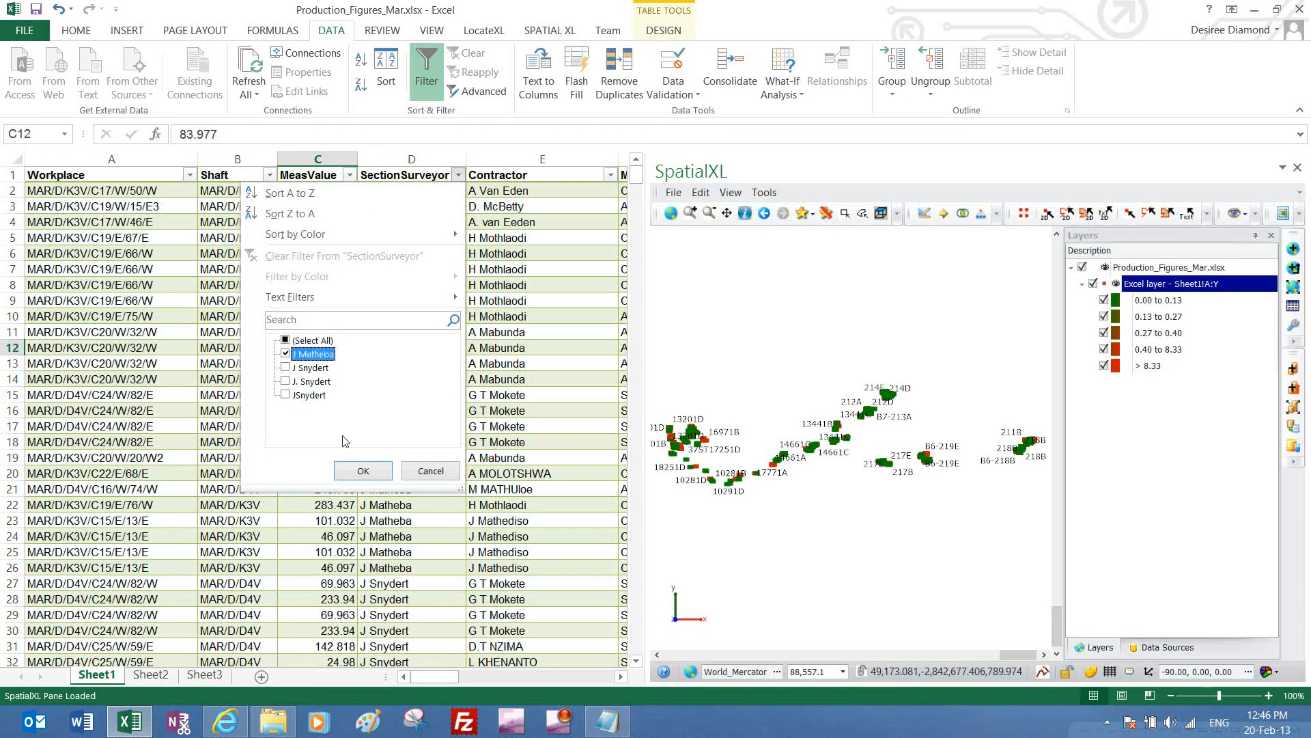
click(356, 470)
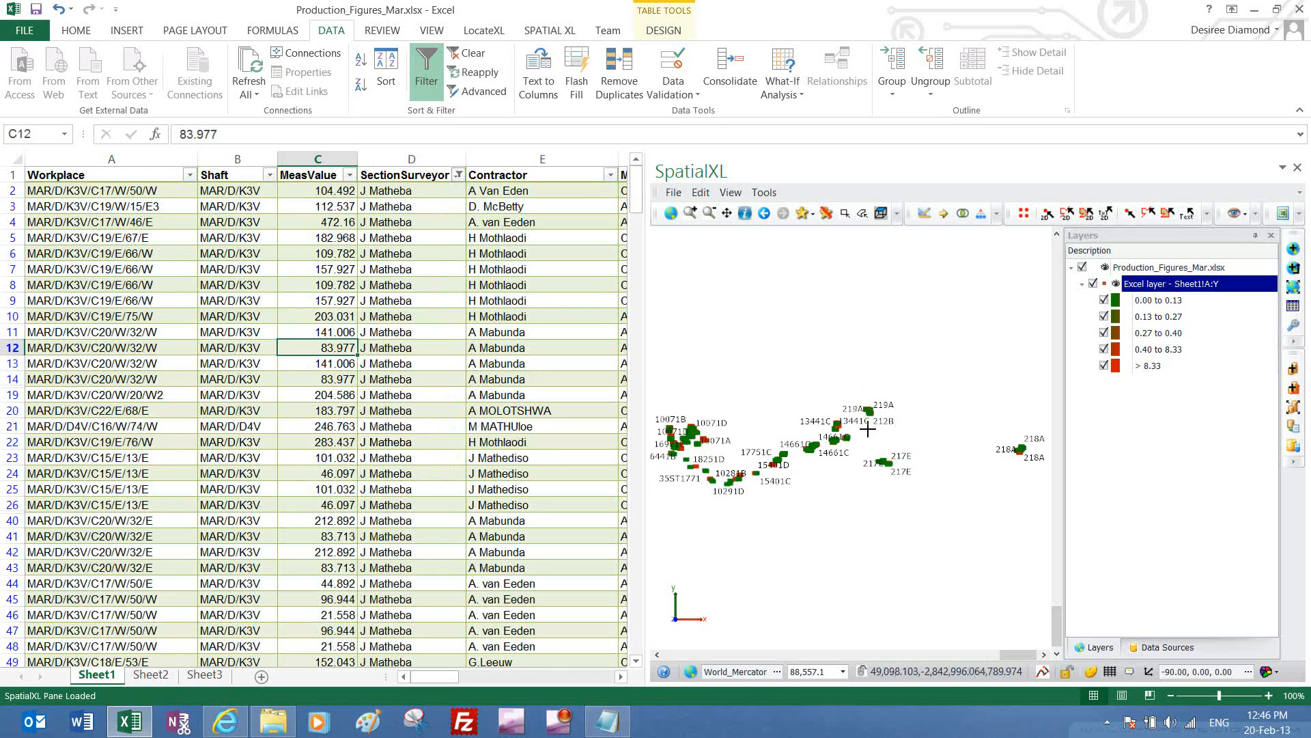
click(459, 55)
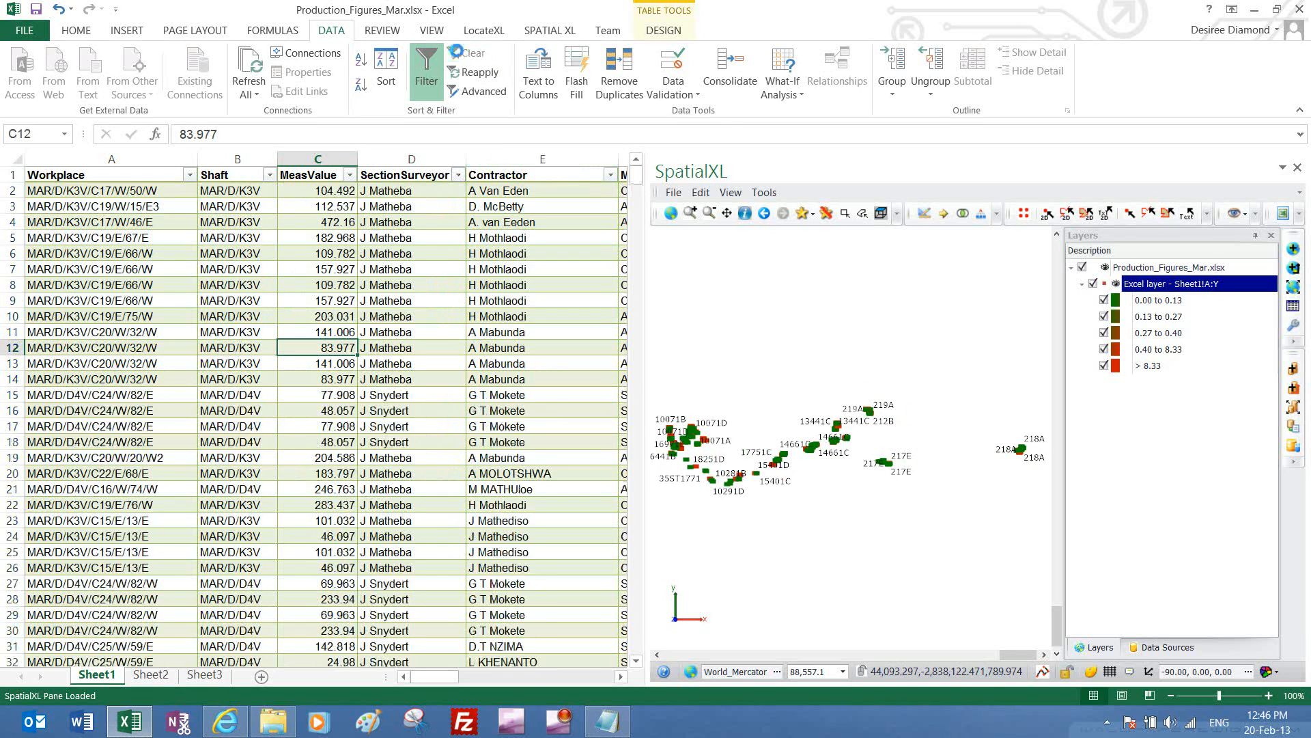
click(422, 378)
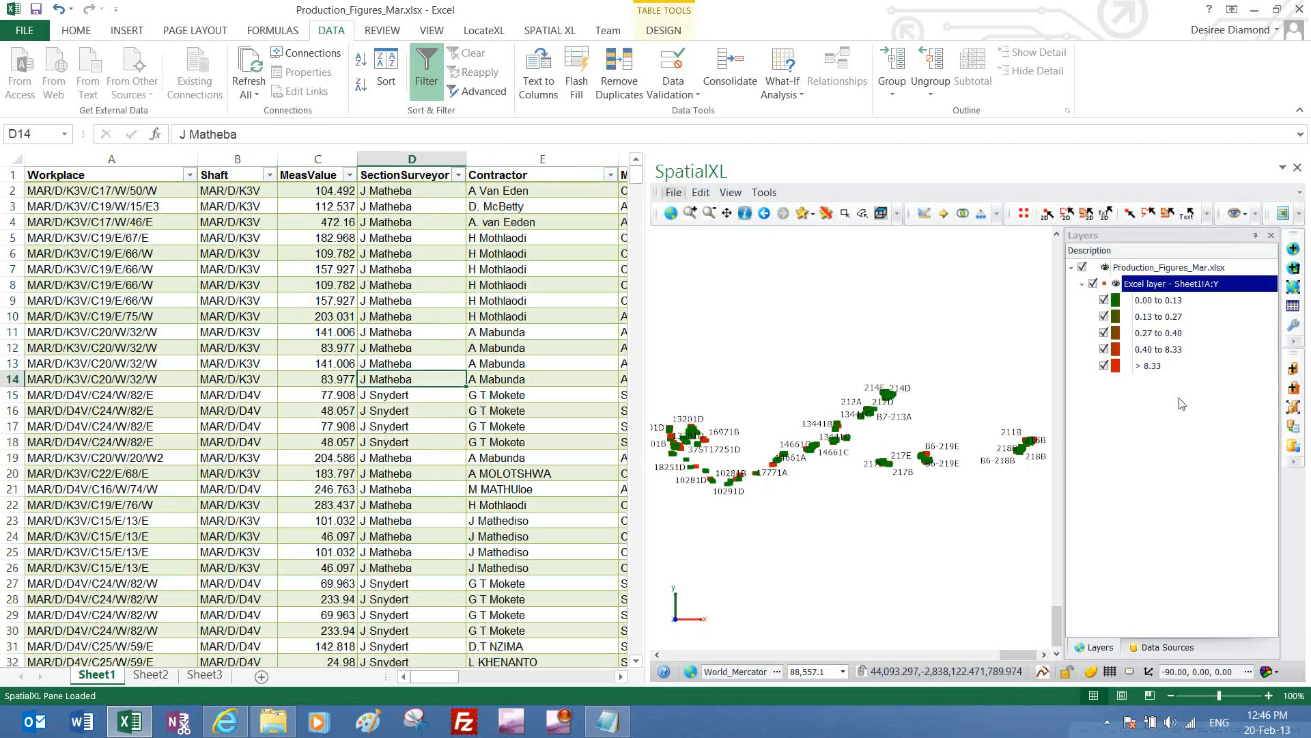
Collapse the Excel layer's legend and add WorkAreas.dxf from the Production folder to the map as a new layer
click(1082, 286)
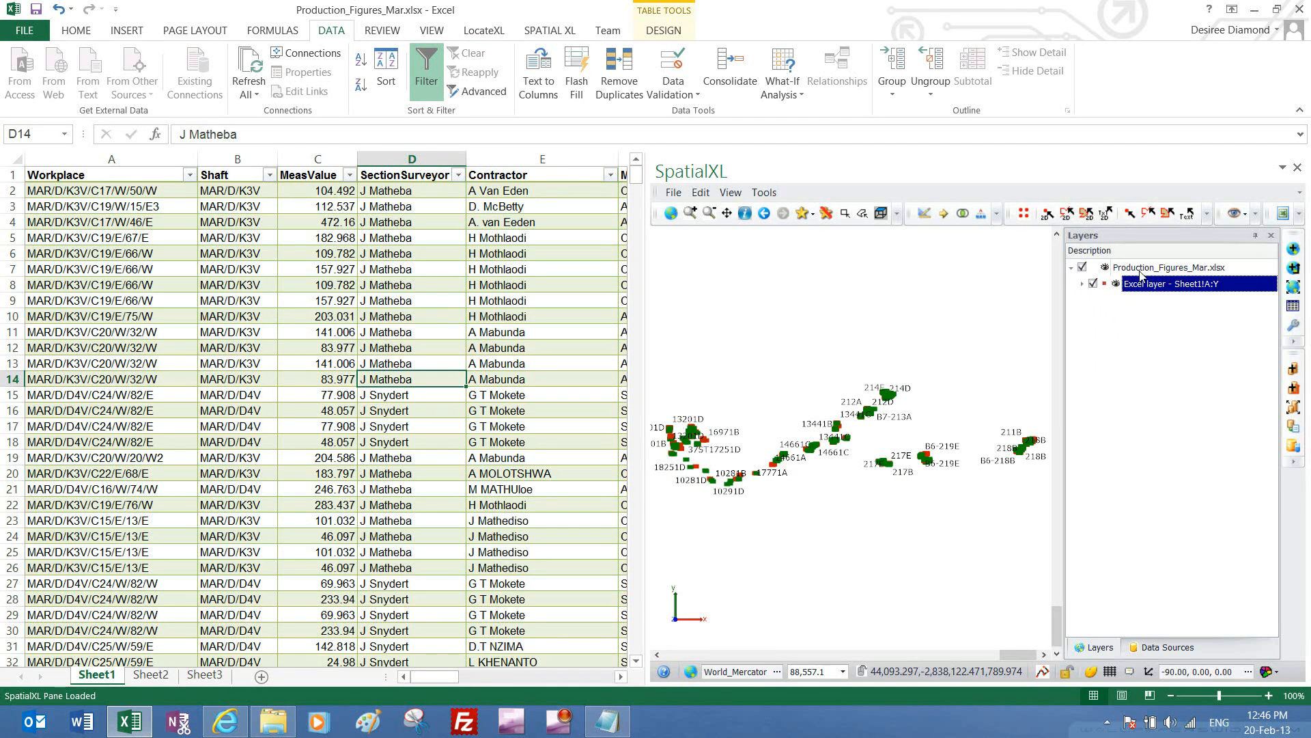
click(275, 722)
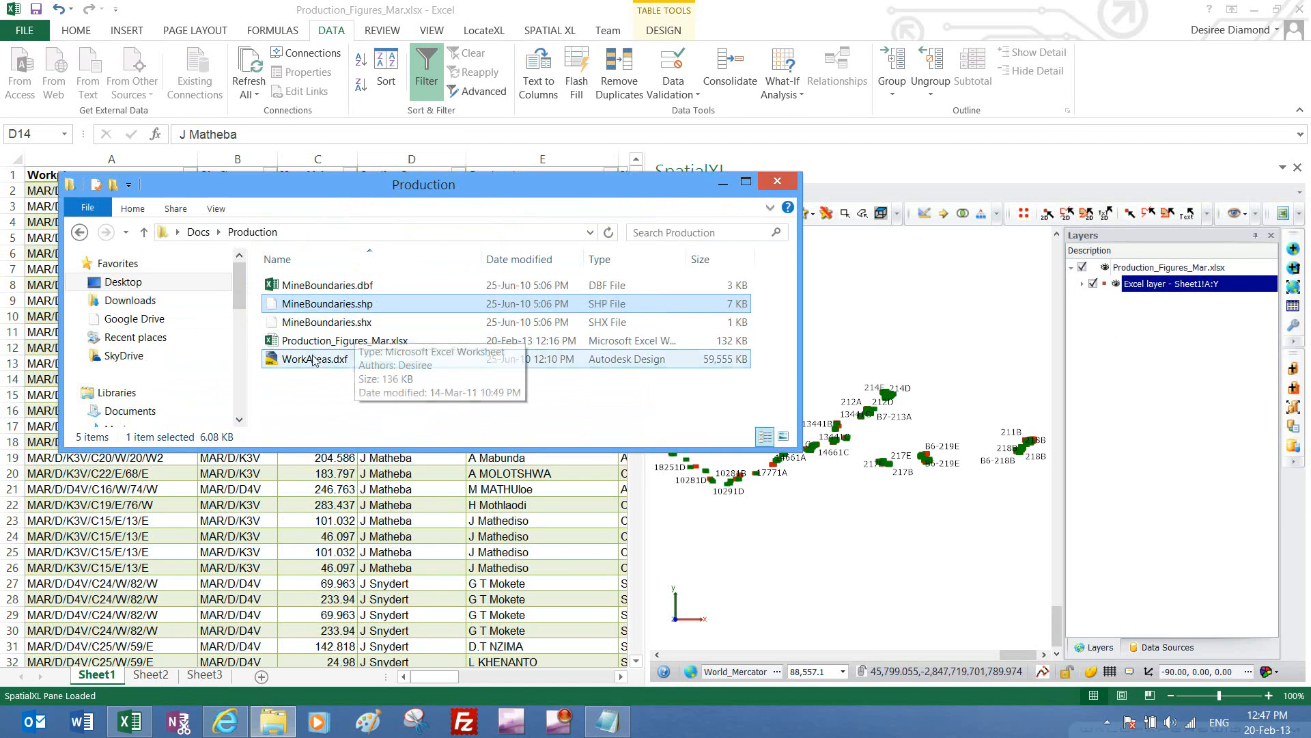
drag(314, 360, 901, 307)
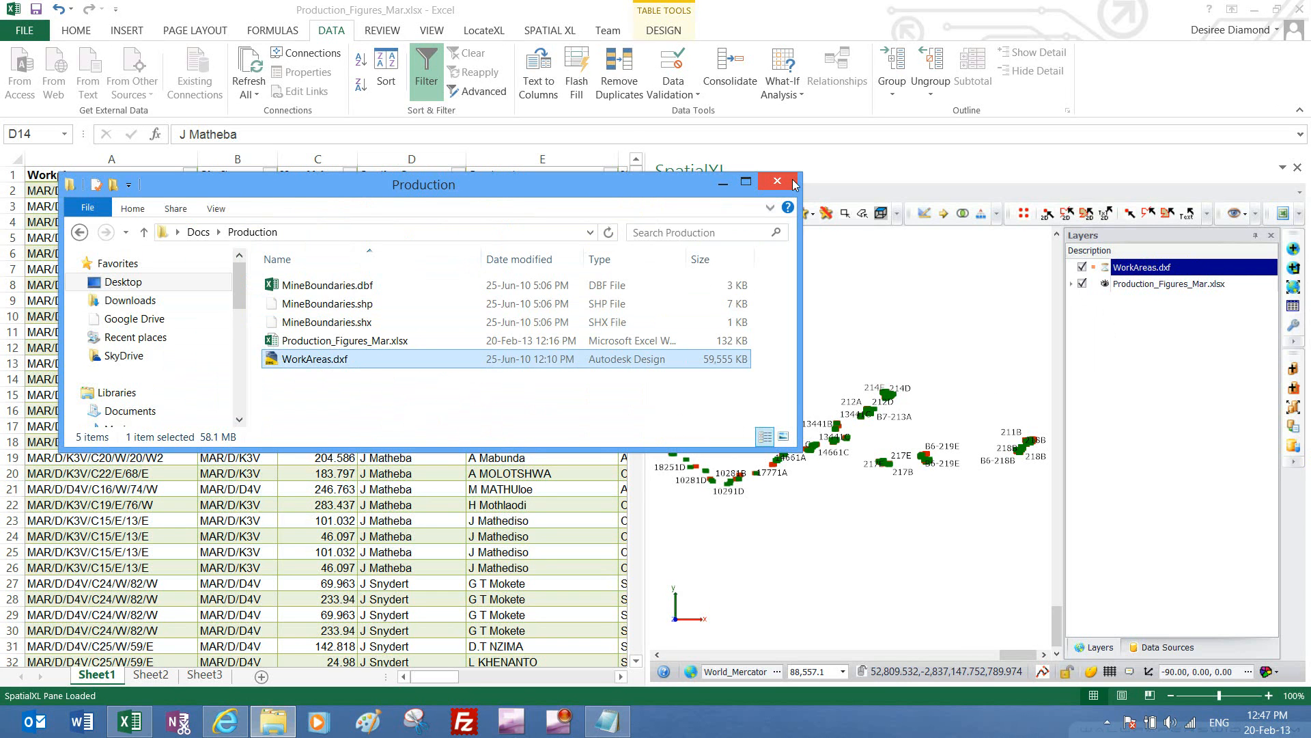
Restyle the WorkAreas.dxf layer with a neutral theme colour, adjust its size/thickness, and set its border thickness to 1
click(794, 185)
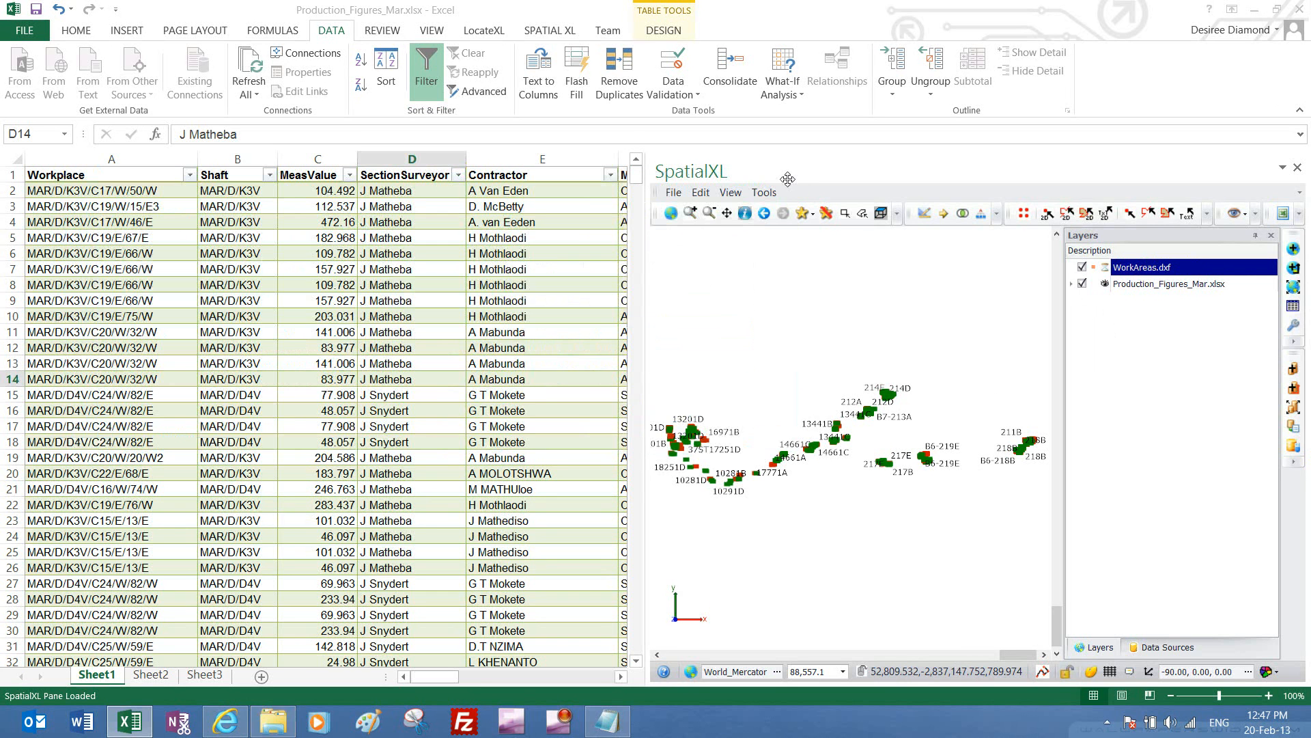
double_click(1158, 271)
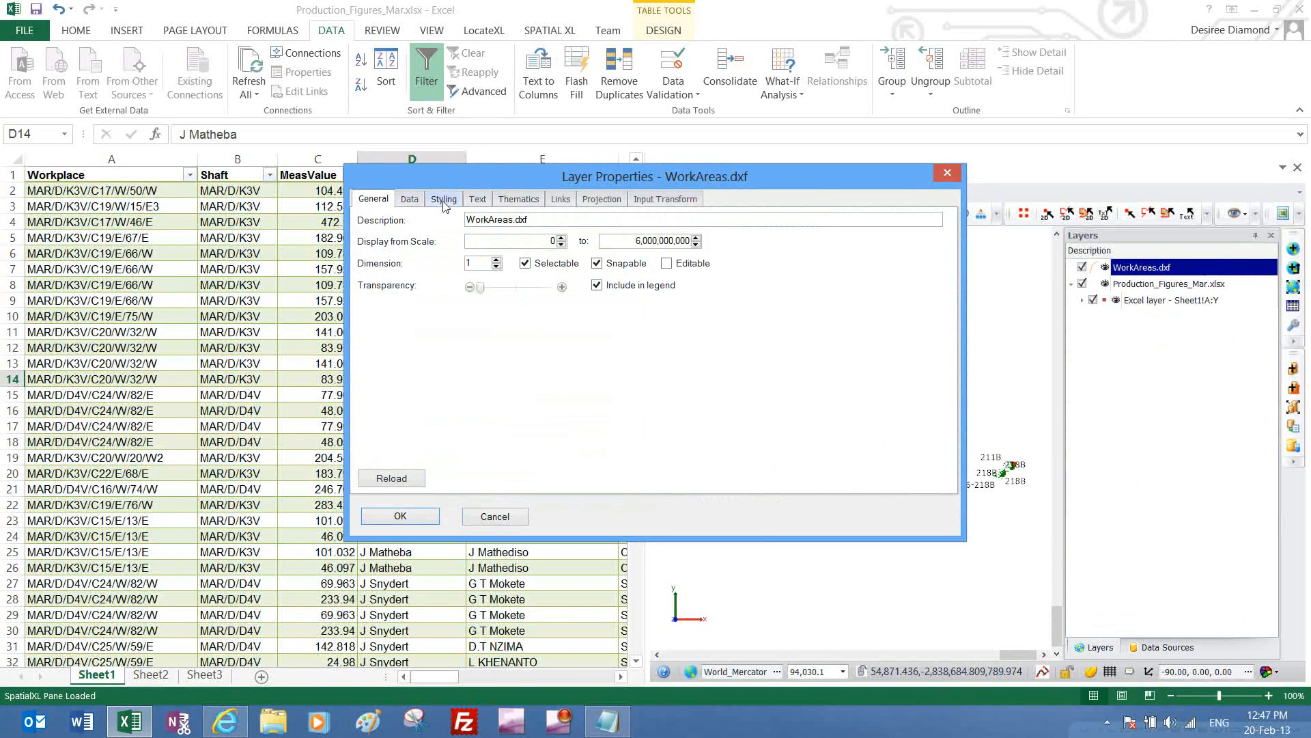
click(444, 202)
click(522, 252)
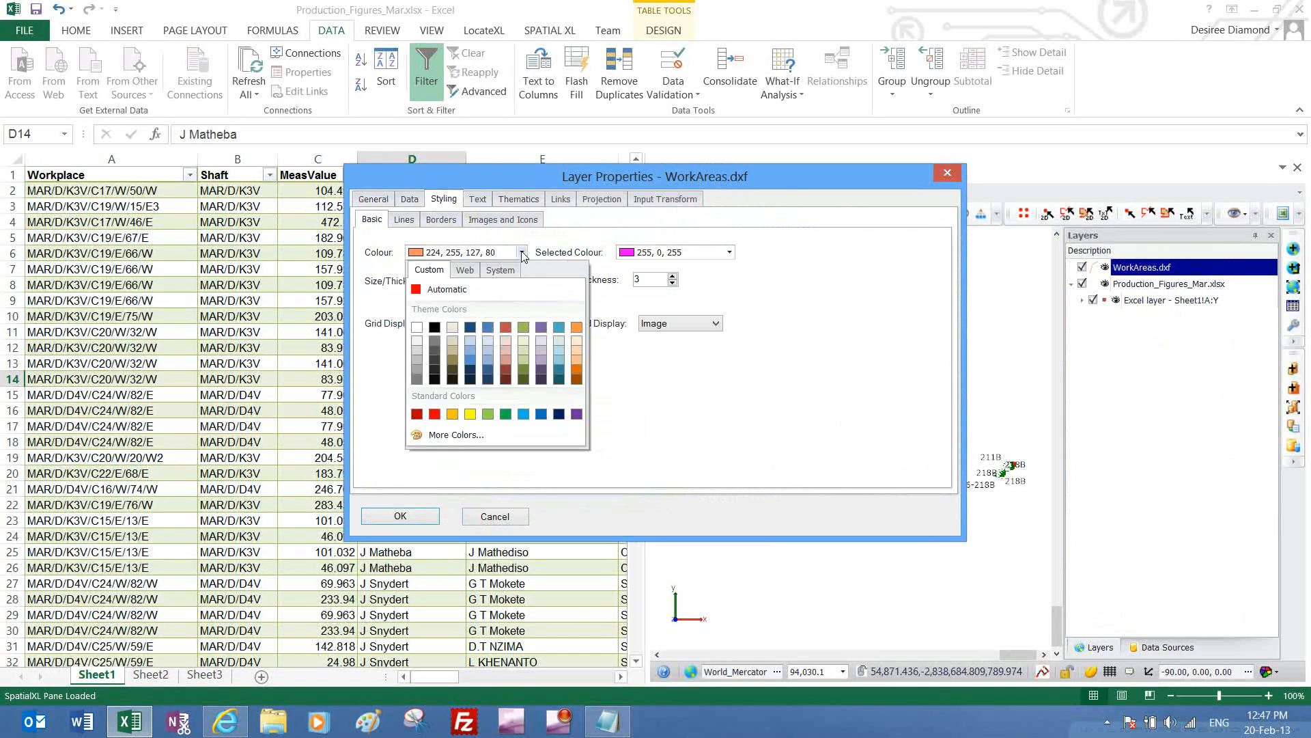
click(449, 351)
click(479, 278)
click(437, 219)
click(471, 246)
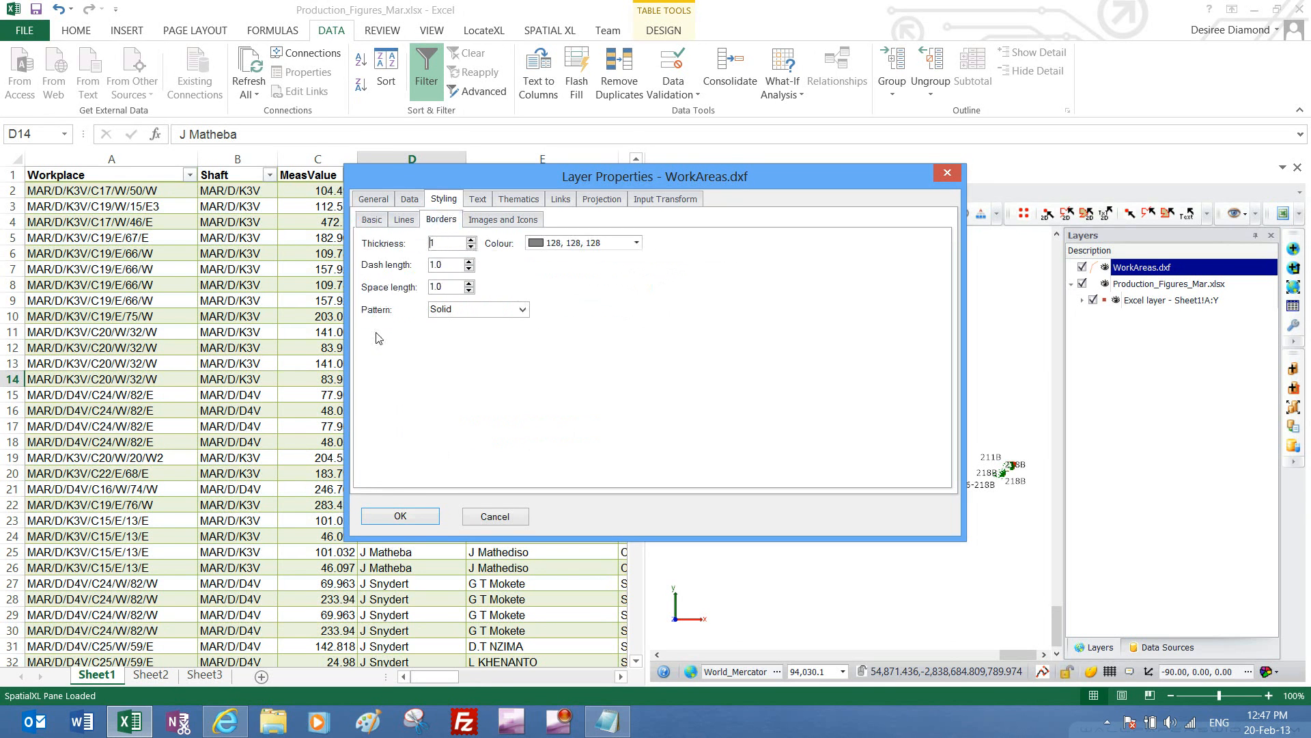
click(399, 516)
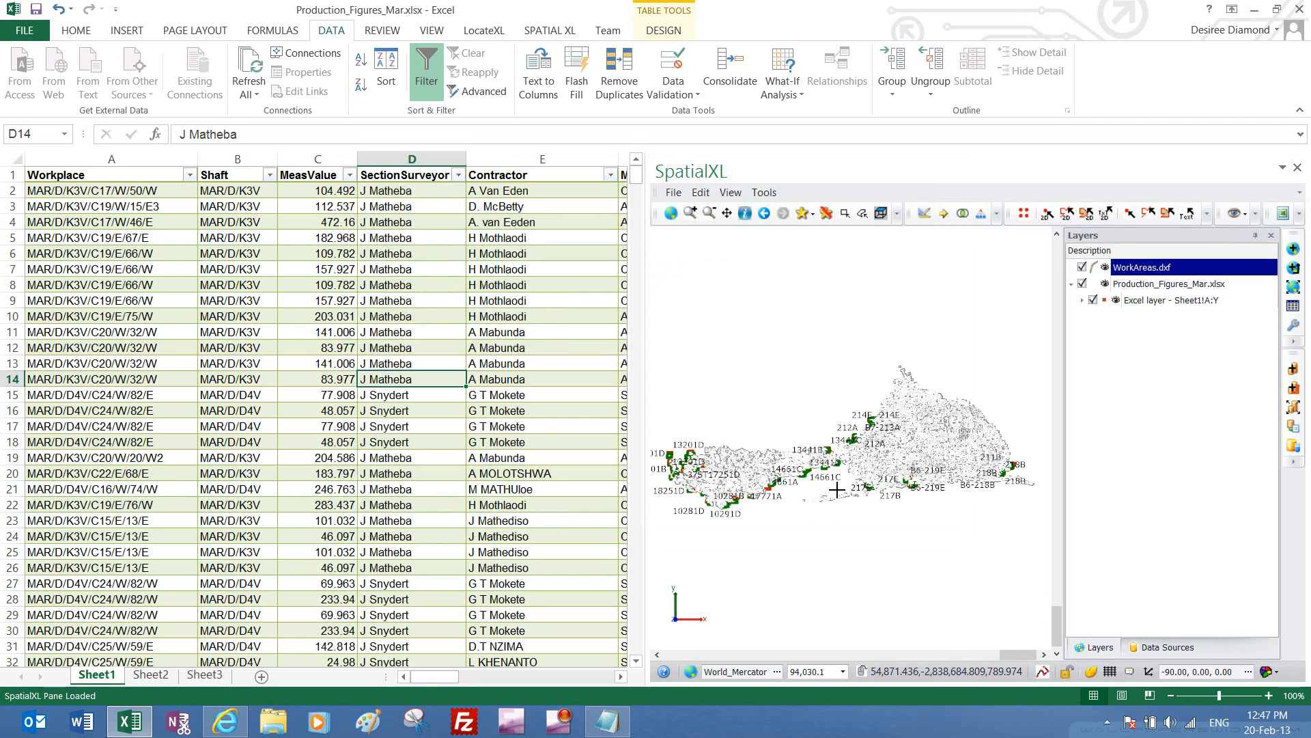
Examine the WorkAreas outlines and nearby labelled production points up close, and return to the full map extent
scroll(922, 432, up, 2)
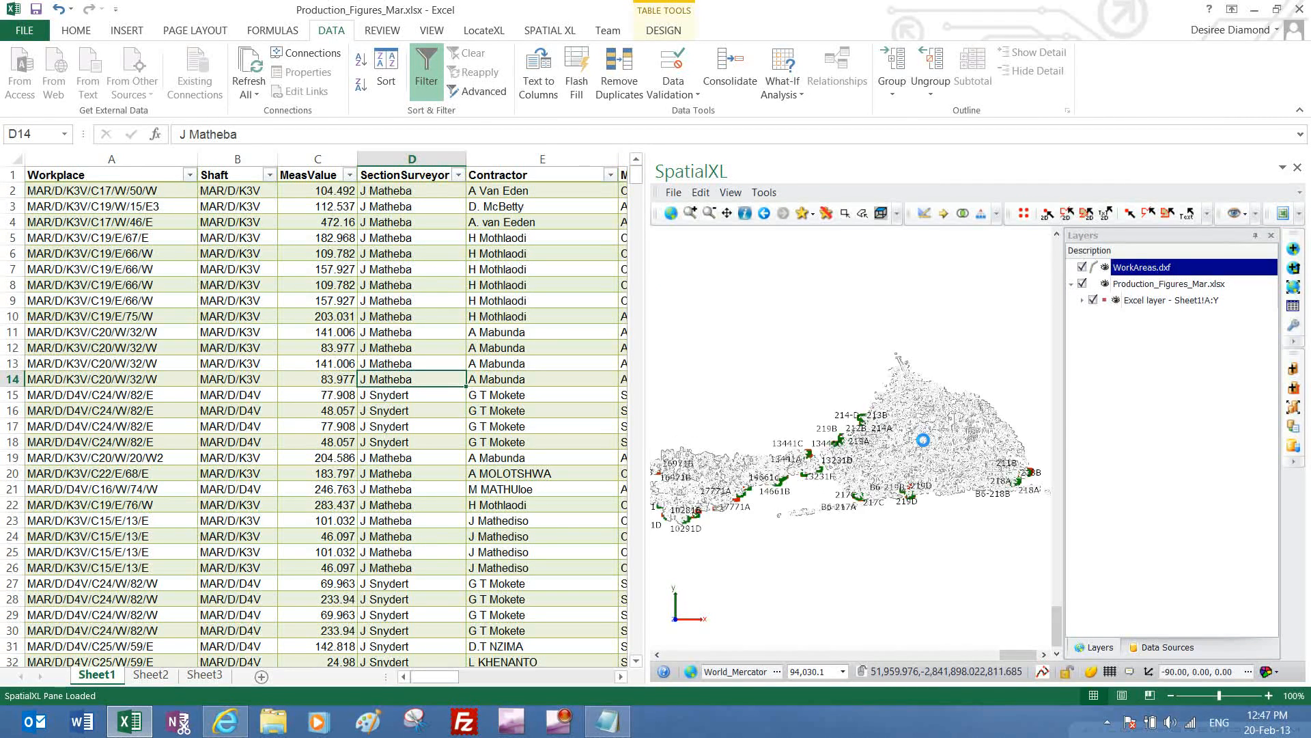
scroll(923, 439, up, 1)
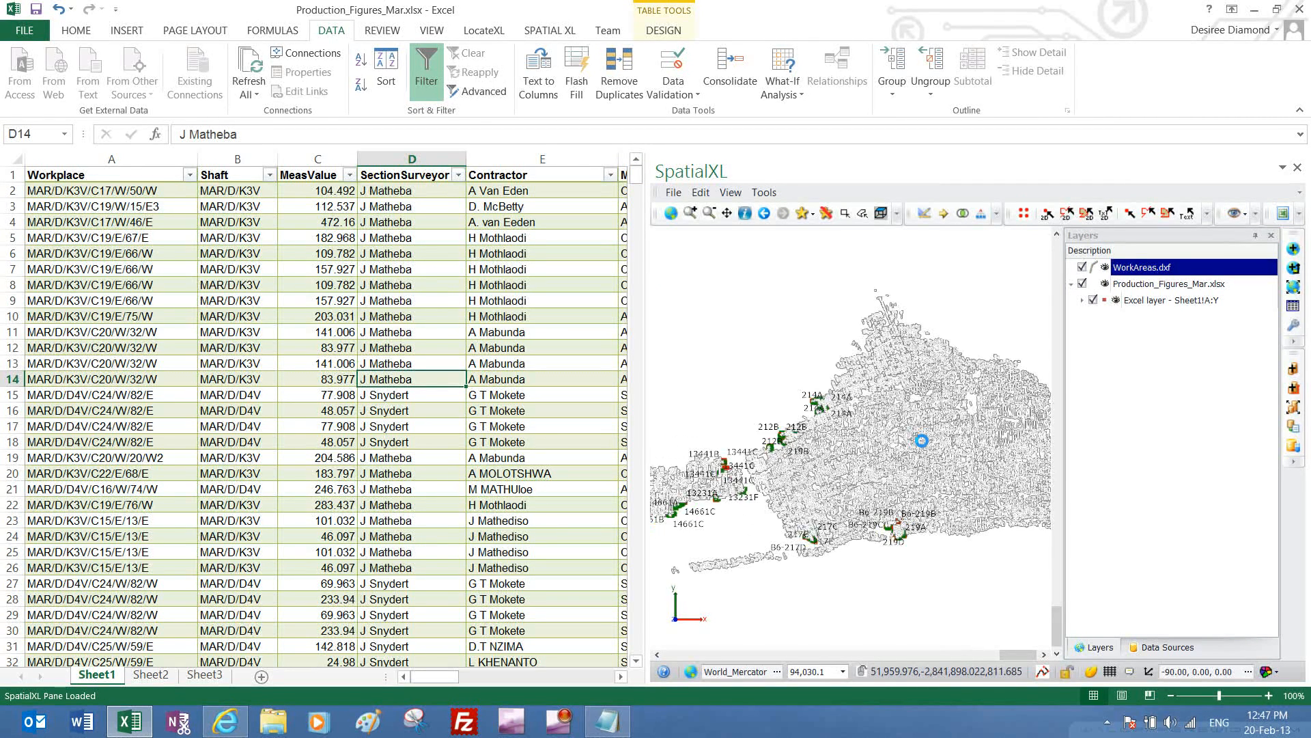
scroll(922, 440, up, 2)
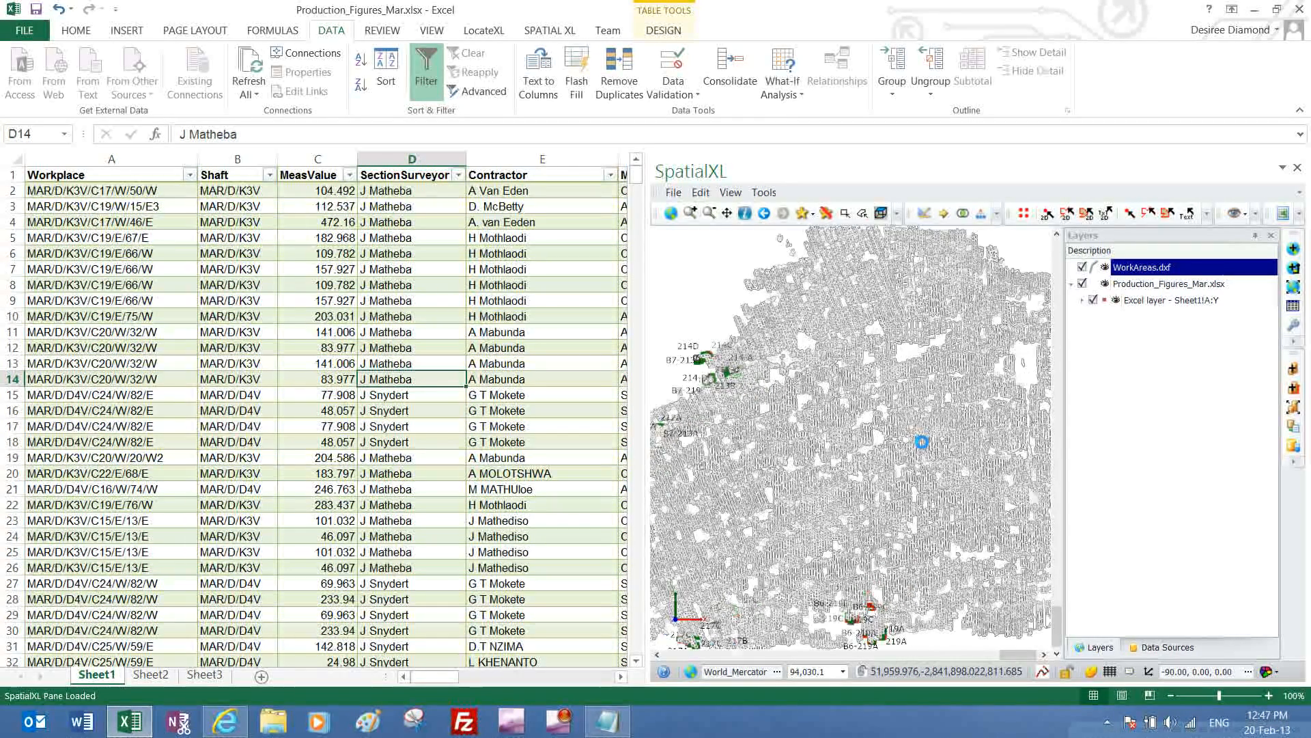
scroll(922, 441, up, 2)
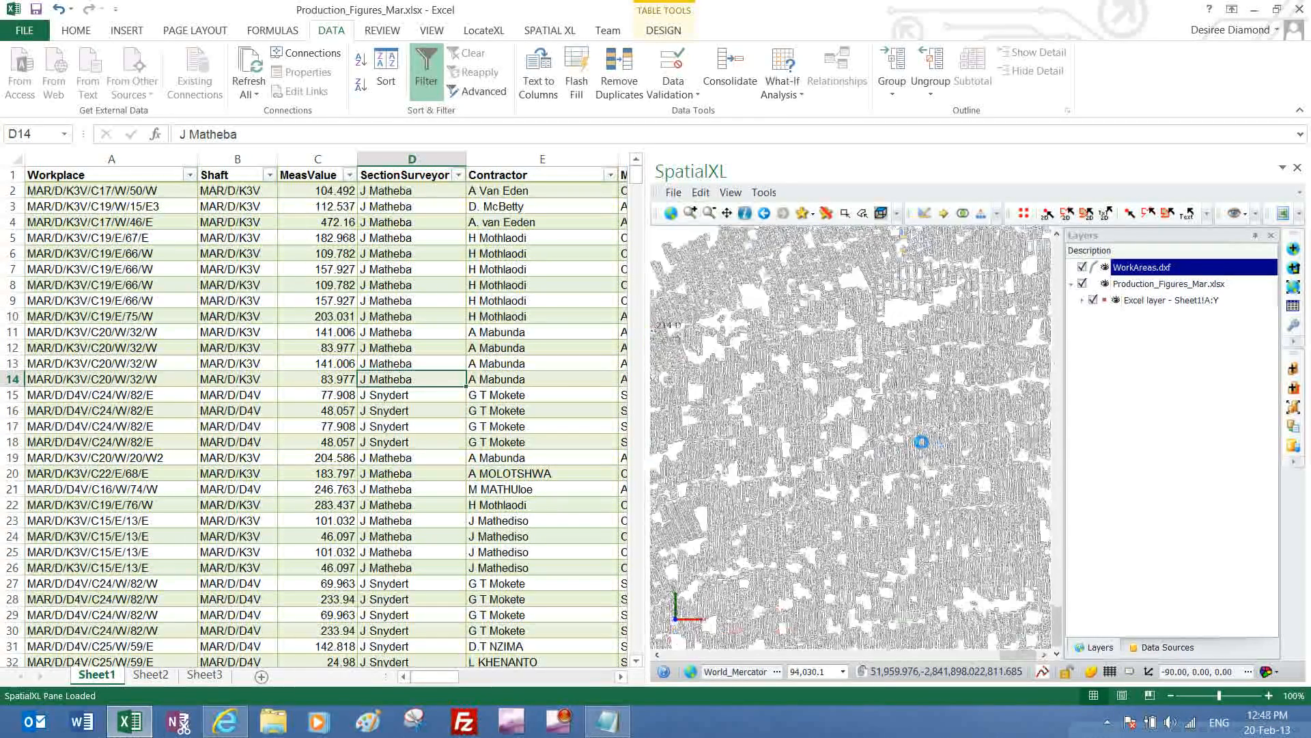
click(670, 214)
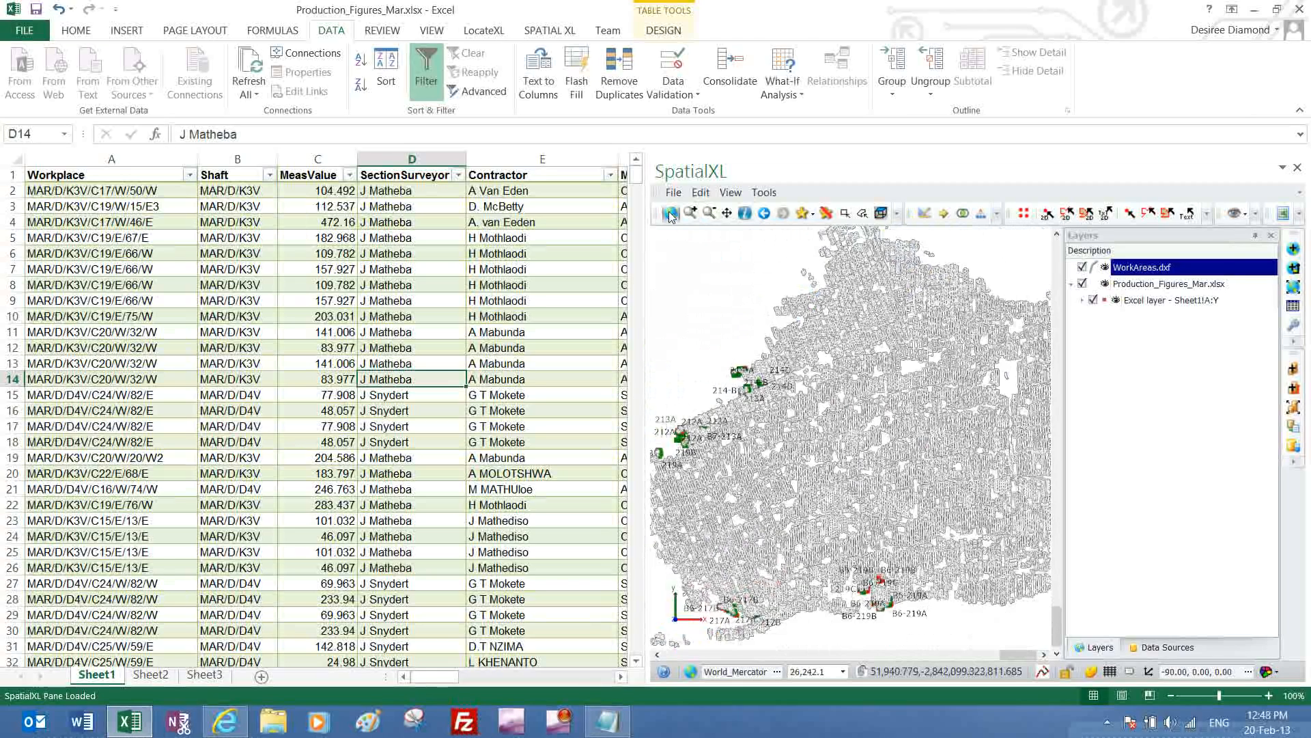
click(671, 214)
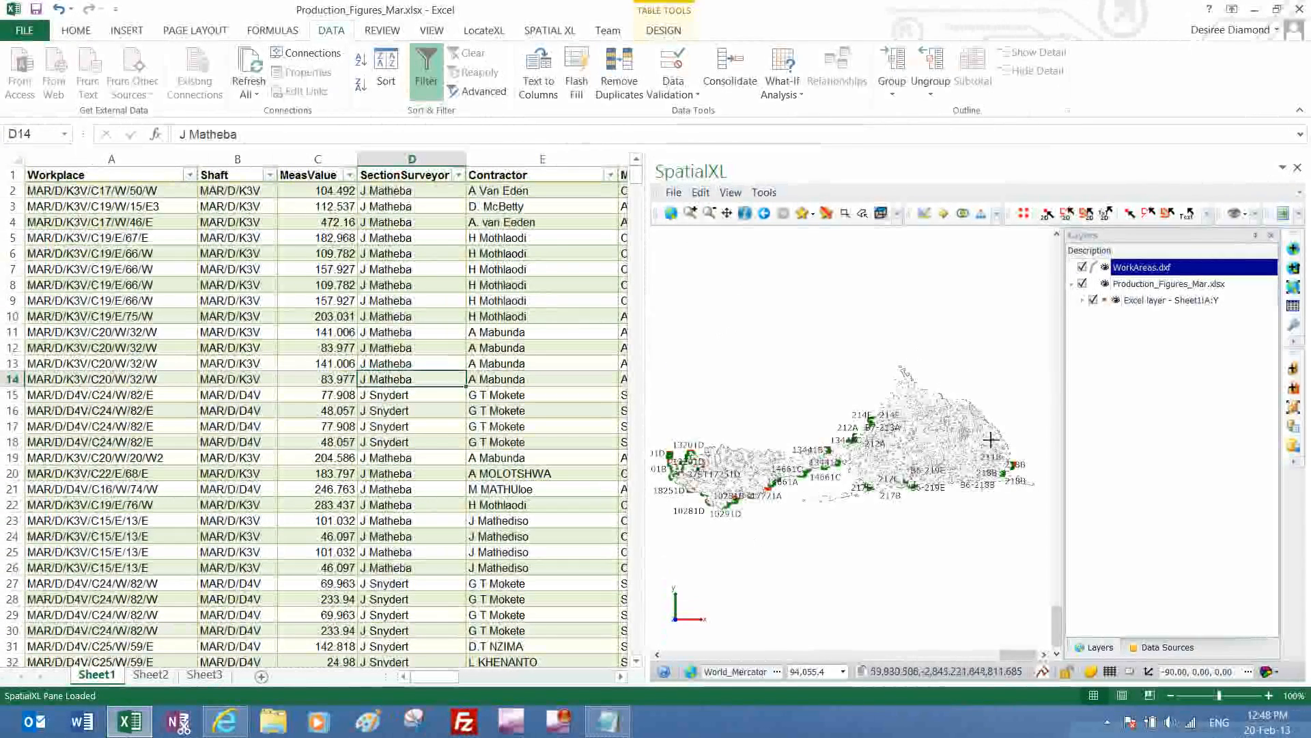
Move WorkAreas.dxf into the Production_Figures_Mar.xlsx group below the Excel layer, and expand the group
click(1130, 268)
drag(1130, 268, 1118, 281)
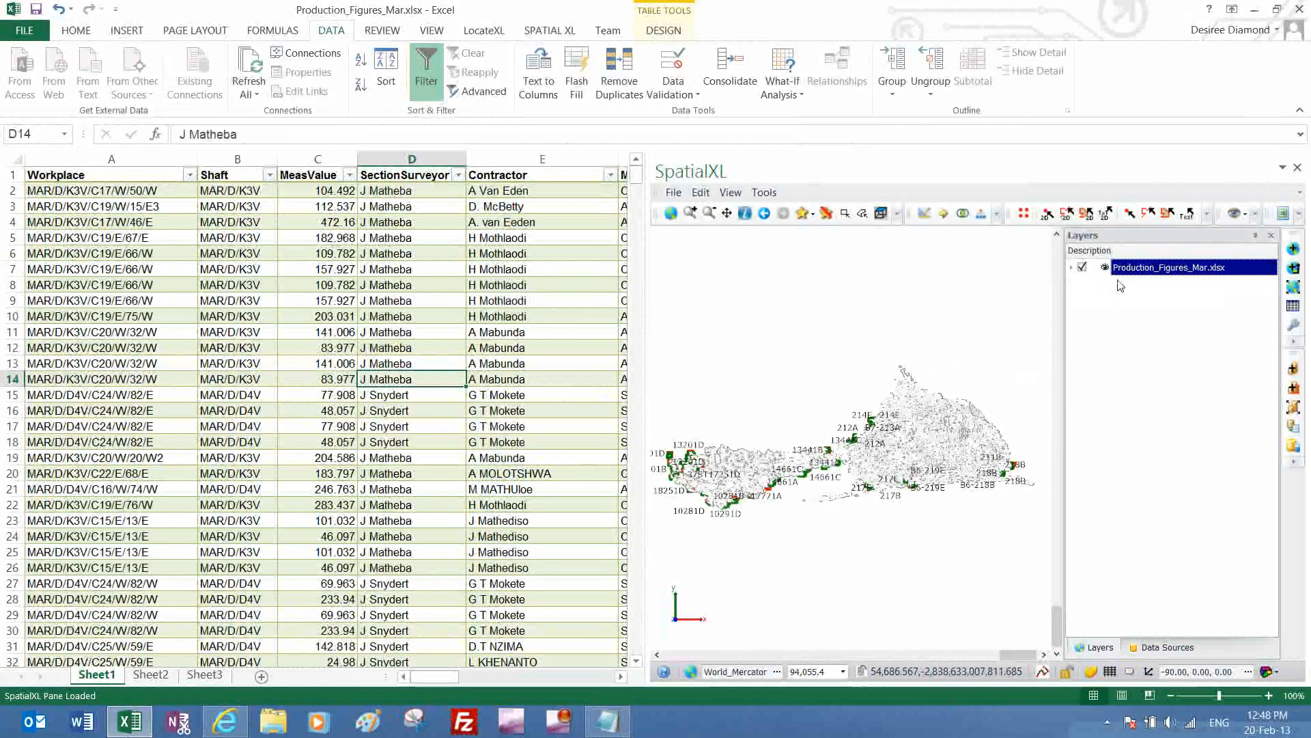
click(1072, 268)
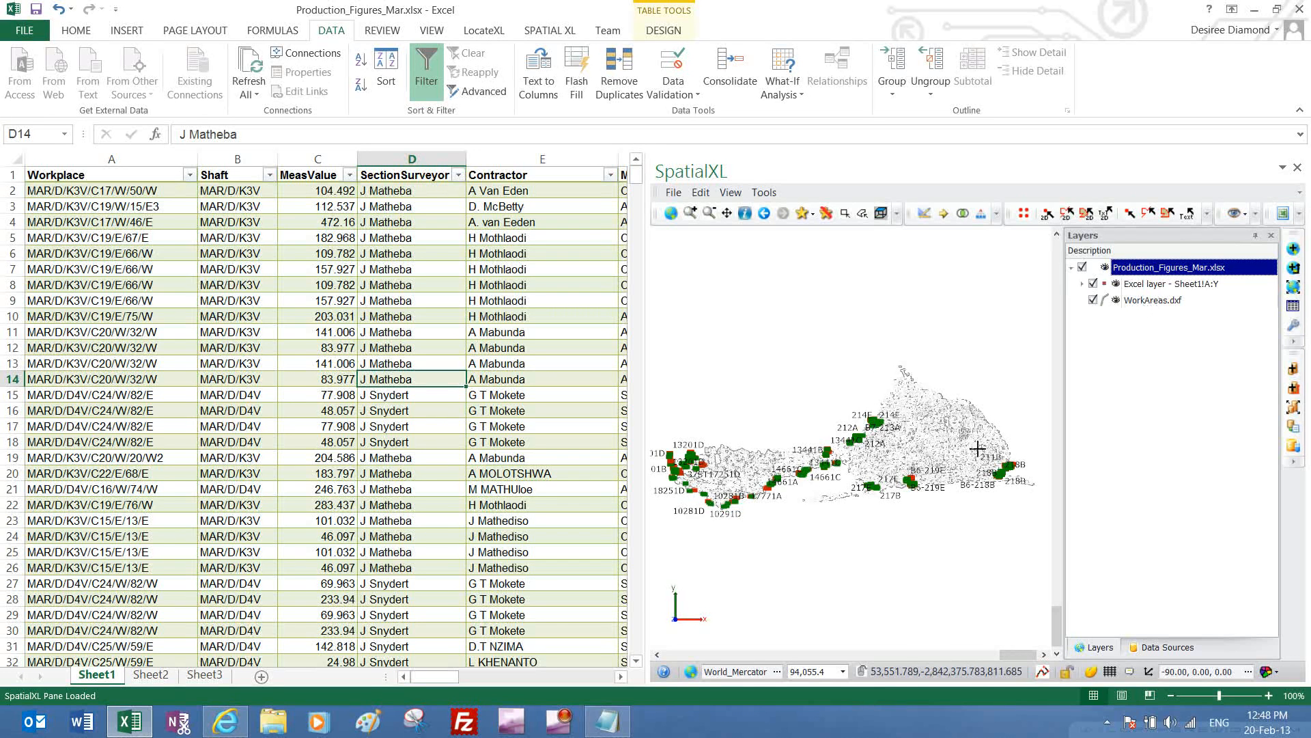
Set the projection of the Excel layer Sheet1!A:Y to the predefined Hartebeesthoek94 / Lo27
click(1155, 286)
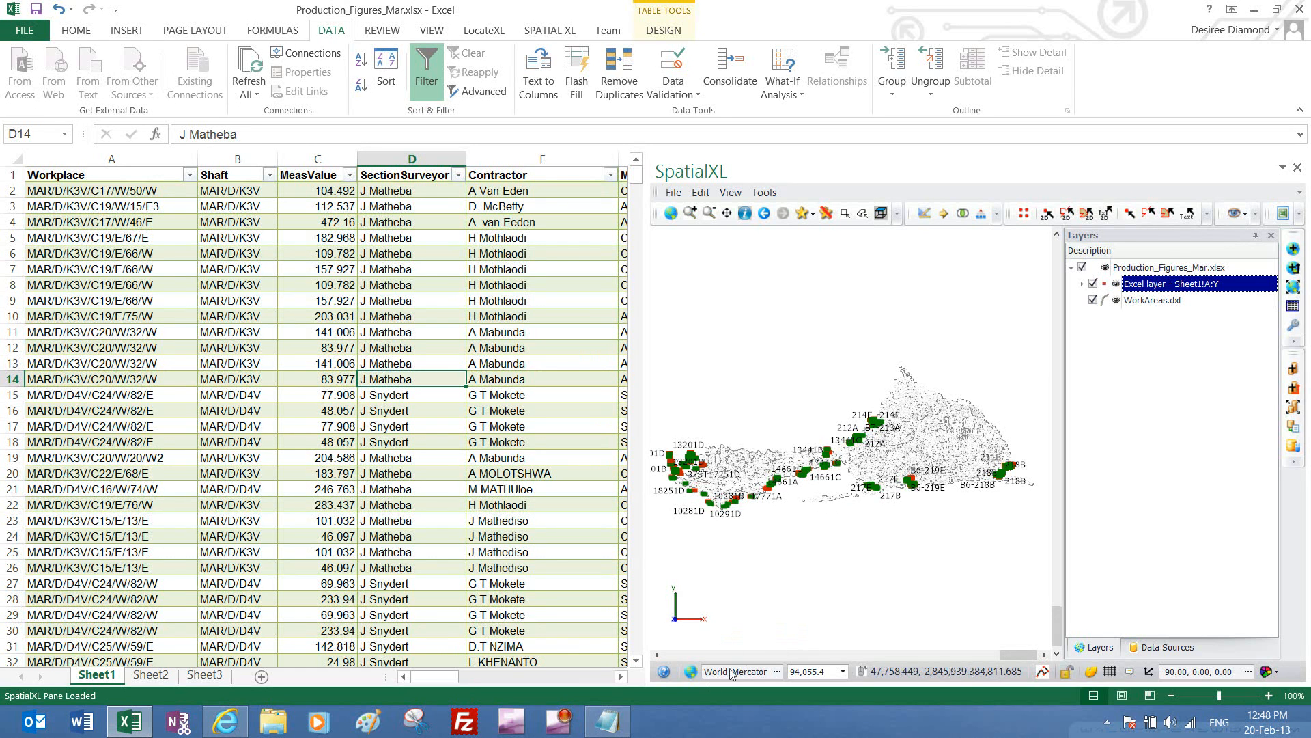
right_click(1172, 287)
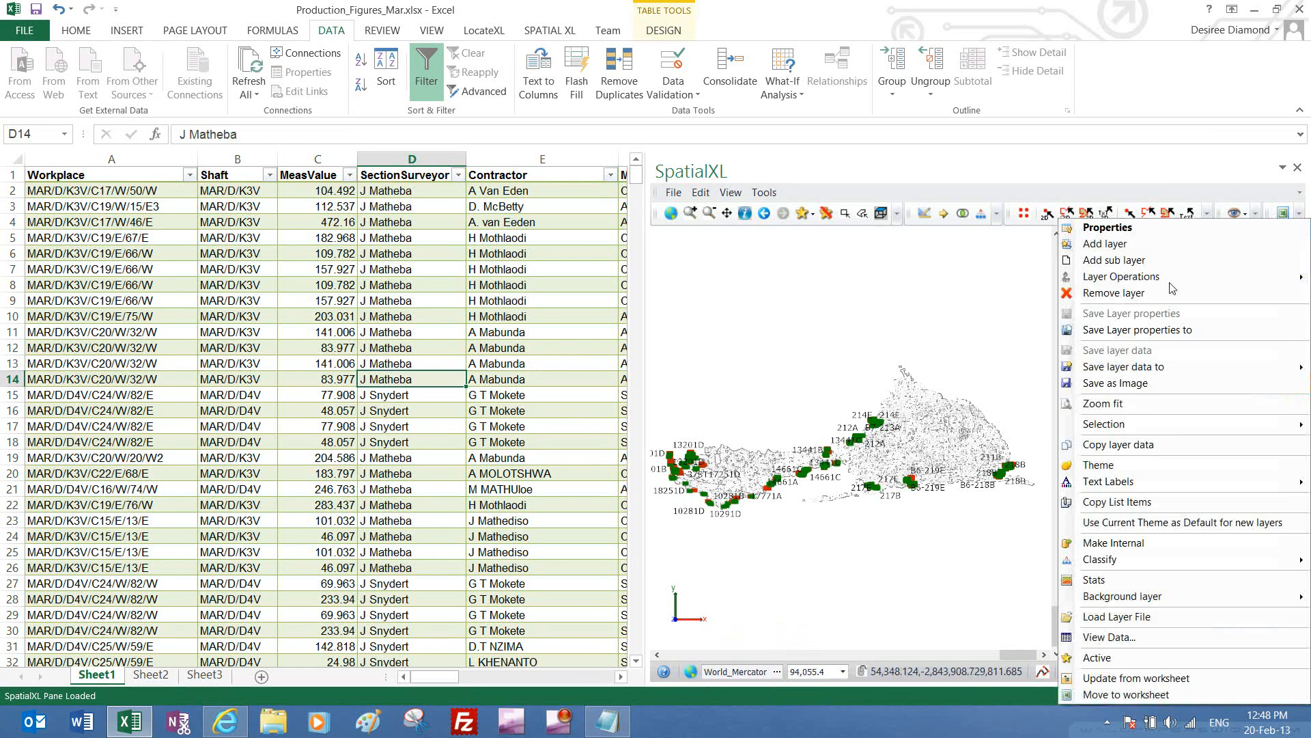
click(1137, 228)
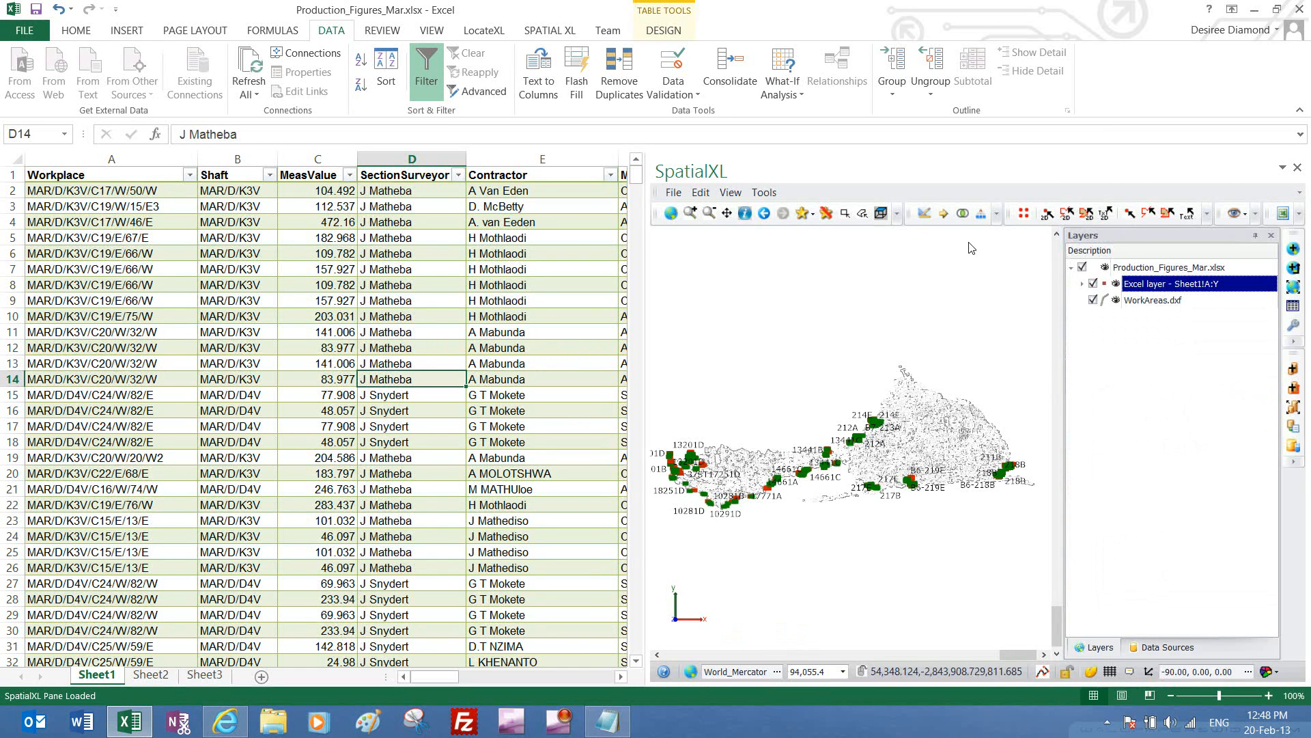
double_click(1183, 286)
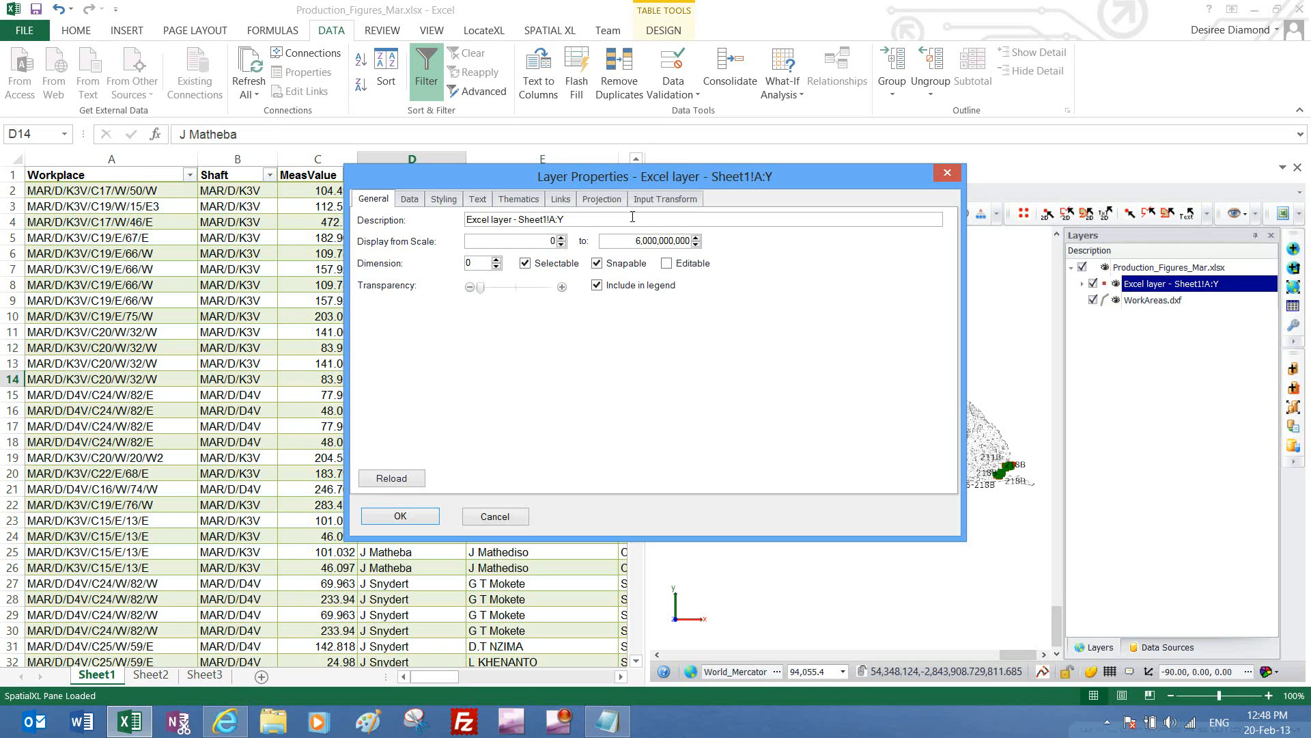
click(599, 199)
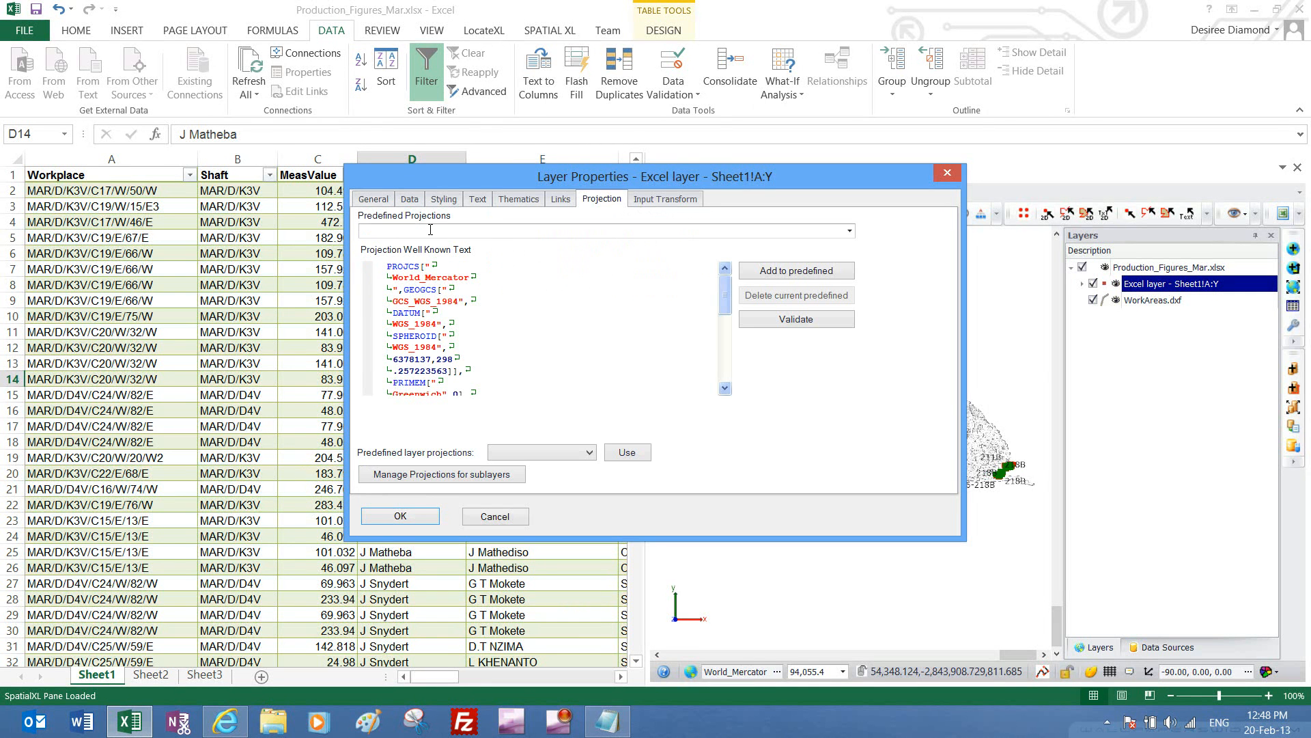
text(h)
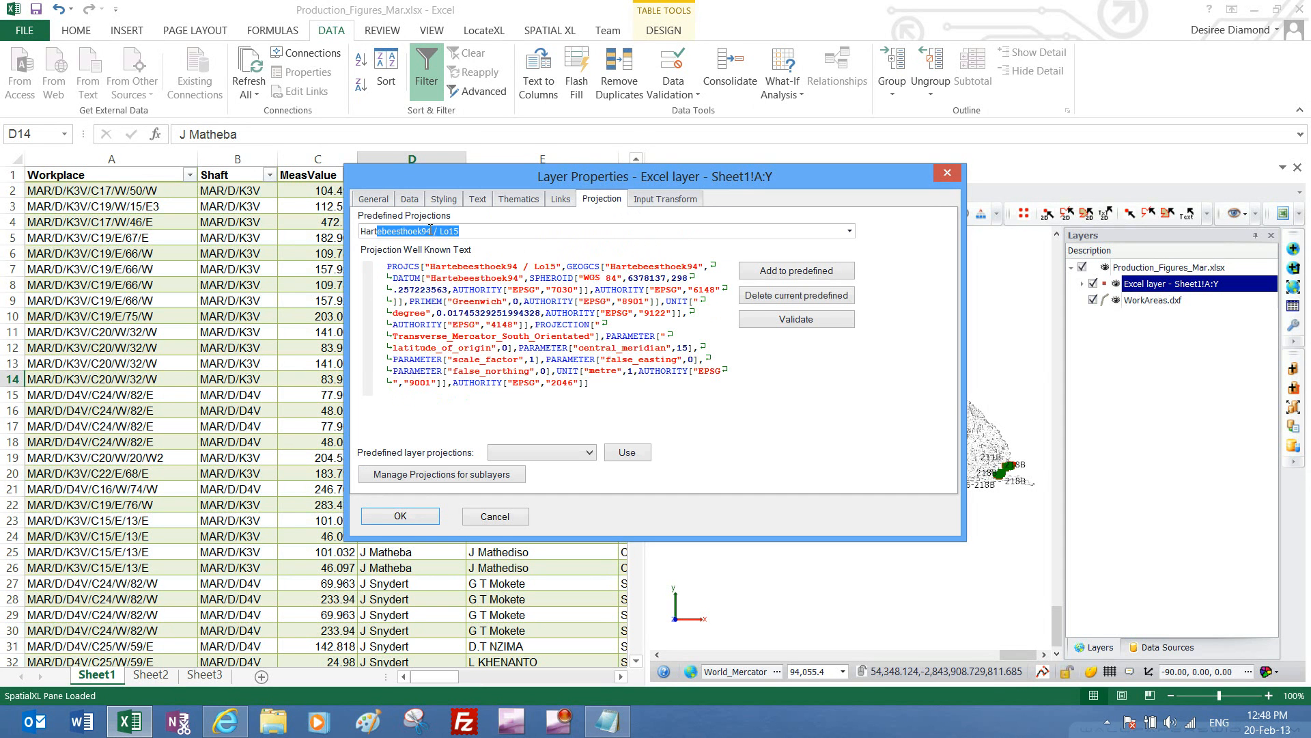
text(27)
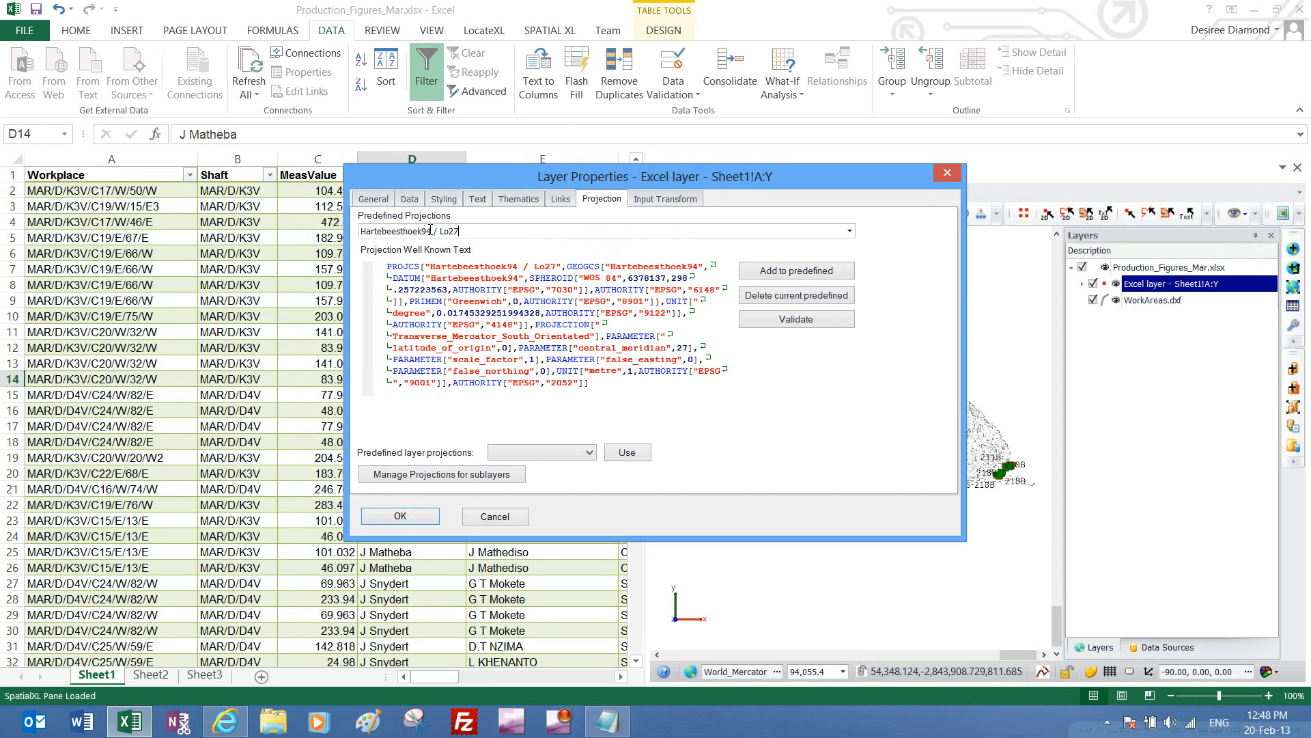
click(403, 517)
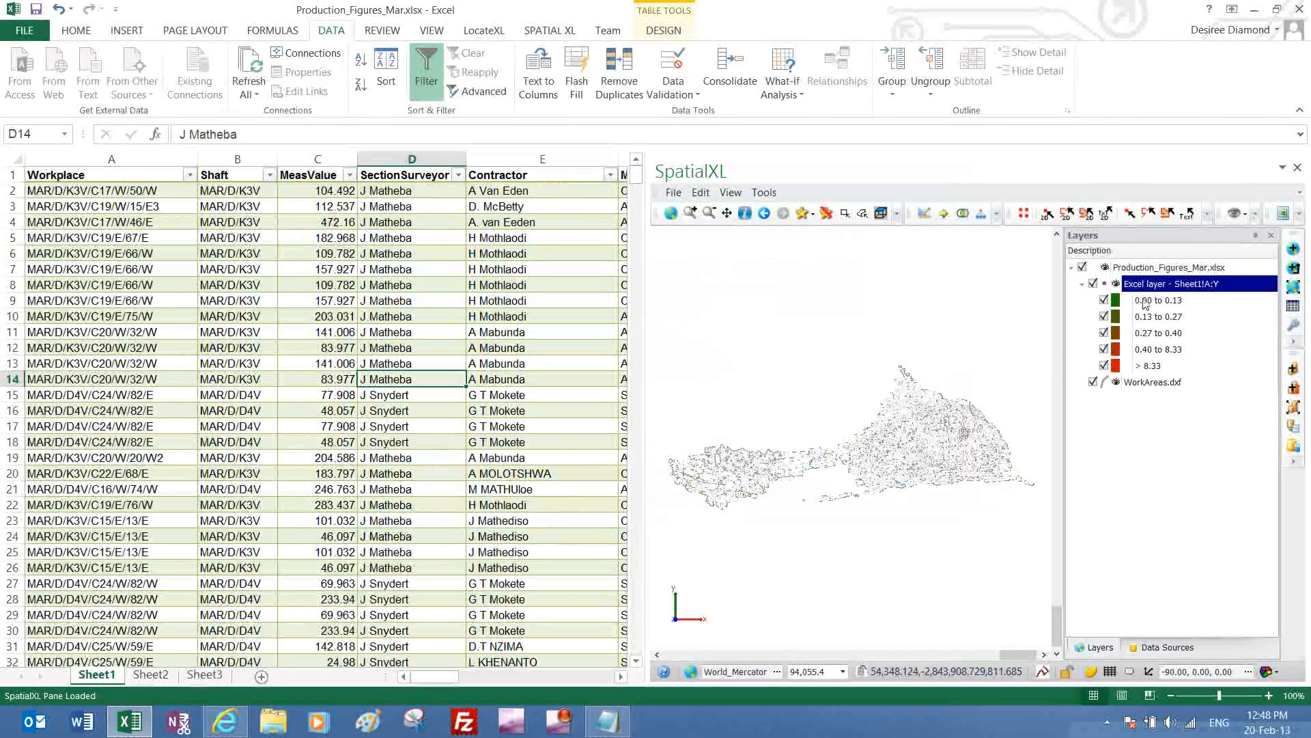
Set the projection of the WorkAreas.dxf layer to Hartebeesthoek94 / Lo27 and fit the map to its full extent
right_click(1147, 385)
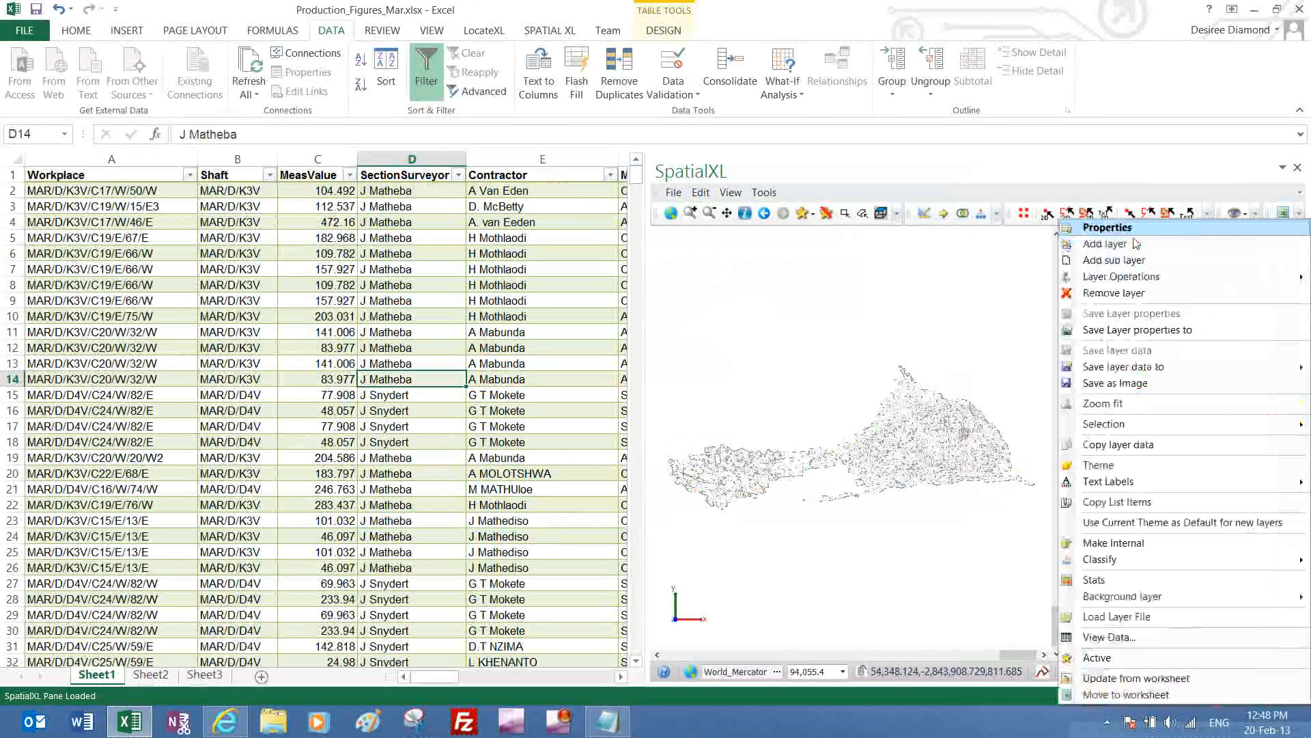
click(1131, 229)
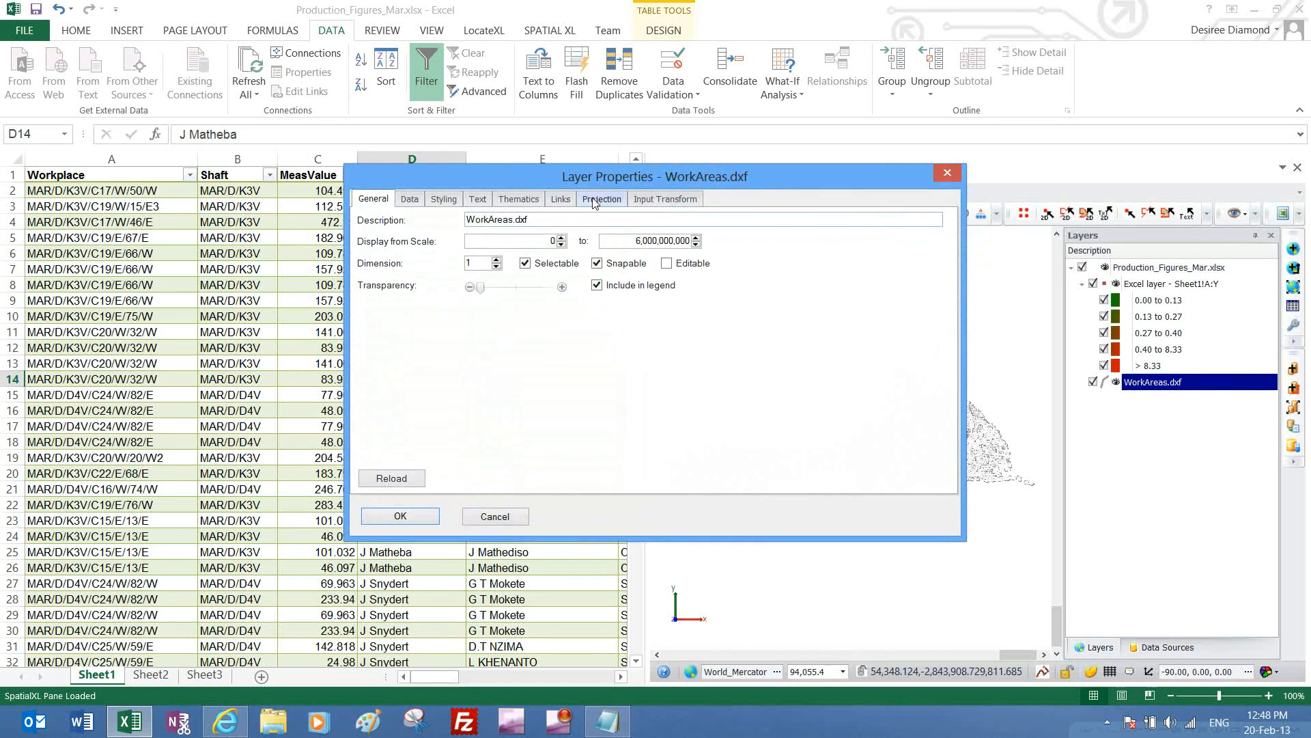
click(598, 200)
click(471, 231)
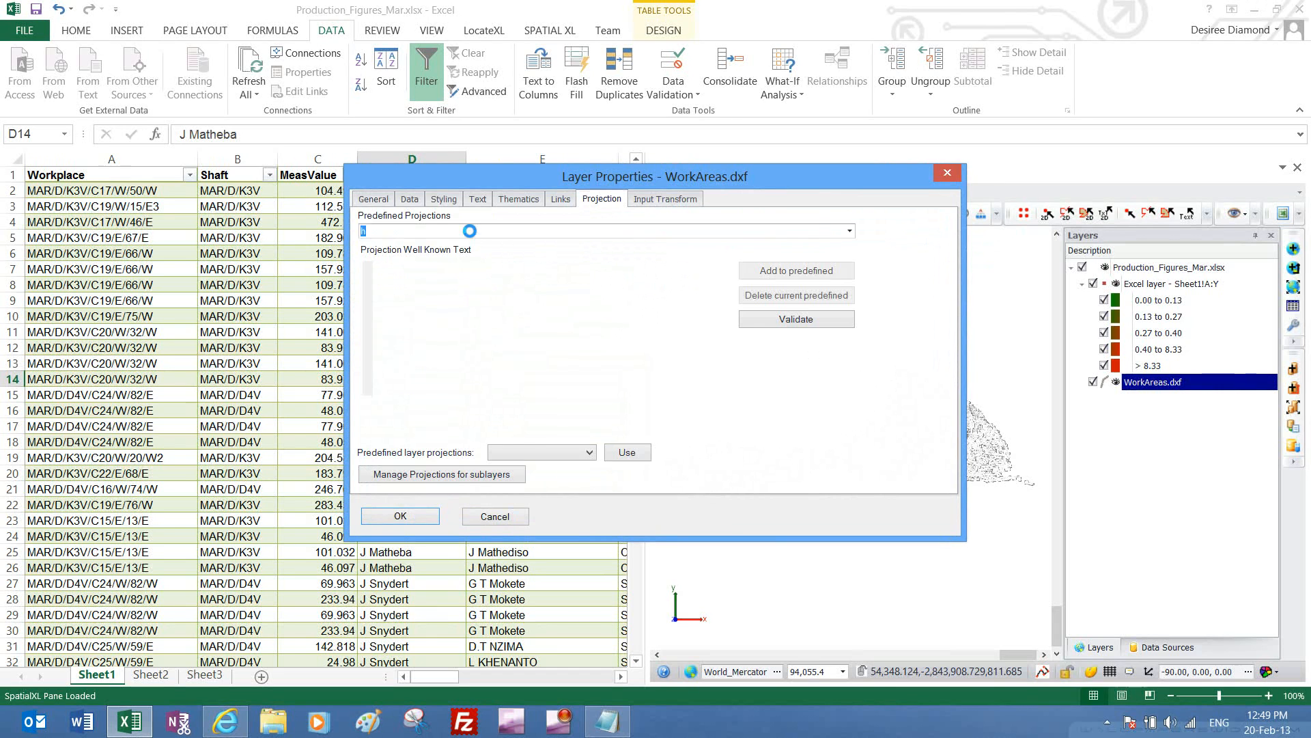
text(Hartebeesthoek94 / Lo27)
key(End)
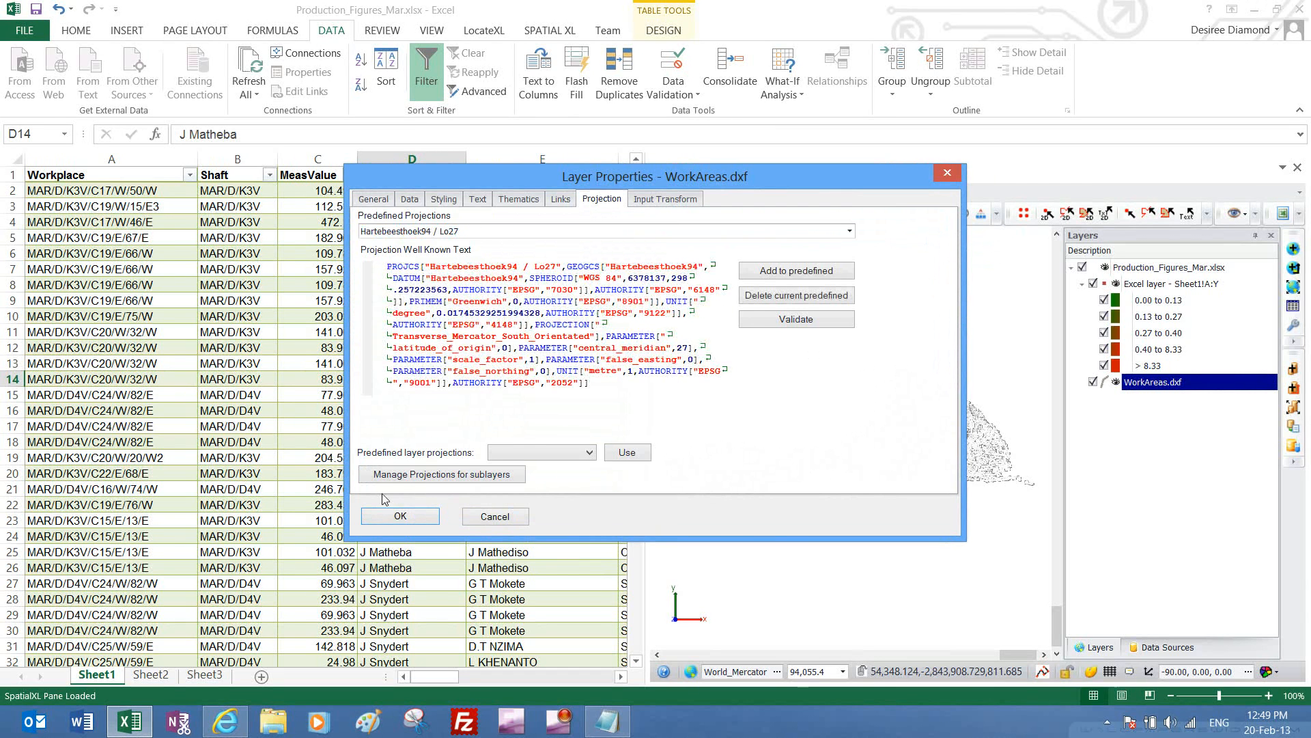
click(401, 516)
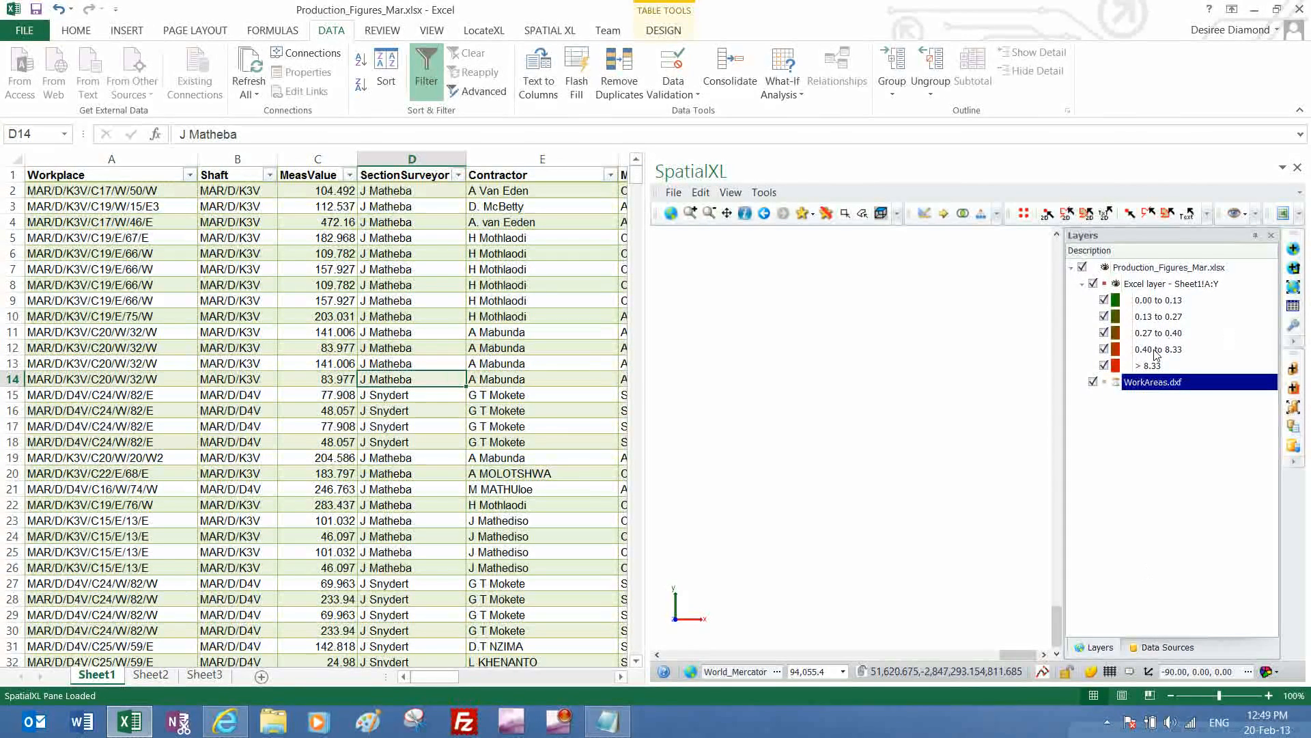
click(672, 215)
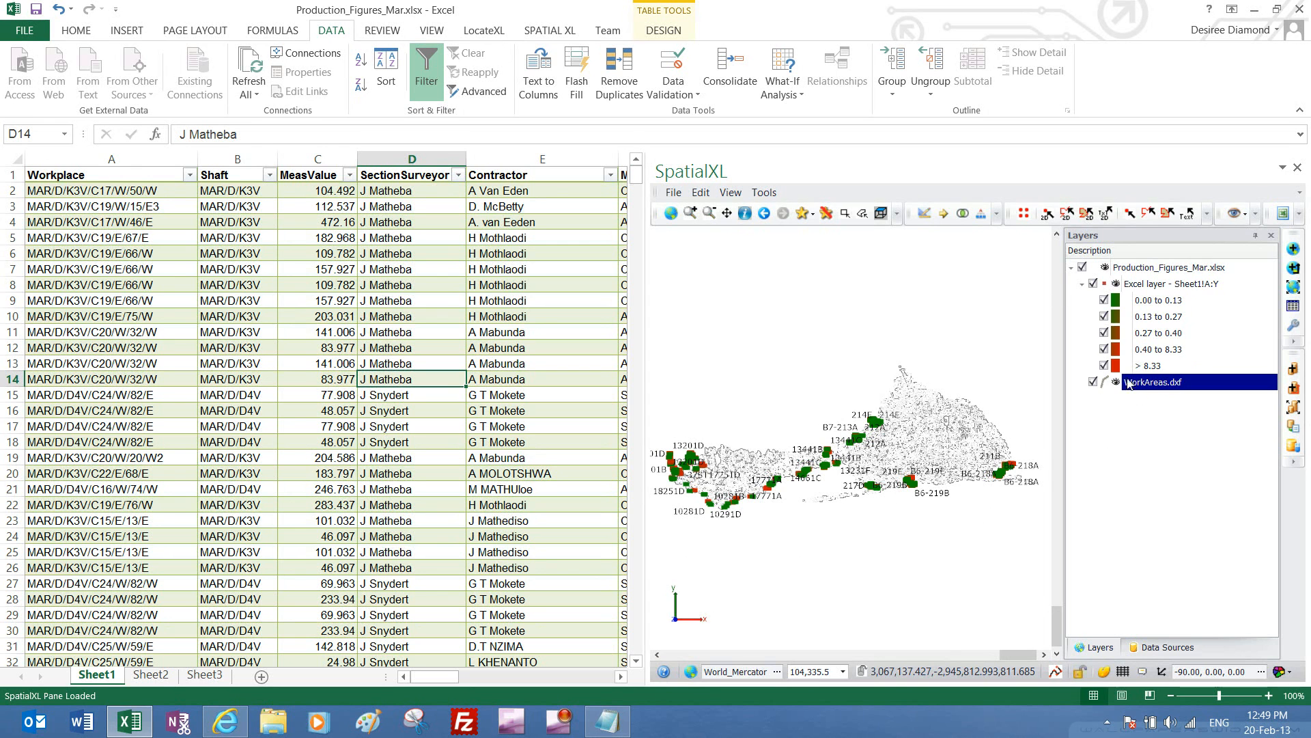
Collapse the Excel layer's legend and add MineBoundaries.shp from the MineSurface folder to the map as a new layer
click(1081, 285)
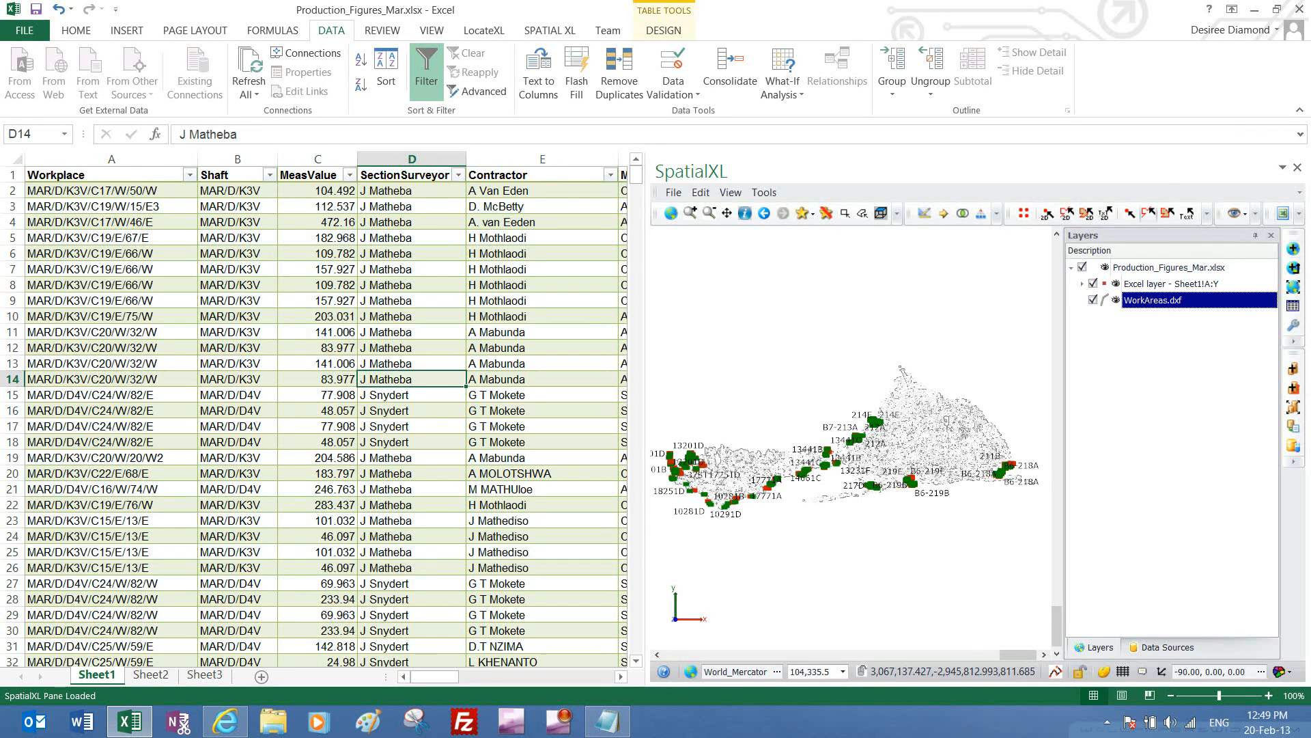
click(607, 721)
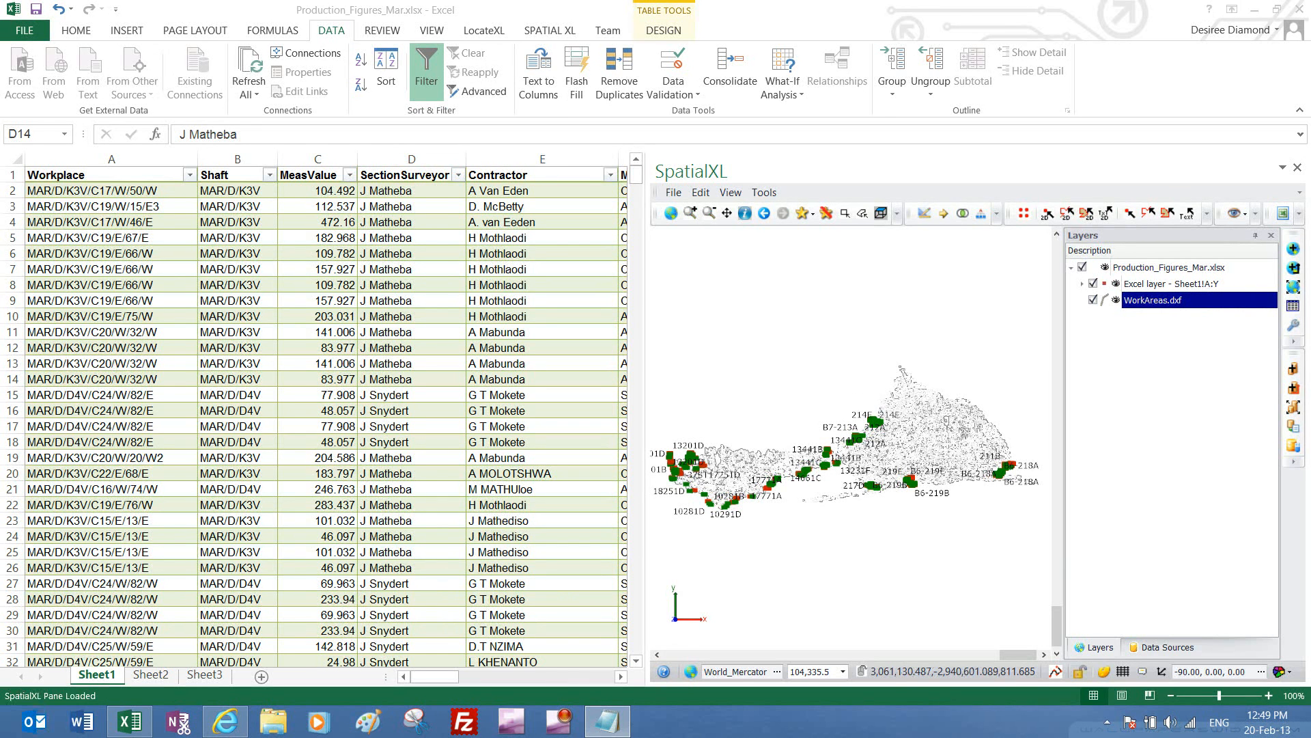
click(273, 721)
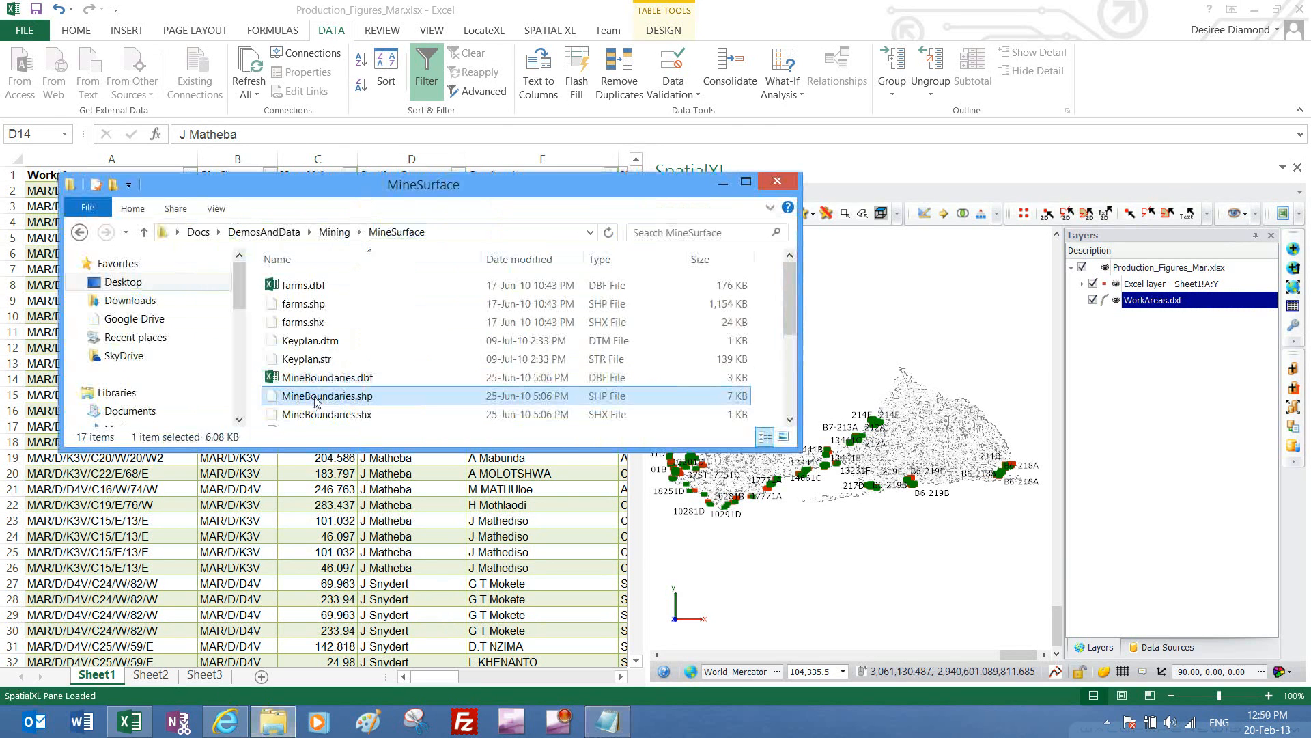
drag(315, 402, 1150, 375)
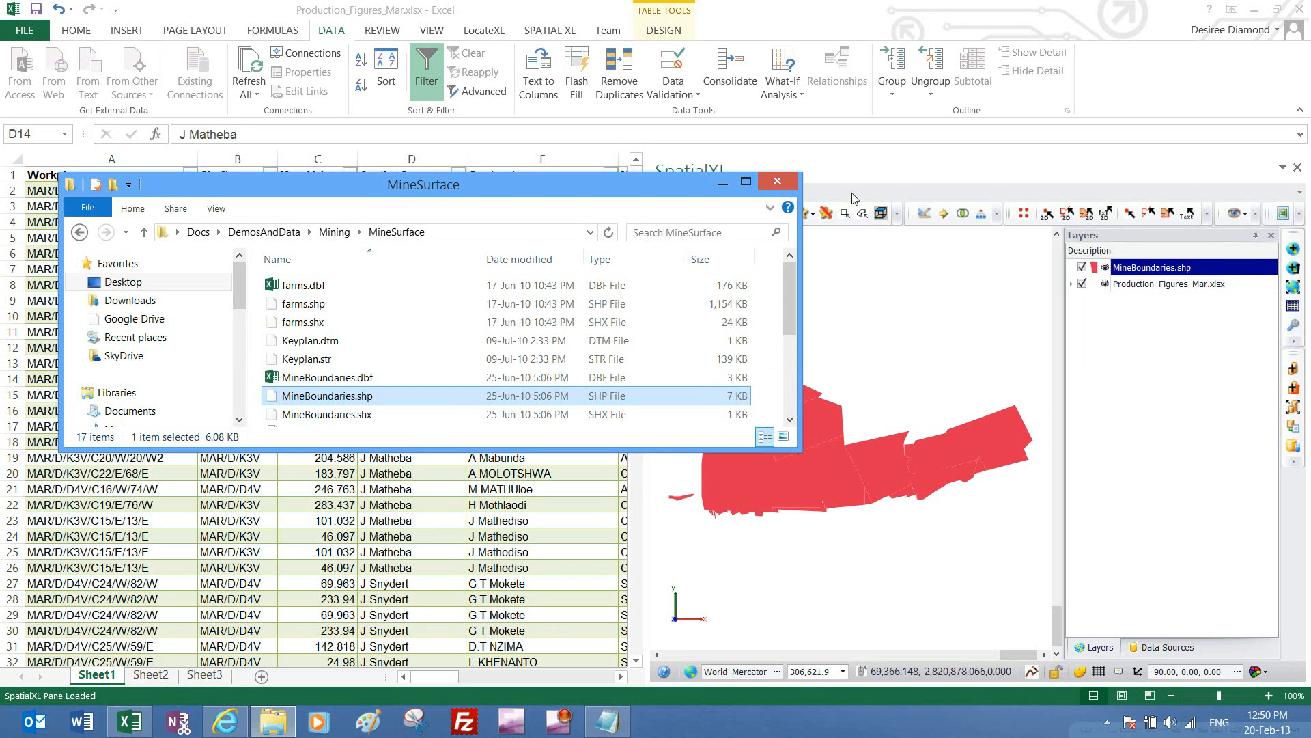
click(348, 414)
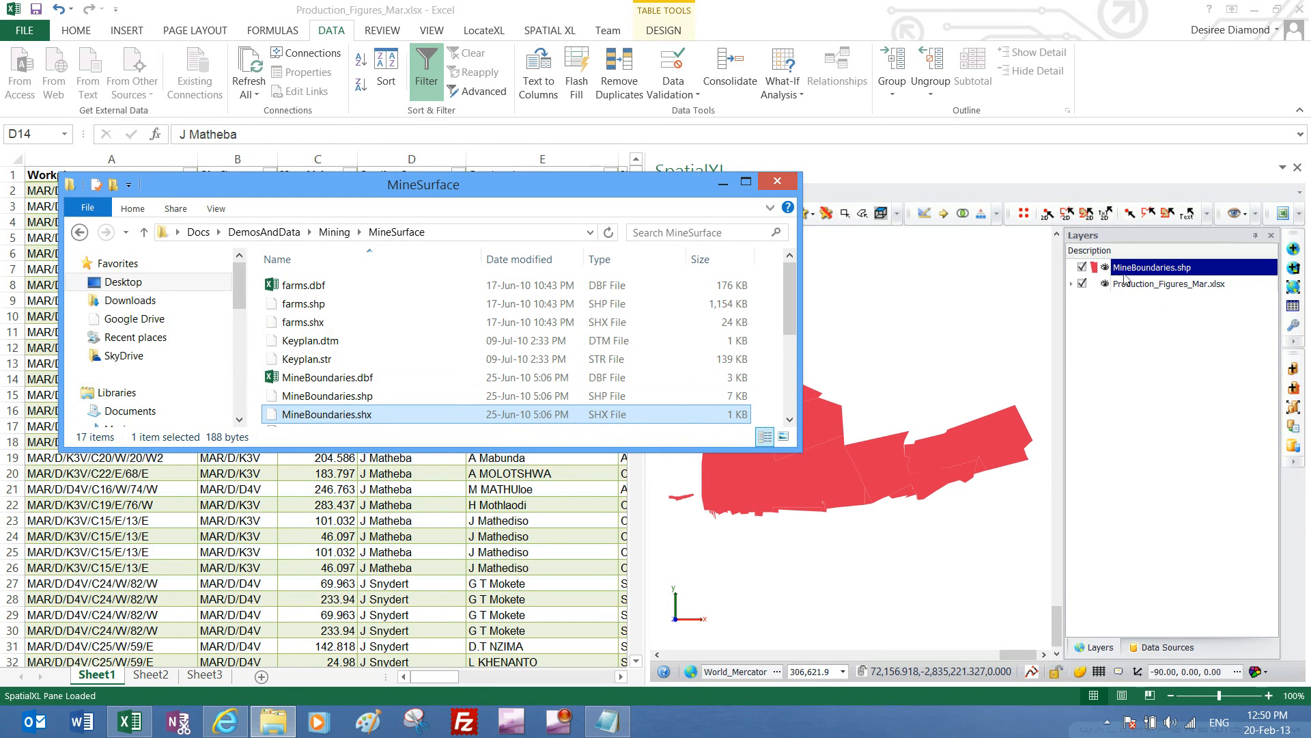
click(778, 180)
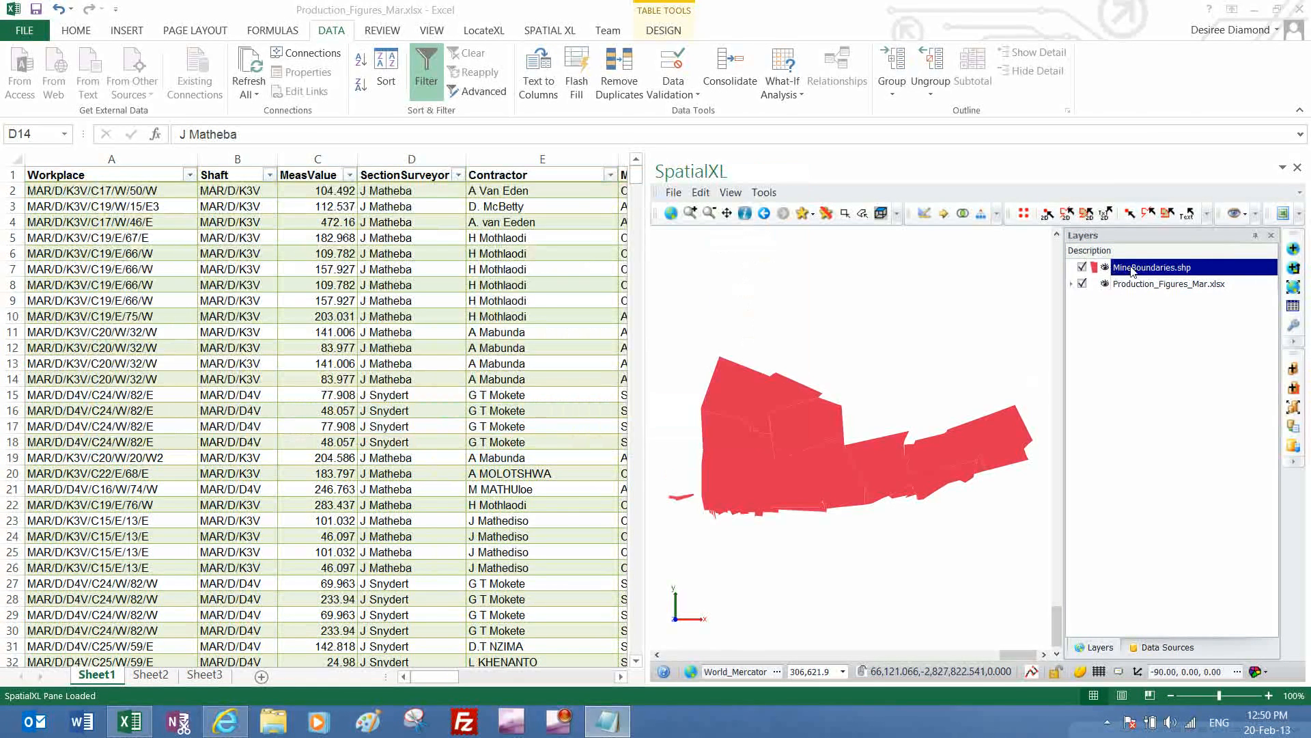
Set the projection of the MineBoundaries.shp layer to the predefined Hartebeesthoek94 / Lo27 and fit the map to its full extent
right_click(1129, 271)
click(1123, 230)
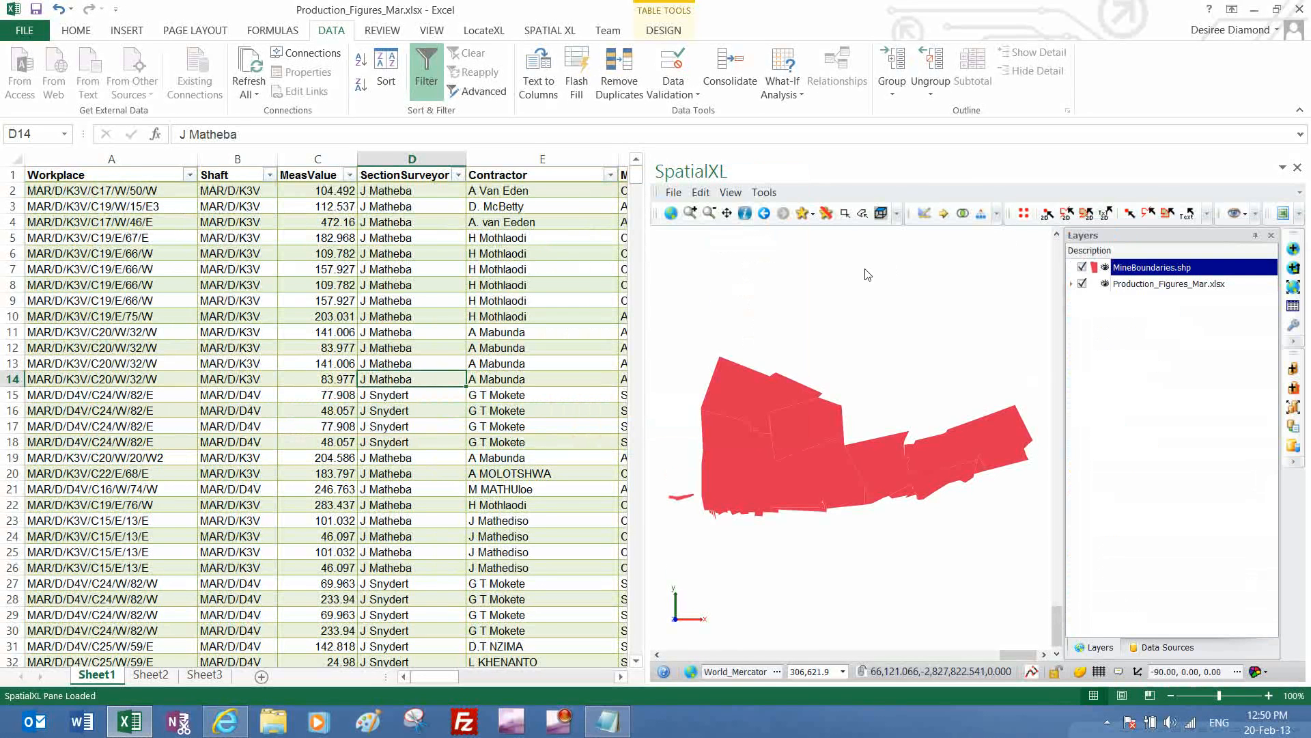
click(598, 203)
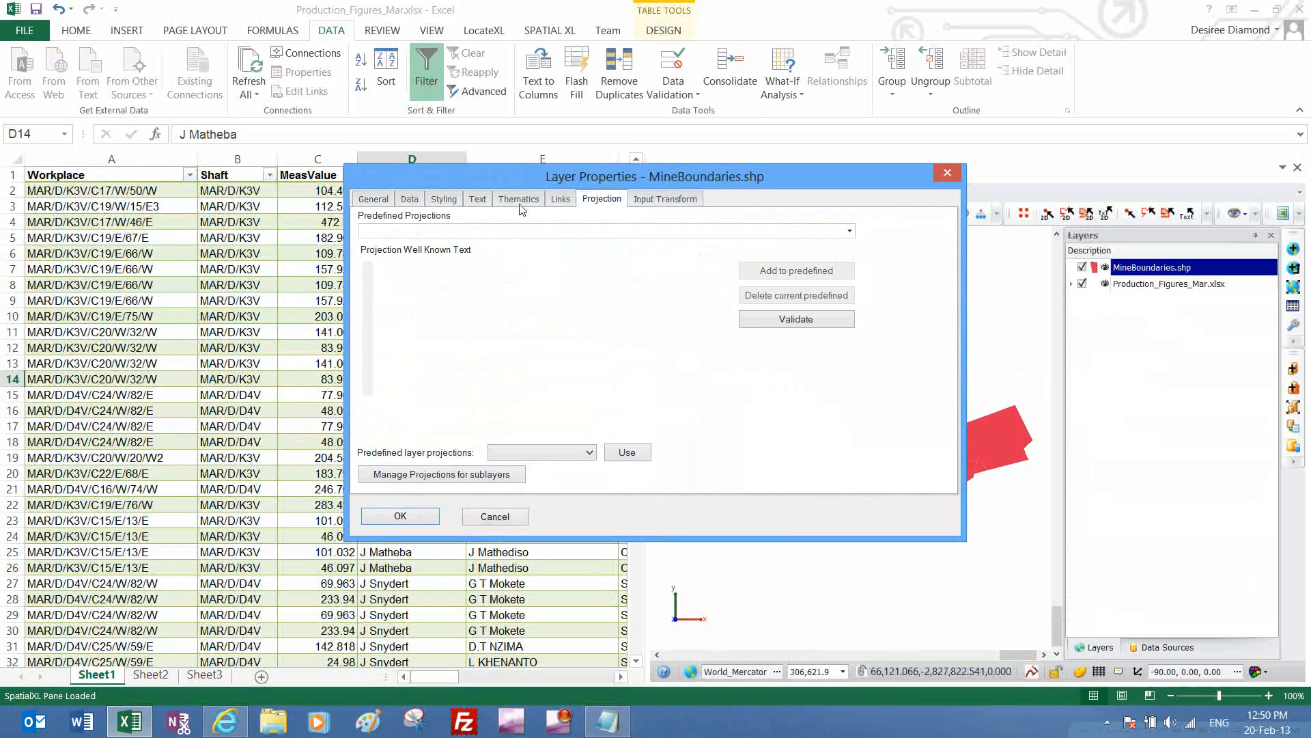
text(Har)
key(End)
key(BackSpace)
key(BackSpace)
text(2)
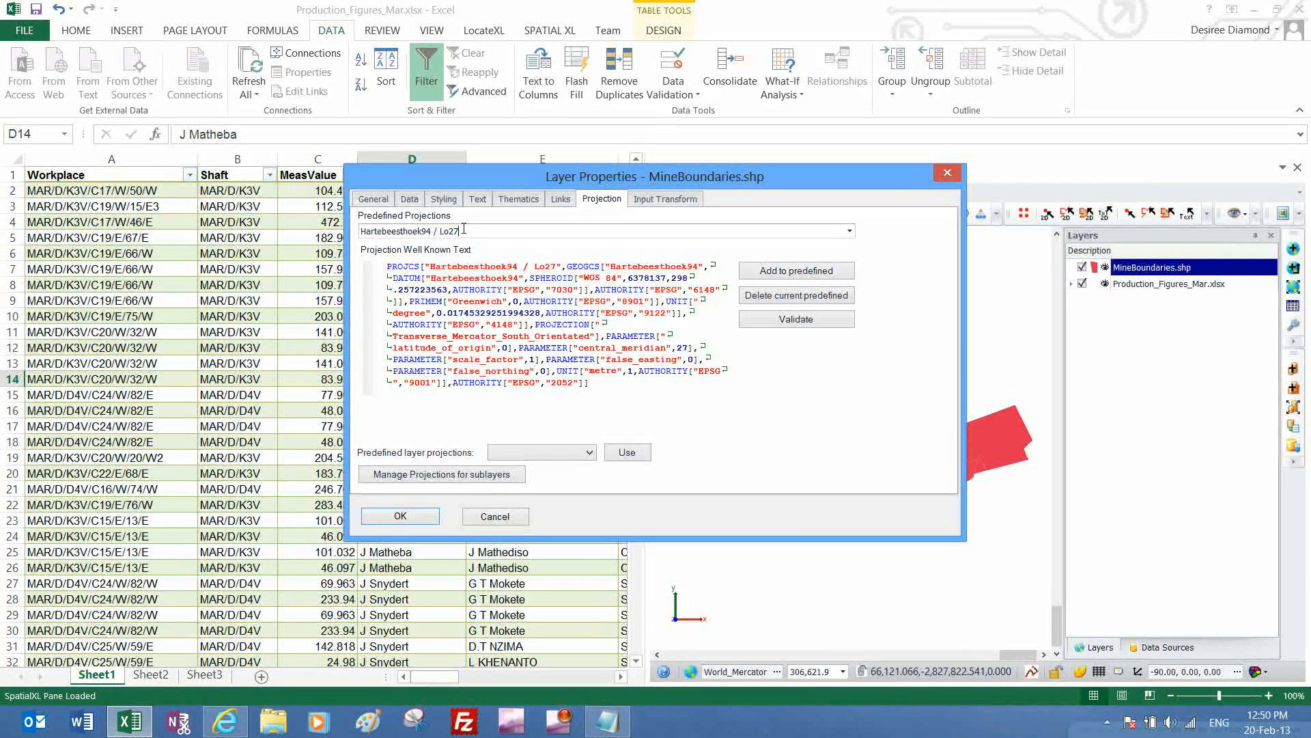
click(414, 522)
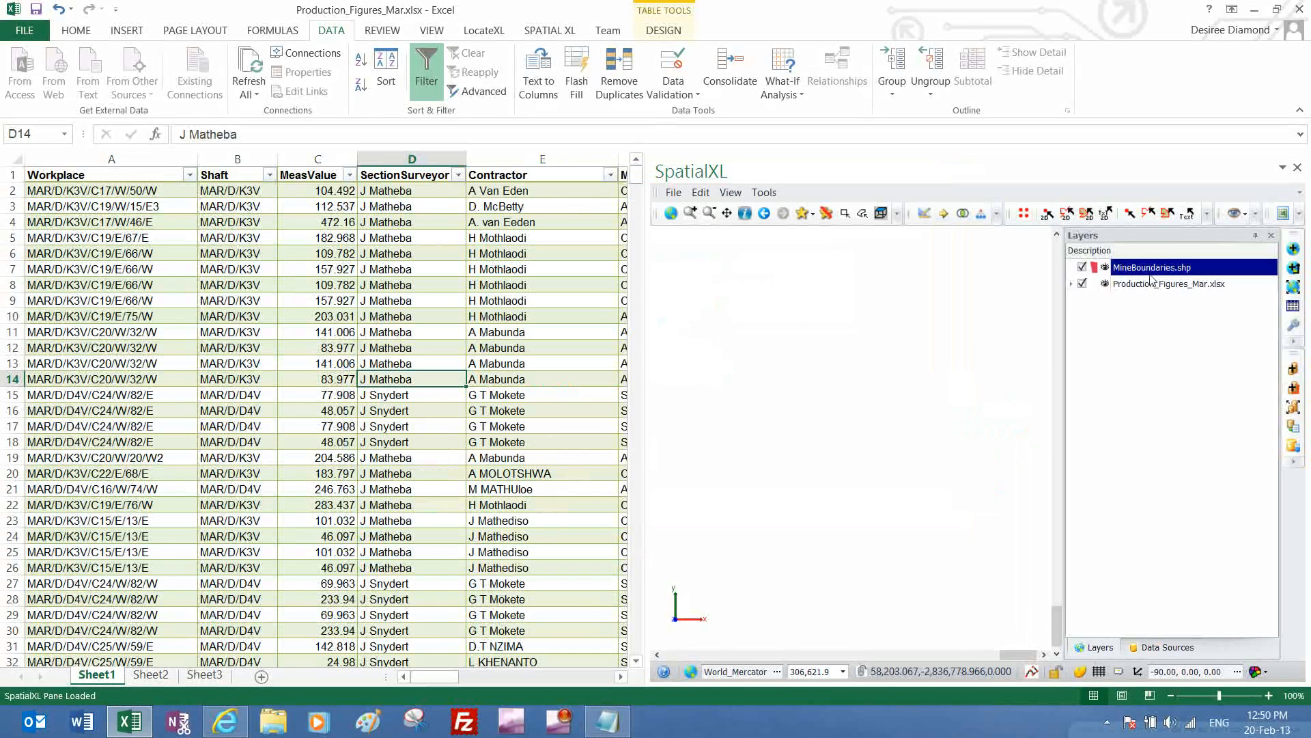
click(671, 214)
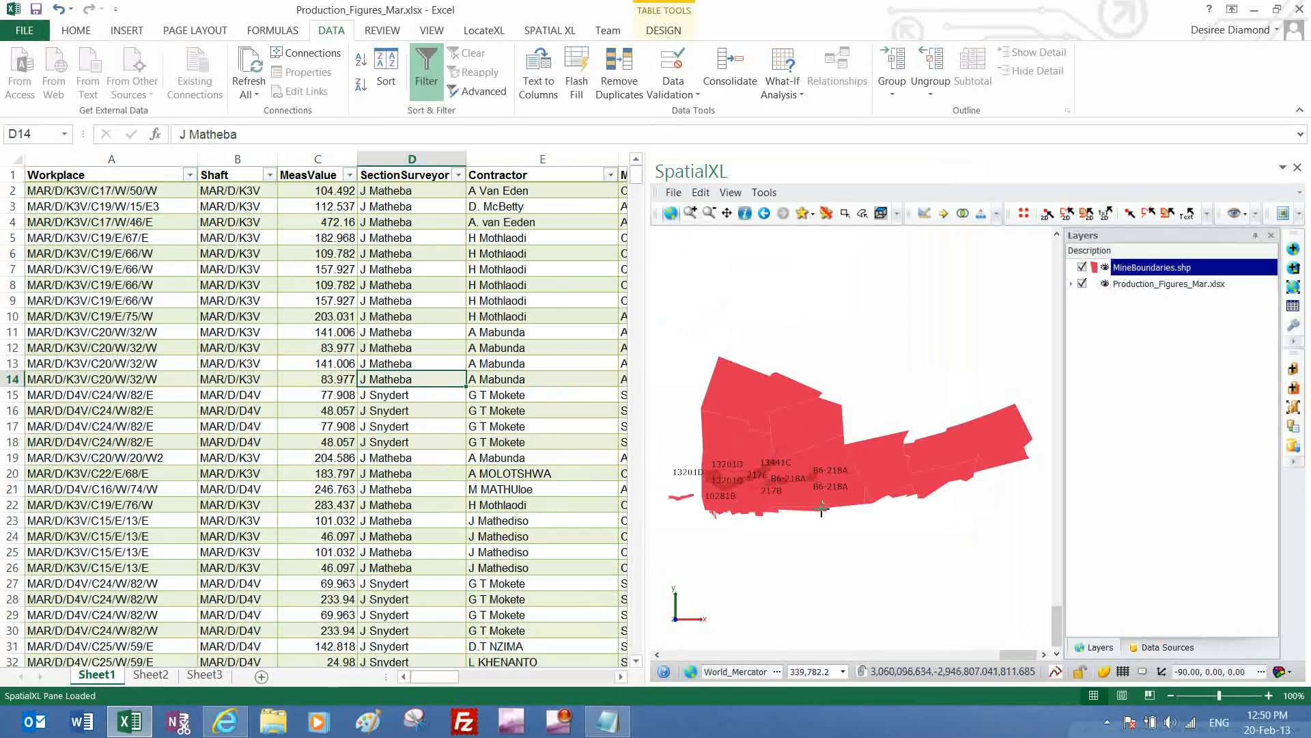
Move MineBoundaries.shp into the Production_Figures_Mar.xlsx group below WorkAreas.dxf and set its colour to semi-transparent tan 67, 196, 189, 151
drag(1150, 274, 1142, 287)
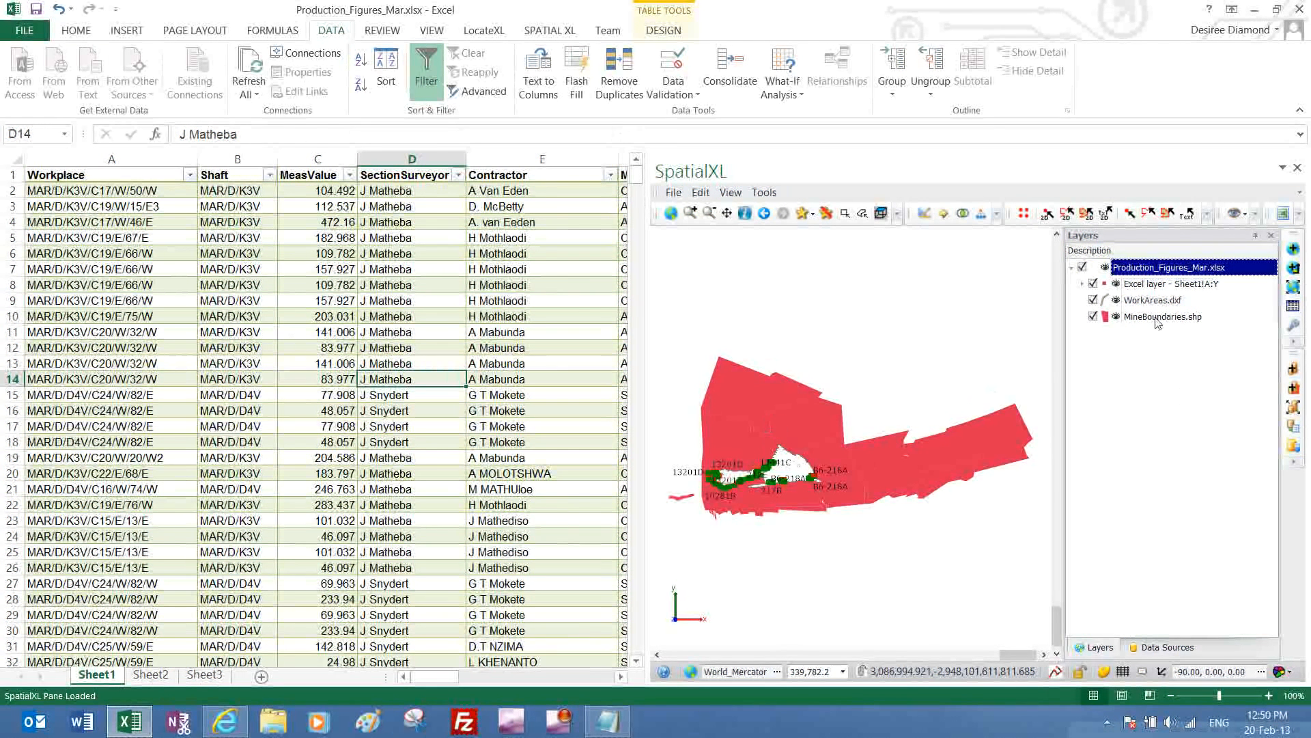
click(1151, 318)
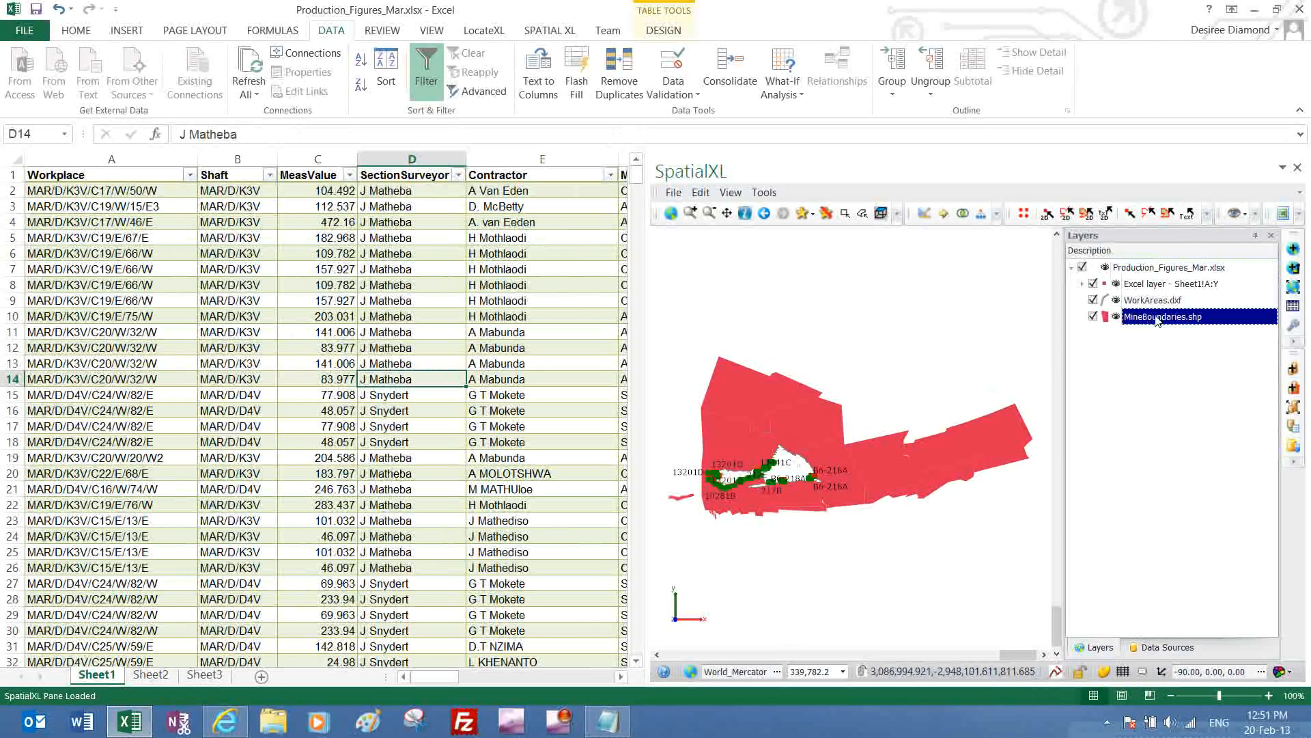
right_click(1158, 321)
click(1148, 233)
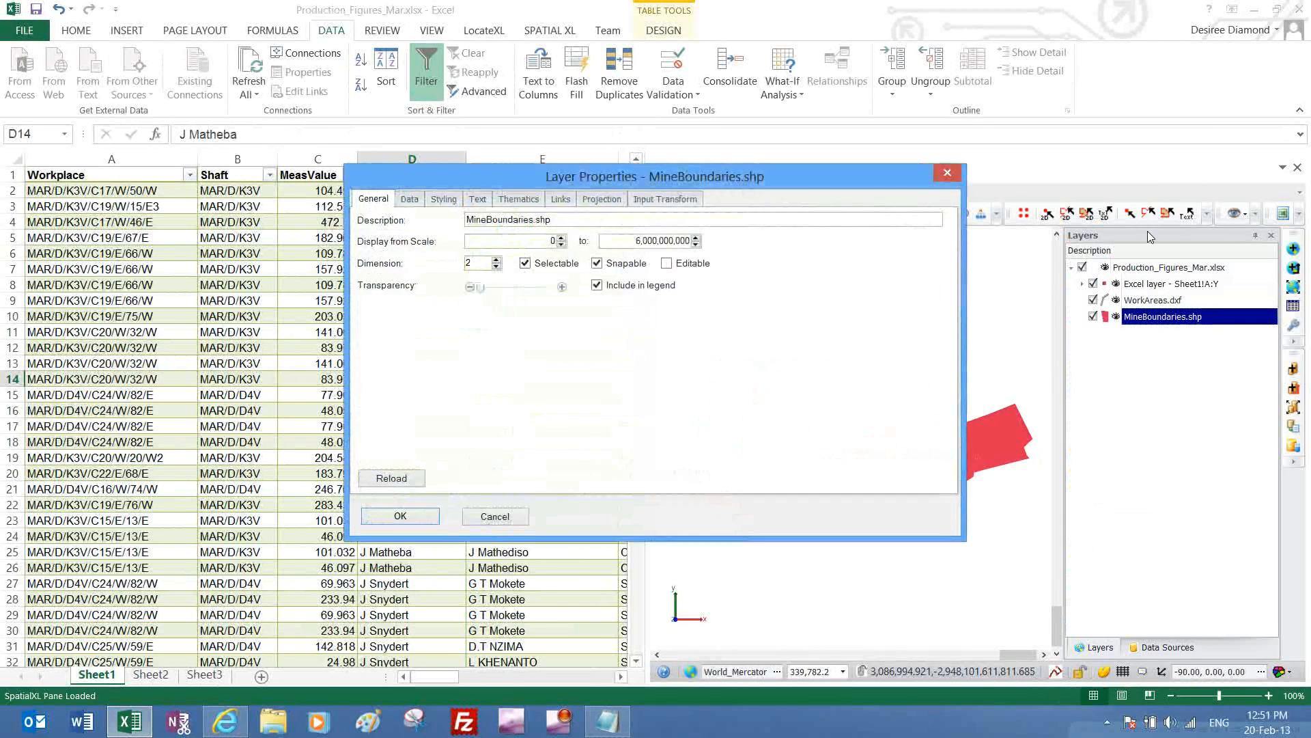
click(444, 199)
click(523, 253)
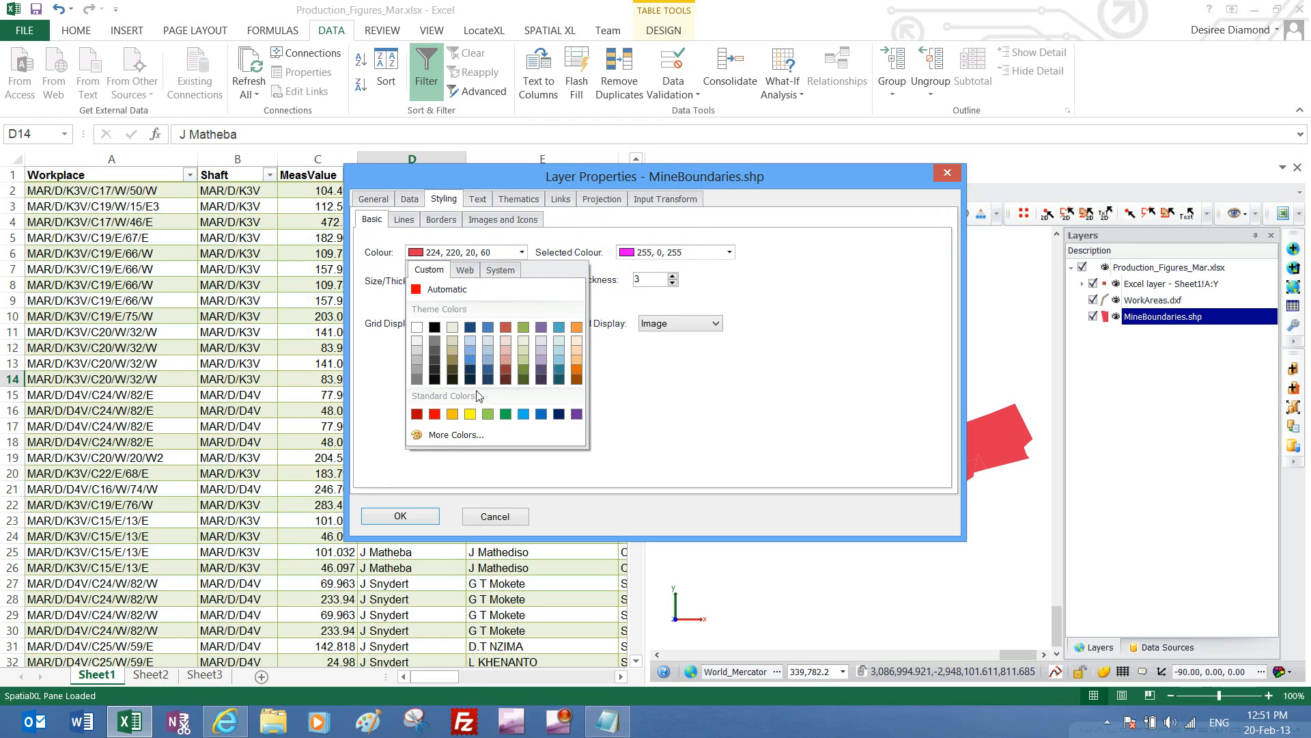
click(452, 350)
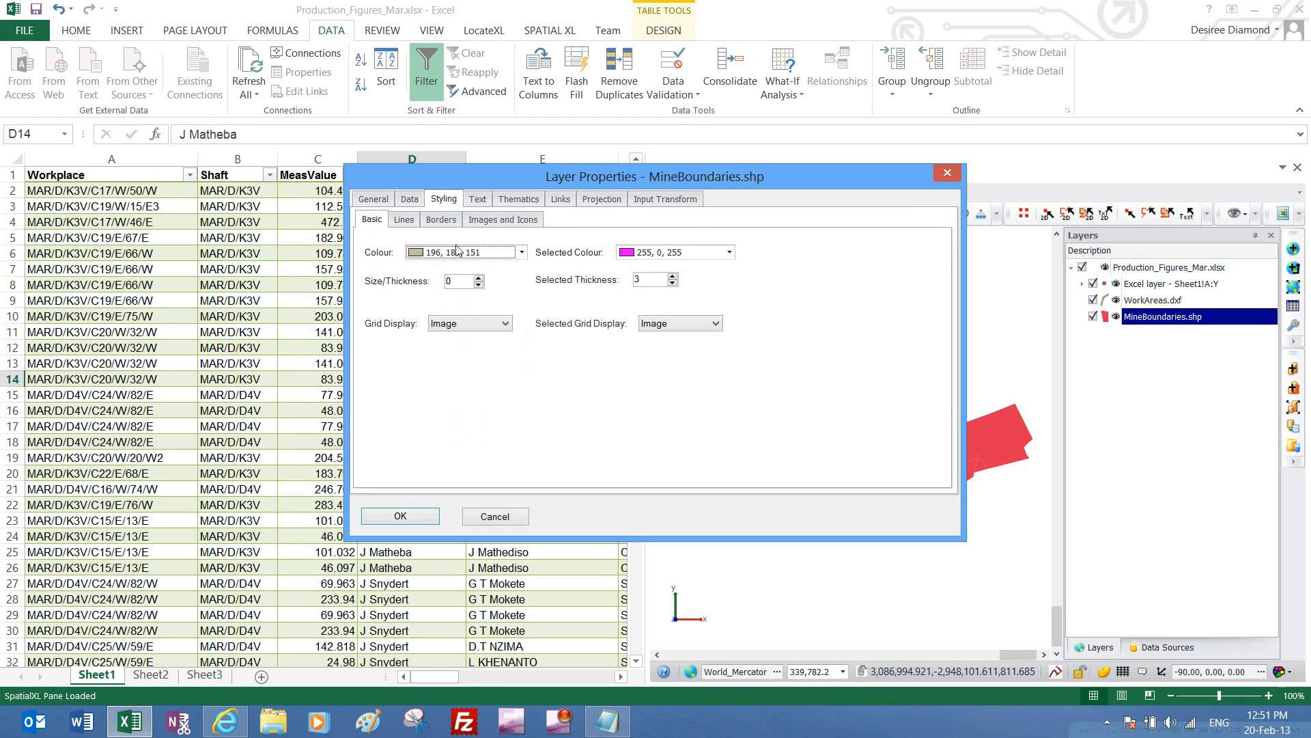
click(523, 253)
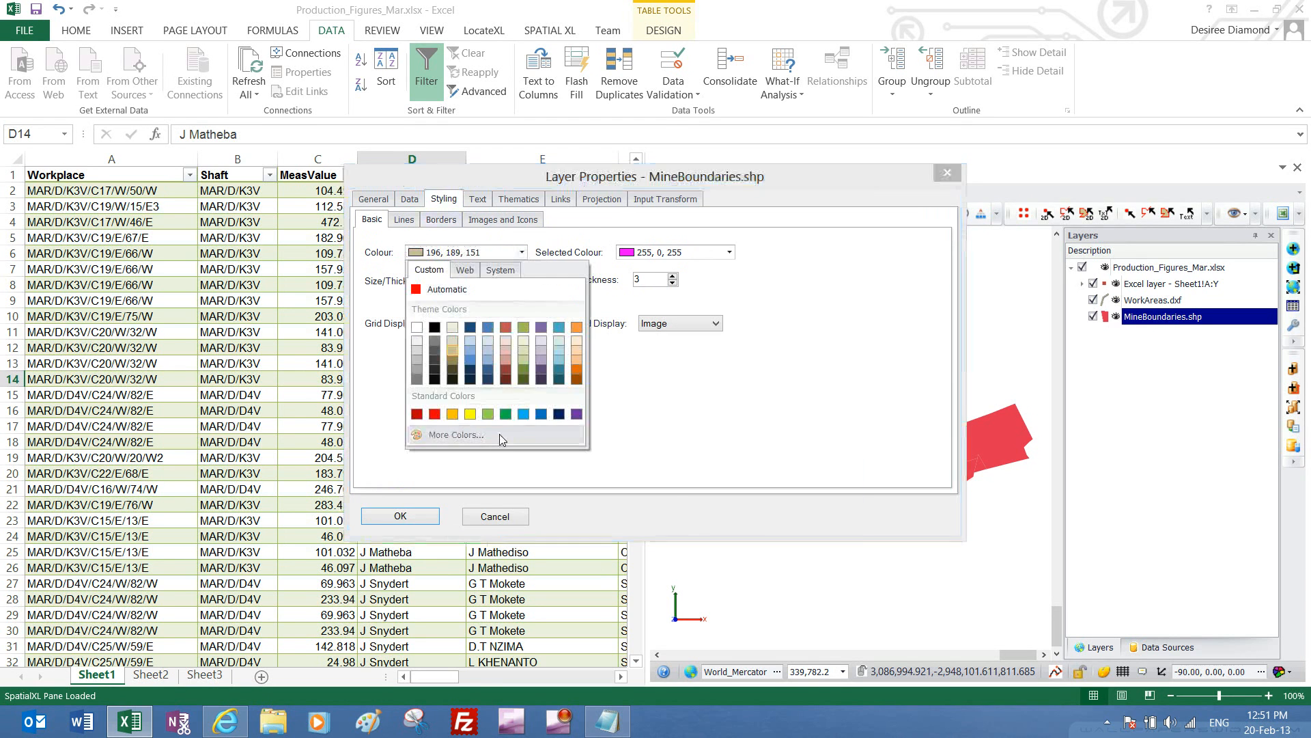
click(499, 433)
drag(680, 462, 528, 455)
click(761, 515)
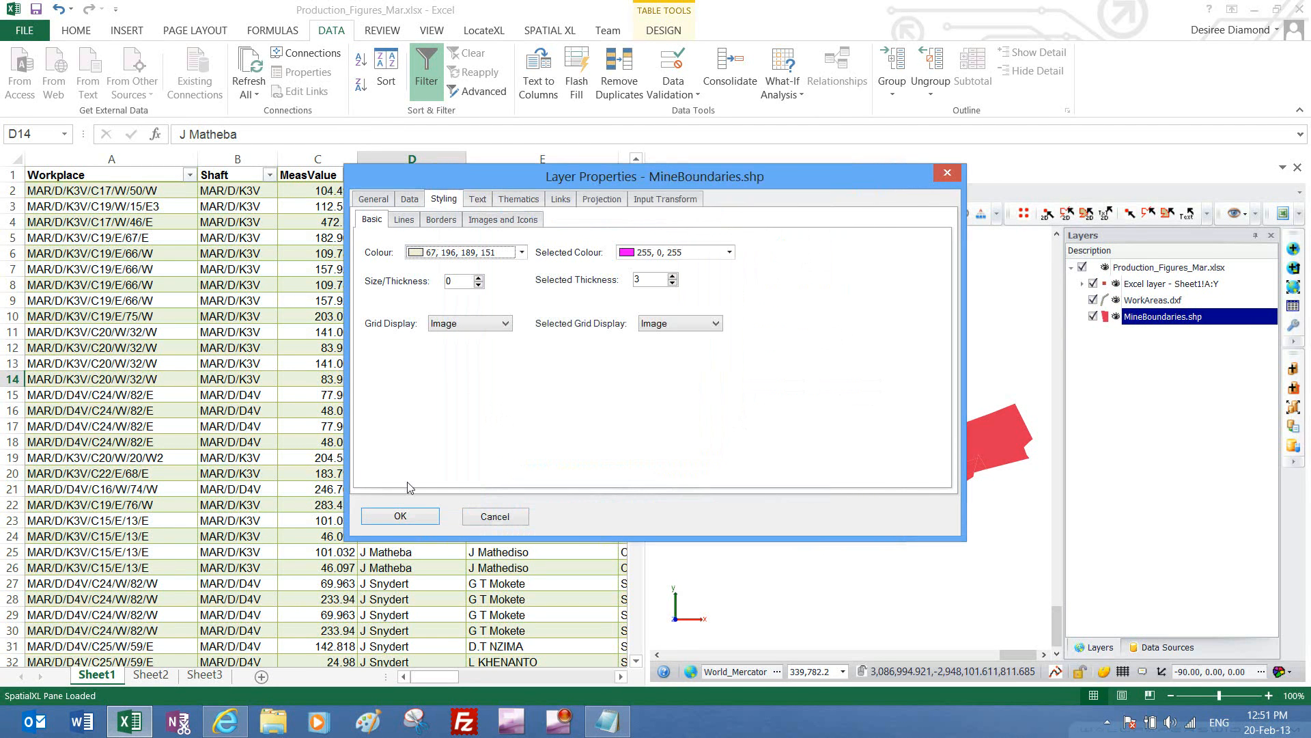
click(393, 517)
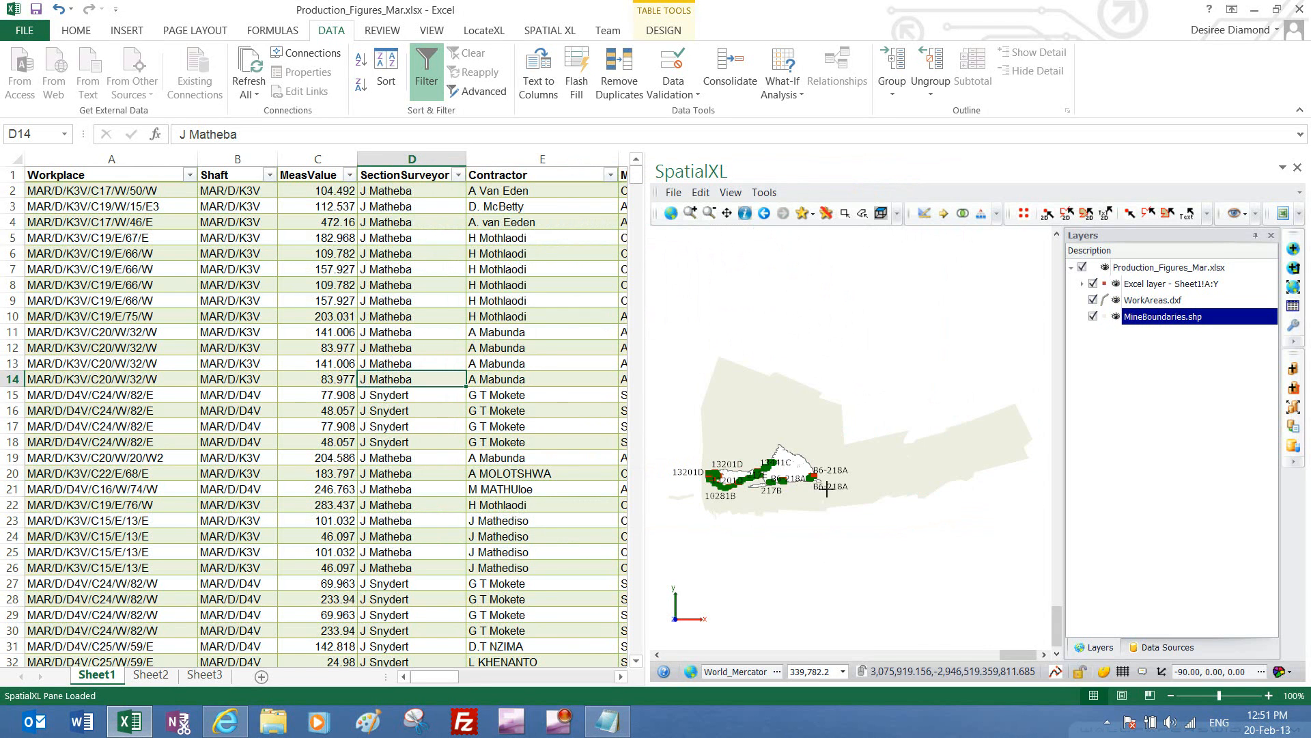
Give the MineBoundaries.shp polygons a solid grey border with colour 128, 128, 128
right_click(1145, 323)
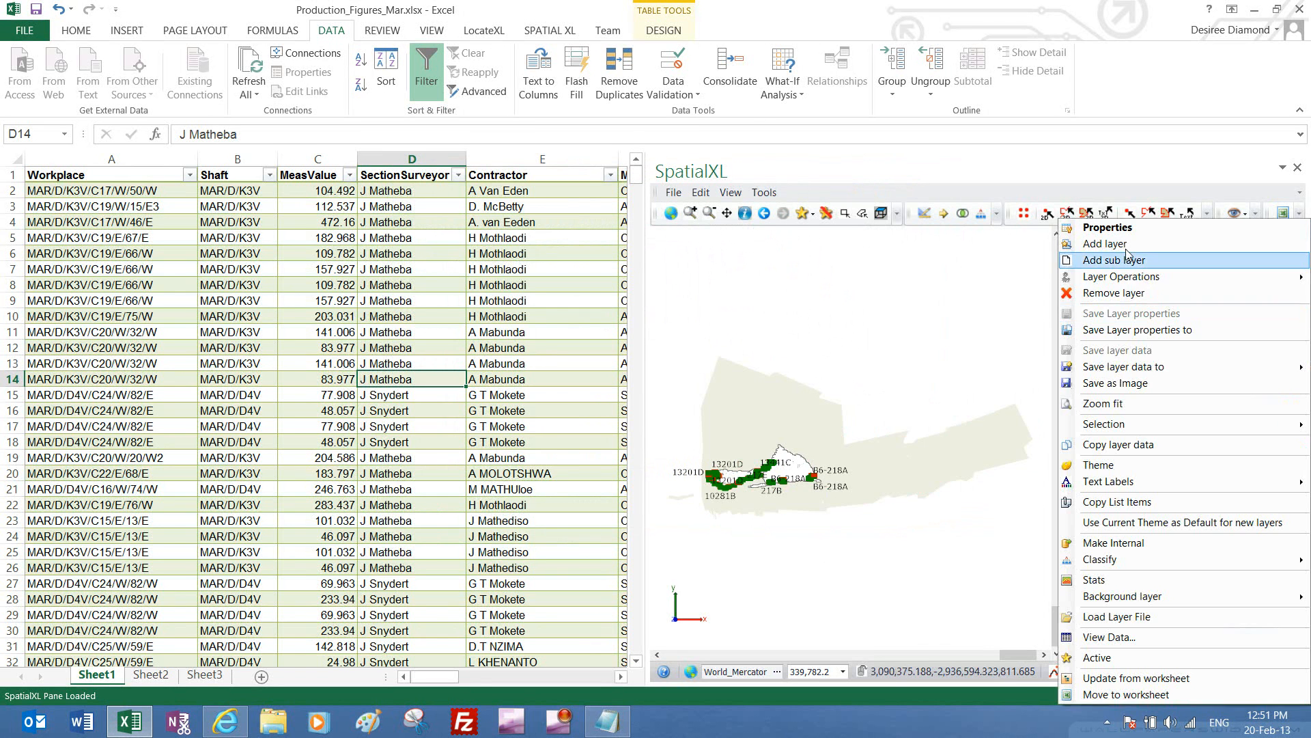
click(1127, 231)
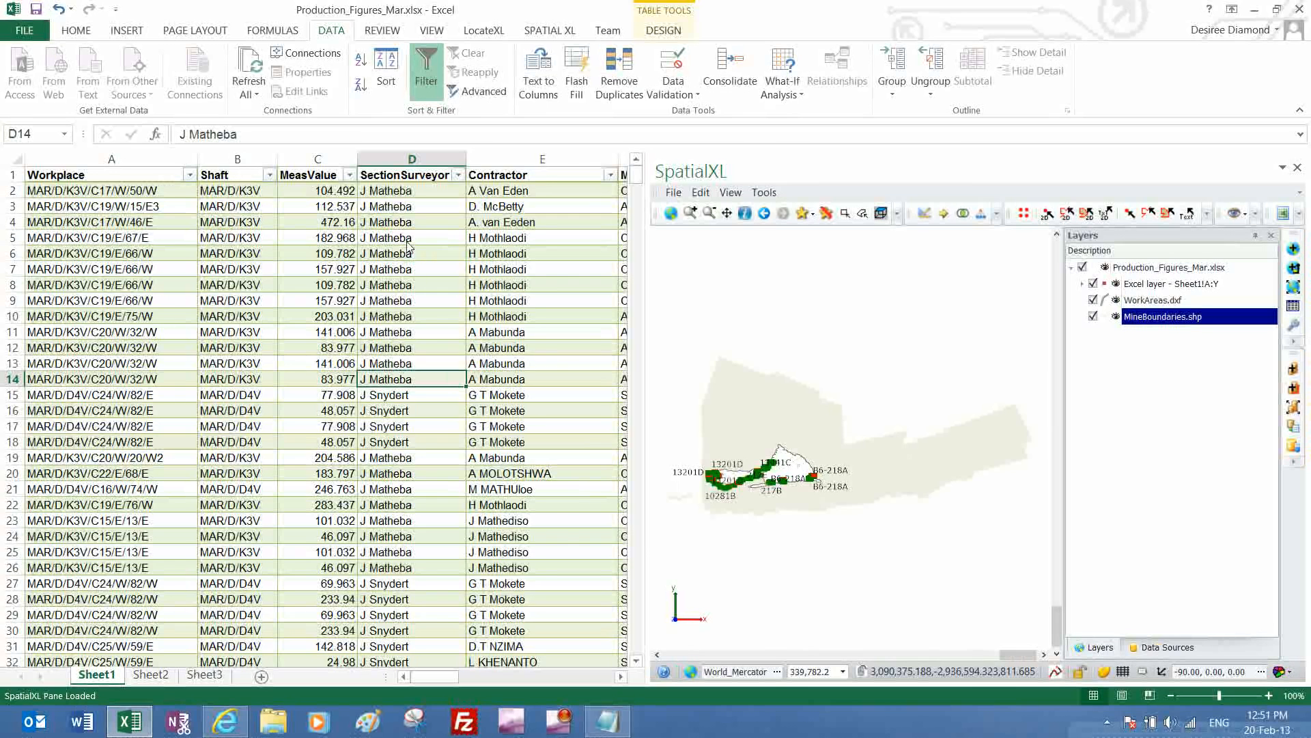
click(454, 201)
click(441, 219)
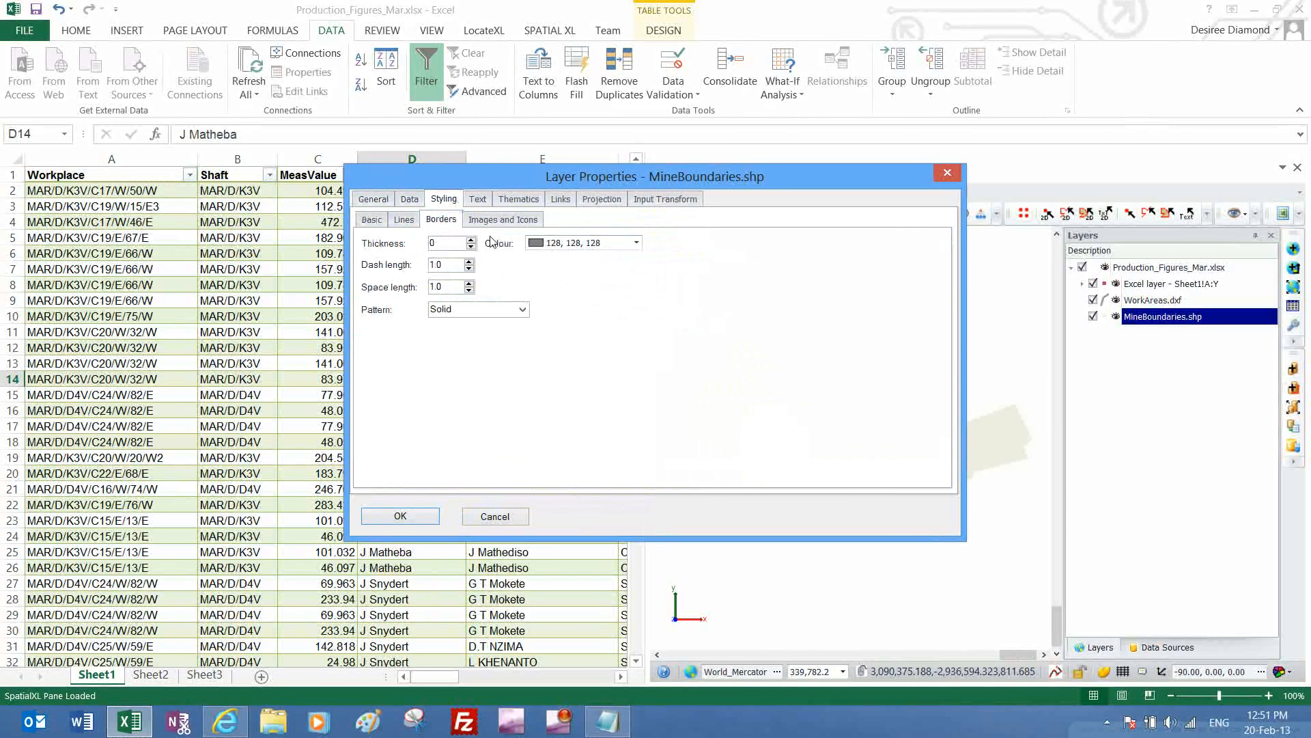
click(400, 516)
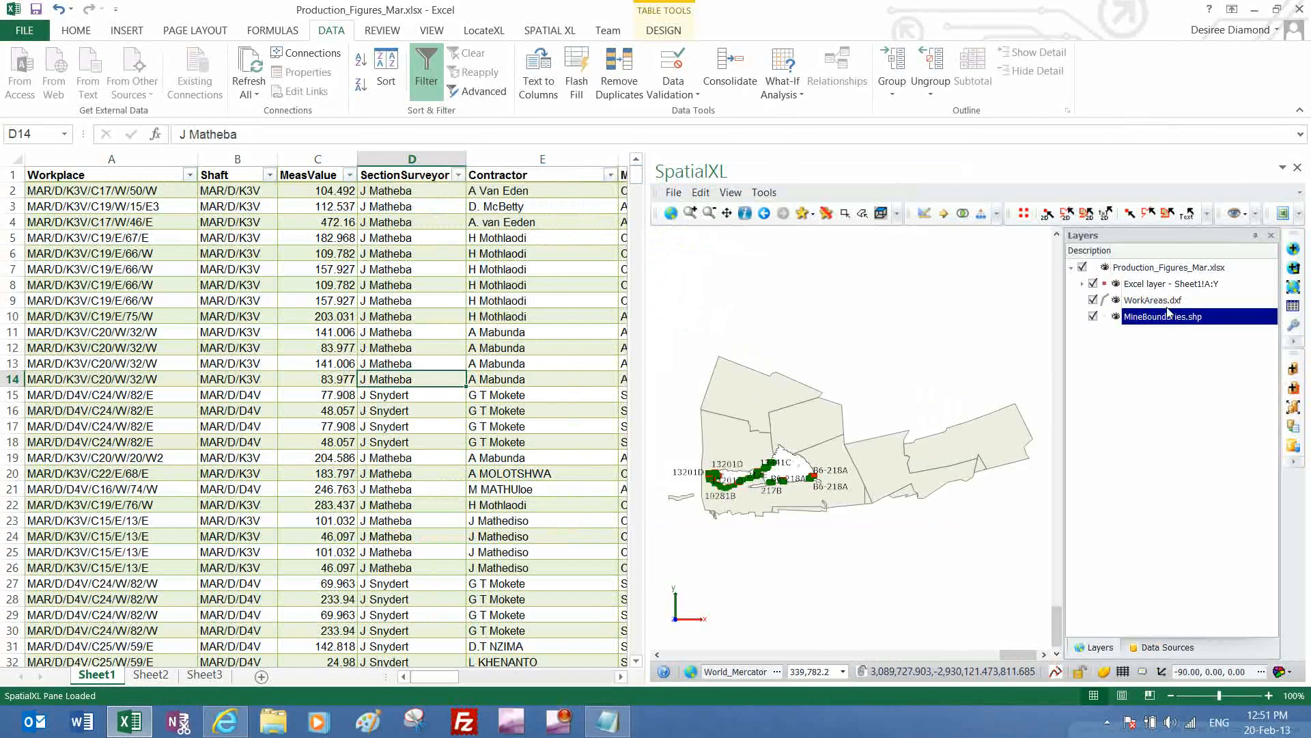
Reorder the group's layers so MineBoundaries.shp comes first, followed by the Excel layer and WorkAreas.dxf
drag(1159, 319, 1157, 301)
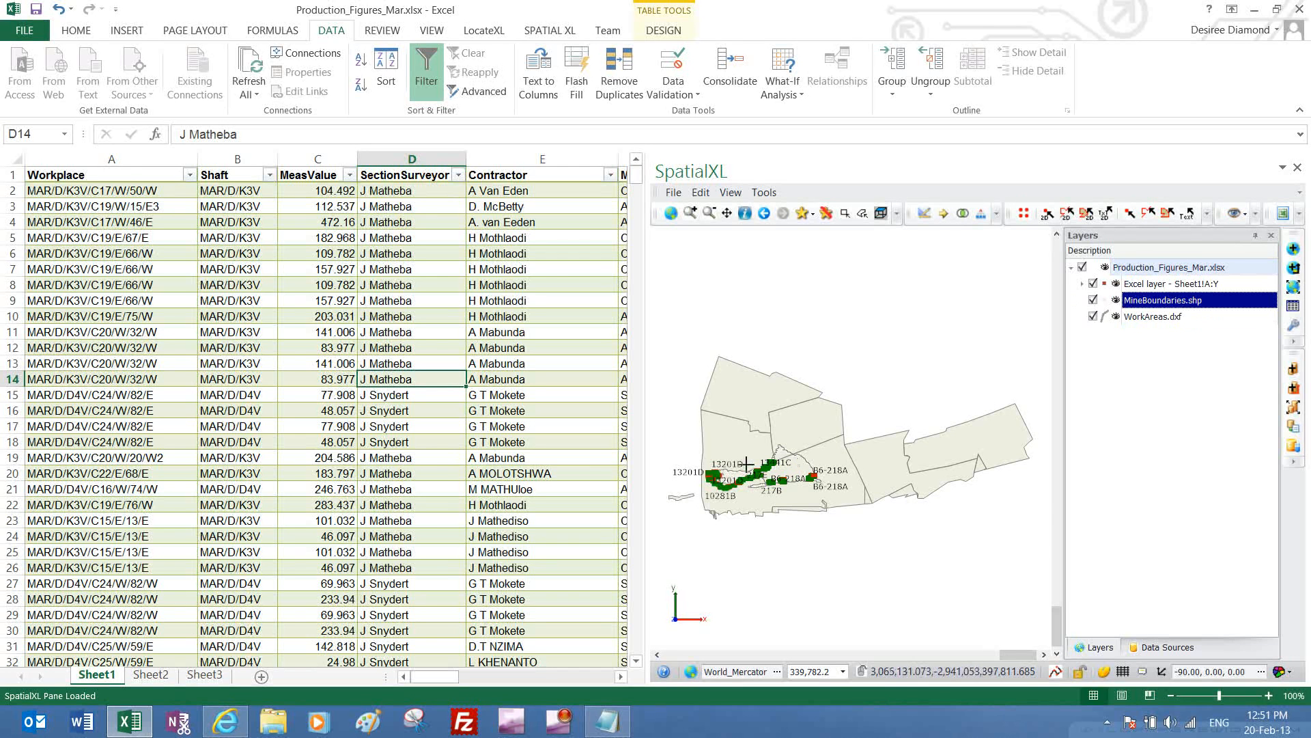
click(1135, 284)
drag(1154, 286, 1150, 313)
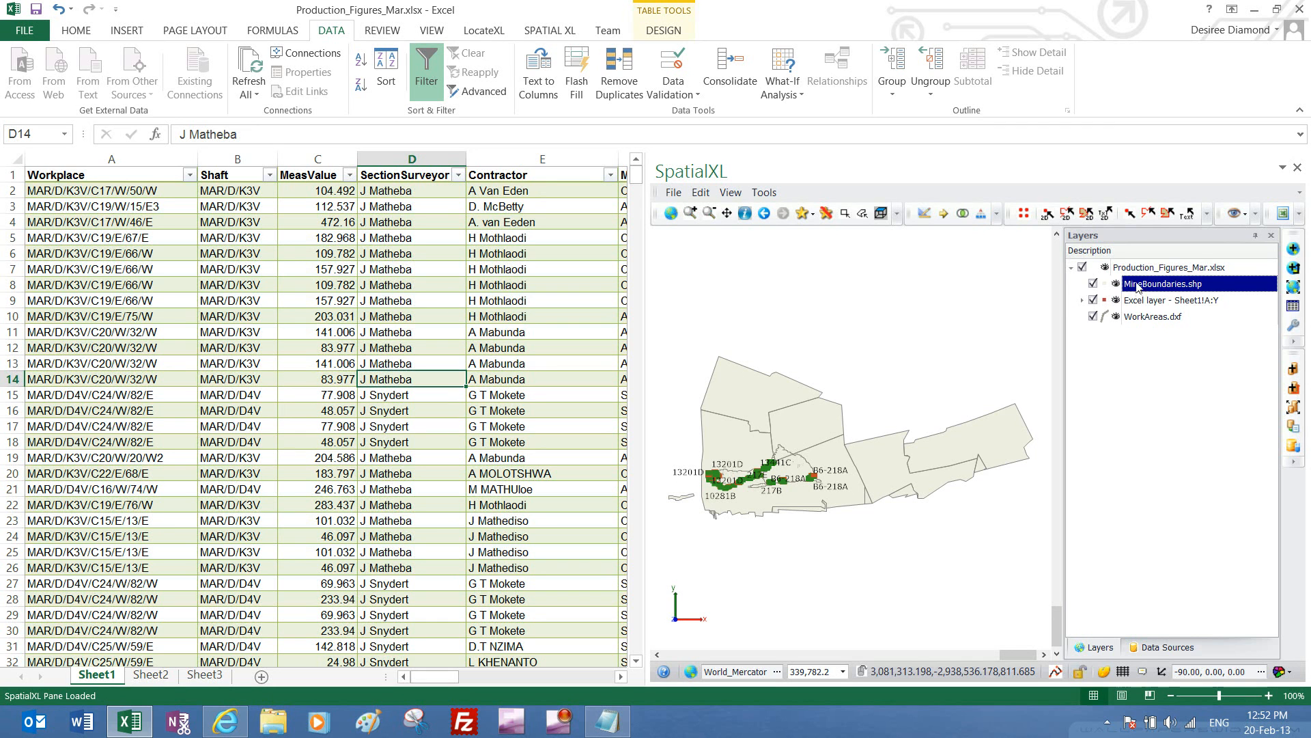
Rename the Excel layer Sheet1!A:Y to Measurements through its layer description
click(1146, 304)
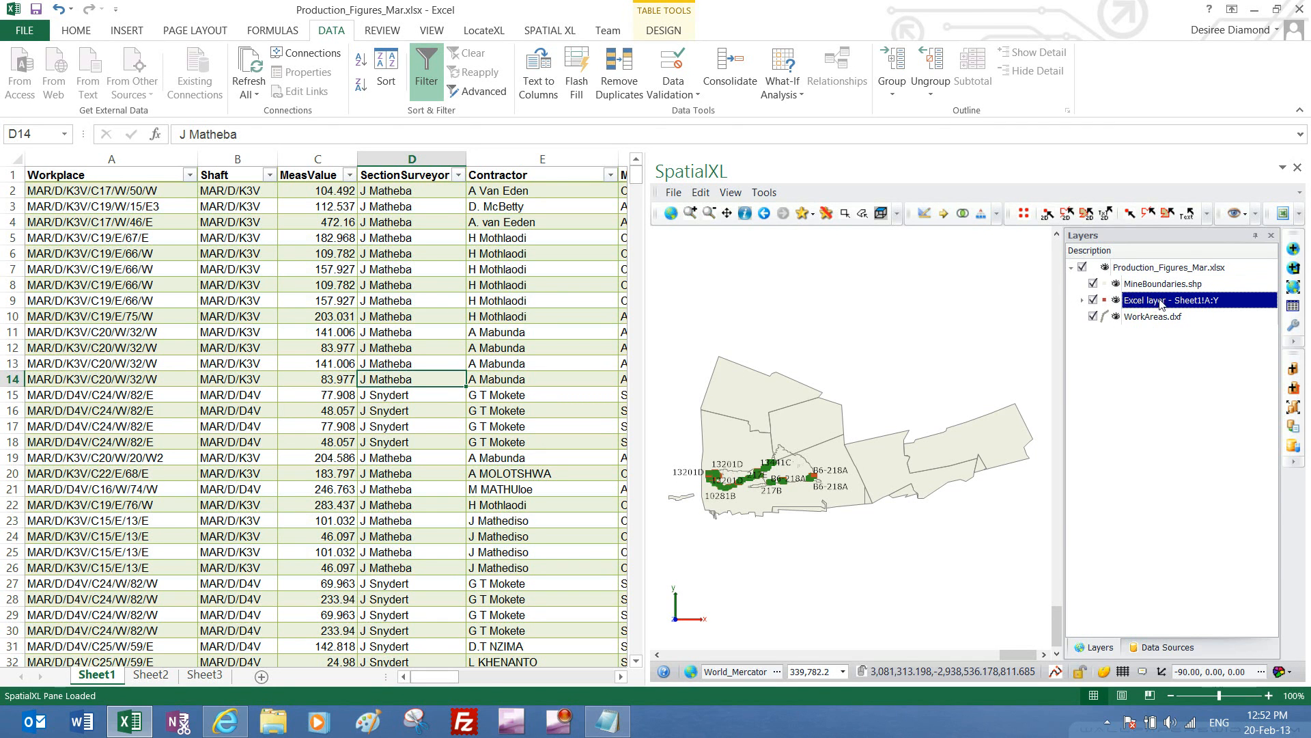
right_click(1144, 303)
click(1105, 236)
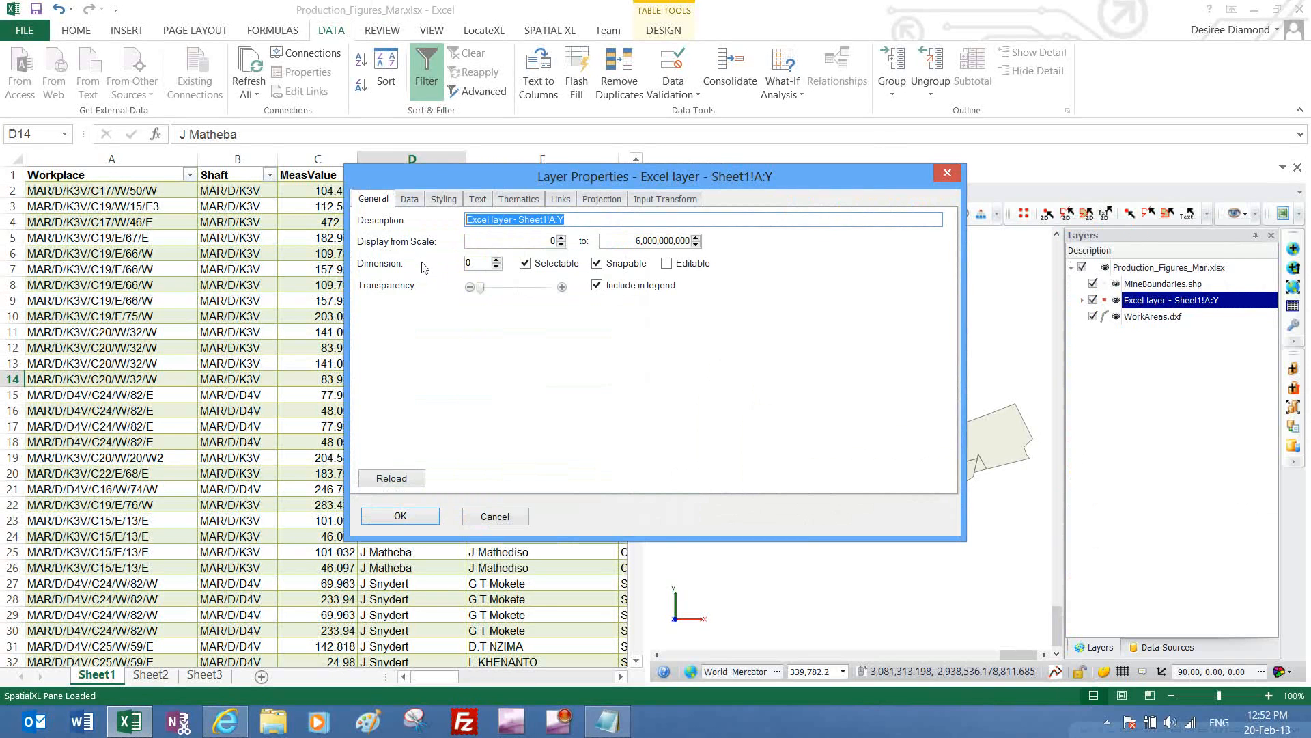
text(Measurements)
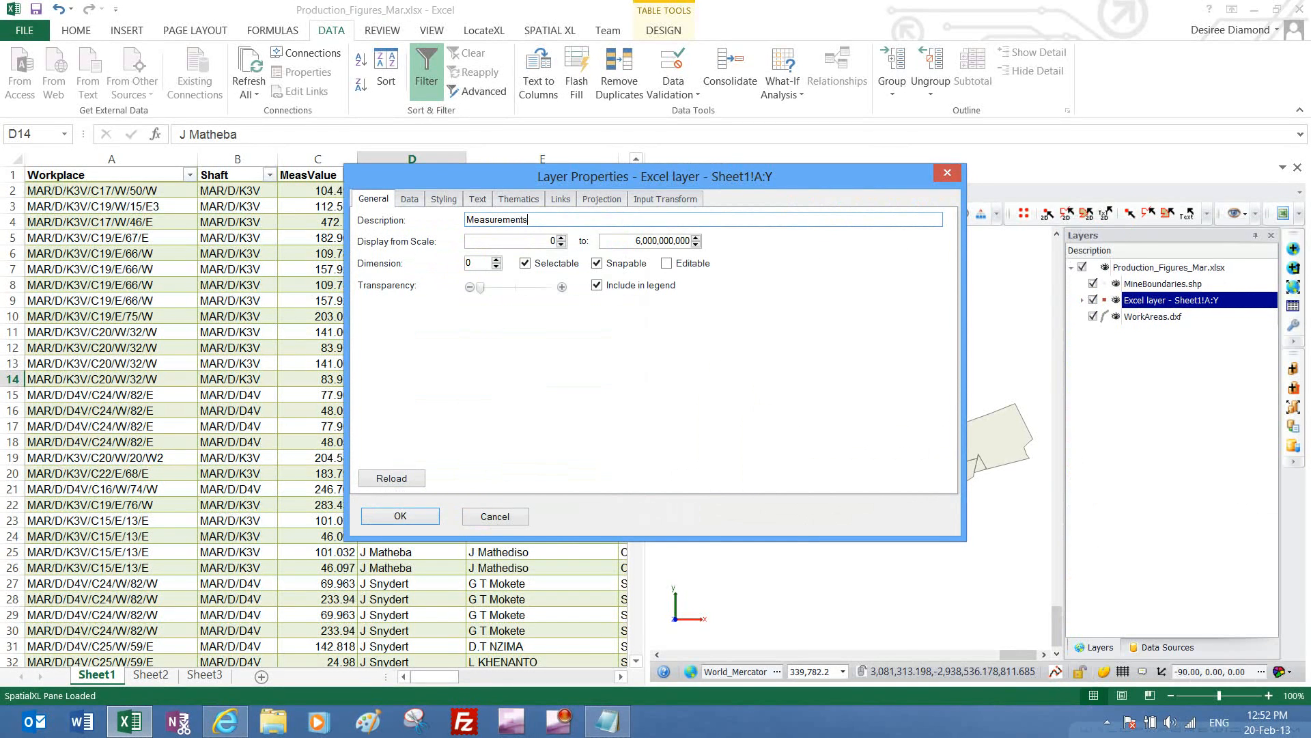
click(386, 517)
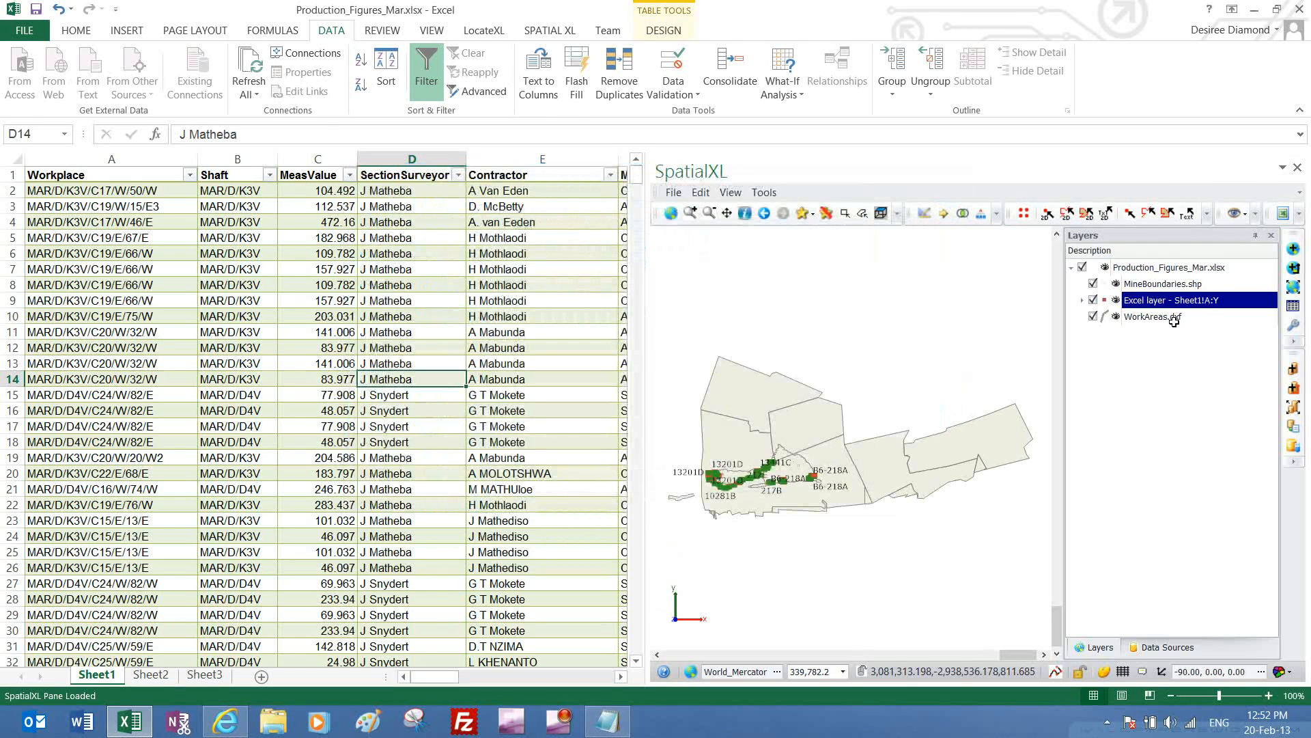
click(1084, 301)
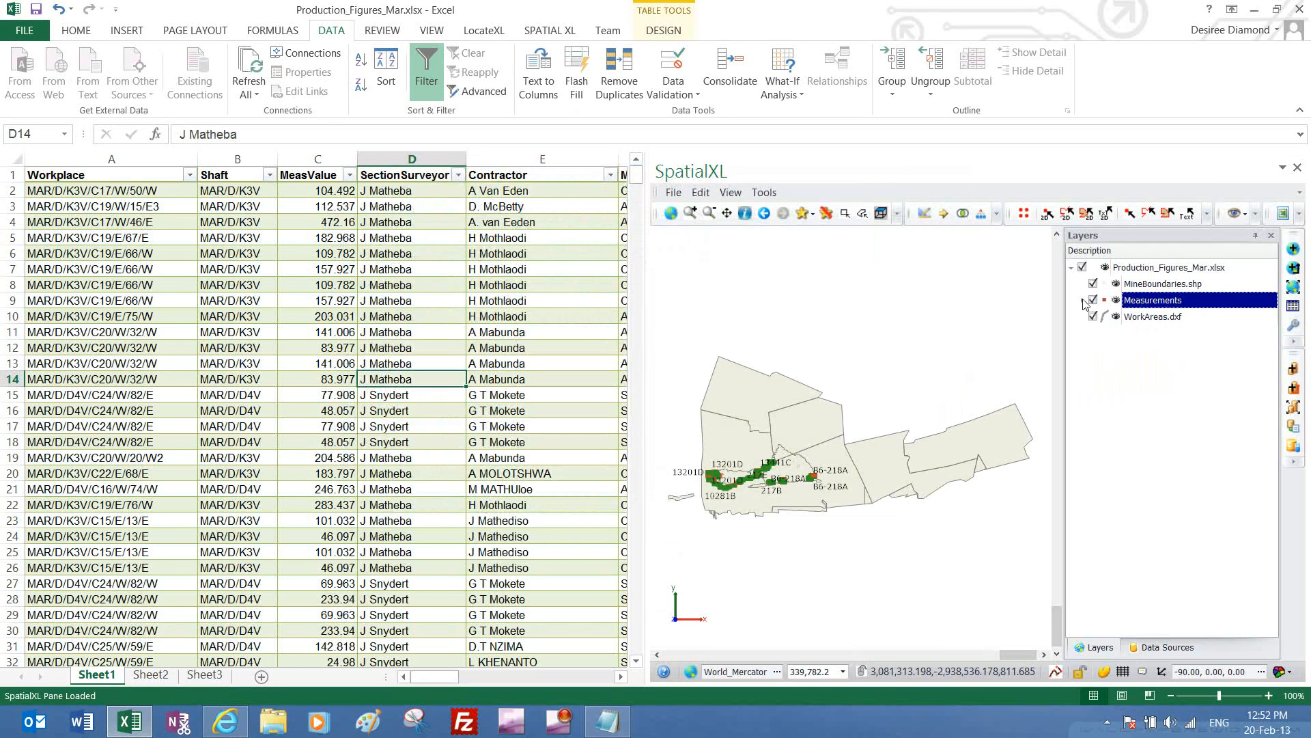
click(1152, 317)
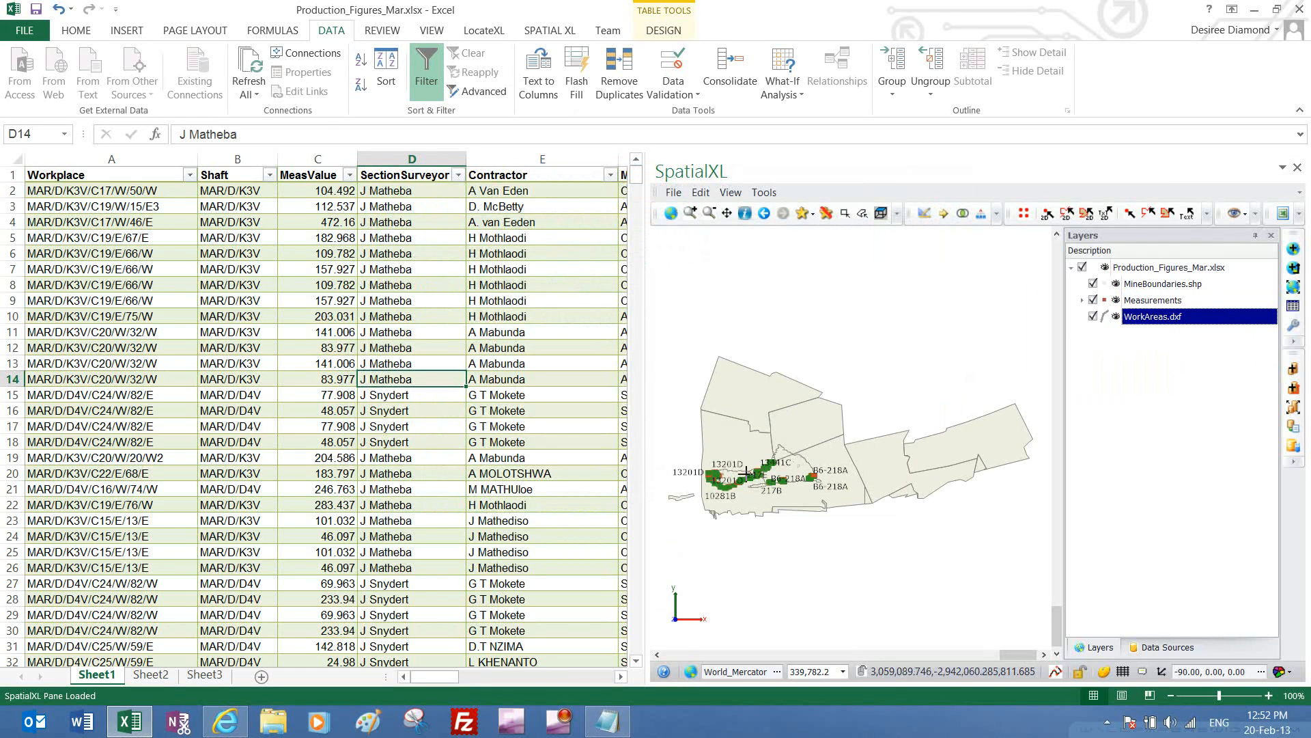
Label the MineBoundaries.shp polygons with the values of the Mine_Are column
click(1169, 284)
right_click(1171, 287)
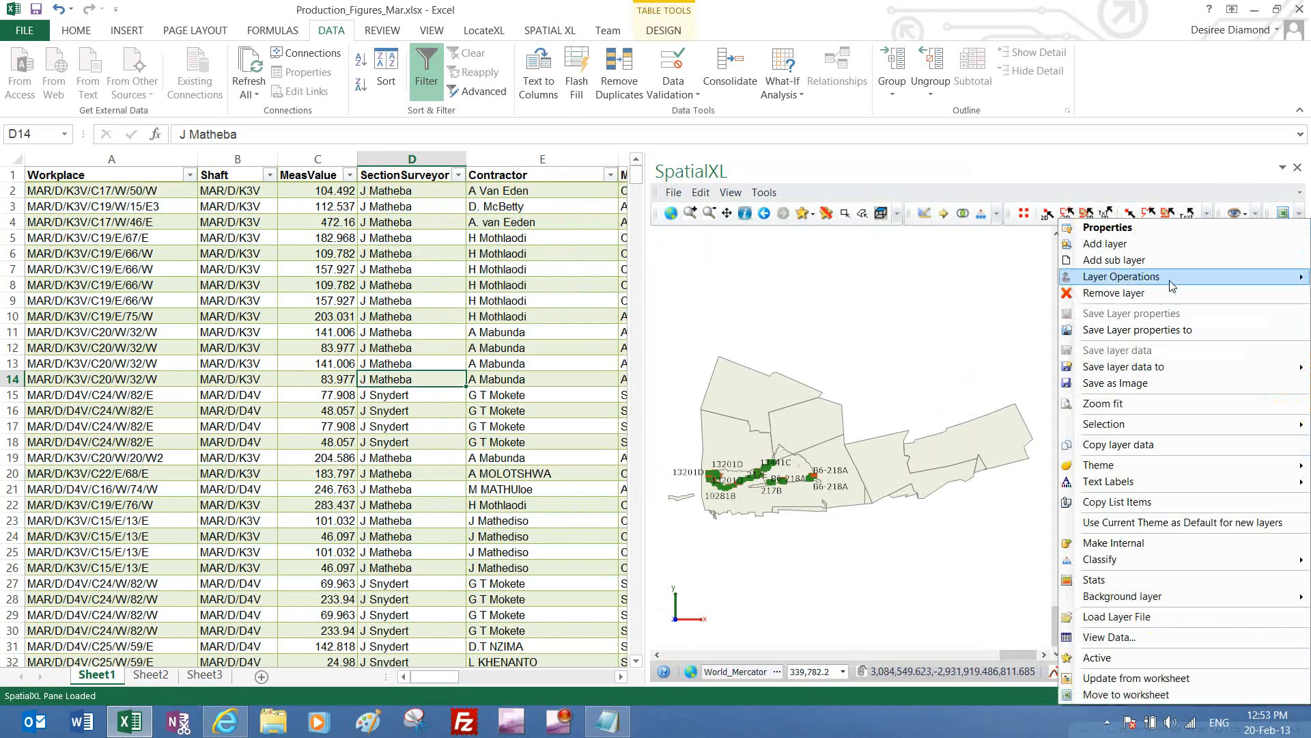
mouse_move(1120, 481)
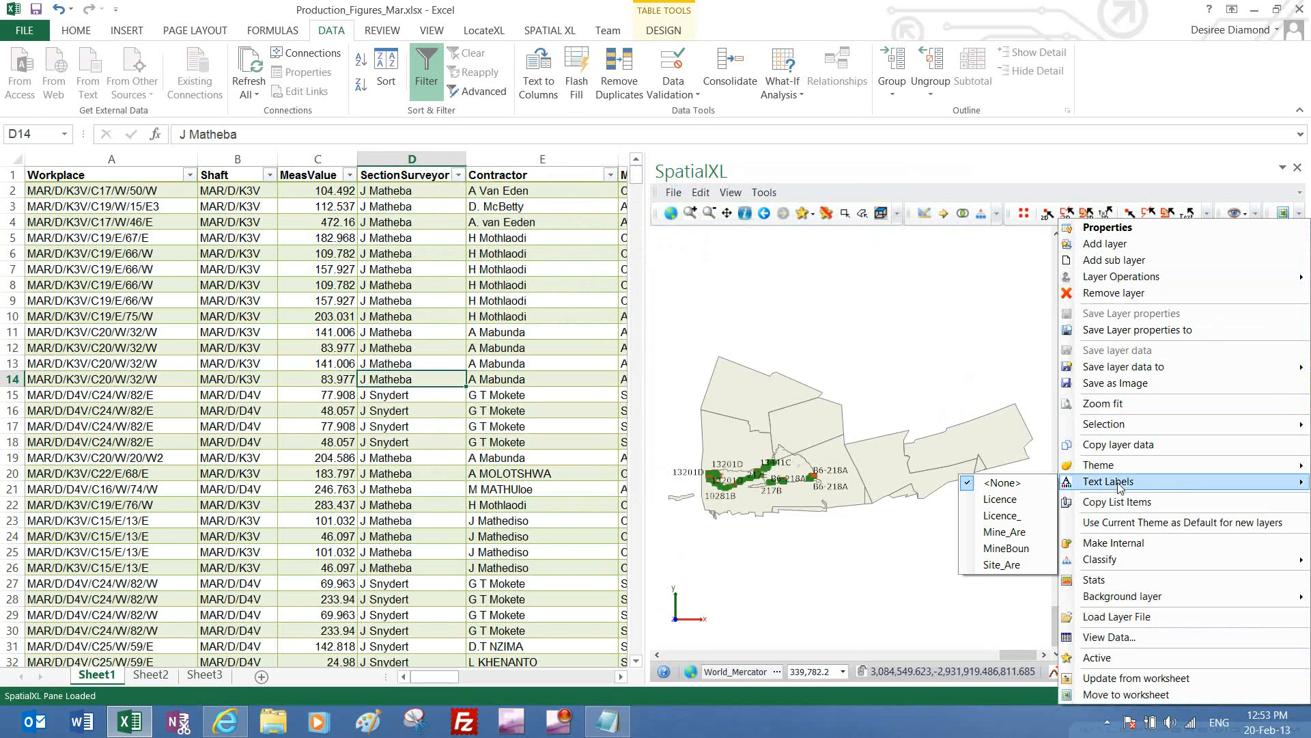
click(1000, 533)
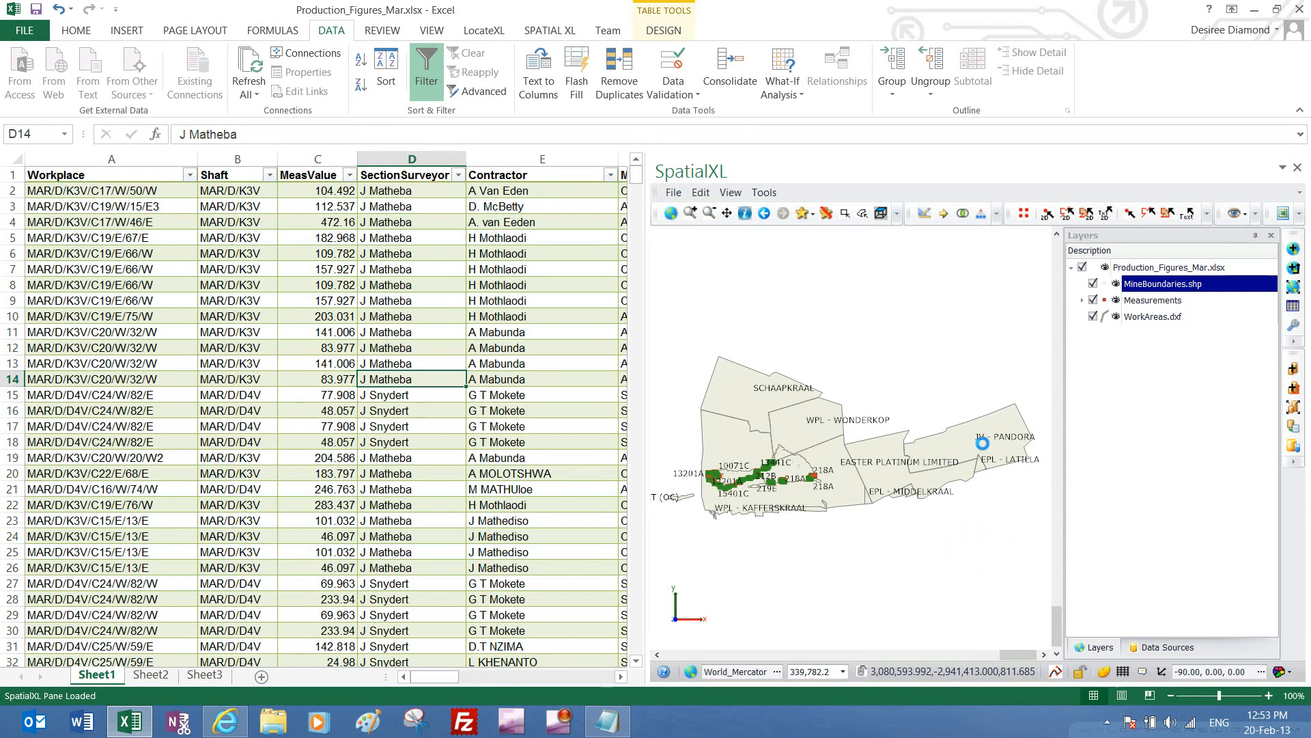
scroll(989, 443, up, 1)
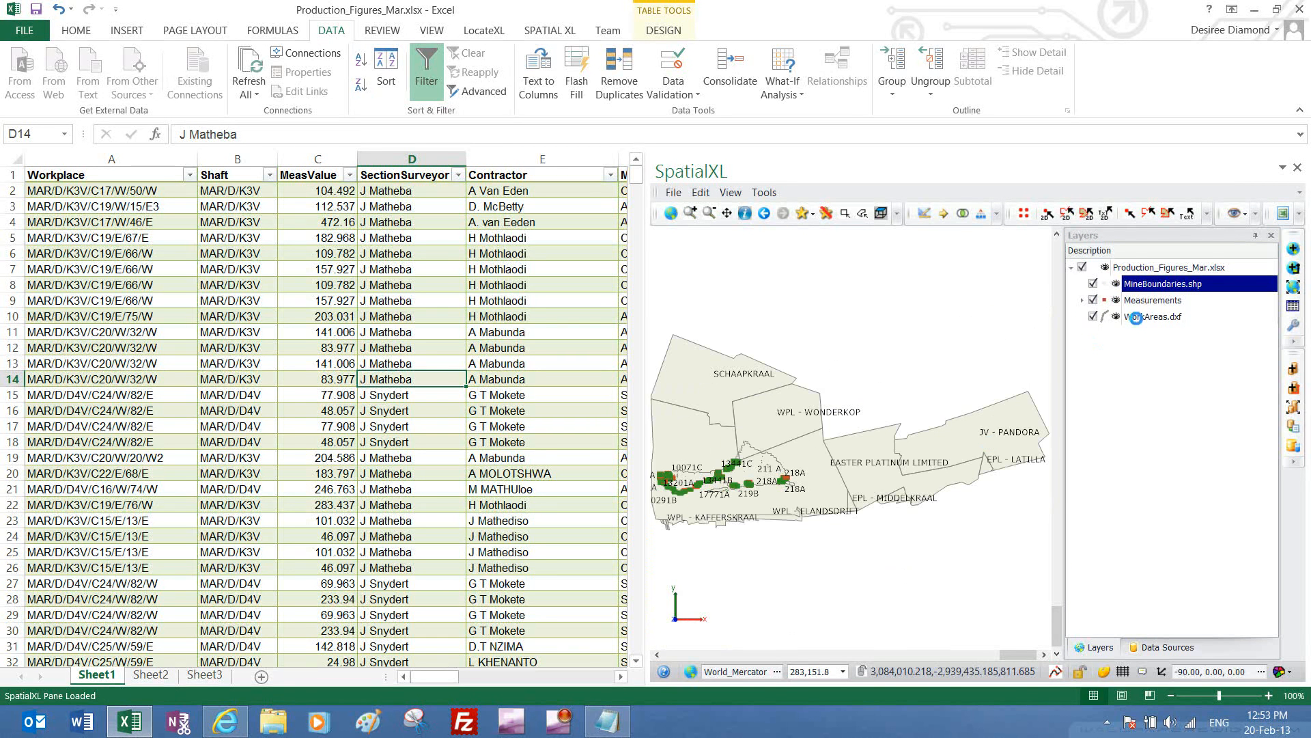
Set the MineBoundaries.shp label positioning to 3 for MiddleCenter and 0 for all other positions
right_click(1165, 284)
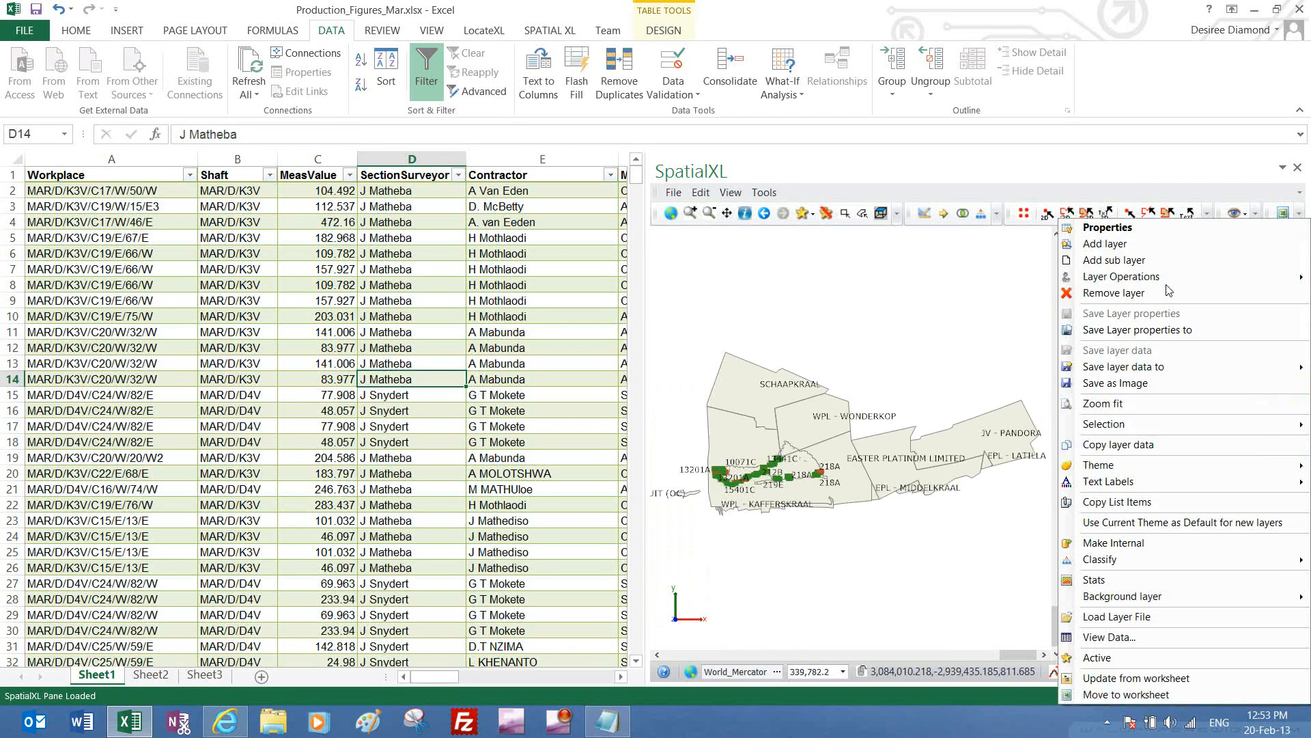
click(1127, 229)
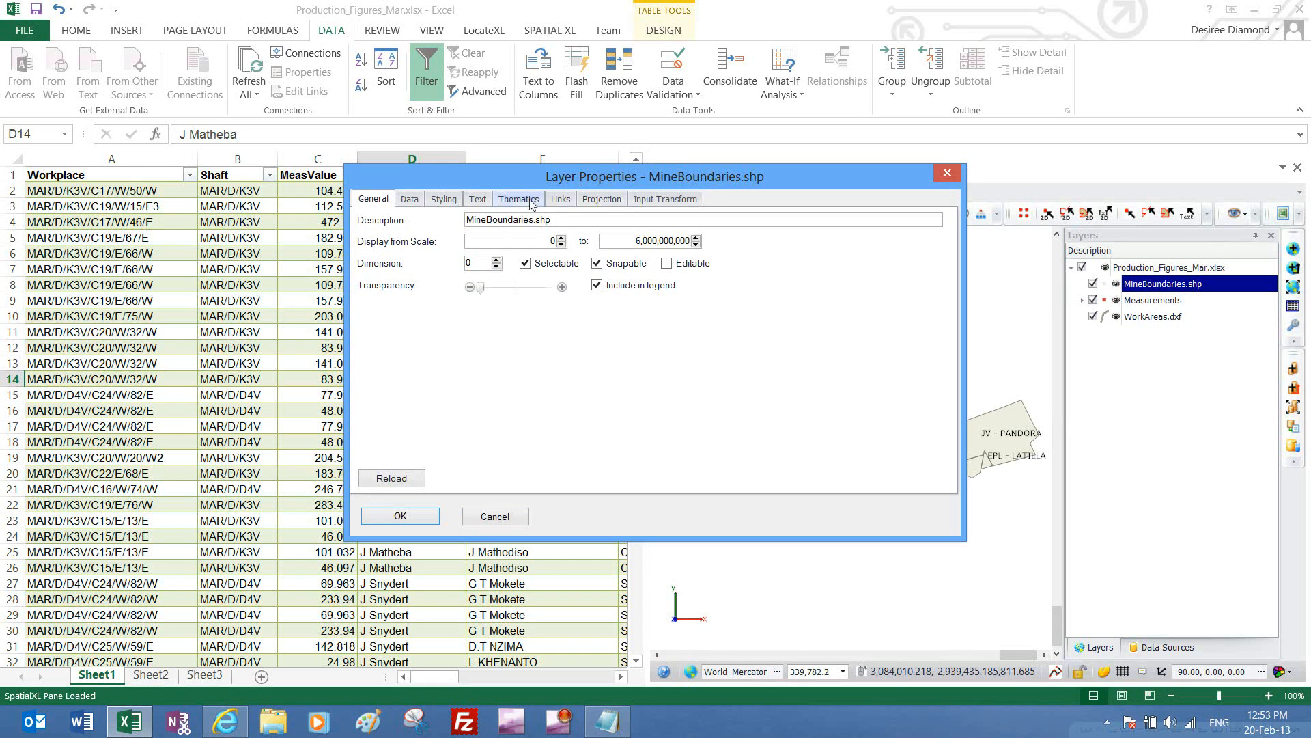
click(519, 200)
click(477, 200)
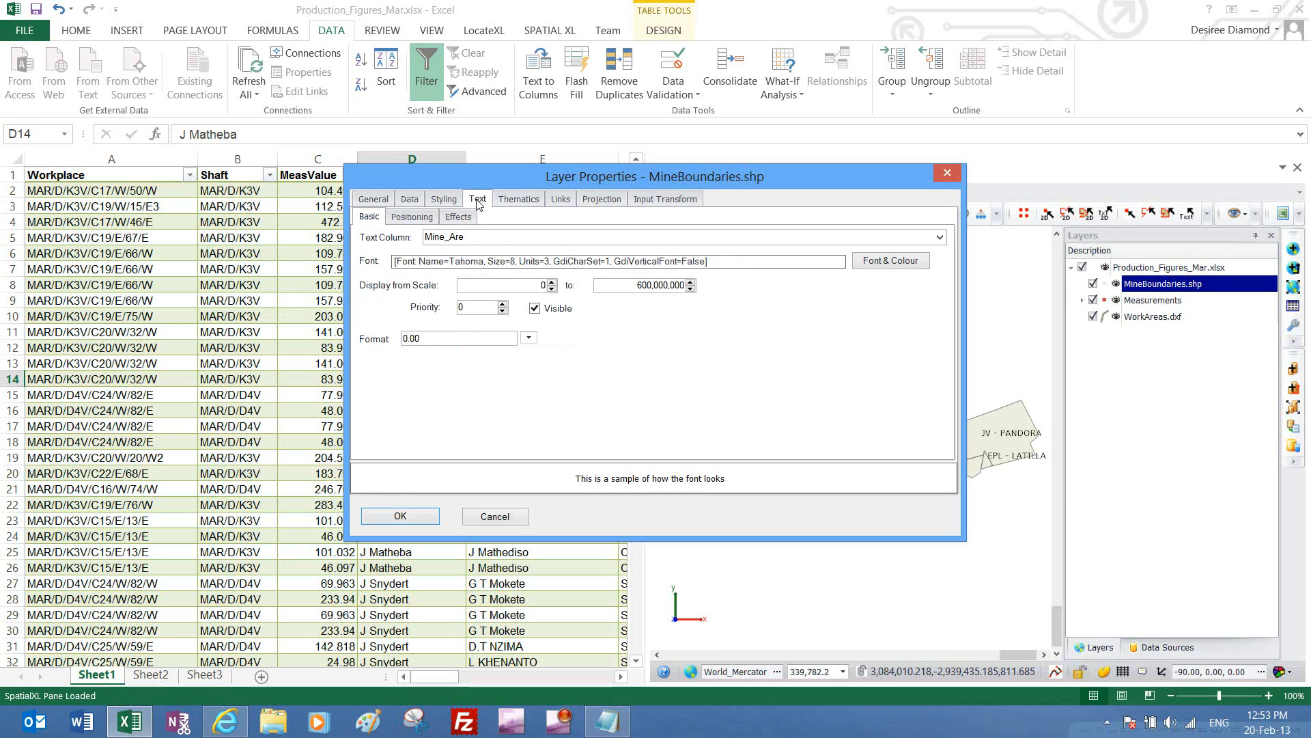
click(413, 222)
click(383, 256)
click(398, 256)
click(419, 257)
click(419, 276)
click(420, 296)
click(397, 296)
click(375, 296)
click(375, 276)
click(397, 276)
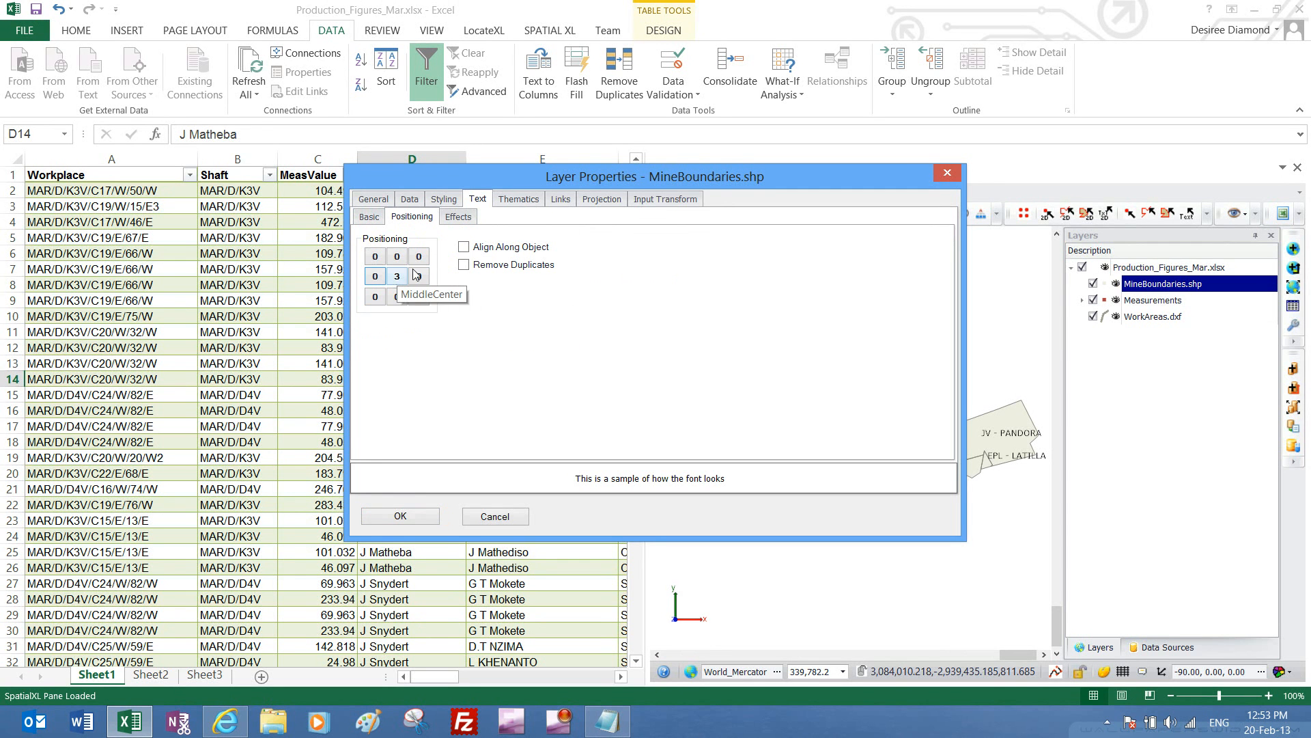
Give the MineBoundaries.shp labels a border of width 1 and a white background with its opacity reduced to 120 (48%)
click(458, 217)
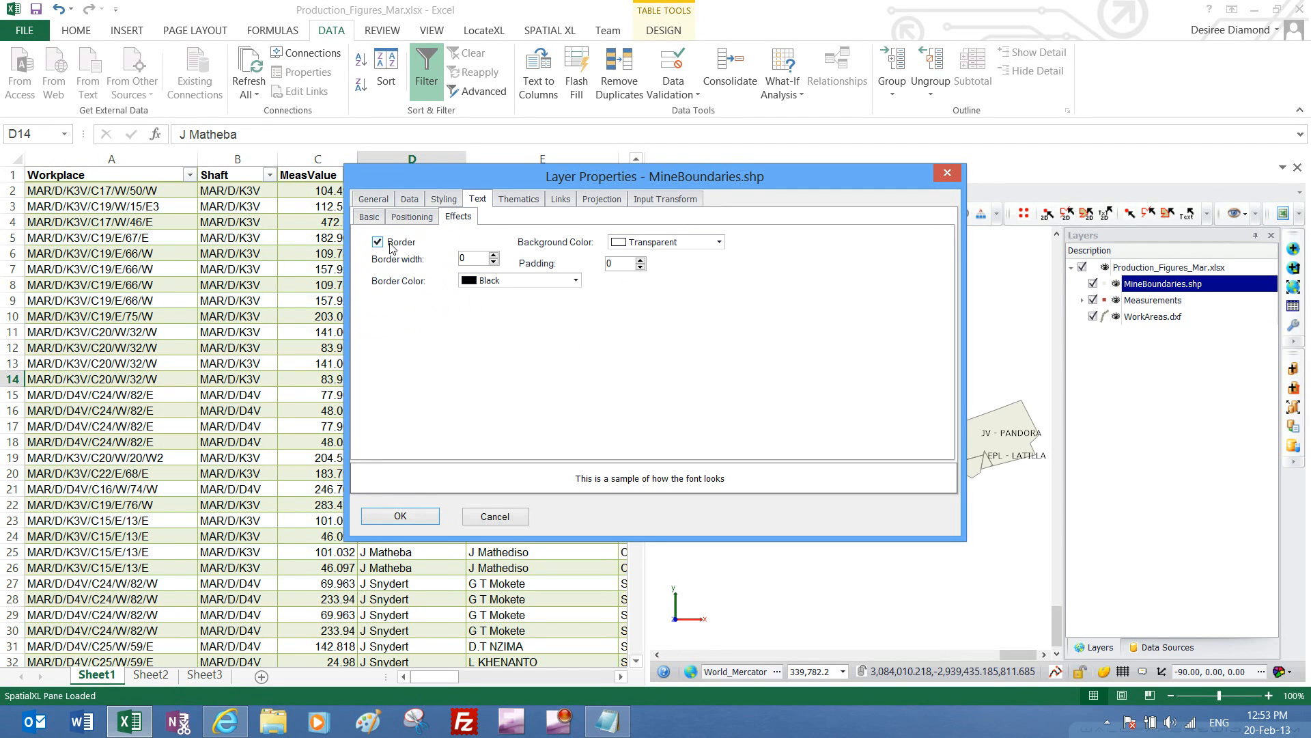
click(716, 247)
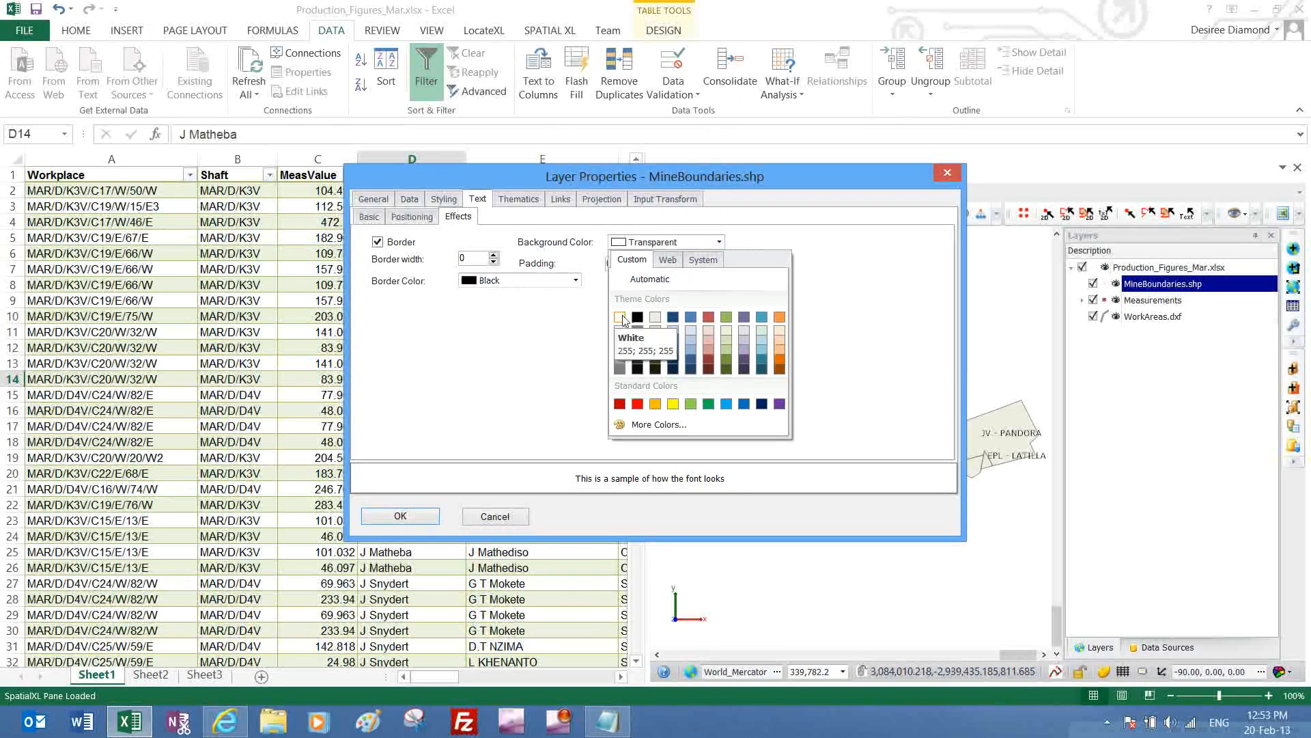
click(623, 319)
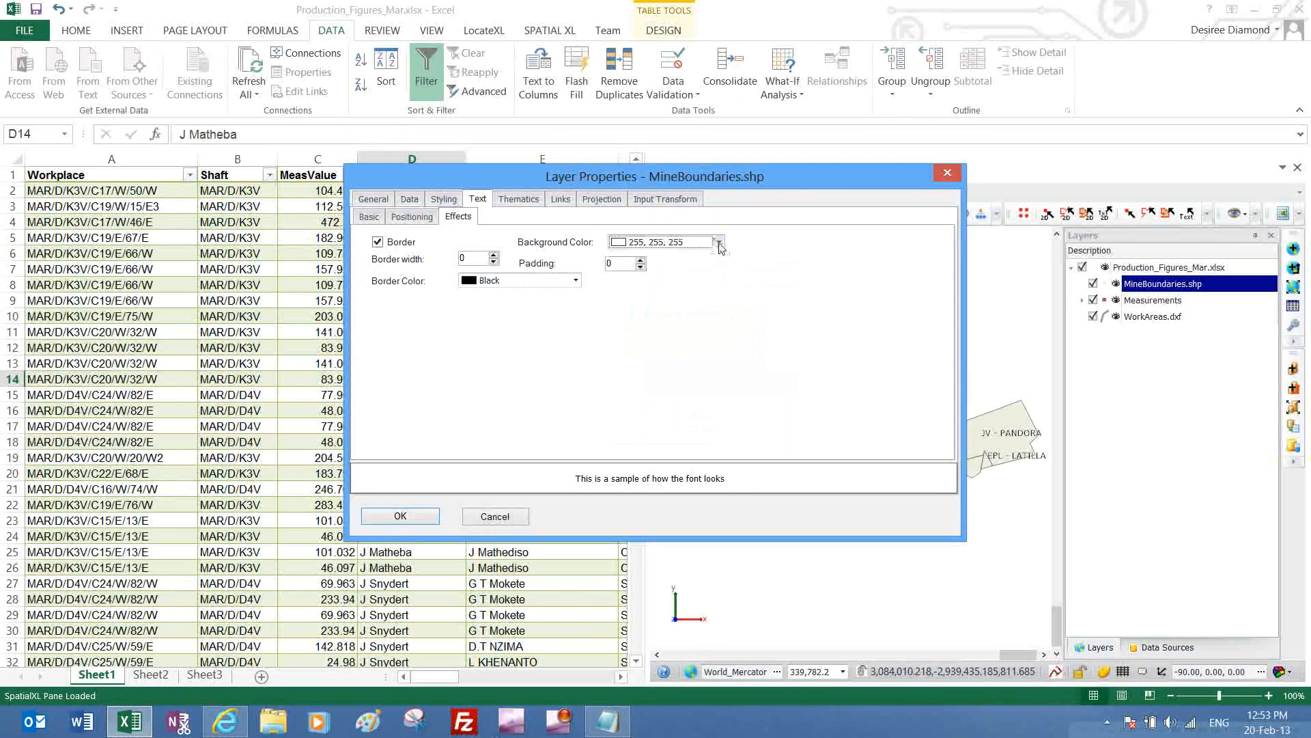
click(719, 242)
click(658, 424)
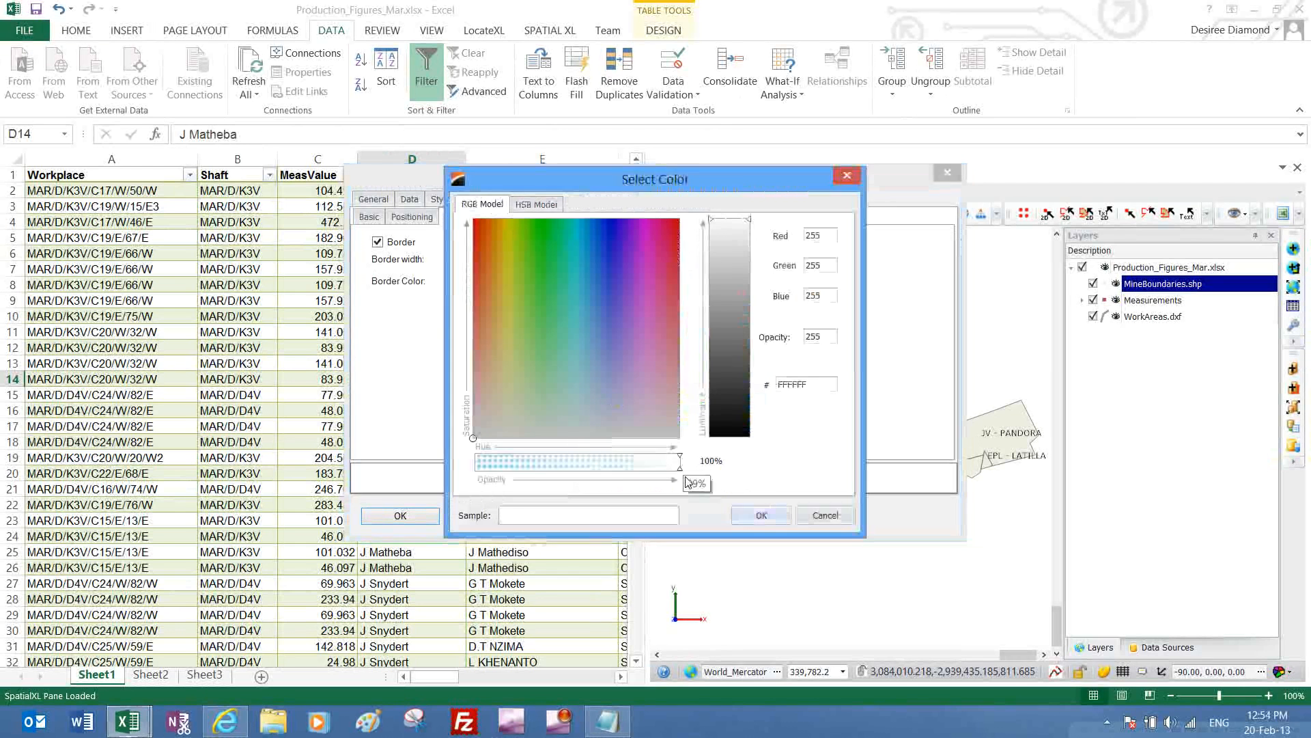
drag(674, 469, 574, 469)
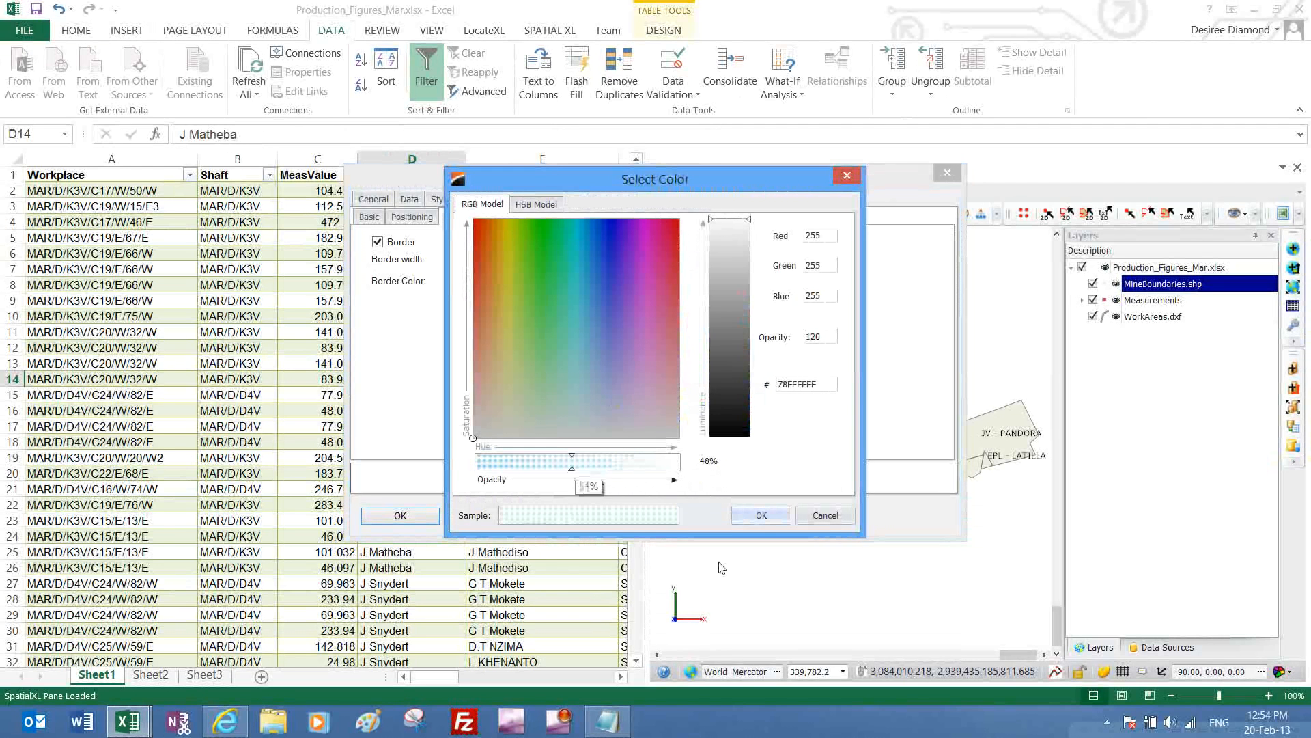
click(762, 515)
click(491, 254)
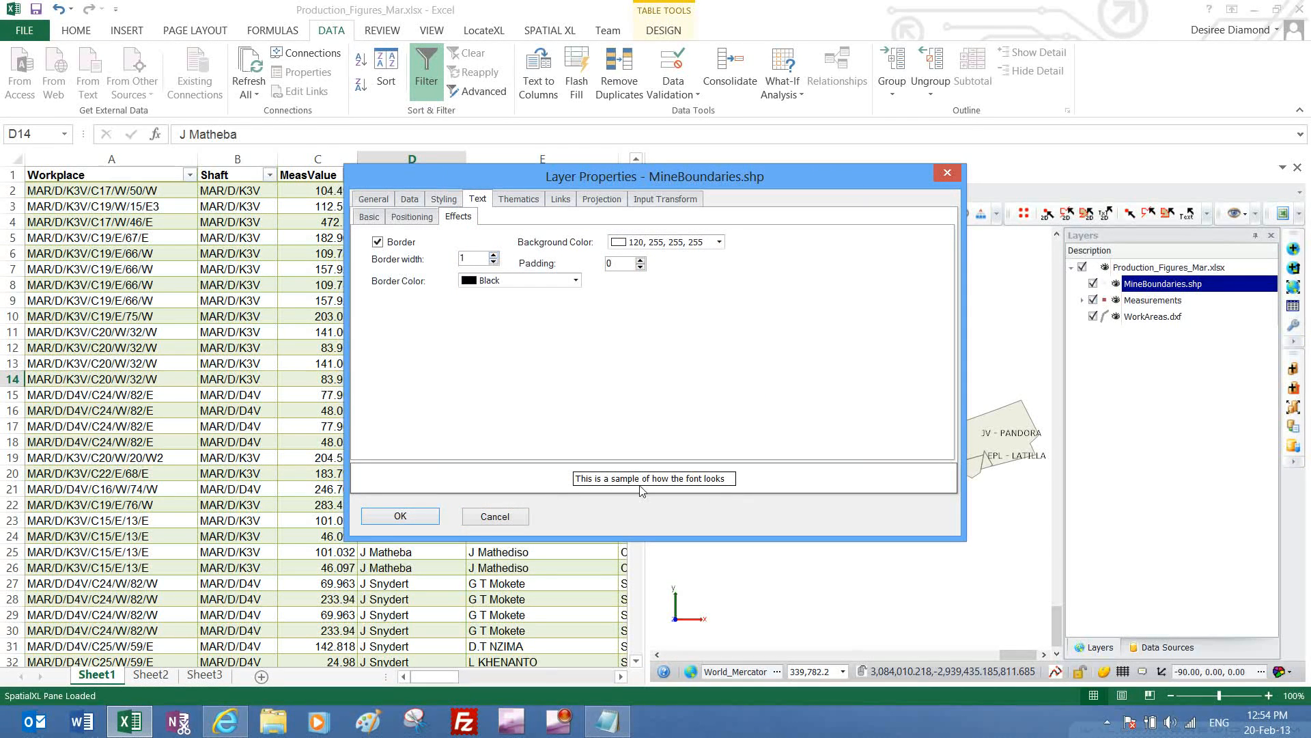
click(400, 517)
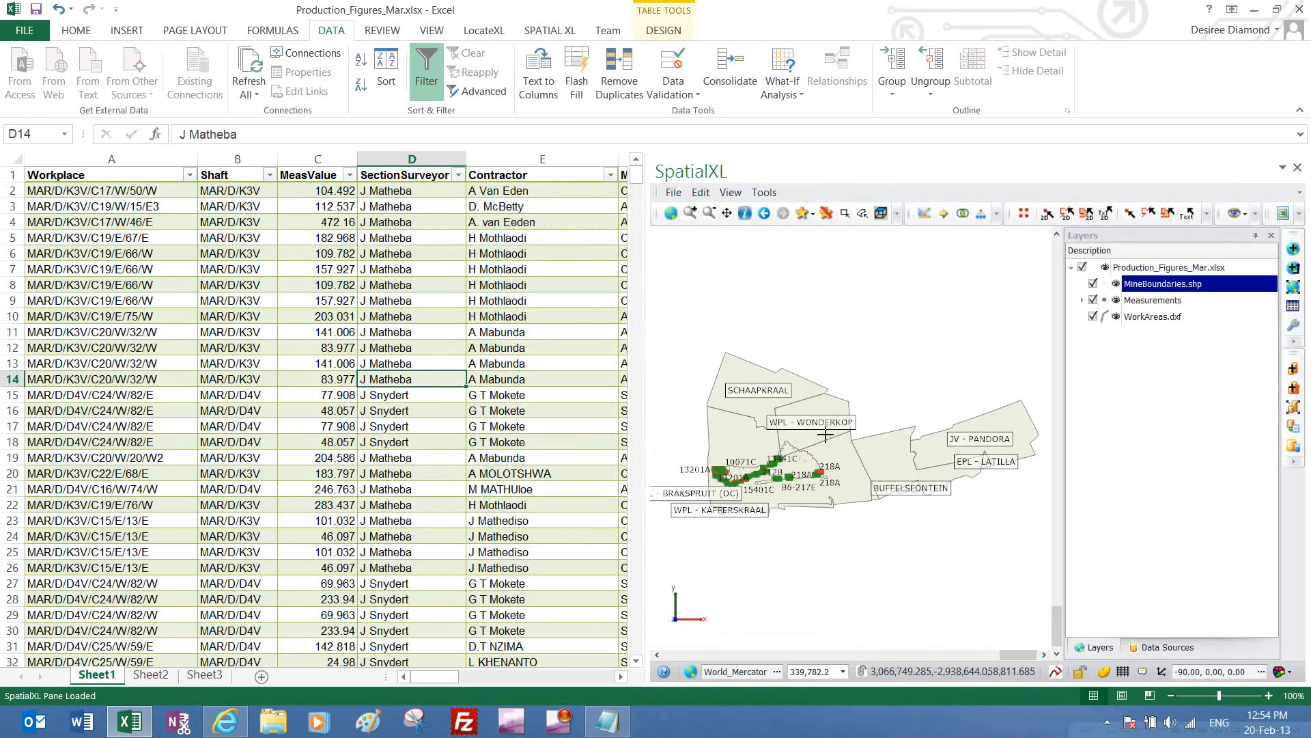
scroll(825, 435, up, 2)
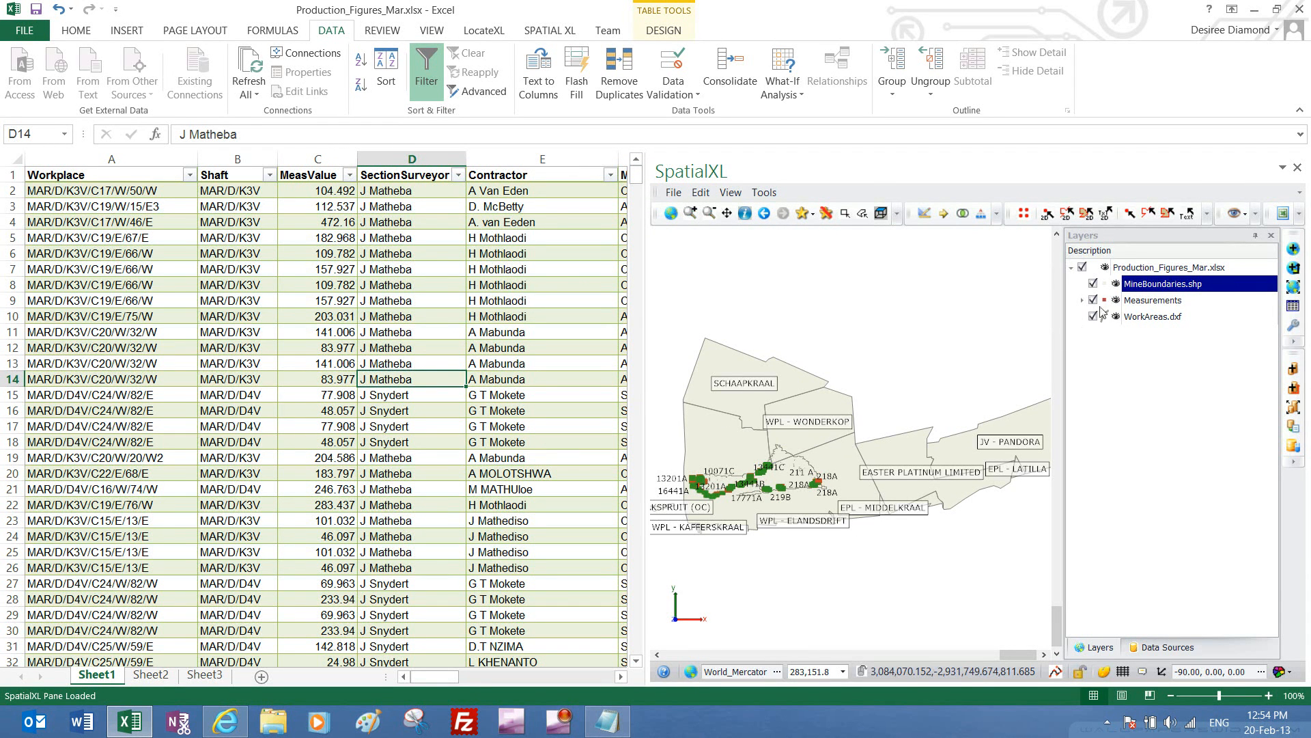
Add a new layer to the Production_Figures_Mar.xlsx group using the SQL Server 2005/8 loader
right_click(1127, 355)
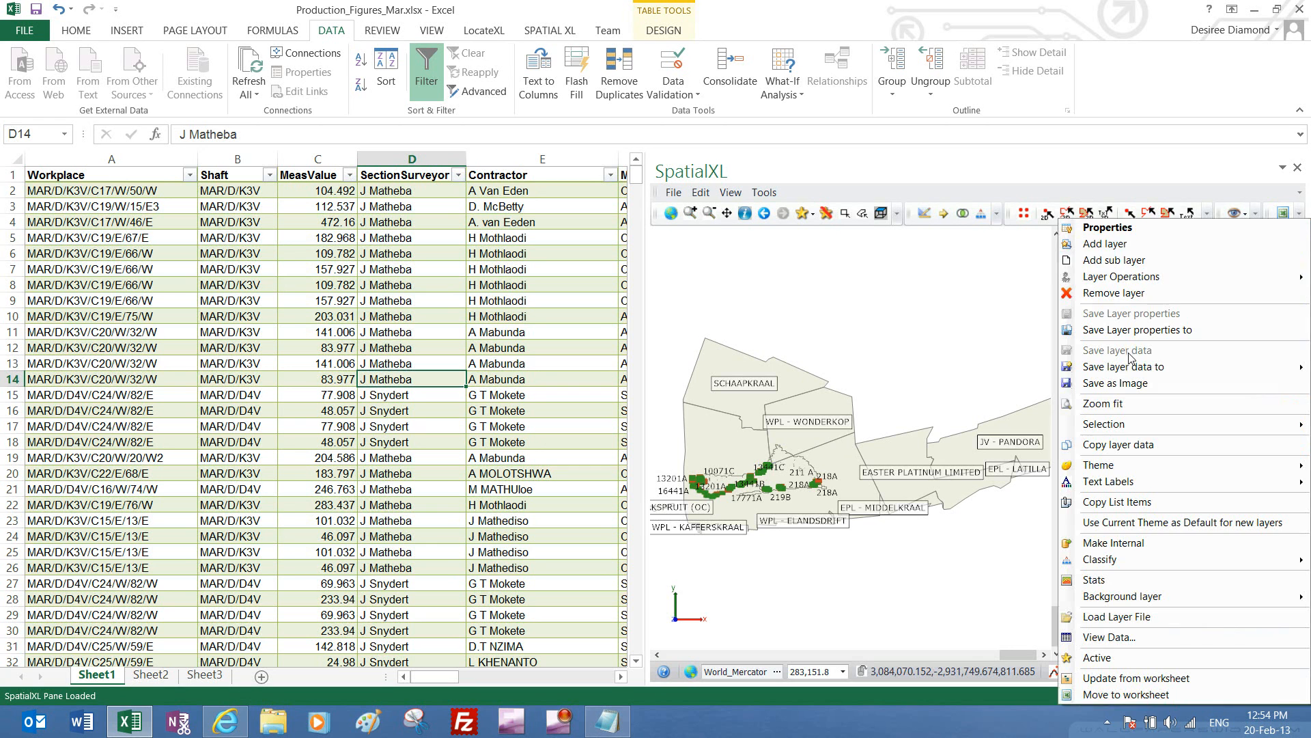
click(1125, 246)
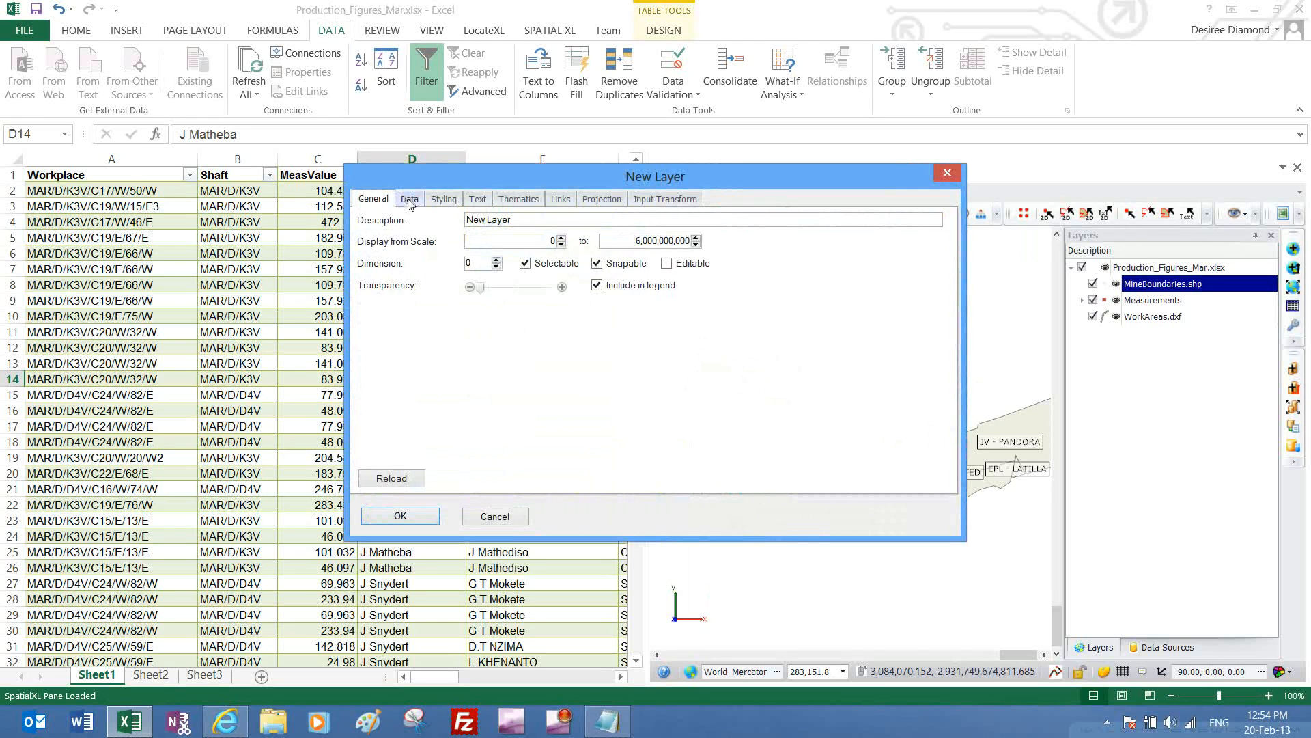
click(410, 199)
click(408, 219)
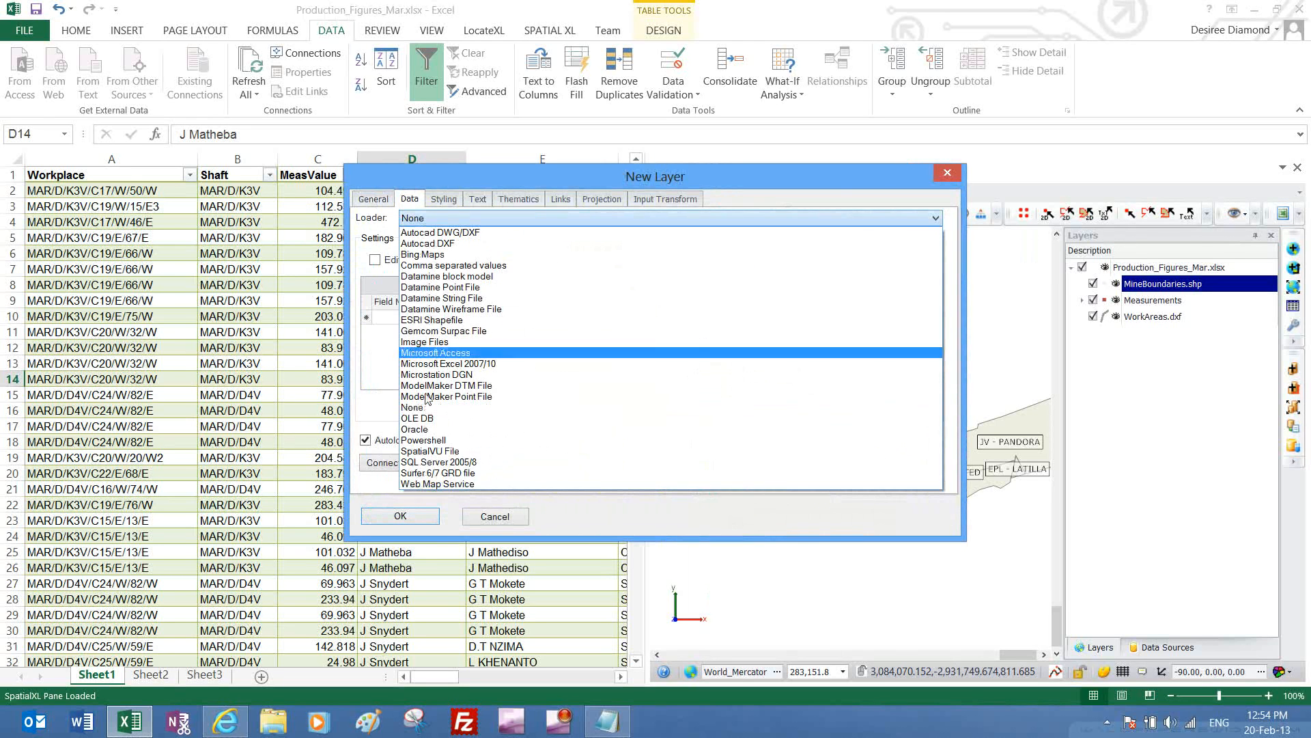
click(432, 462)
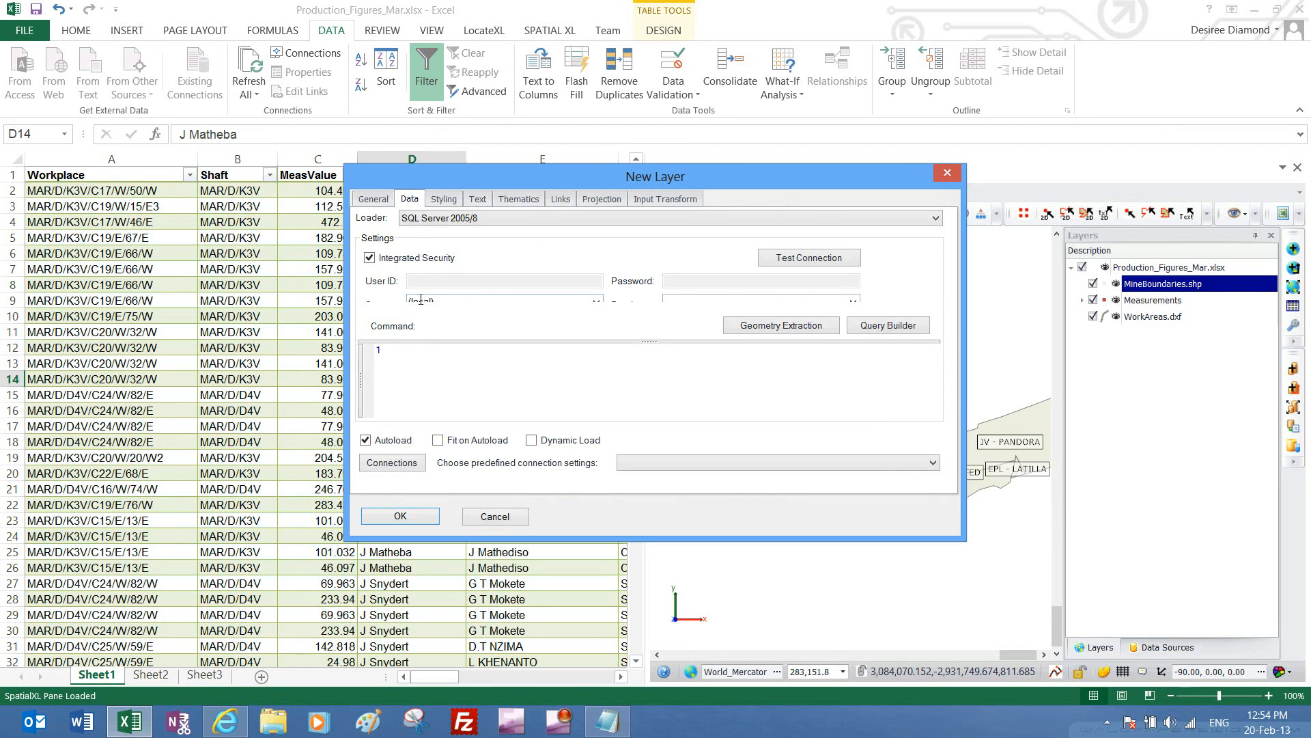
Set the new layer's database to MiningGIS and test the connection
click(692, 302)
text(MiningGIS)
click(836, 260)
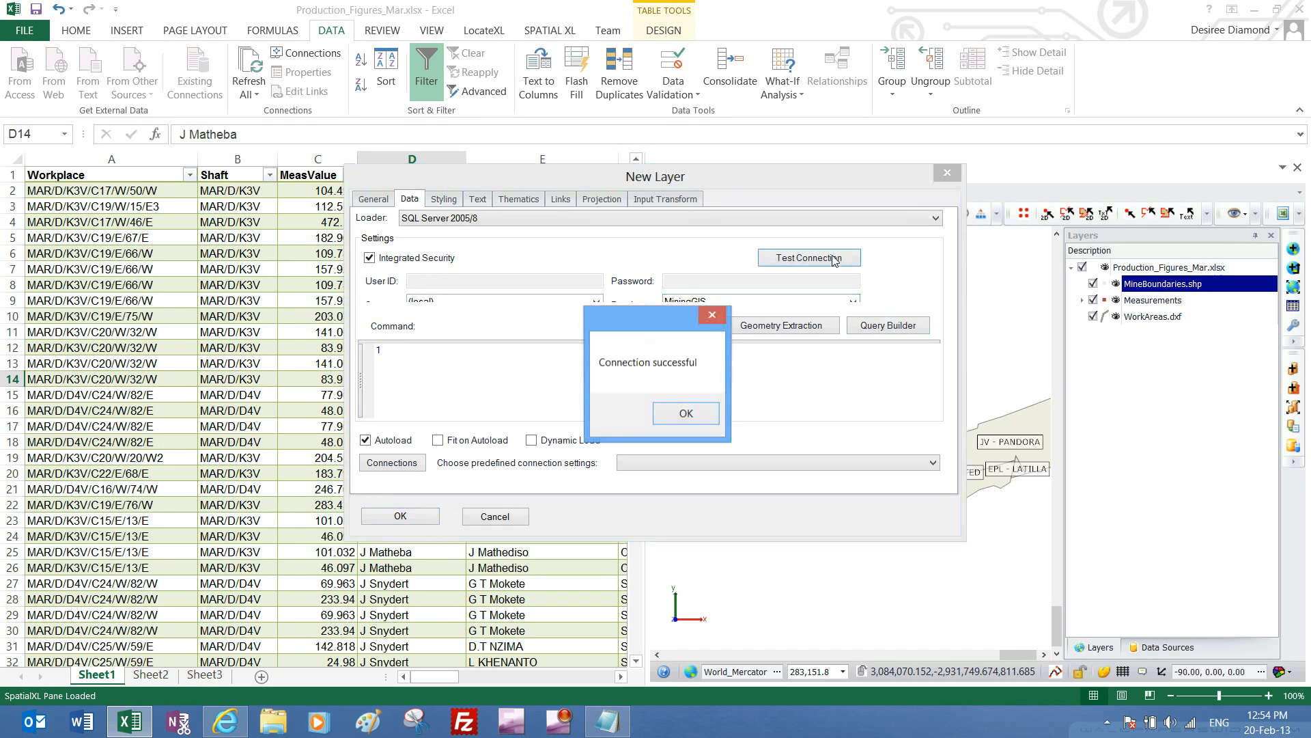
click(690, 422)
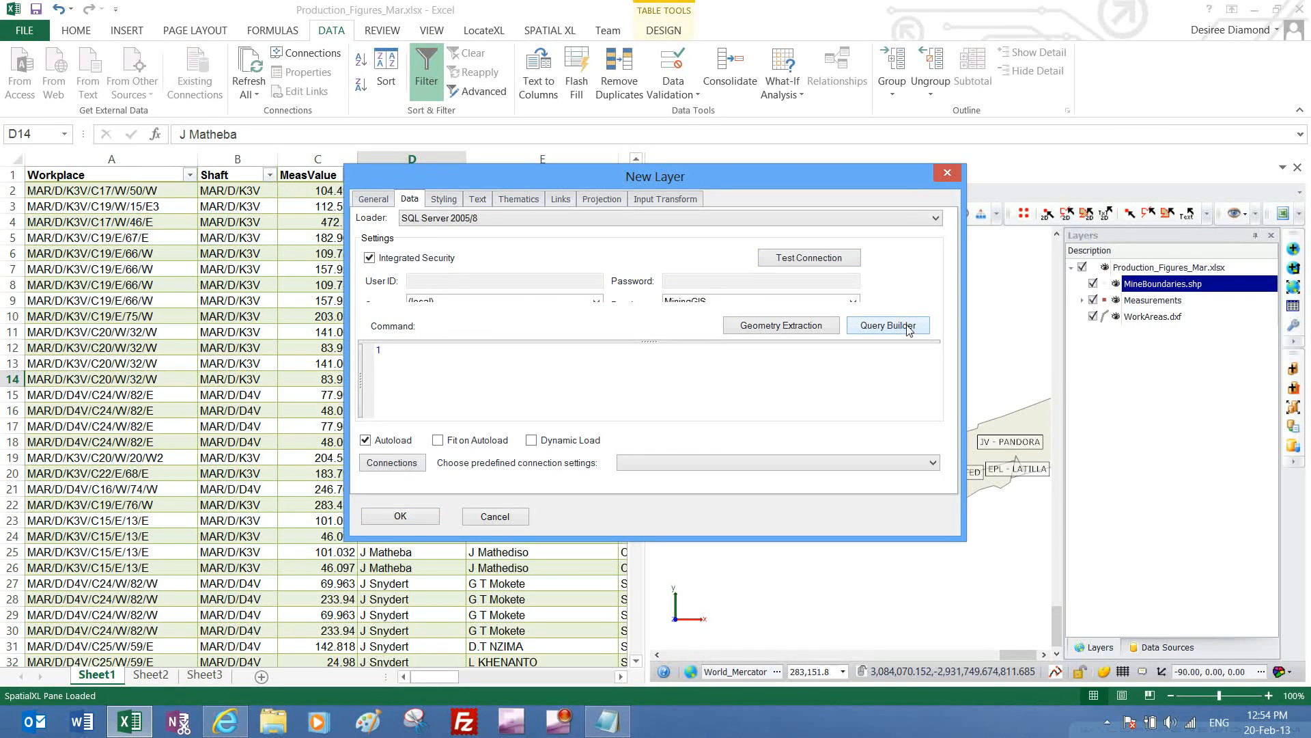
Start building the new layer's query and add the Building table from the MiningGIS database to it
click(909, 331)
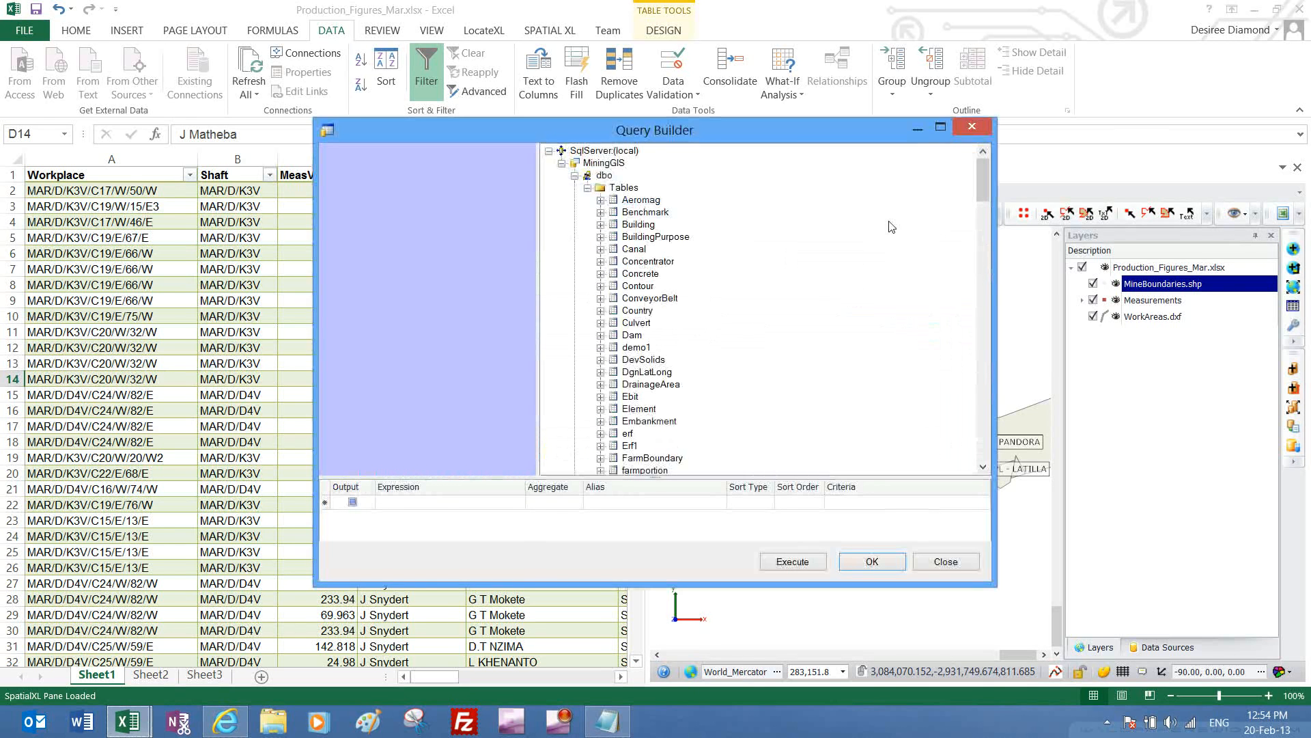
click(983, 467)
click(983, 467)
click(983, 467)
click(983, 467)
click(983, 467)
click(982, 469)
click(983, 469)
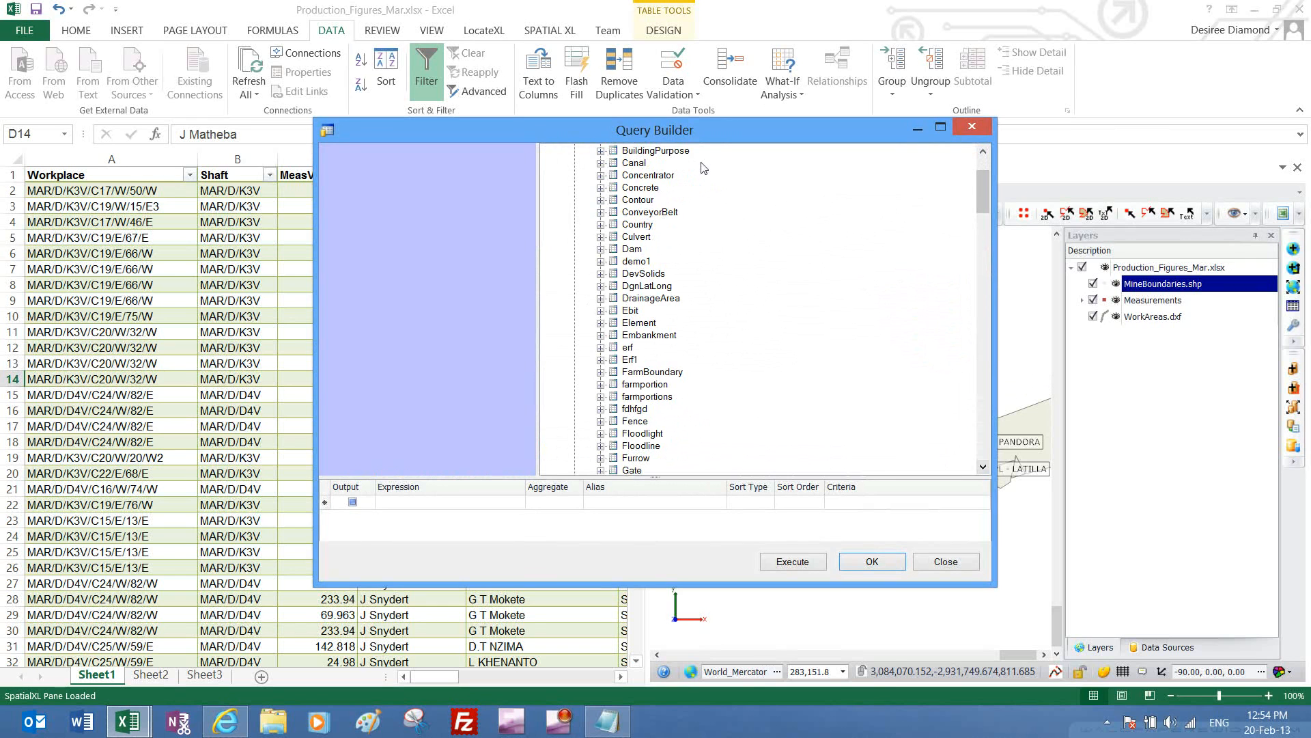
click(983, 152)
click(983, 151)
click(982, 152)
click(982, 151)
click(985, 154)
click(642, 200)
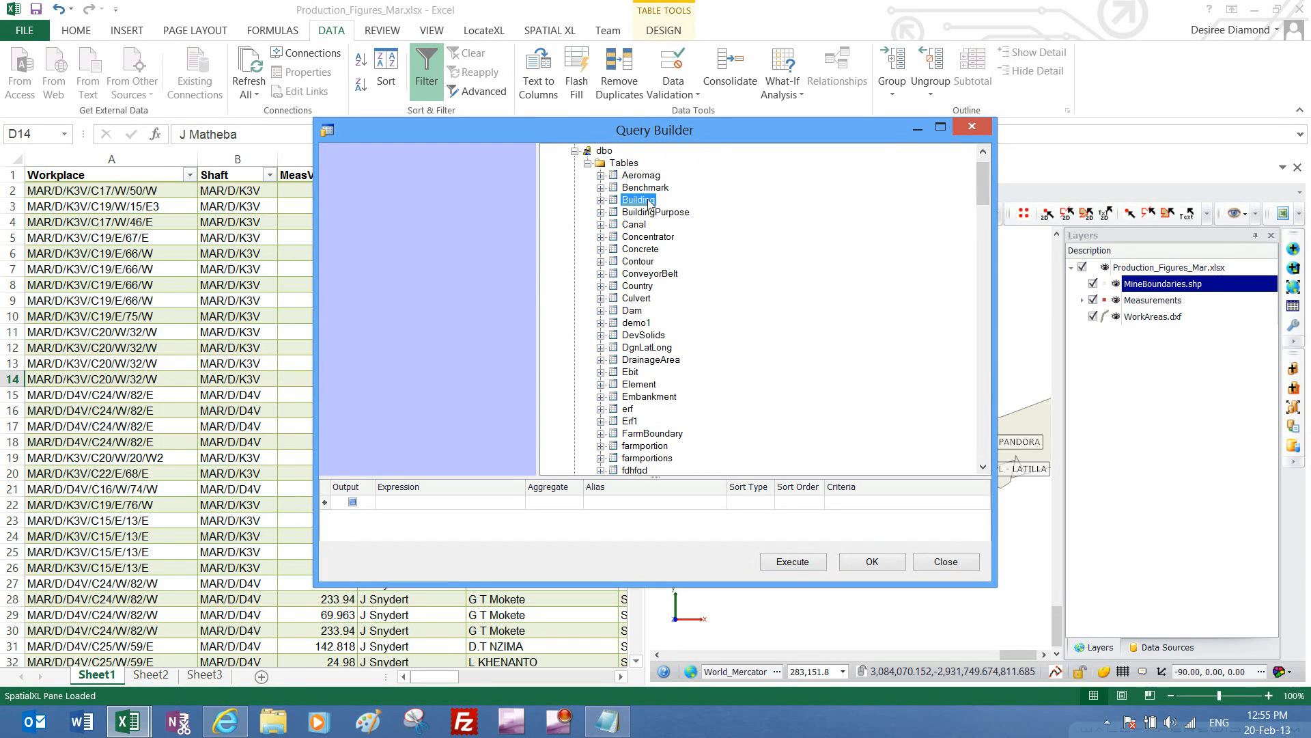
drag(648, 203, 371, 249)
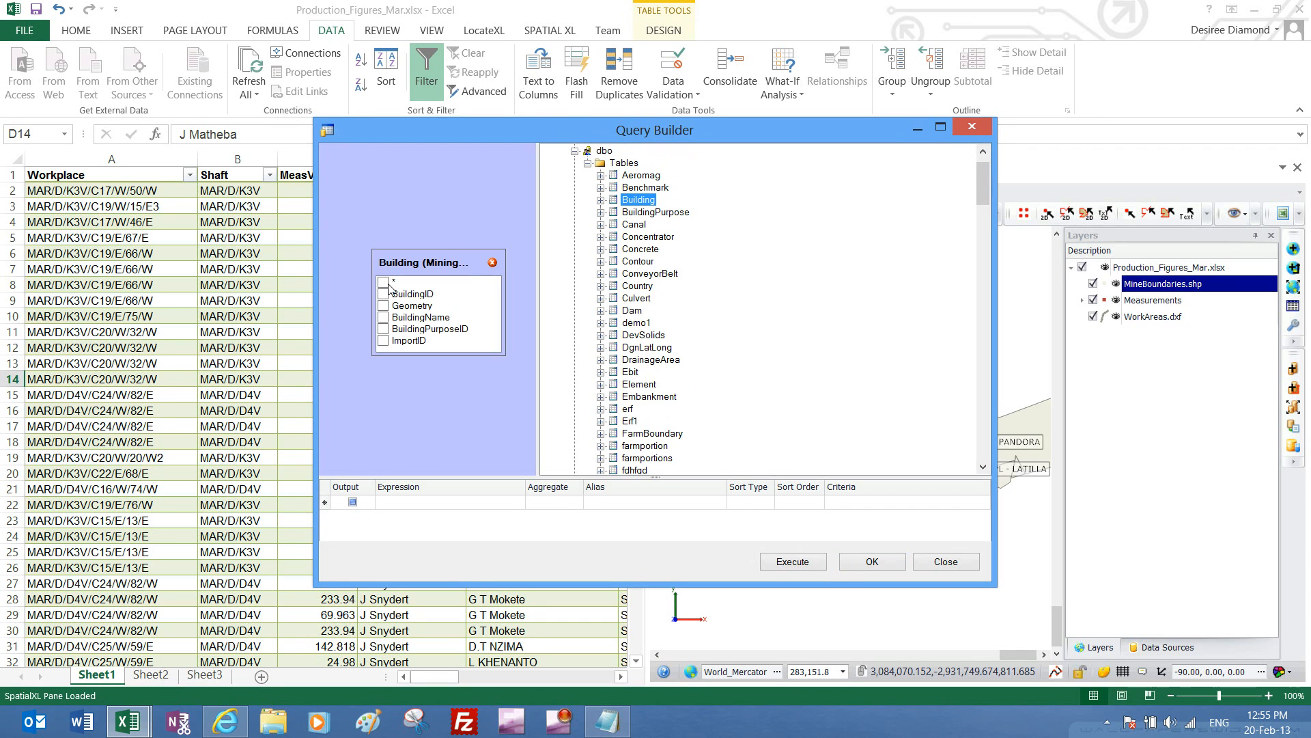
Output all columns of the Building table, preview the query results, and create the layer from the query
click(384, 282)
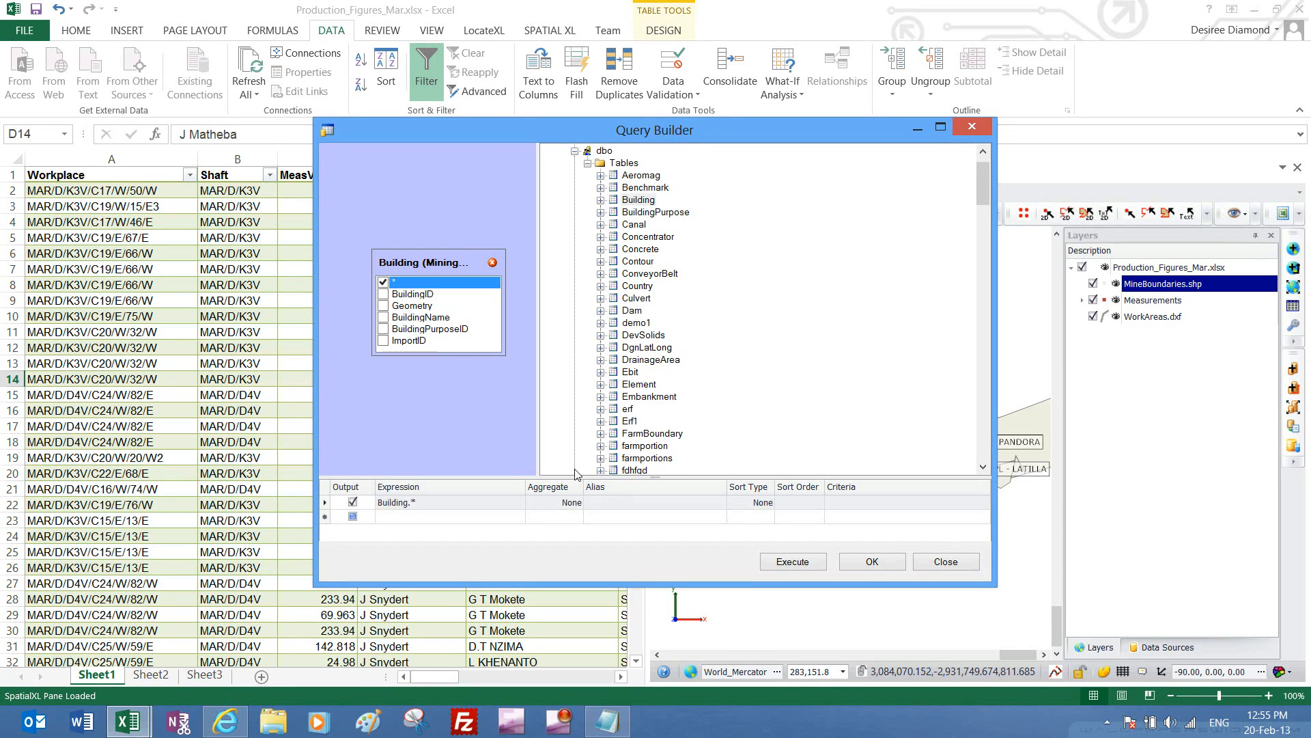
click(816, 562)
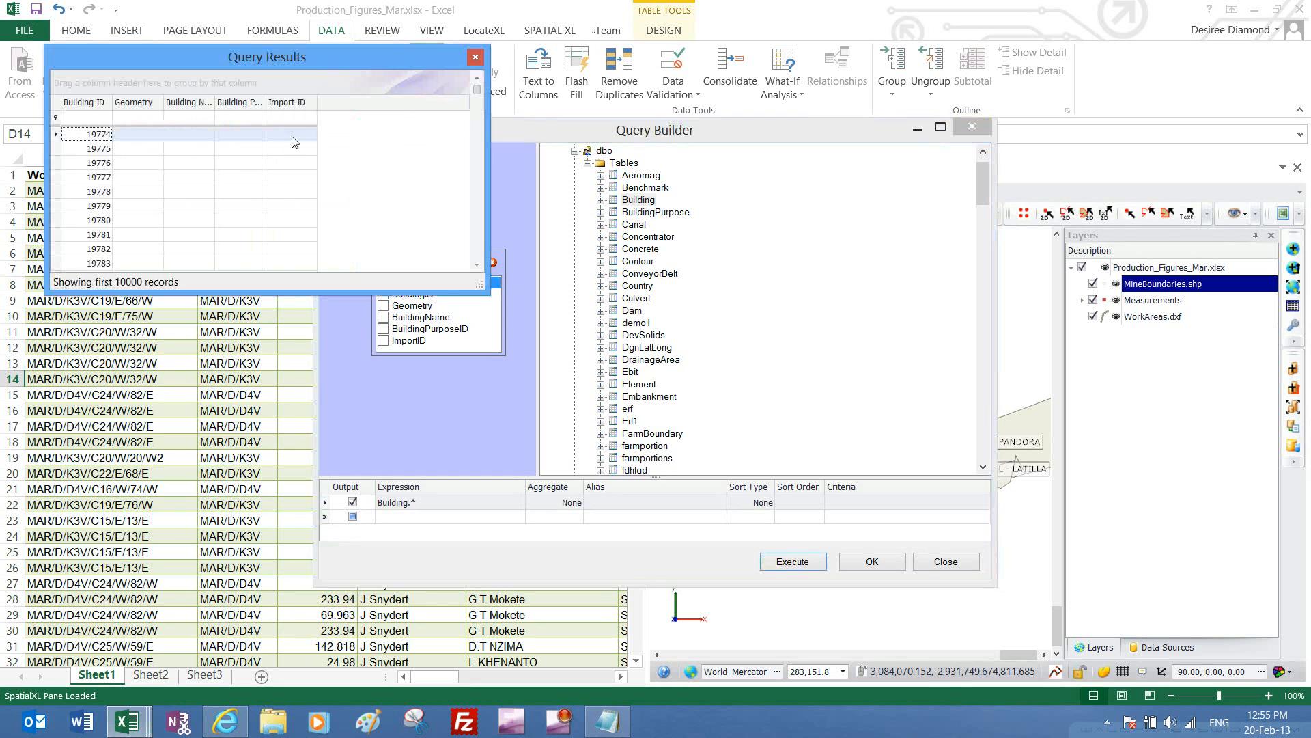
click(476, 57)
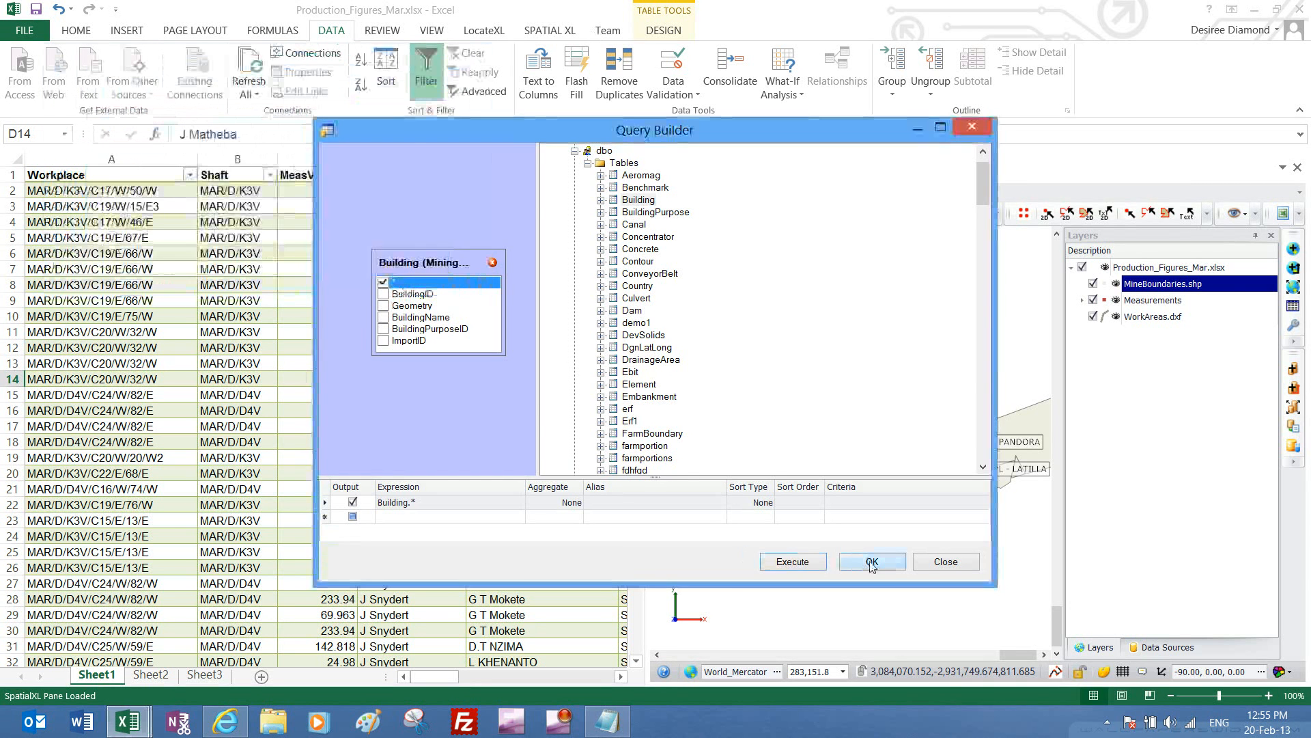
click(871, 562)
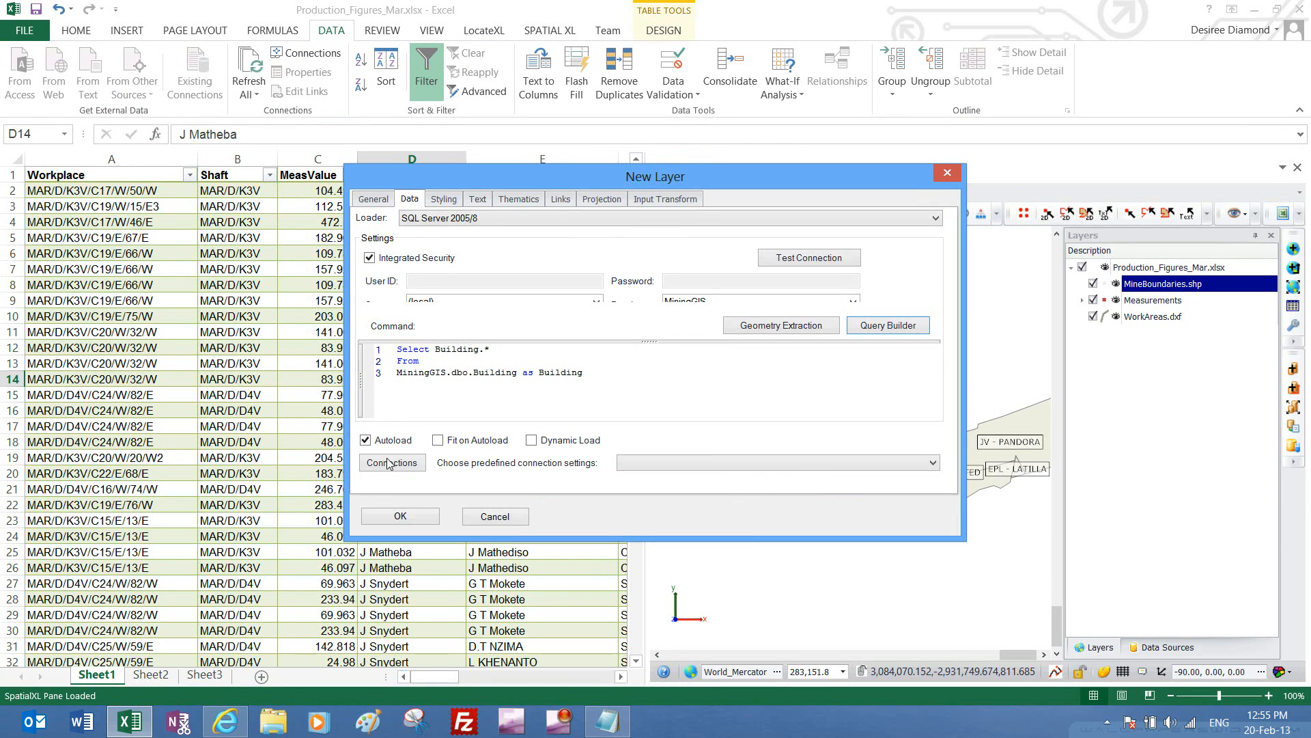
click(383, 517)
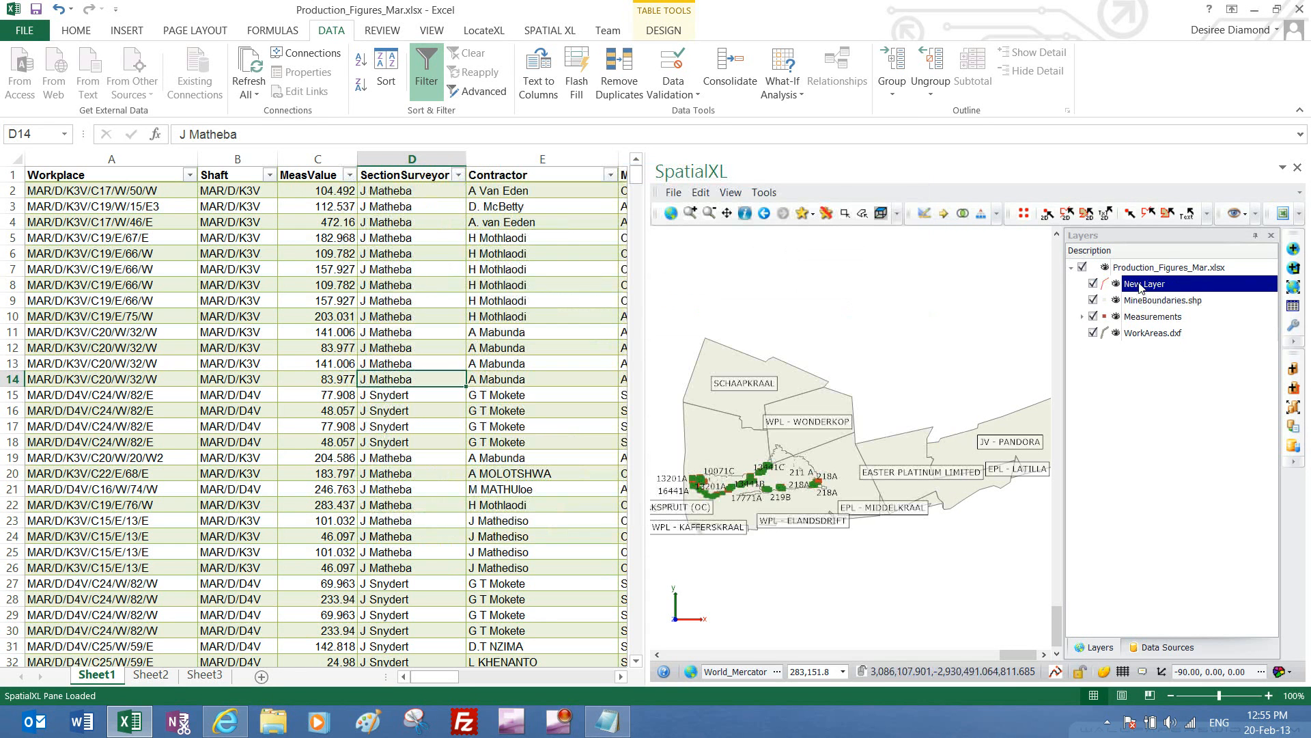
click(670, 214)
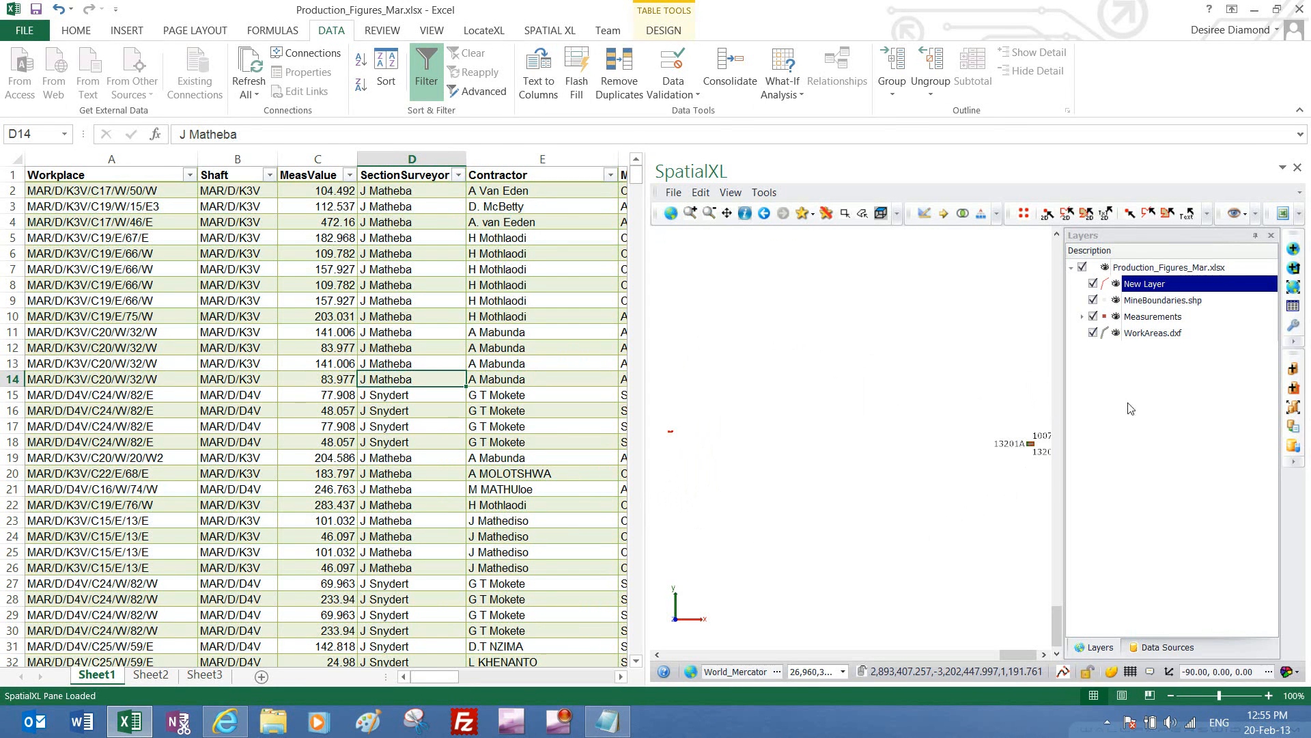
Change the description of the new SQL Server layer to Buildings in its layer properties
right_click(1148, 287)
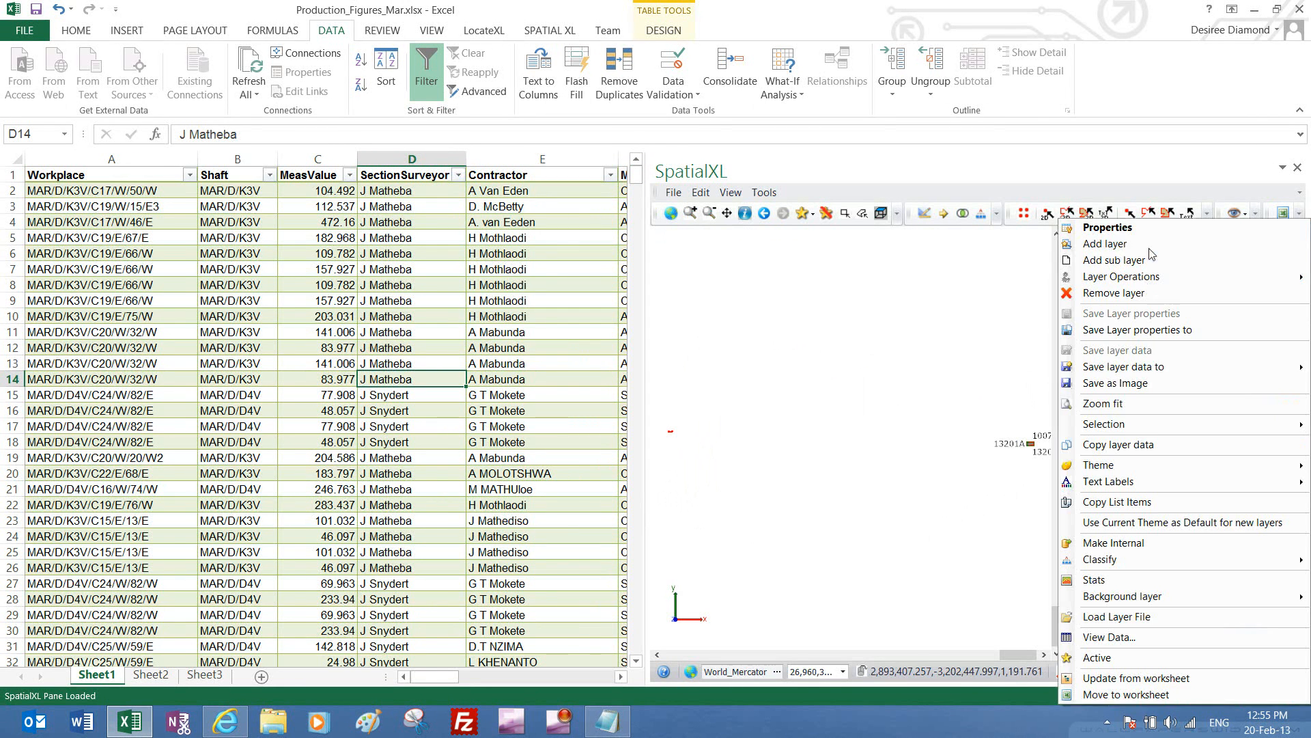
click(1140, 227)
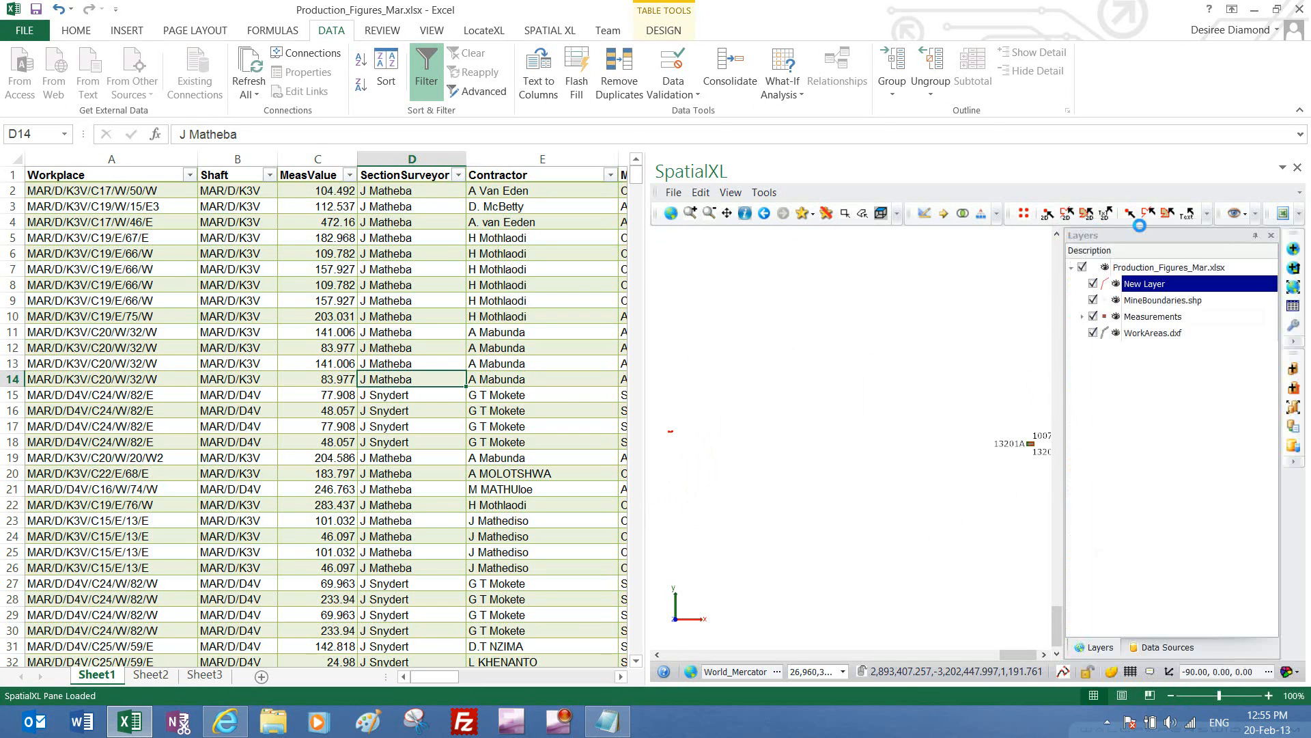
drag(543, 221, 387, 223)
text(Buildings)
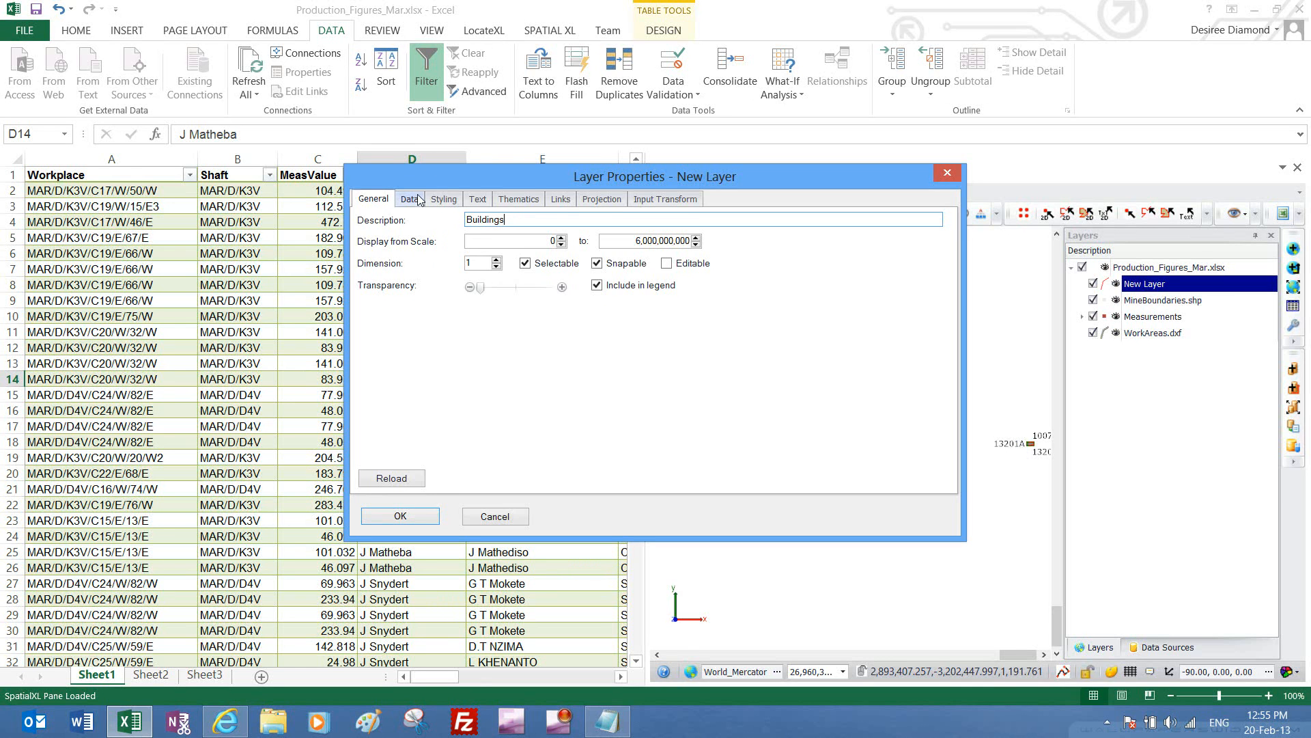
Style the buildings layer with the light orange colour 250, 192, 143 and a border thickness of 1
click(444, 198)
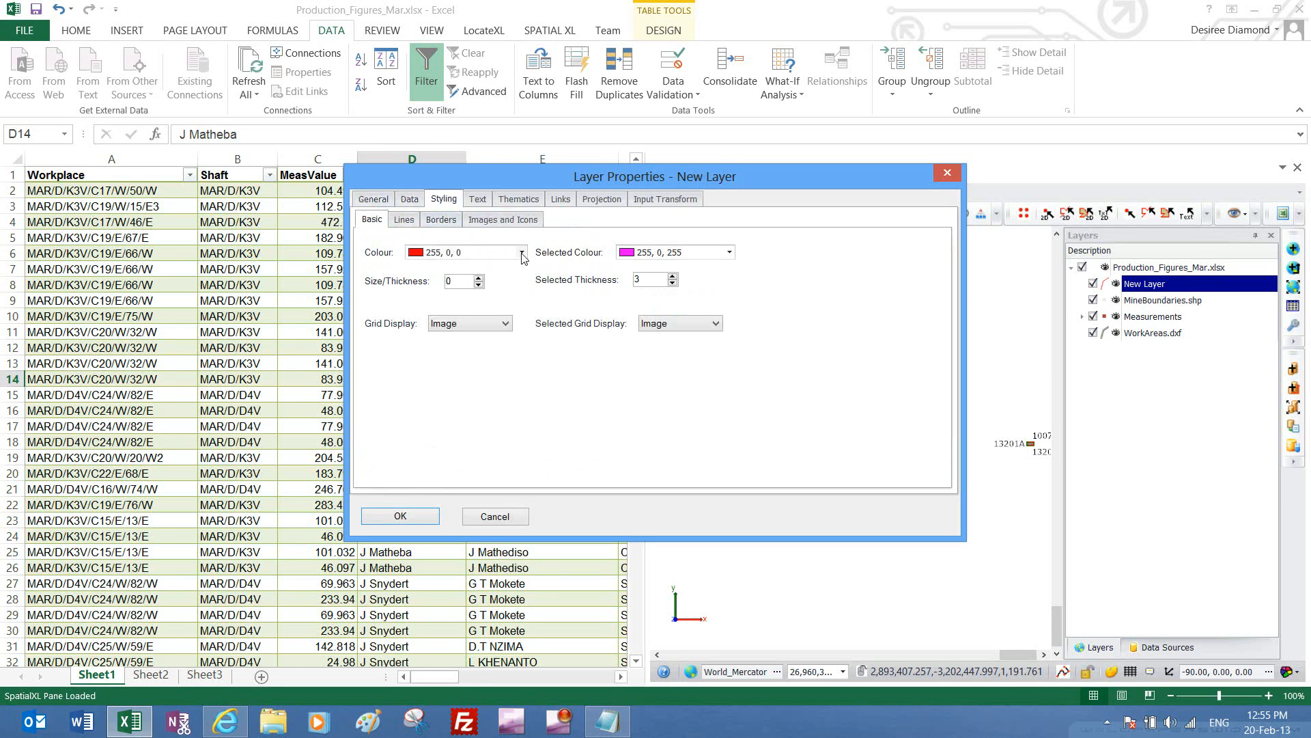
click(523, 252)
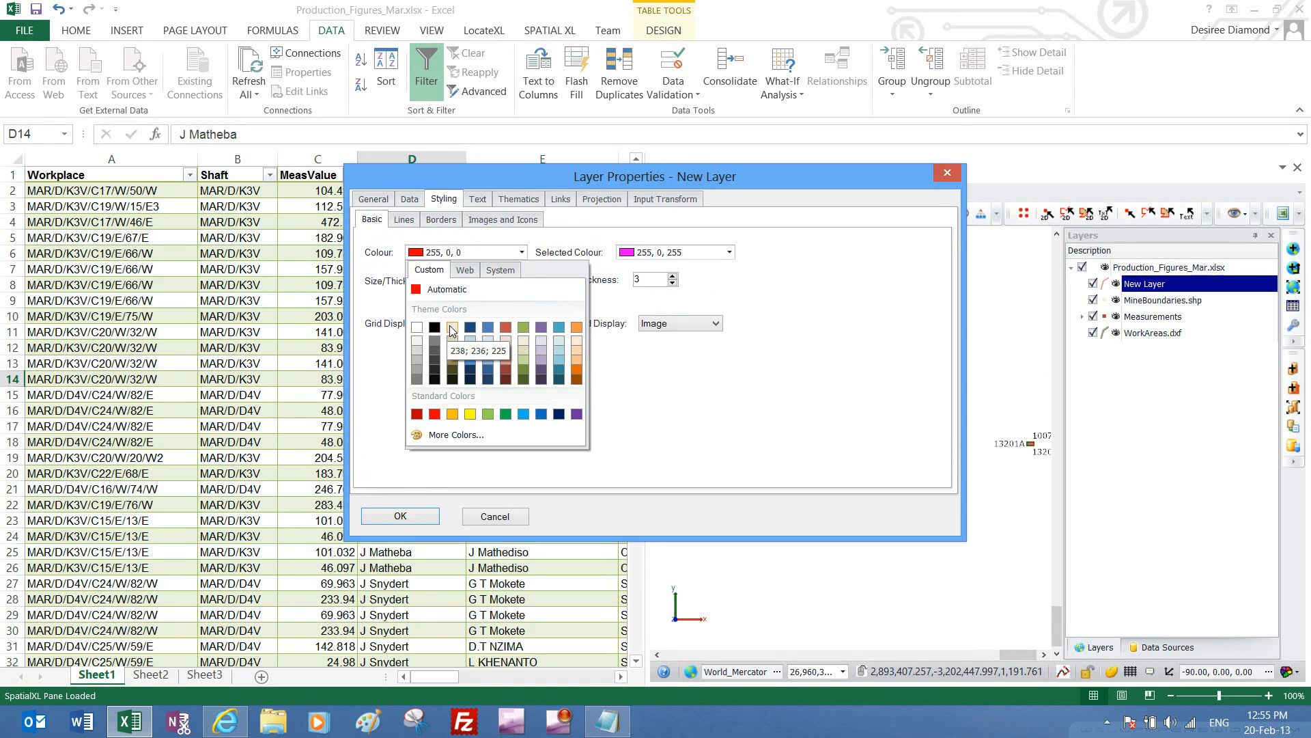
click(577, 351)
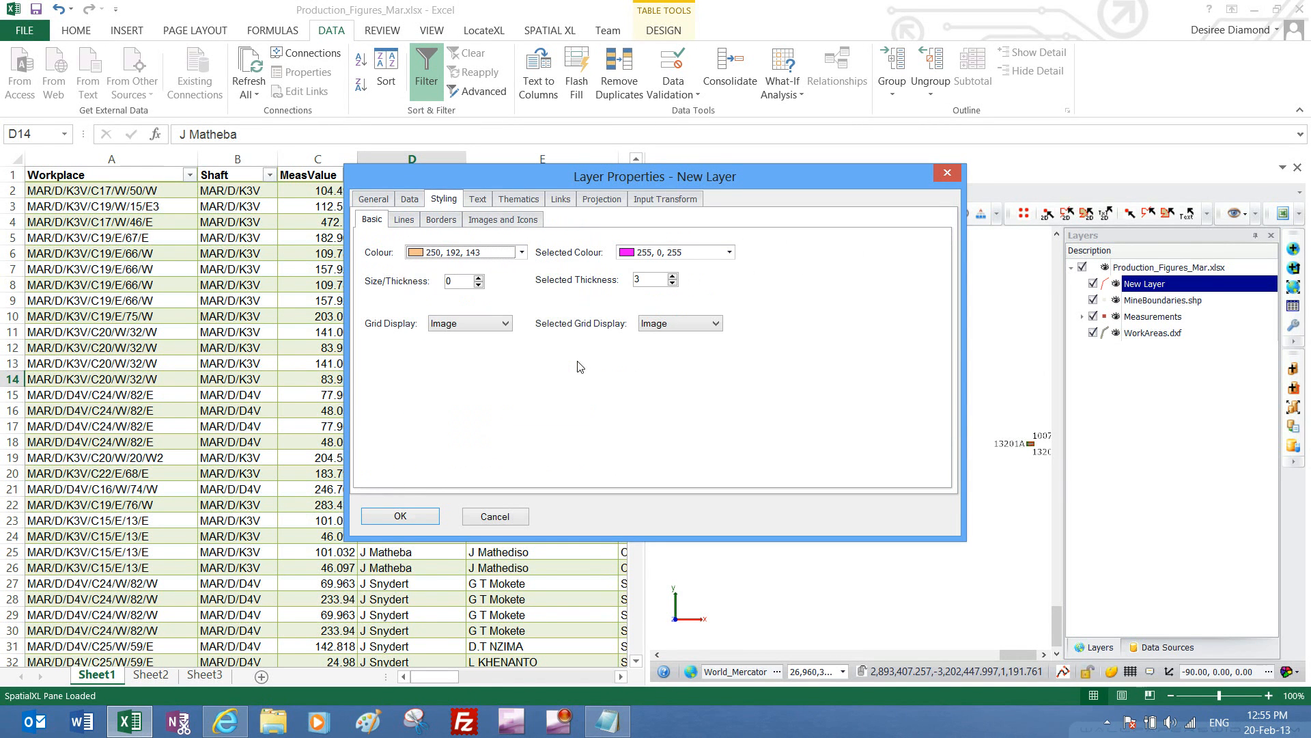
click(479, 278)
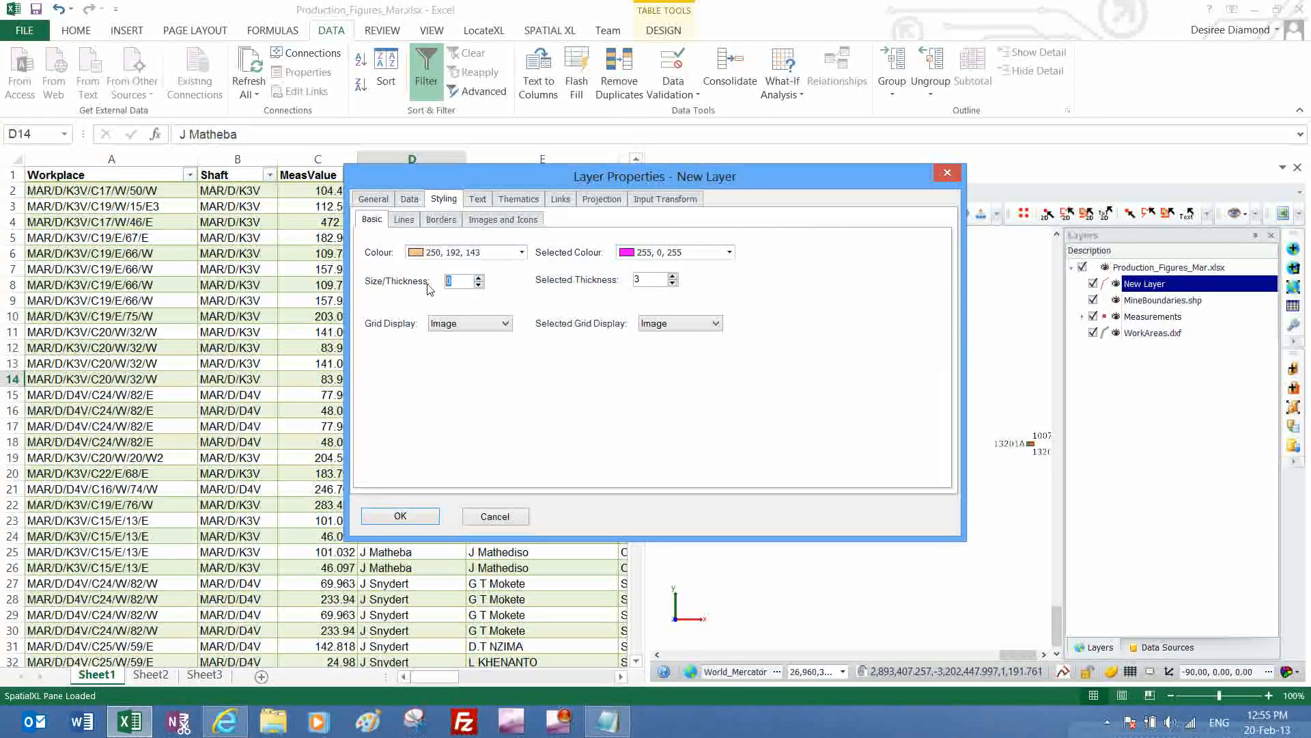
click(439, 220)
double_click(447, 244)
text(1)
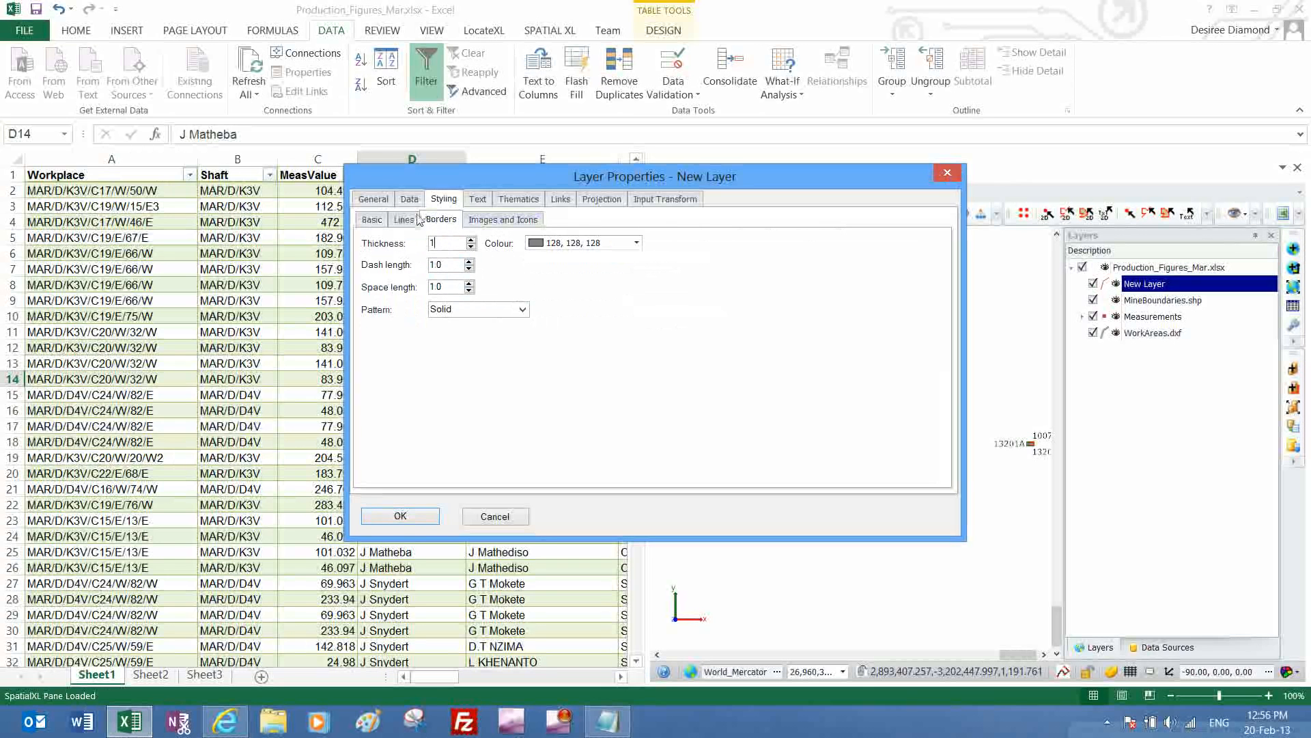
Assign the predefined projection Hartebeesthoek94 / Lo27 to the buildings layer and apply its properties
click(601, 198)
click(449, 230)
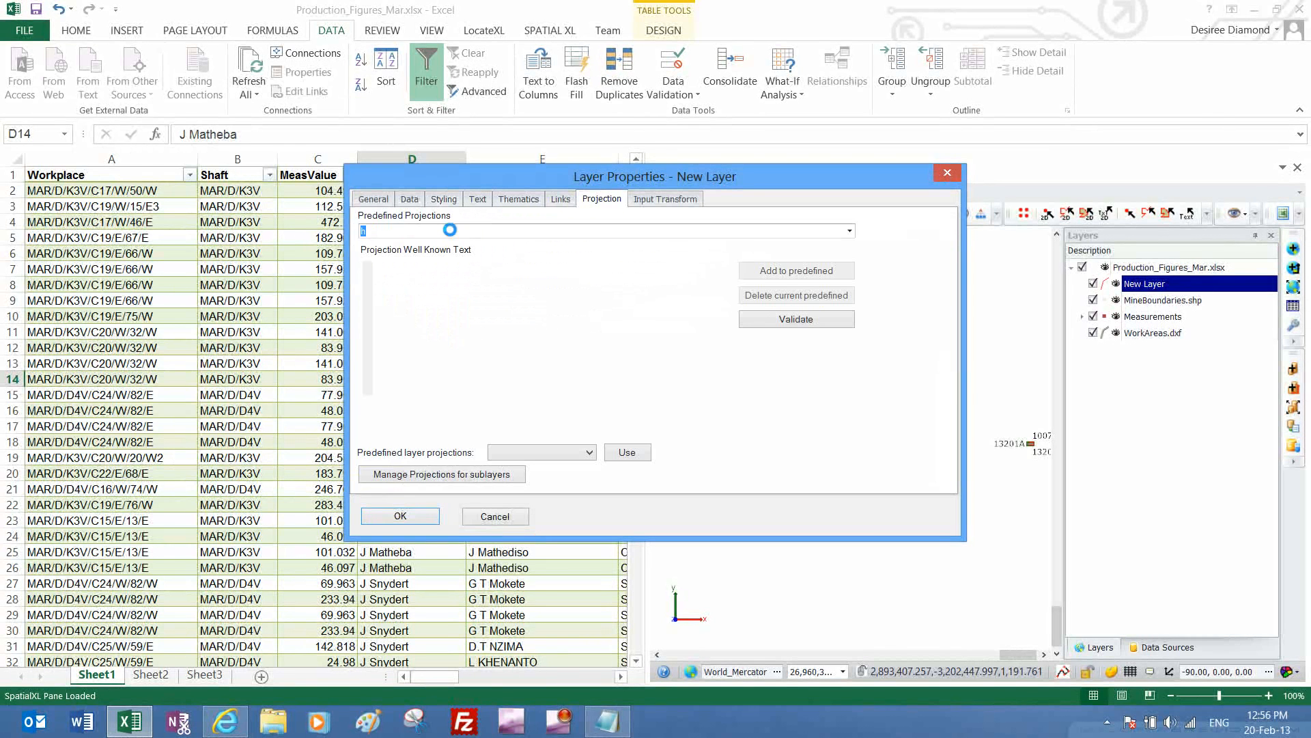
text(hart)
key(End)
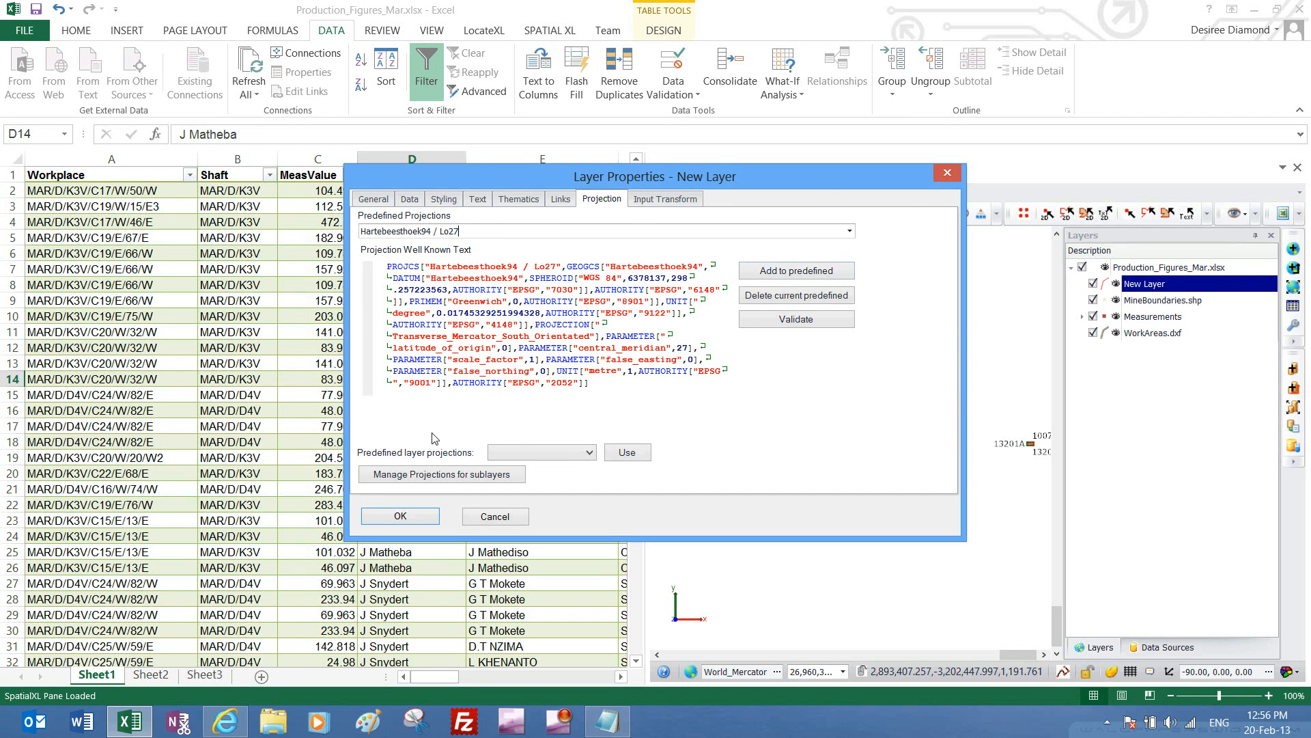
click(396, 516)
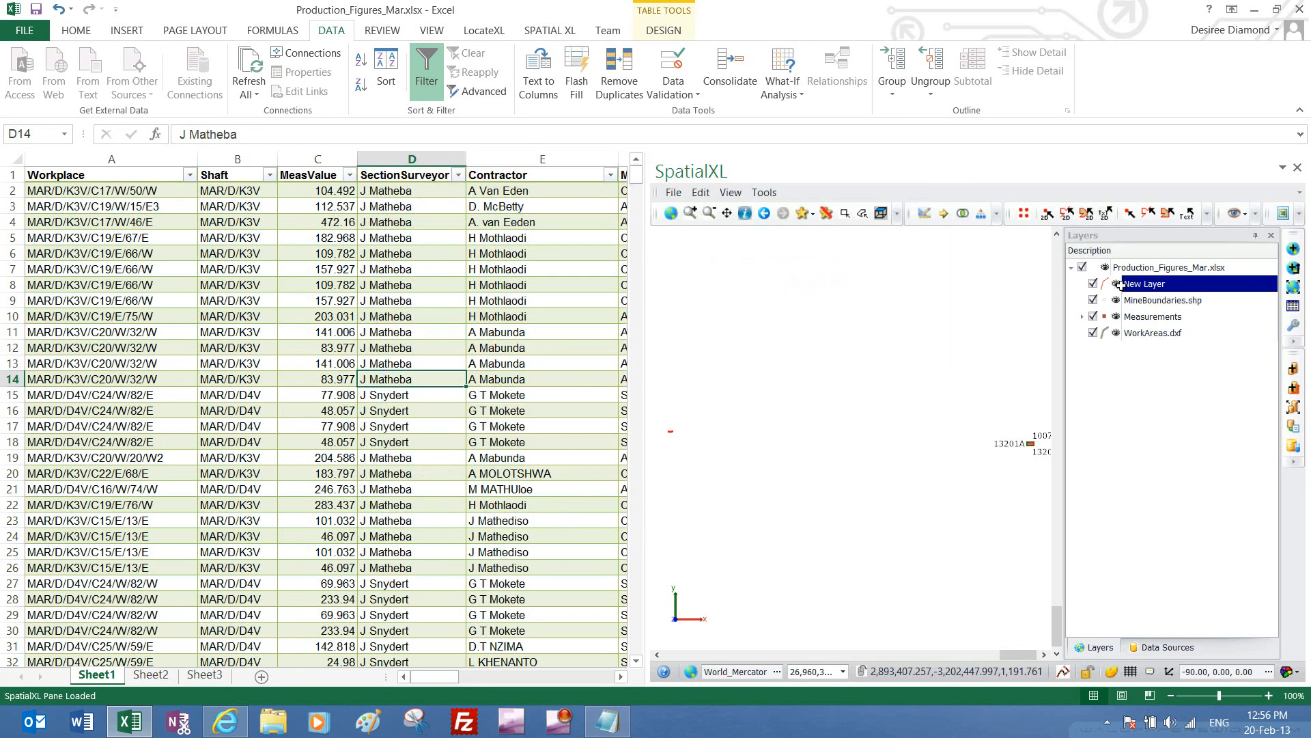
Examine how the buildings line up with the mine boundaries, work areas and measurements, from the full extent down to individual buildings
click(671, 213)
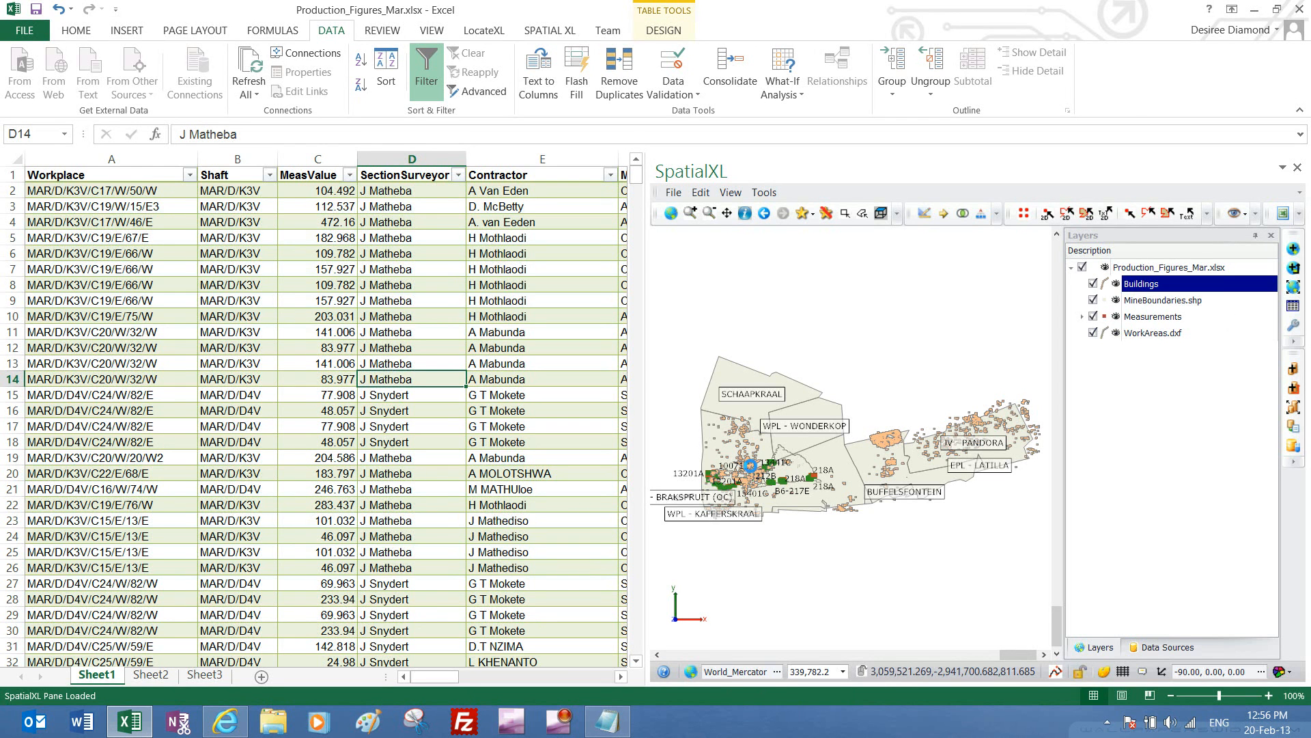
scroll(750, 466, up, 1)
scroll(740, 483, up, 1)
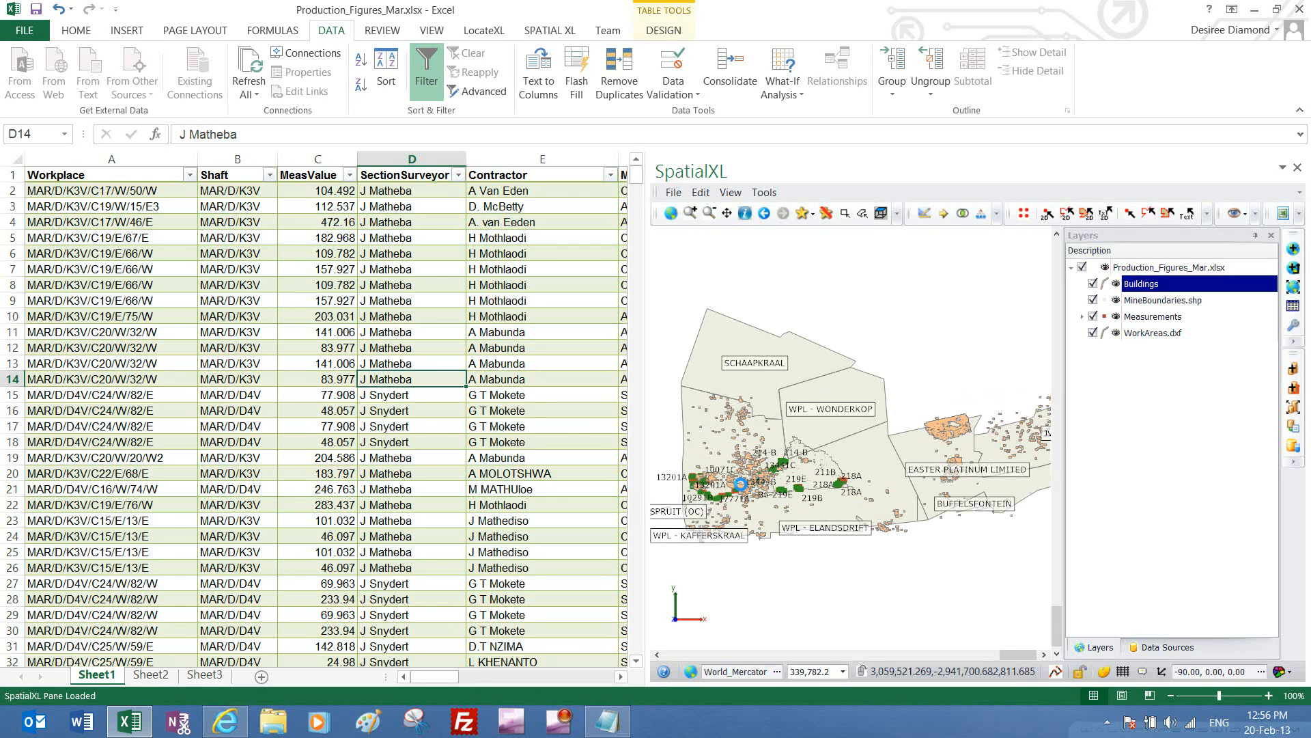
scroll(740, 487, up, 3)
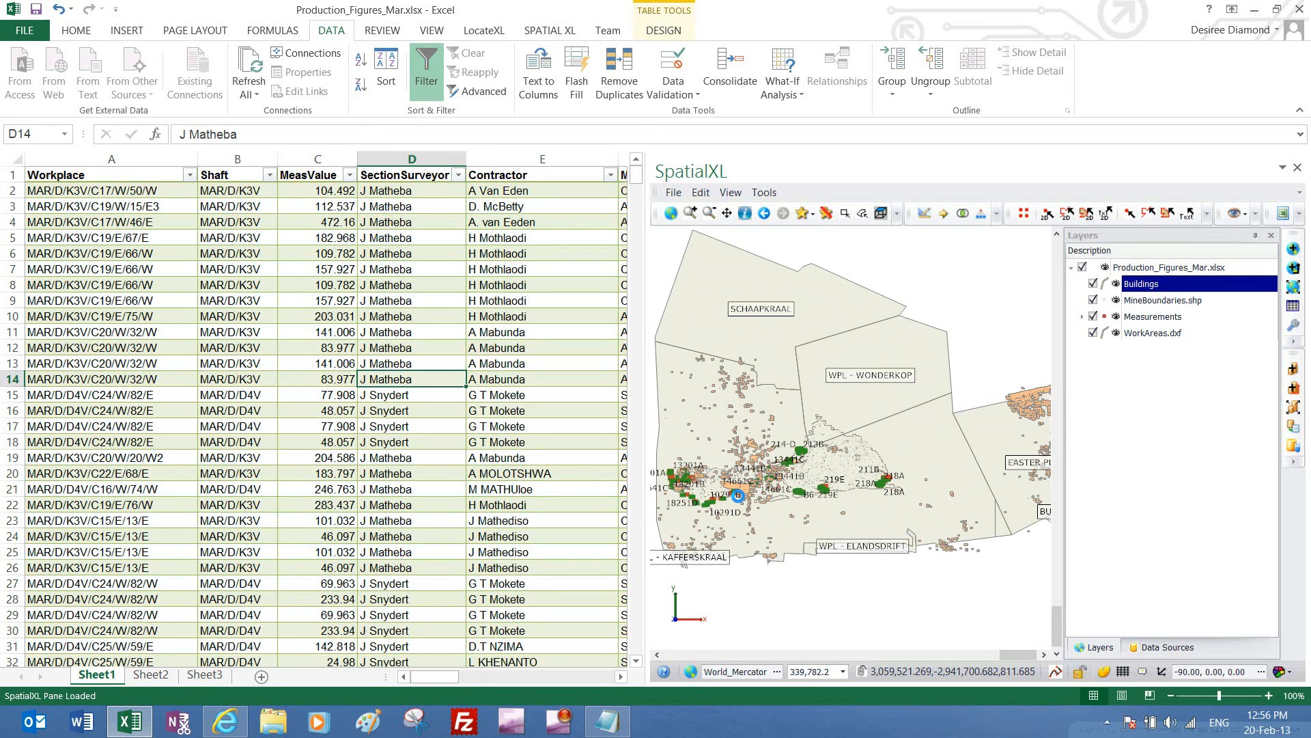
scroll(741, 491, up, 3)
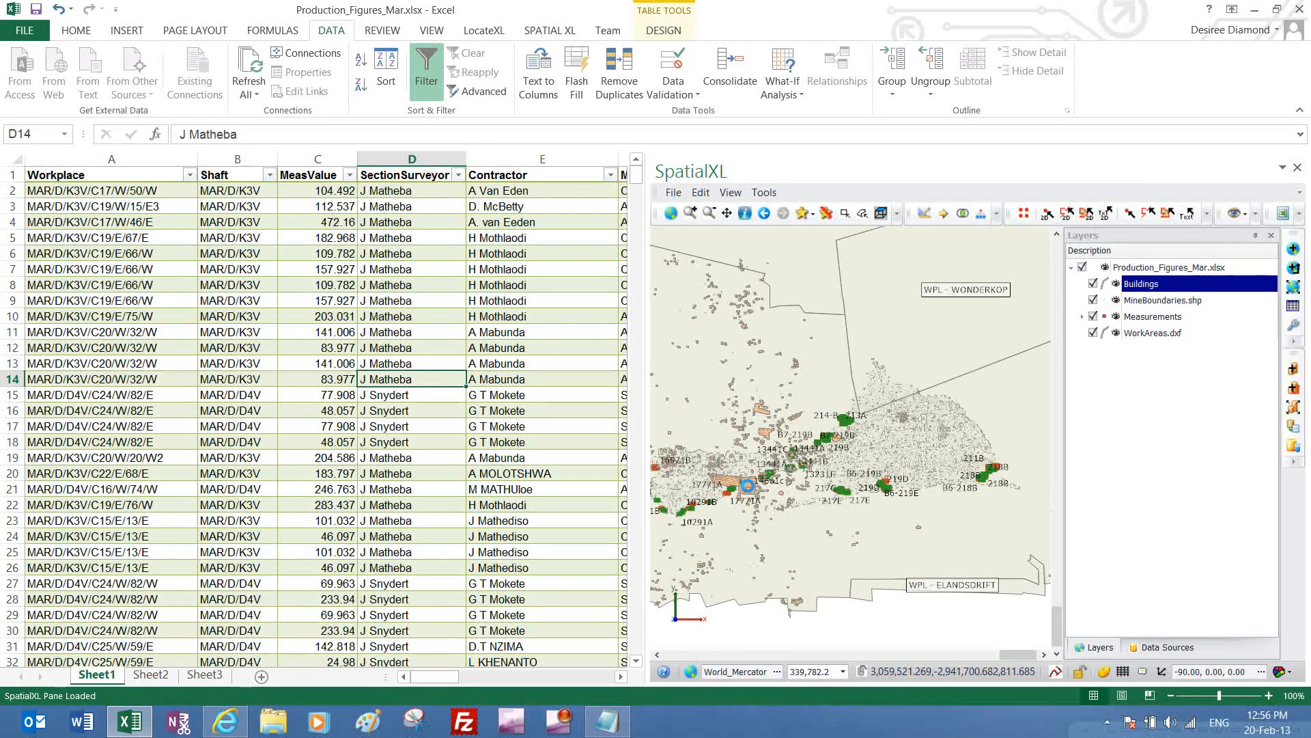
scroll(748, 486, up, 4)
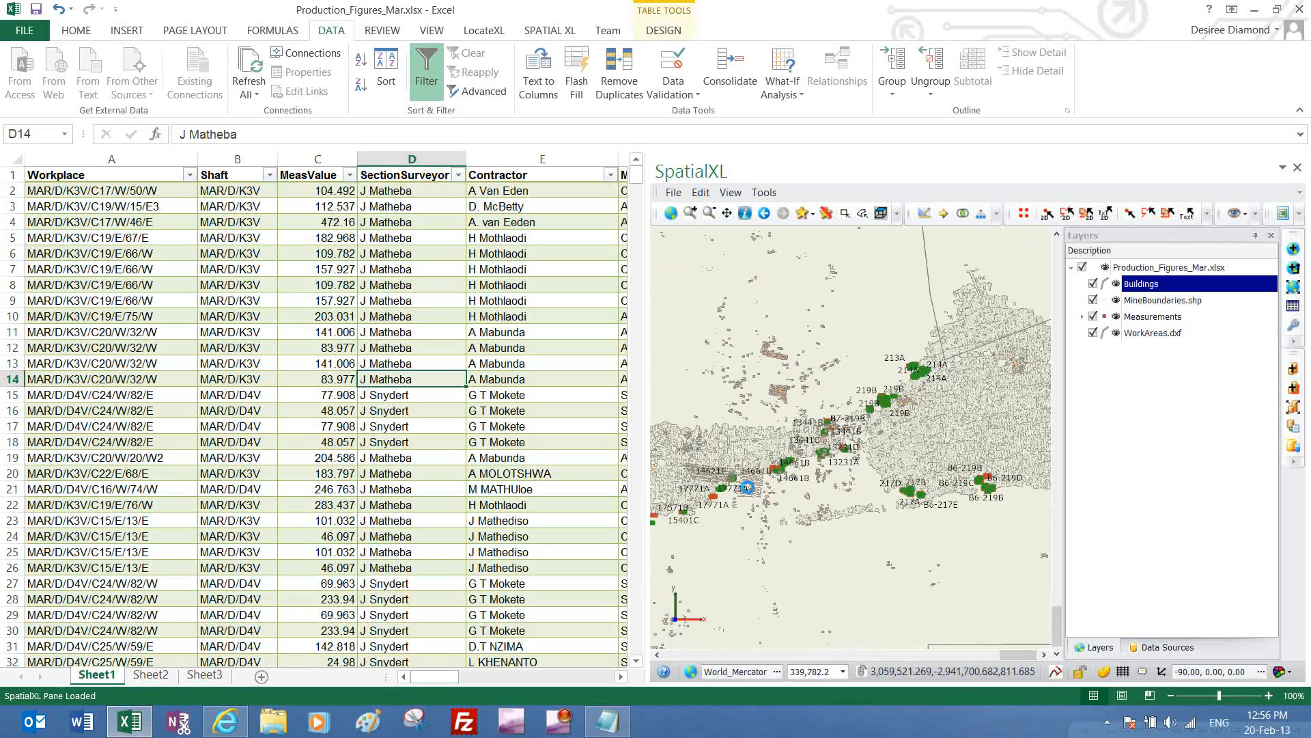
scroll(745, 488, up, 4)
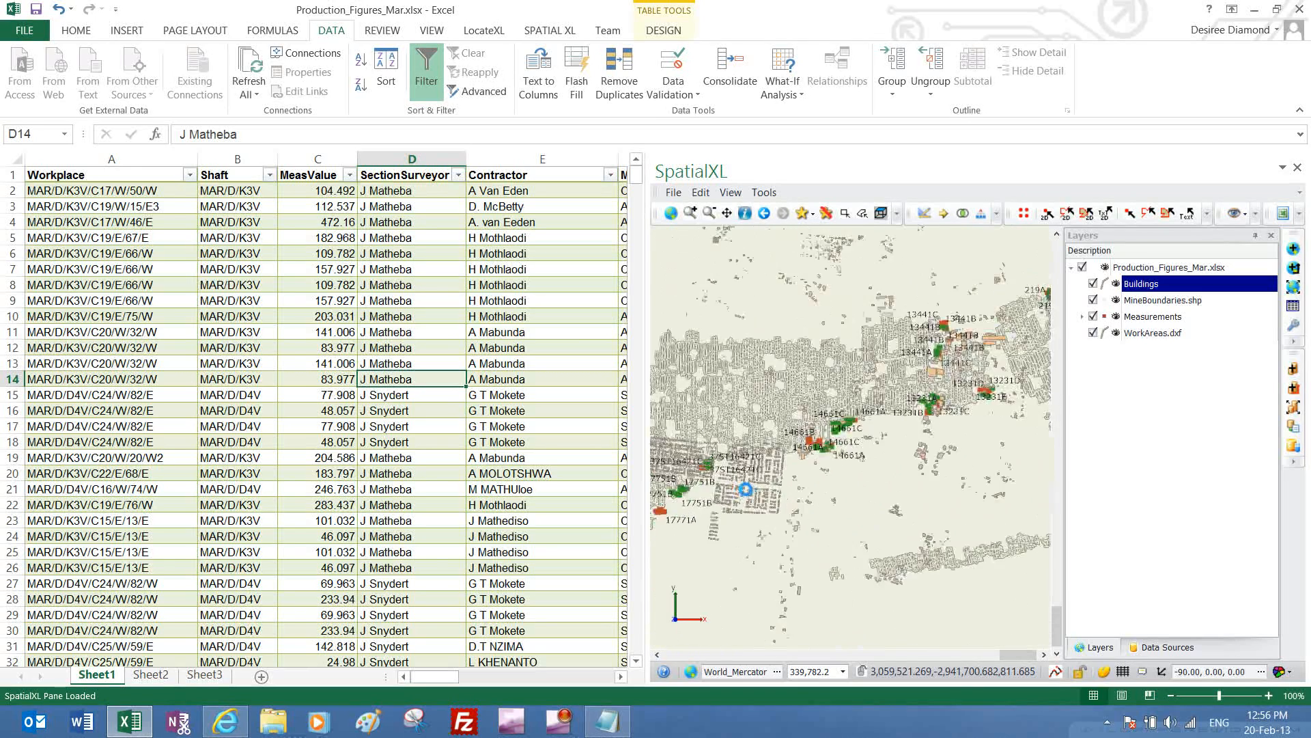
scroll(745, 488, up, 2)
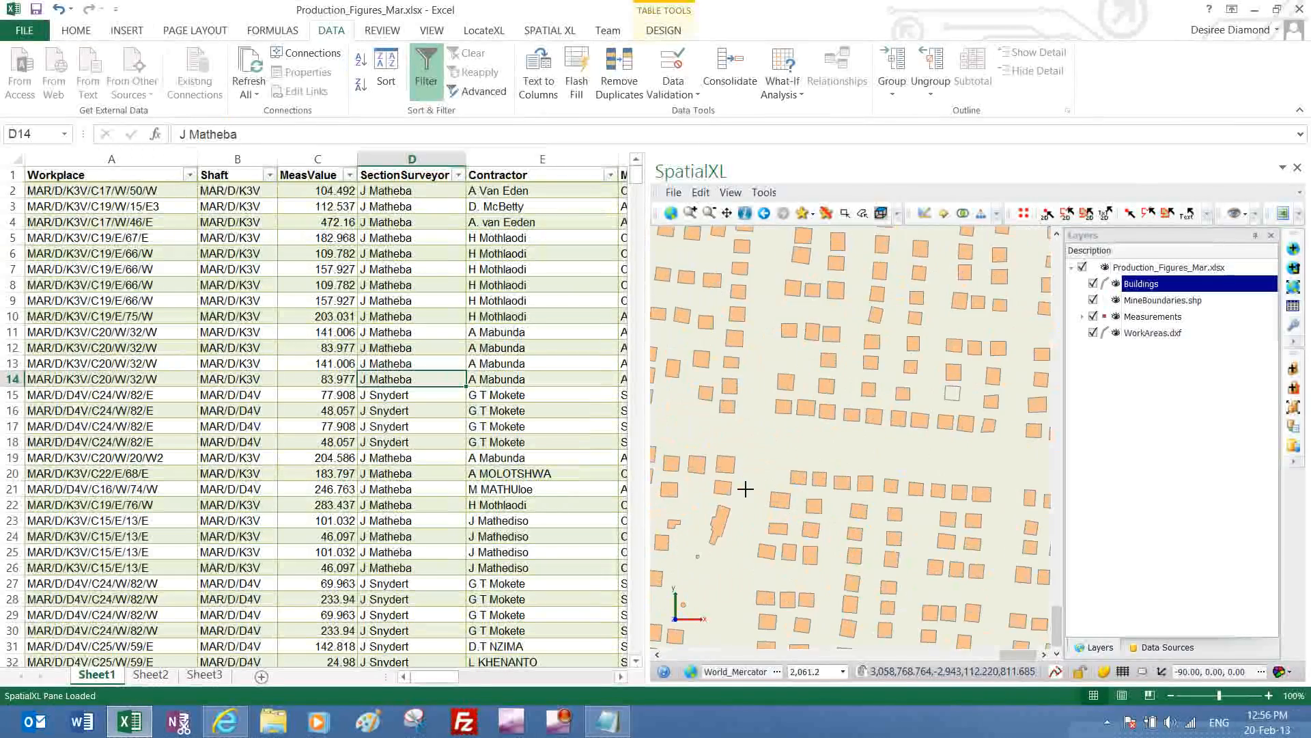
scroll(746, 488, down, 5)
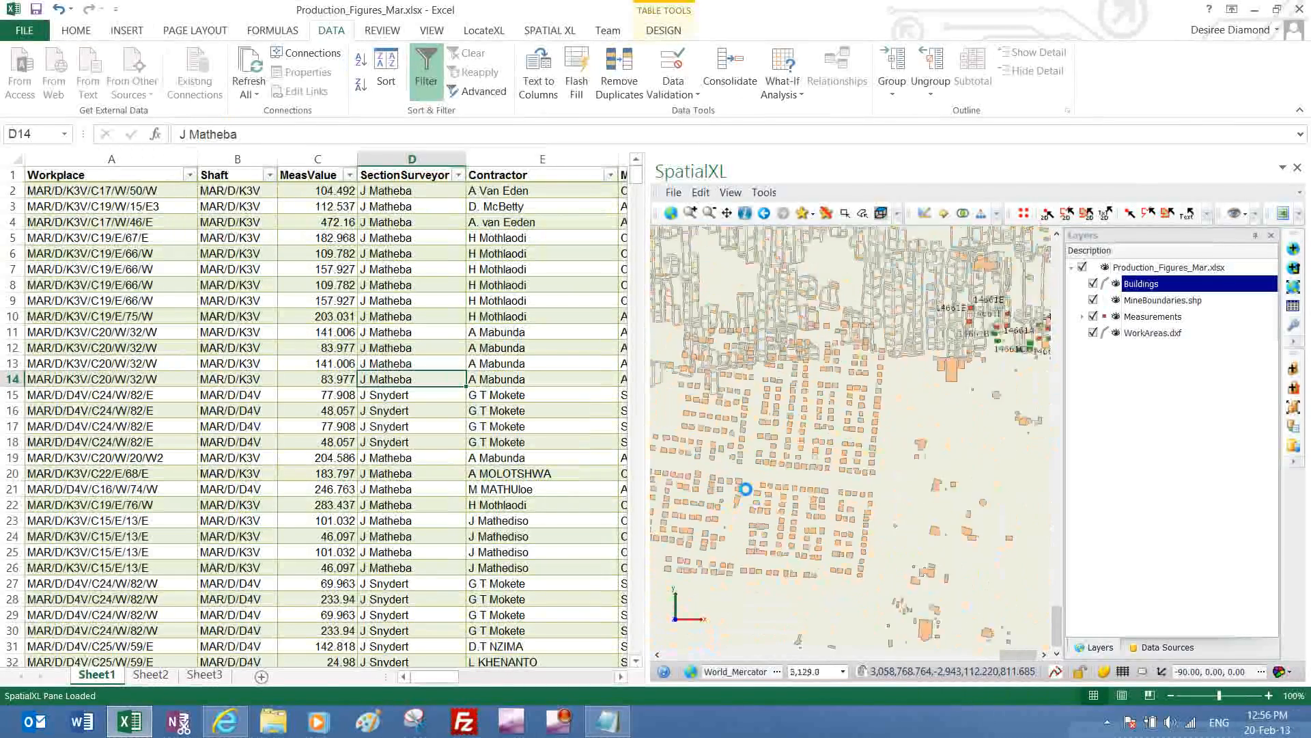
scroll(746, 488, down, 5)
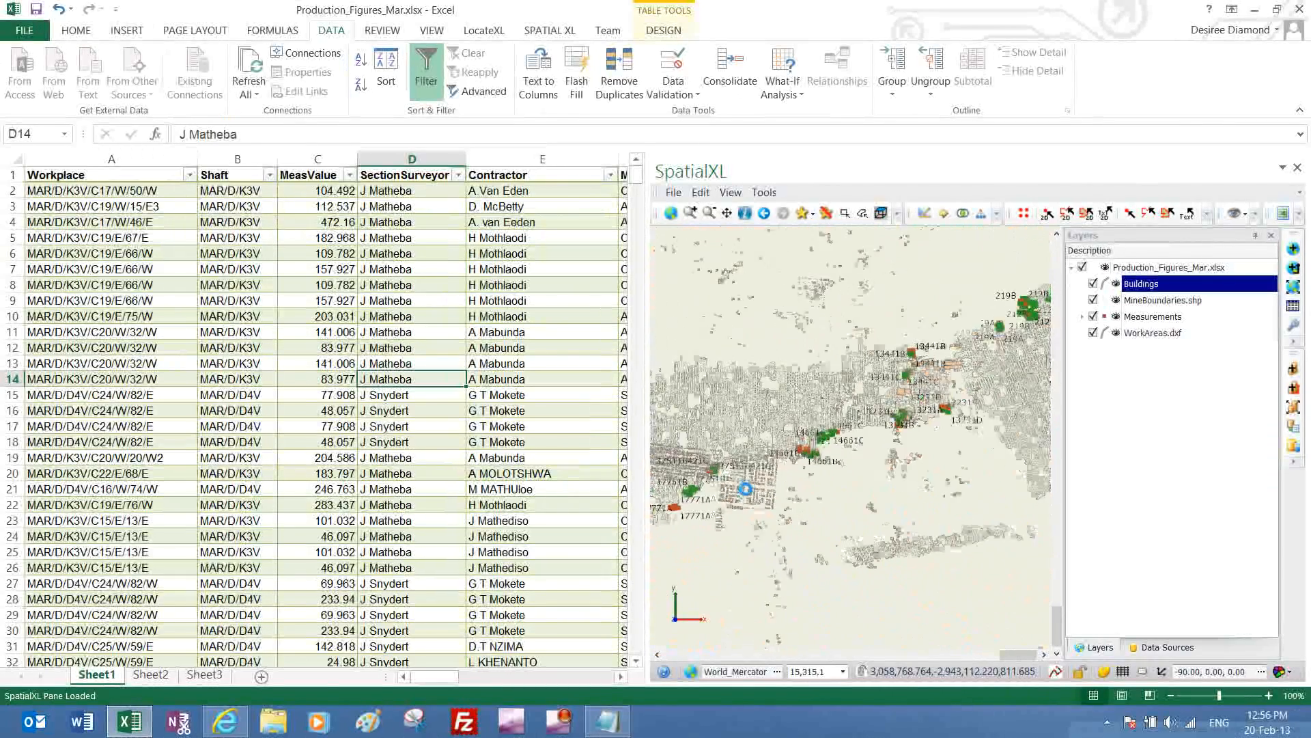
click(671, 213)
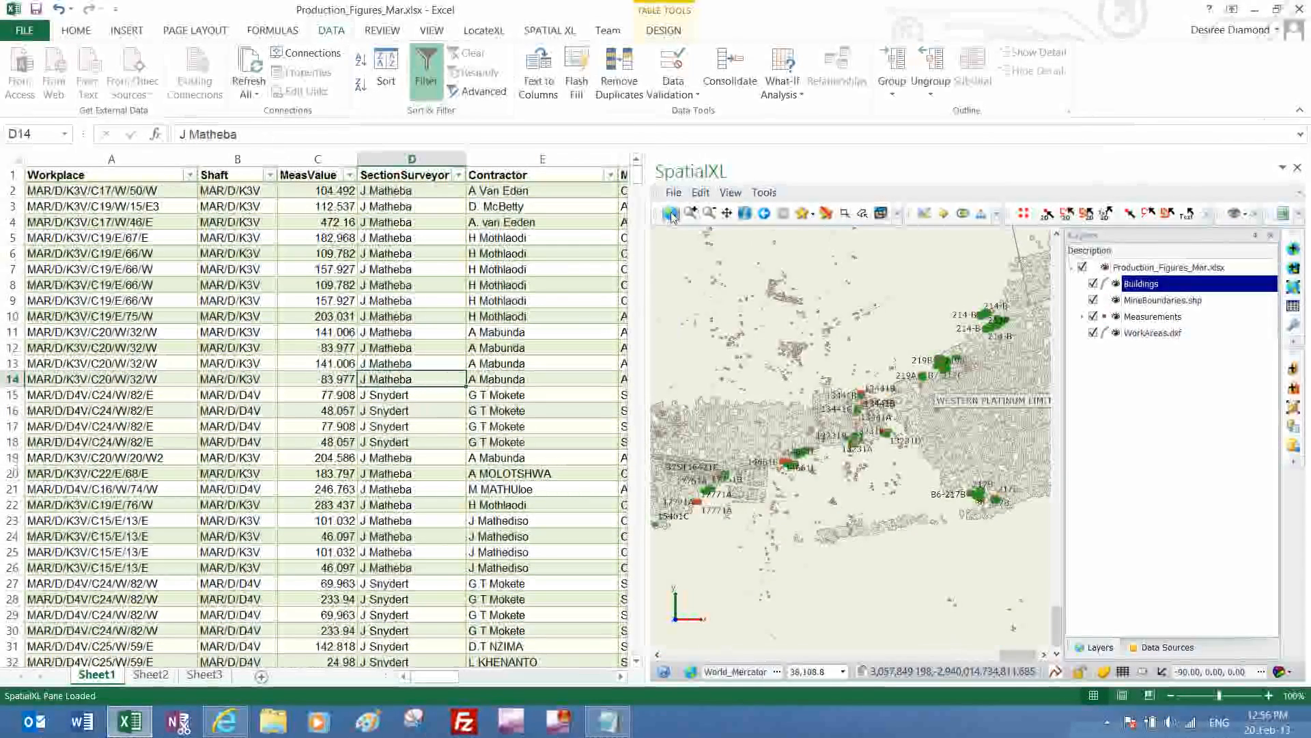
click(673, 216)
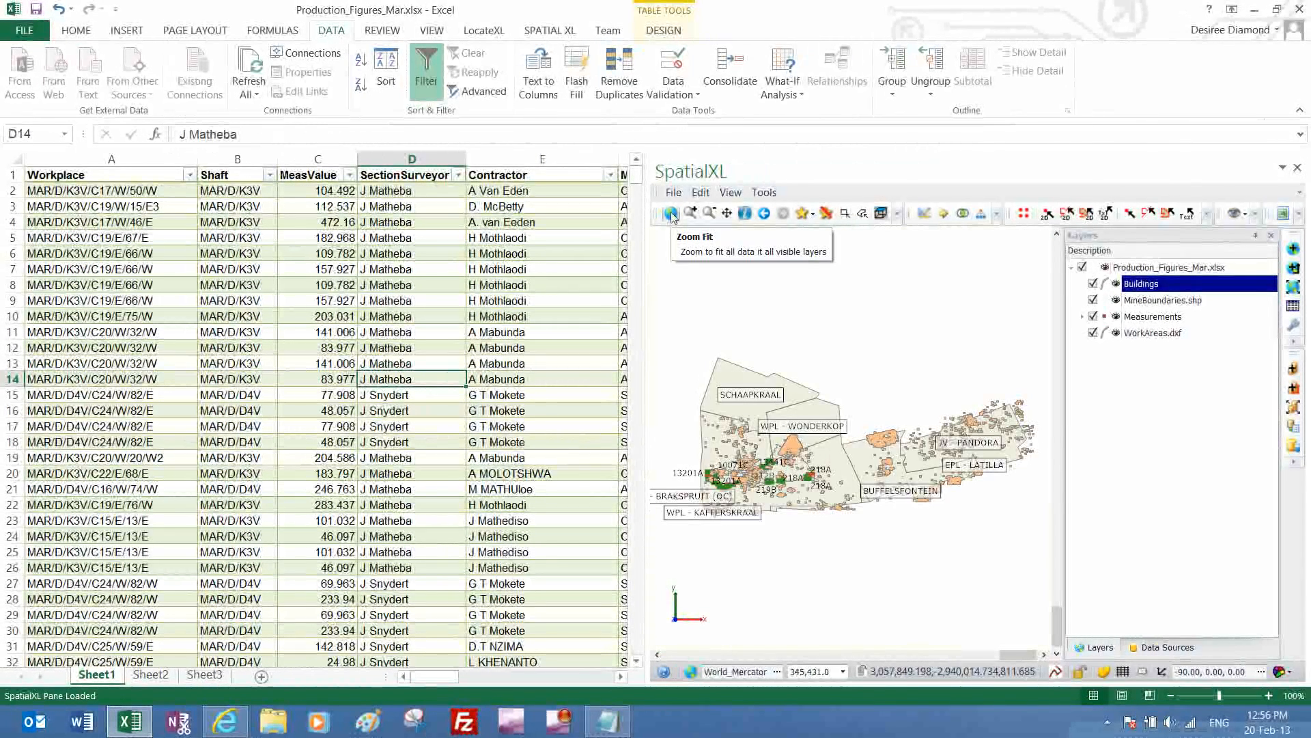
View the map from above the current view and orbit it to examine the underground workings and measurement points in 3D
click(1235, 215)
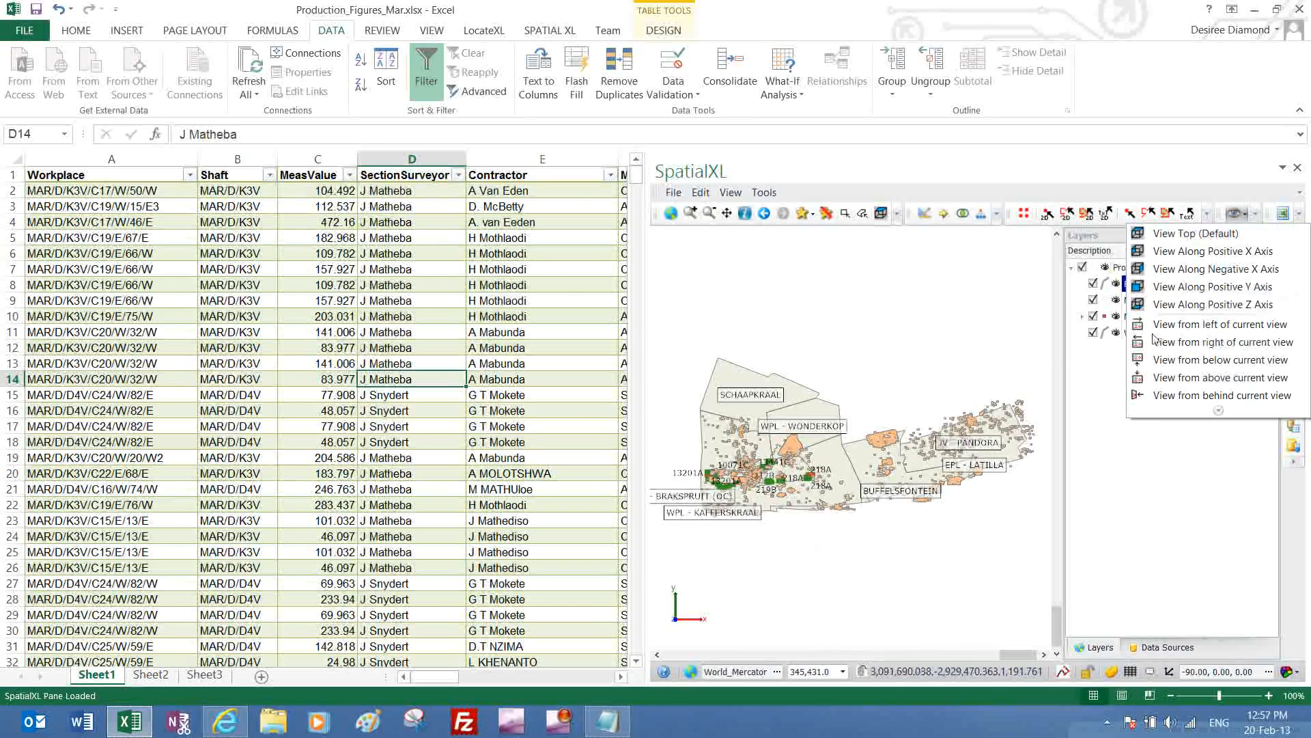
click(1182, 380)
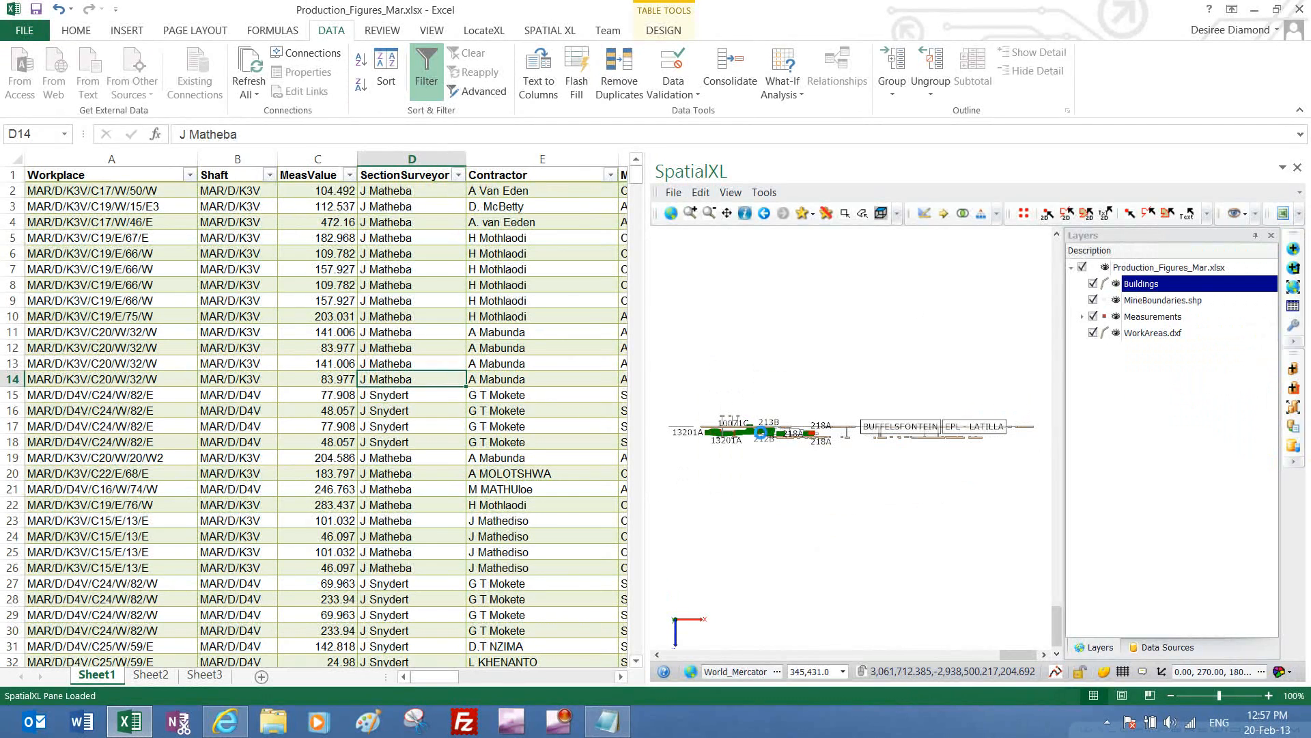
scroll(760, 432, up, 2)
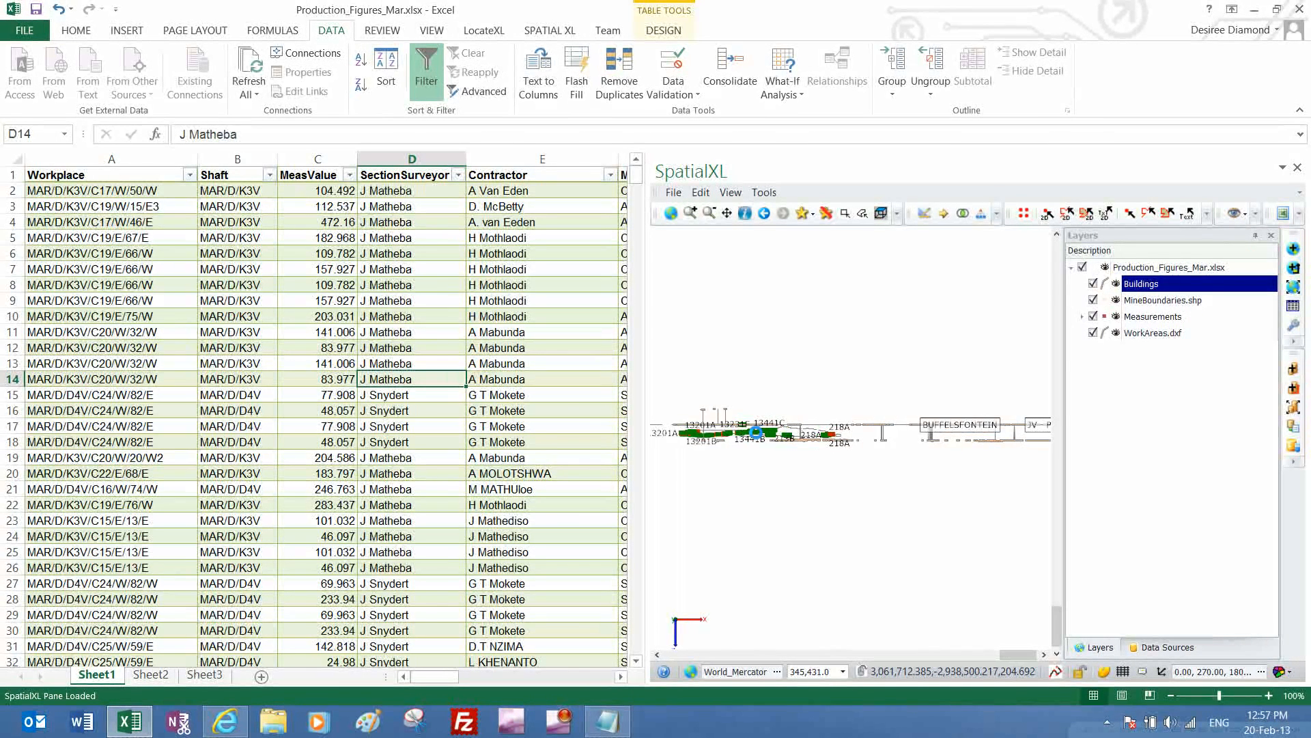
scroll(756, 432, up, 1)
scroll(756, 431, up, 3)
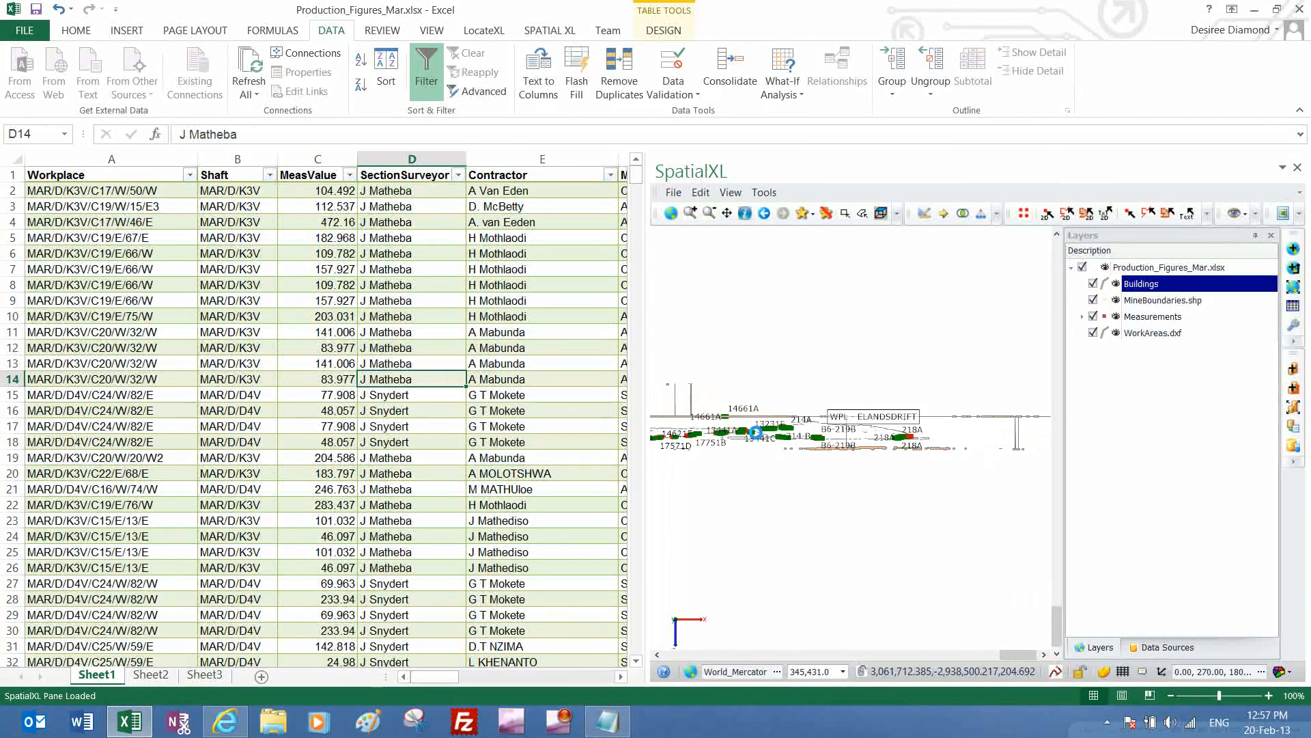
scroll(748, 428, up, 1)
scroll(747, 427, up, 4)
scroll(748, 427, up, 3)
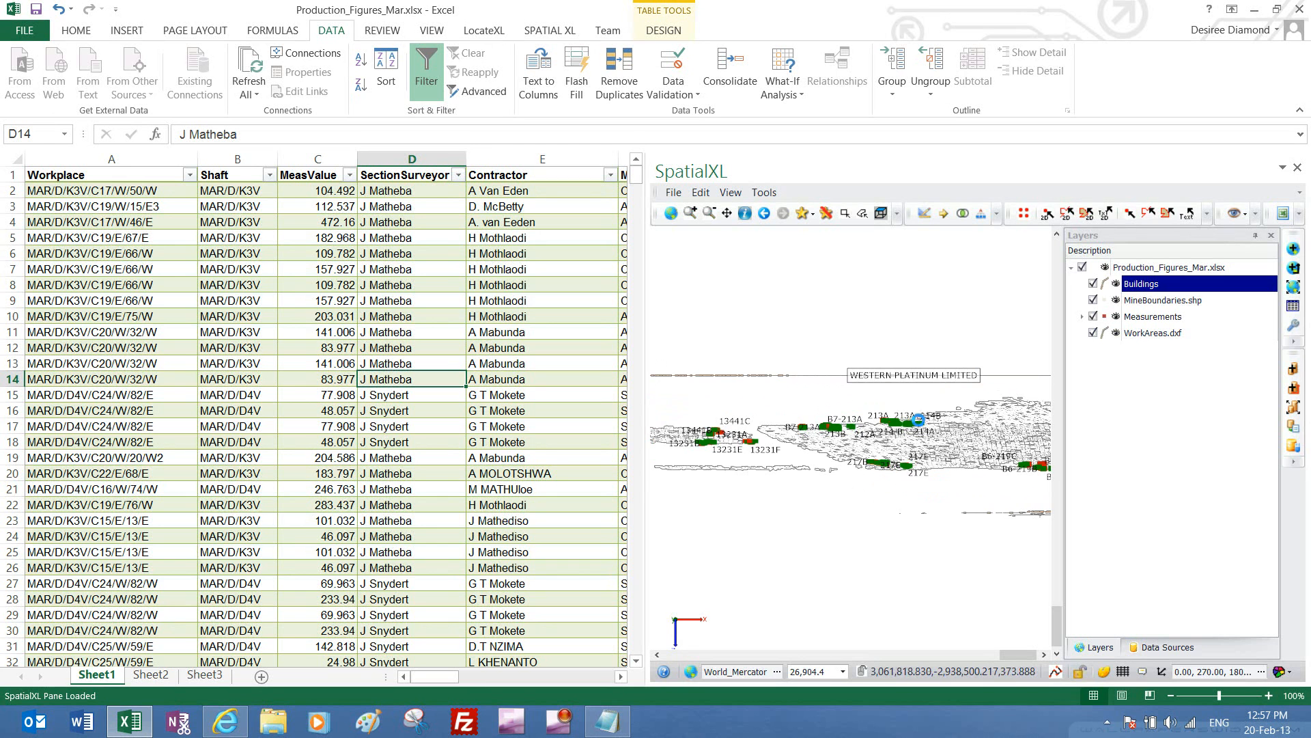
scroll(918, 419, up, 2)
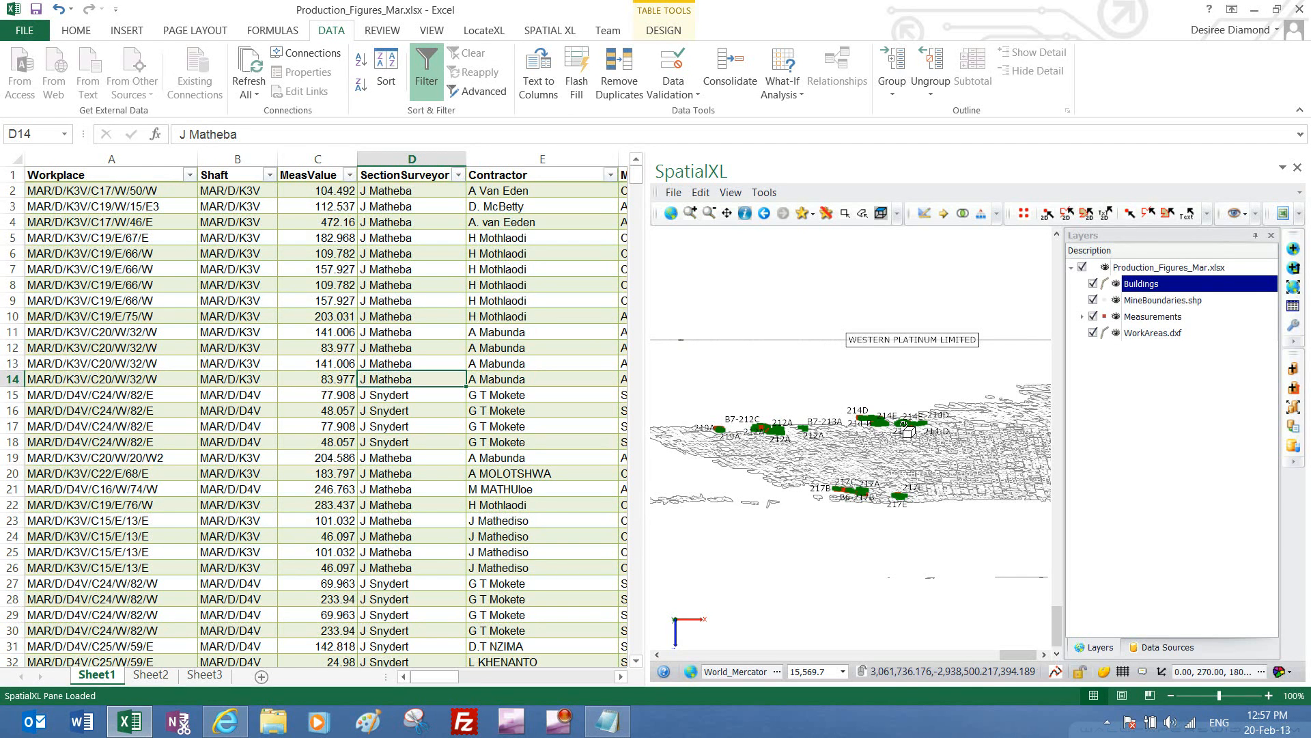
drag(904, 425, 893, 453)
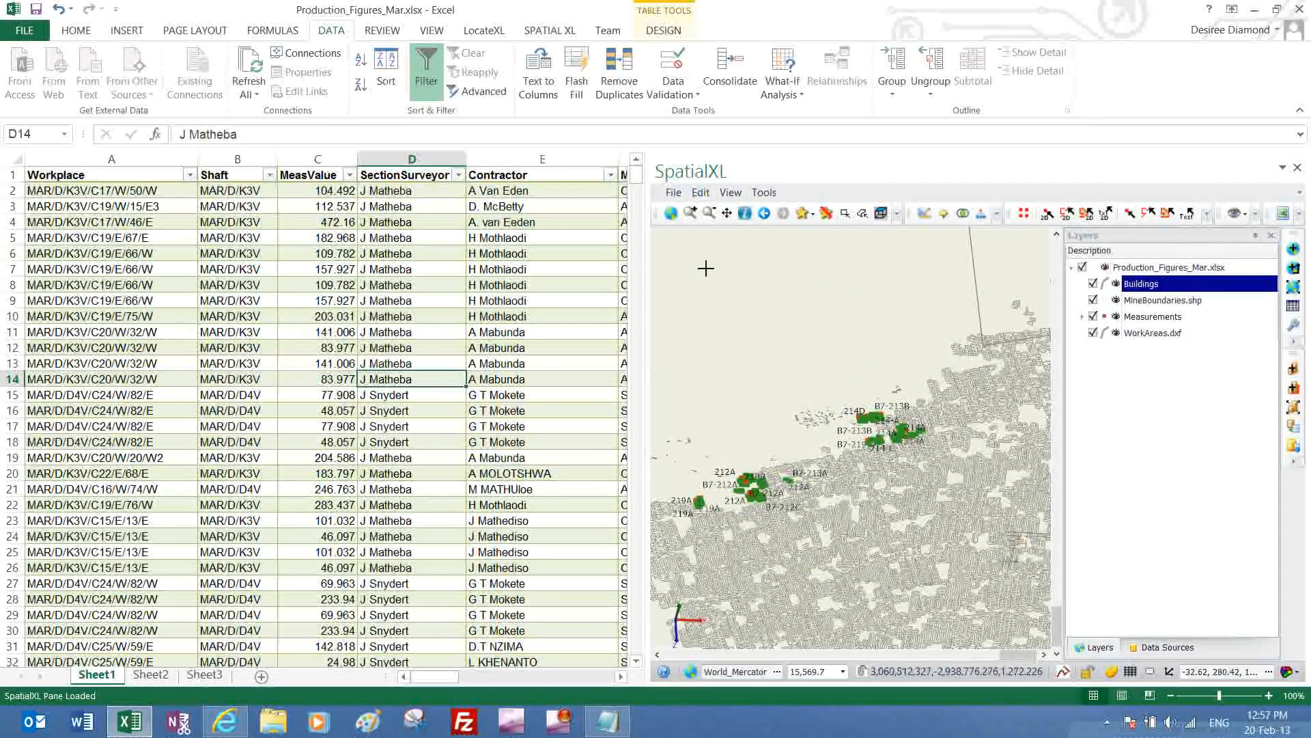
Restore the default top view and fit the map to all visible layers
click(1236, 214)
click(1227, 234)
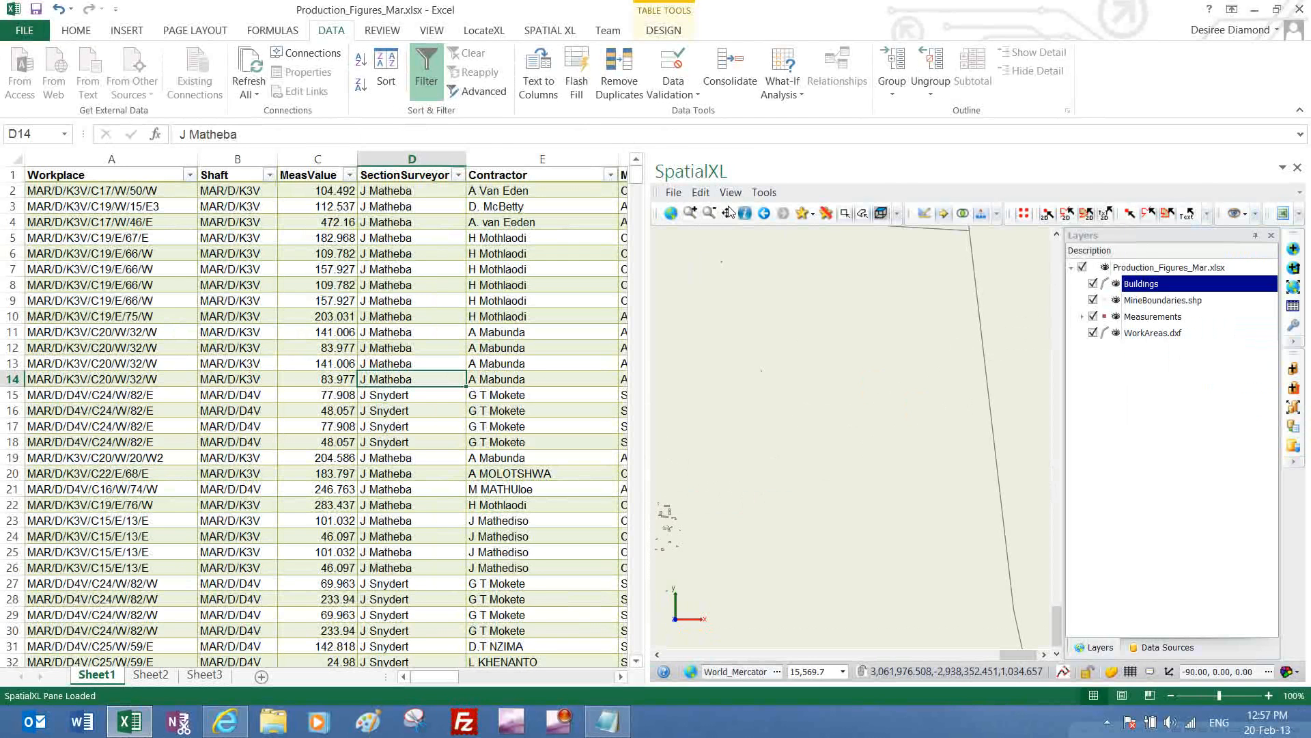
click(672, 213)
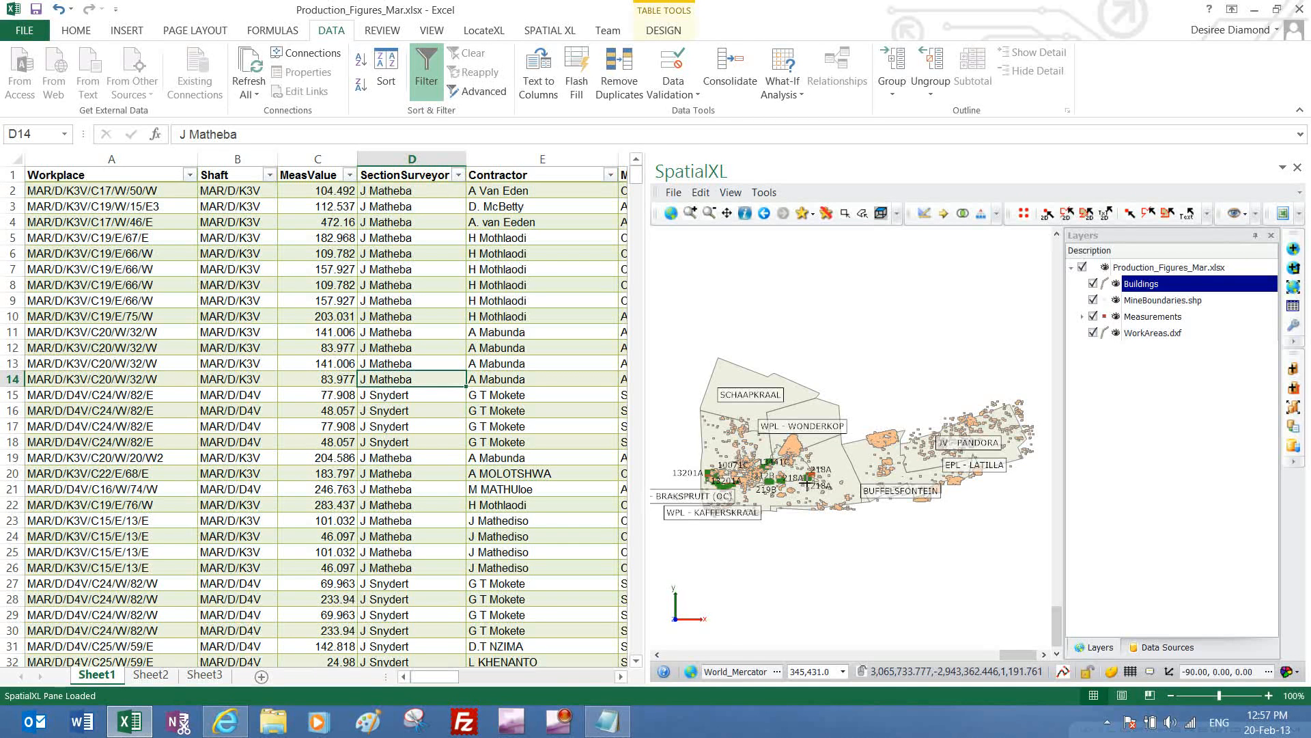
Add a Bing Maps sub layer with Satellite scenery under Production_Figures_Mar.xlsx and move it below the WorkAreas.dxf layer
click(1127, 373)
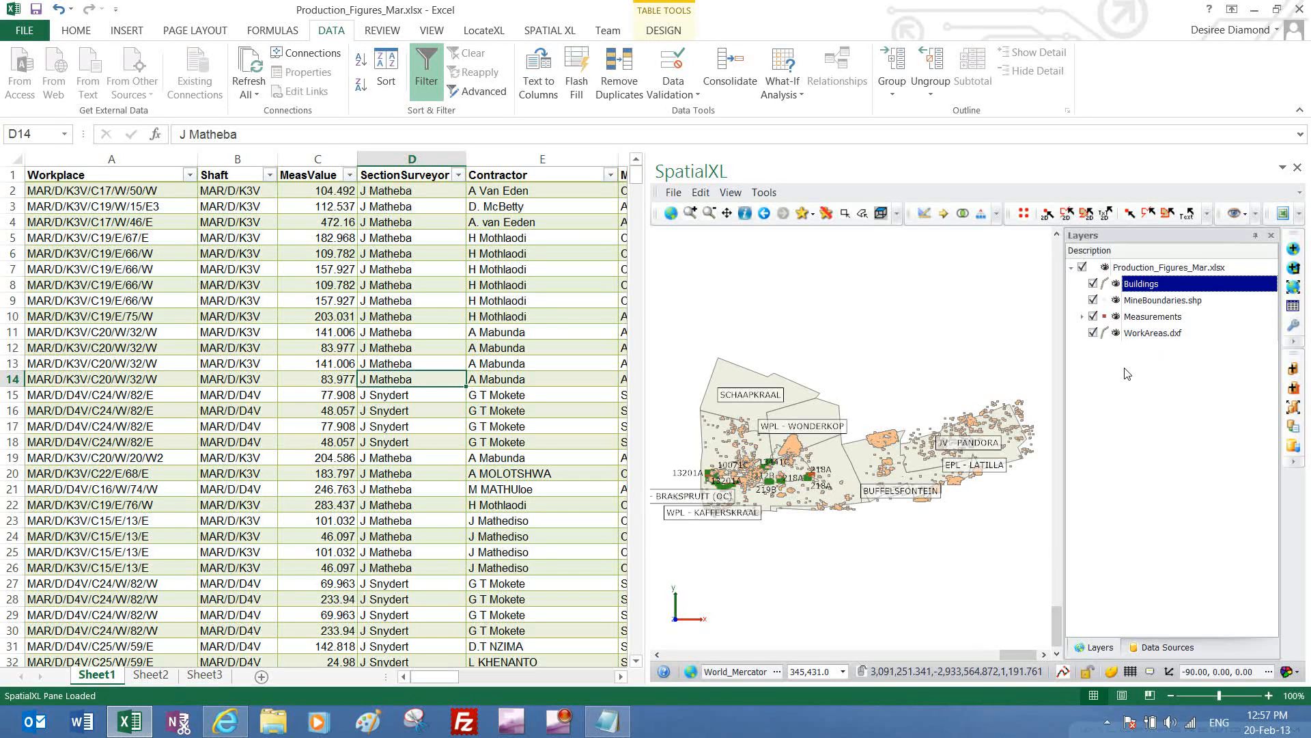
click(1161, 268)
right_click(1161, 269)
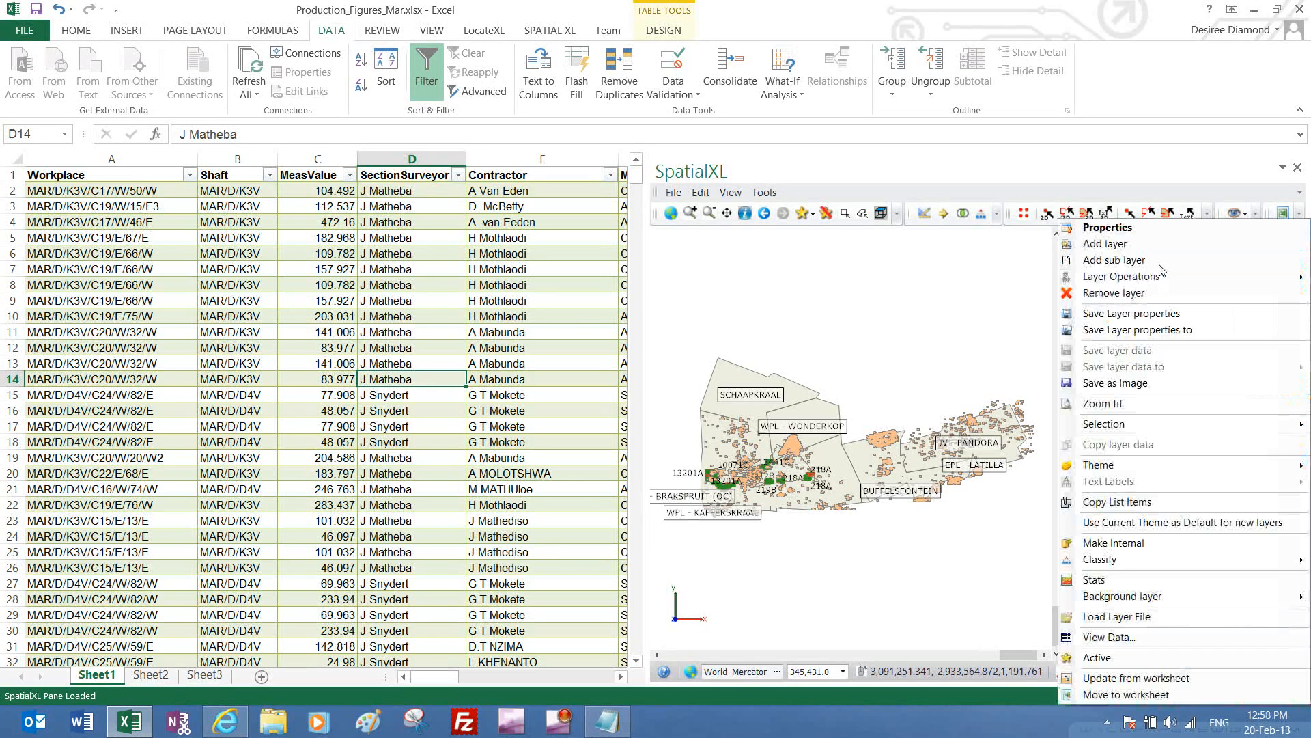
click(1124, 259)
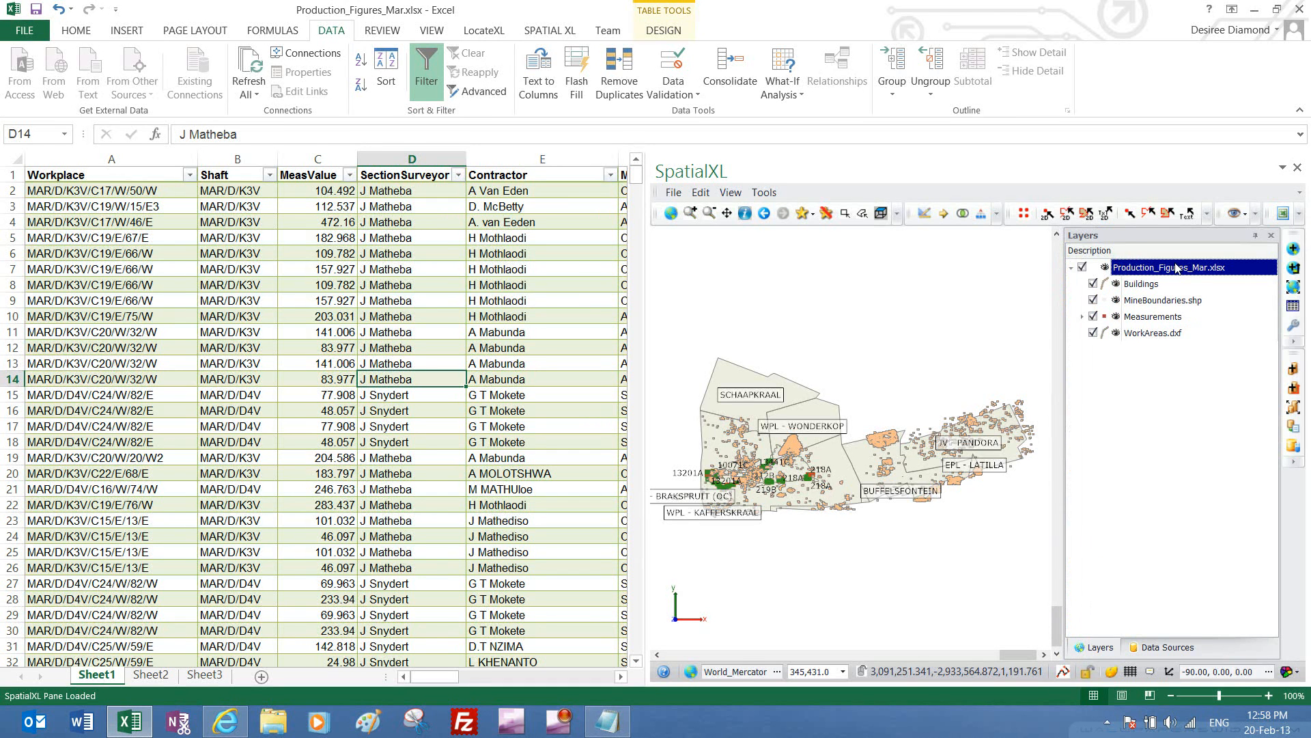
click(410, 199)
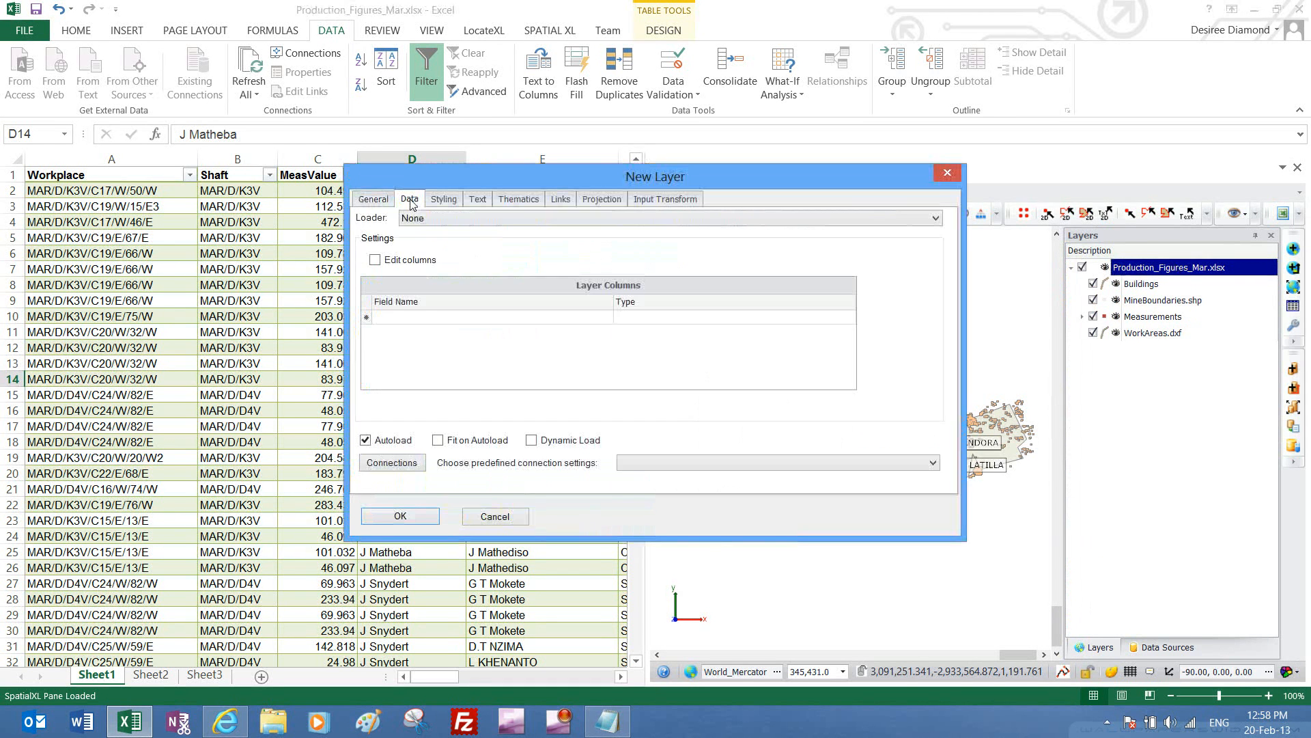
click(422, 220)
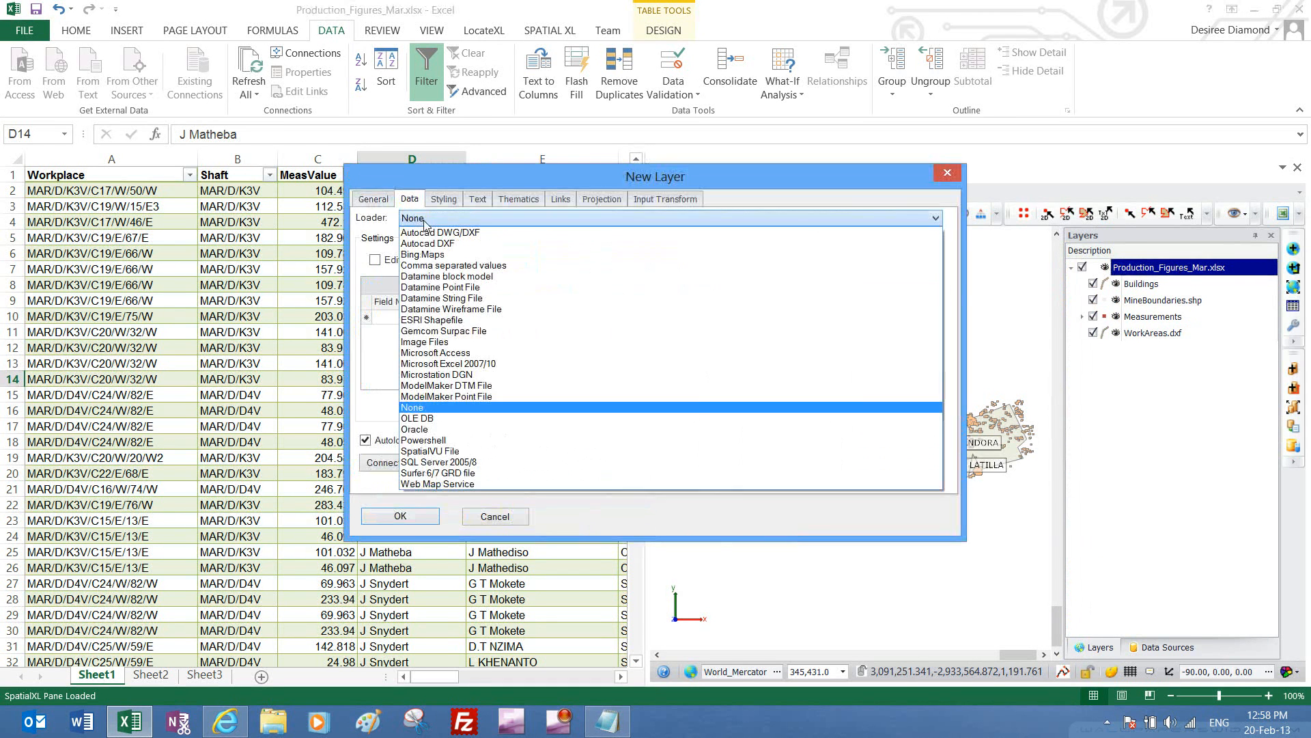
click(422, 256)
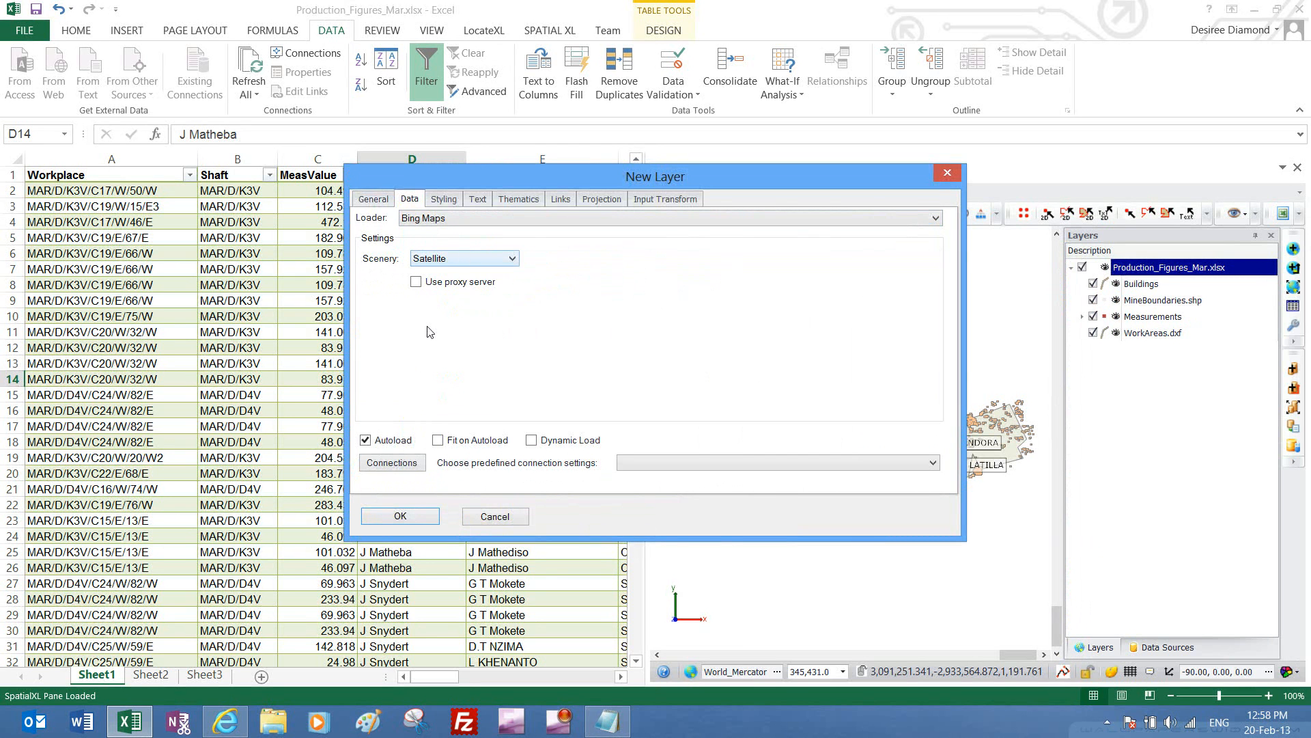
click(400, 517)
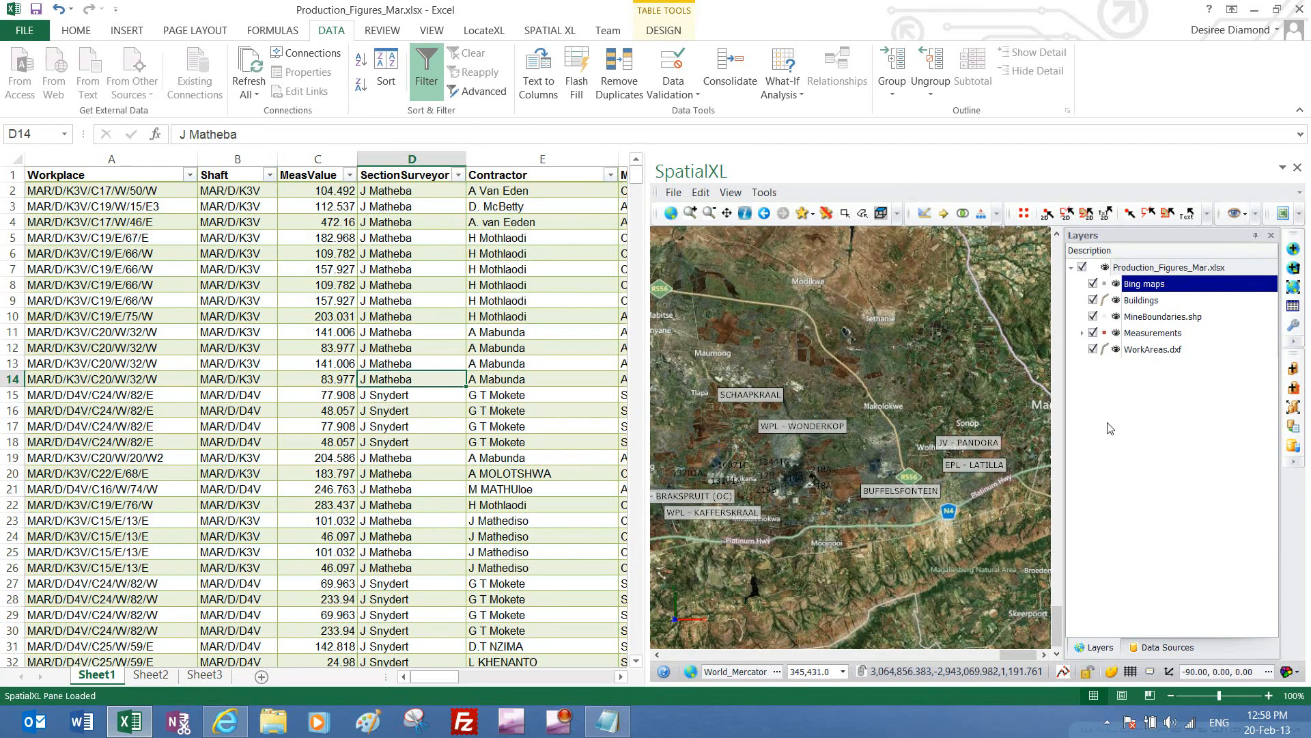
drag(1158, 288, 1149, 361)
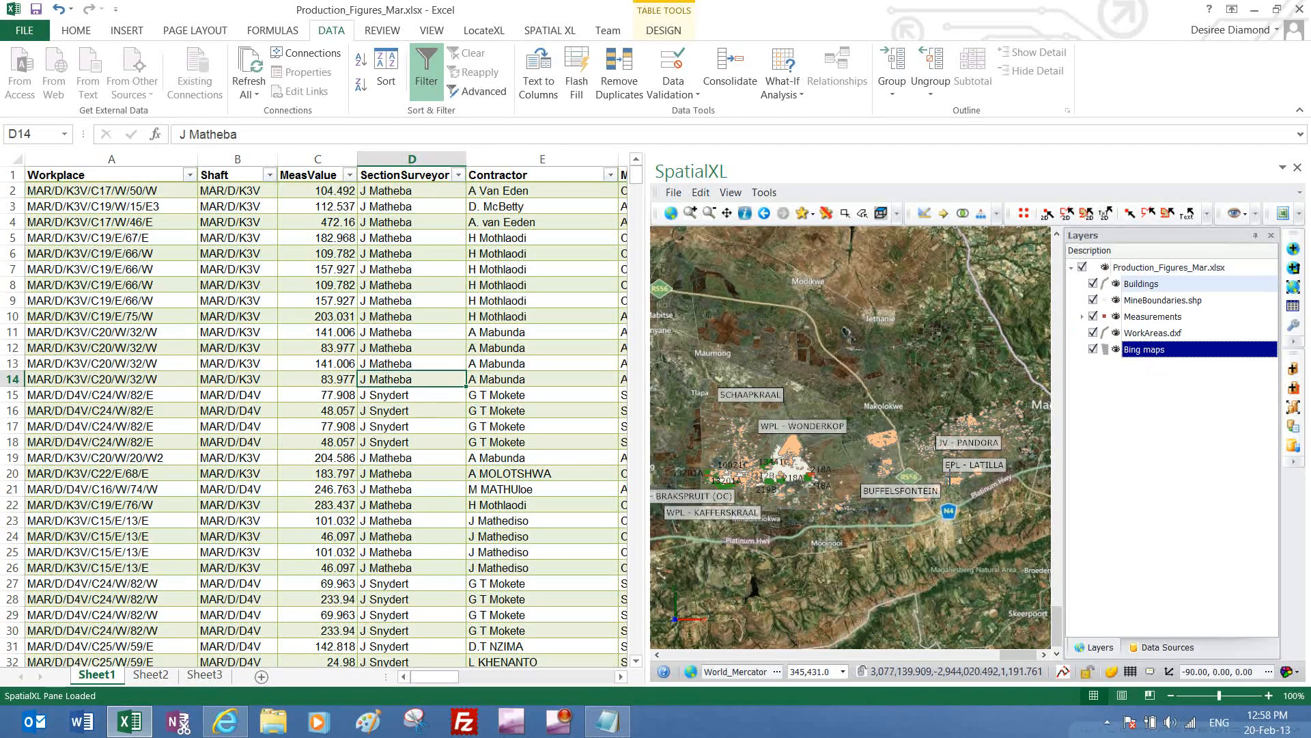
Hide the WorkAreas.dxf layer so the satellite imagery around the mine workings is uncovered
click(794, 465)
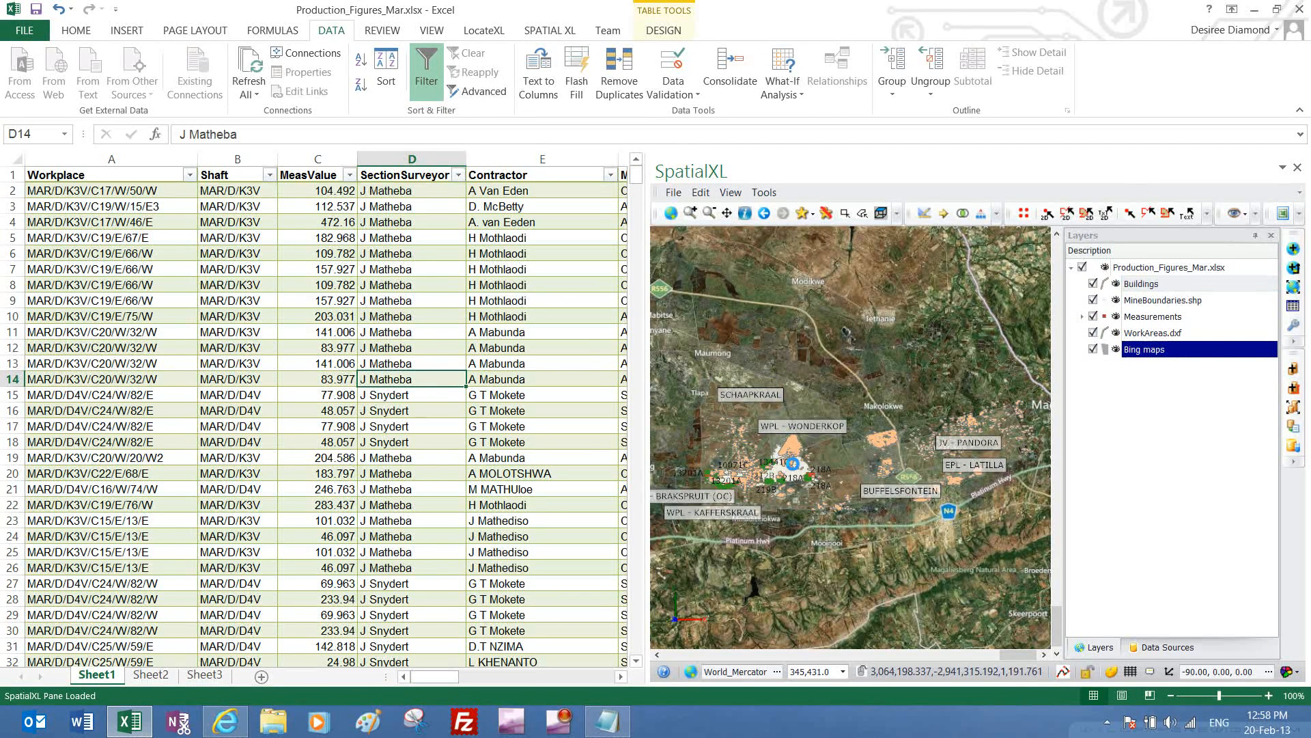
scroll(793, 464, down, 1)
scroll(793, 464, up, 1)
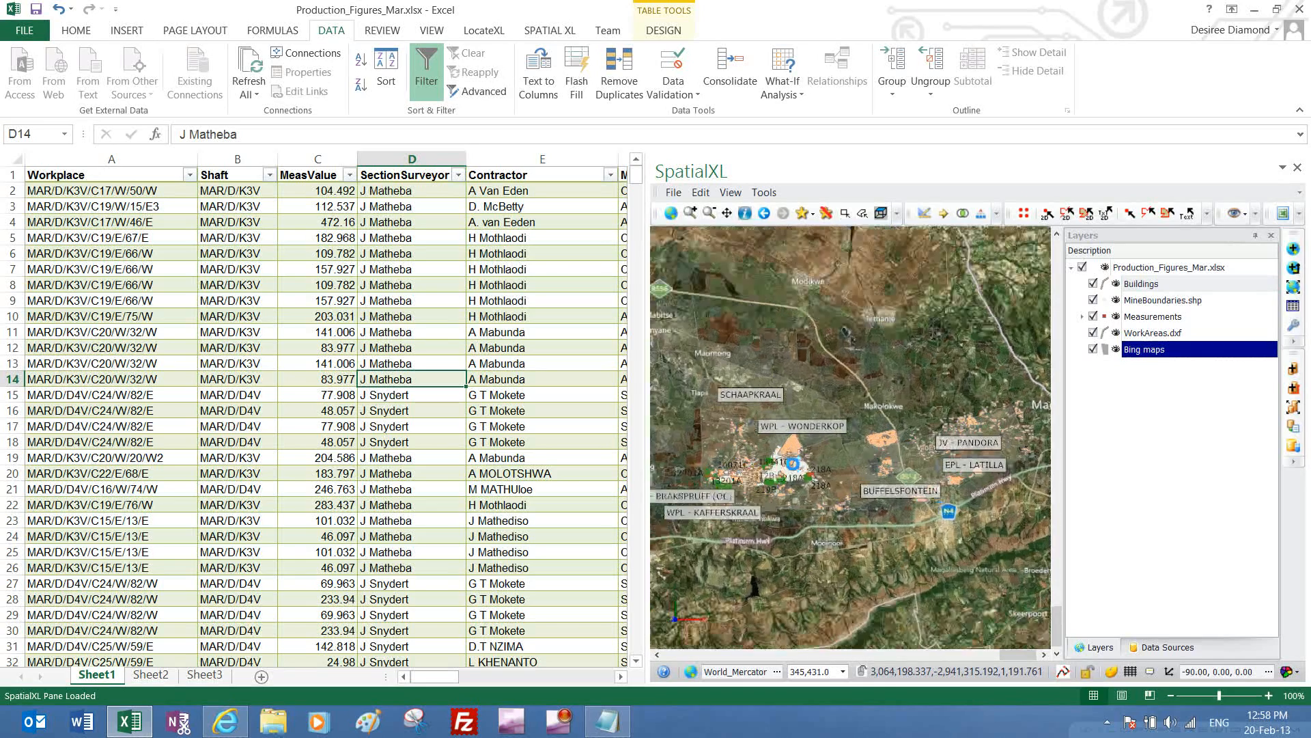
scroll(793, 464, up, 1)
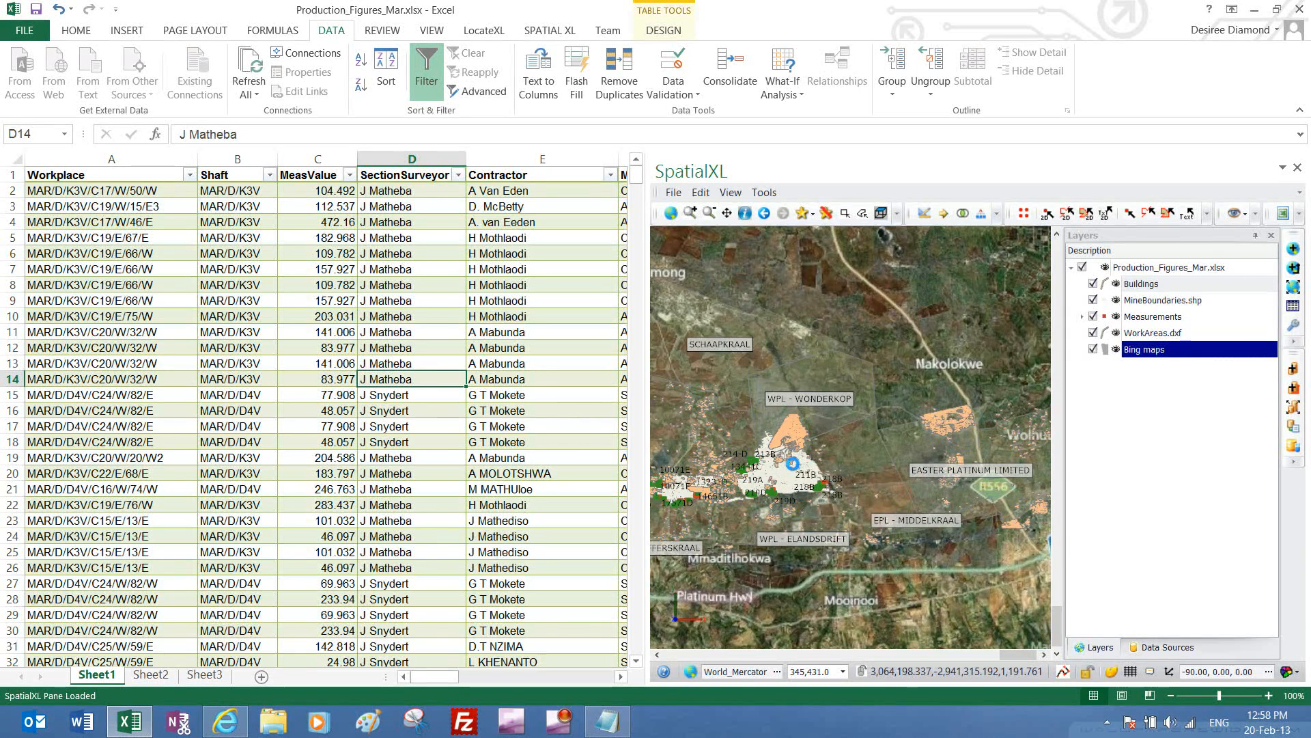
scroll(792, 464, up, 1)
scroll(792, 464, up, 5)
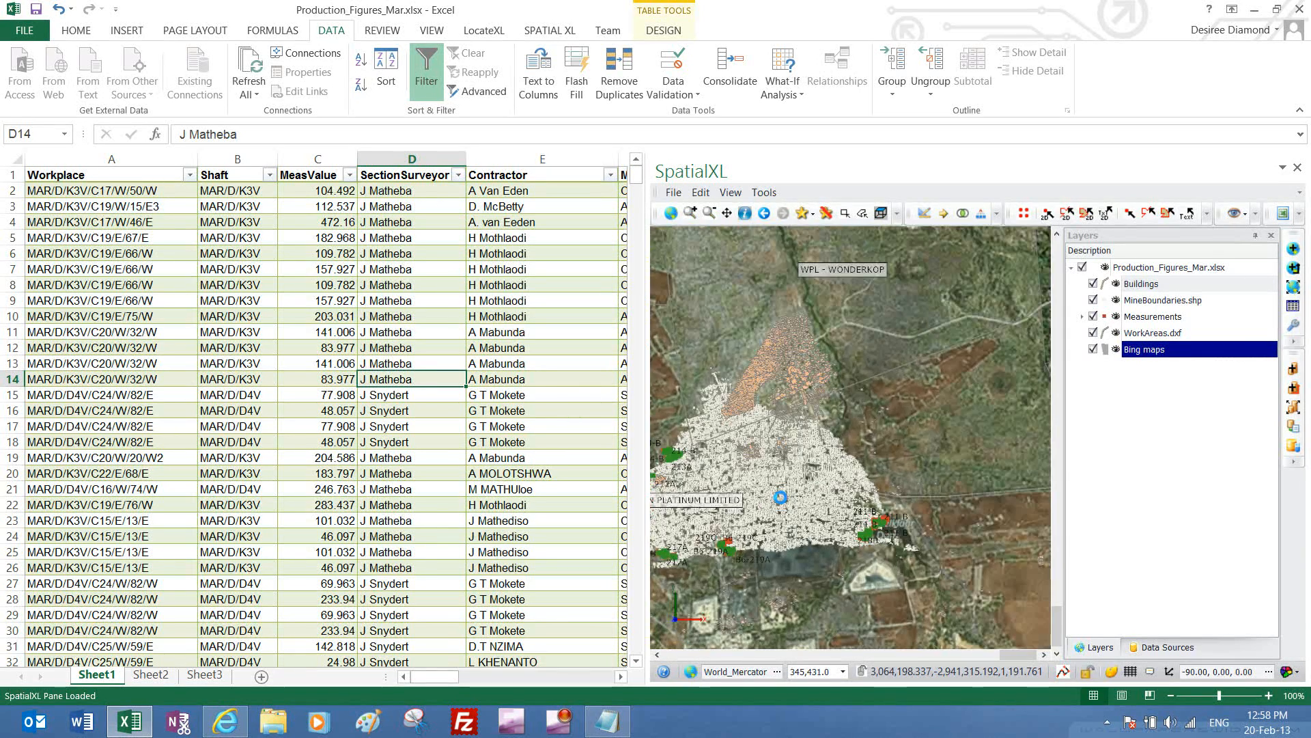
scroll(782, 493, up, 10)
click(1094, 333)
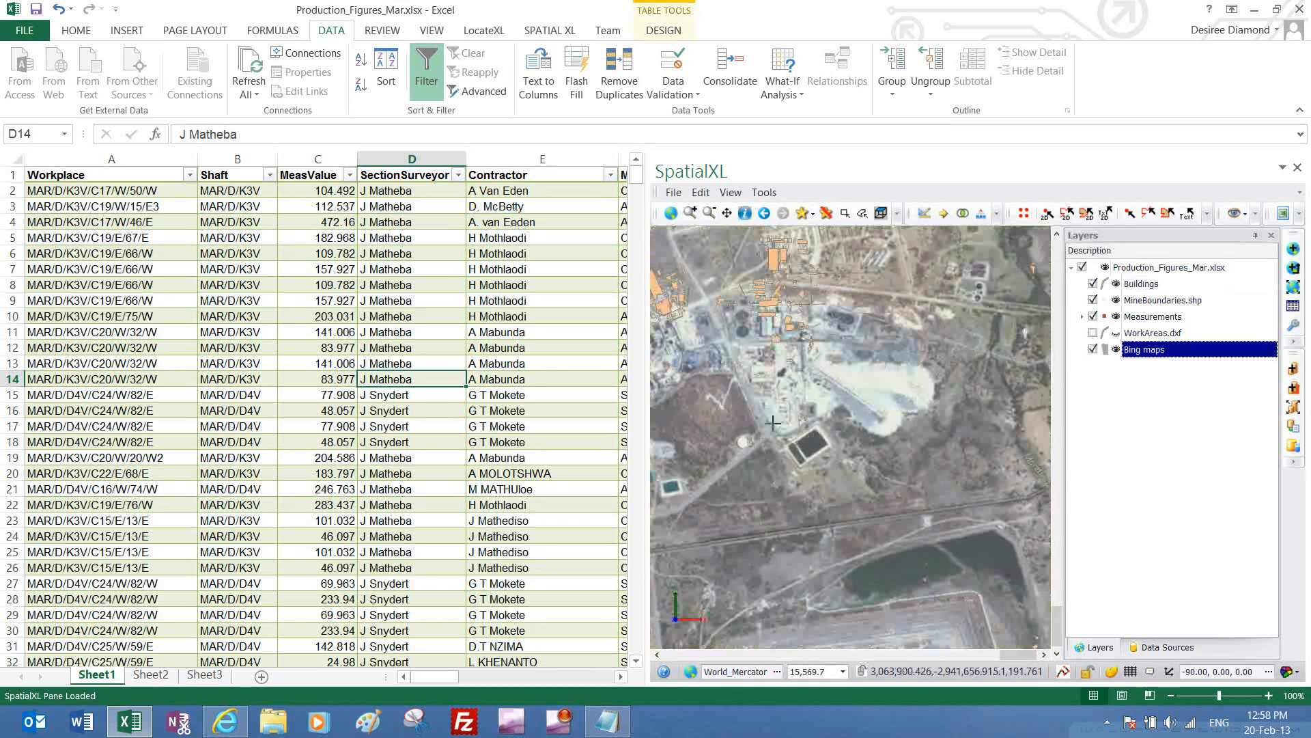
Examine the buildings against the satellite imagery north of the plant and the mine's location within southern Africa
click(727, 213)
drag(722, 281, 752, 377)
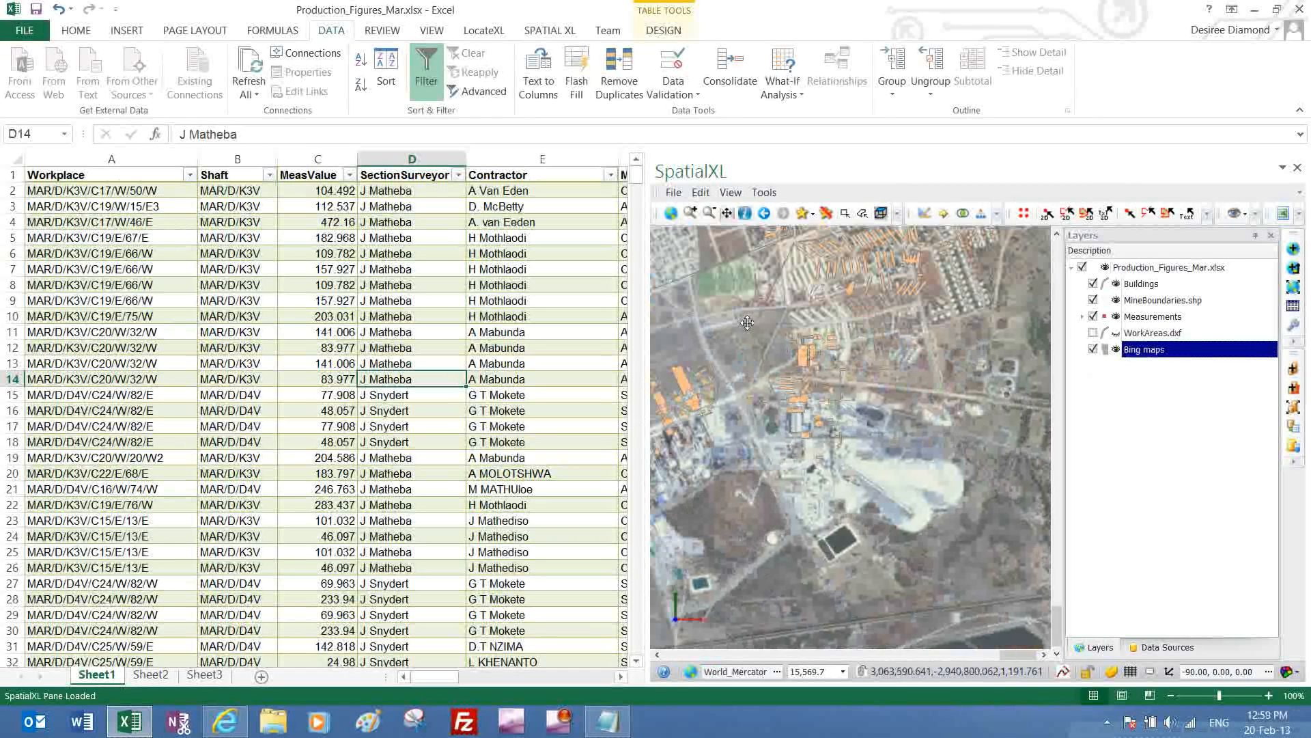
drag(765, 309, 757, 372)
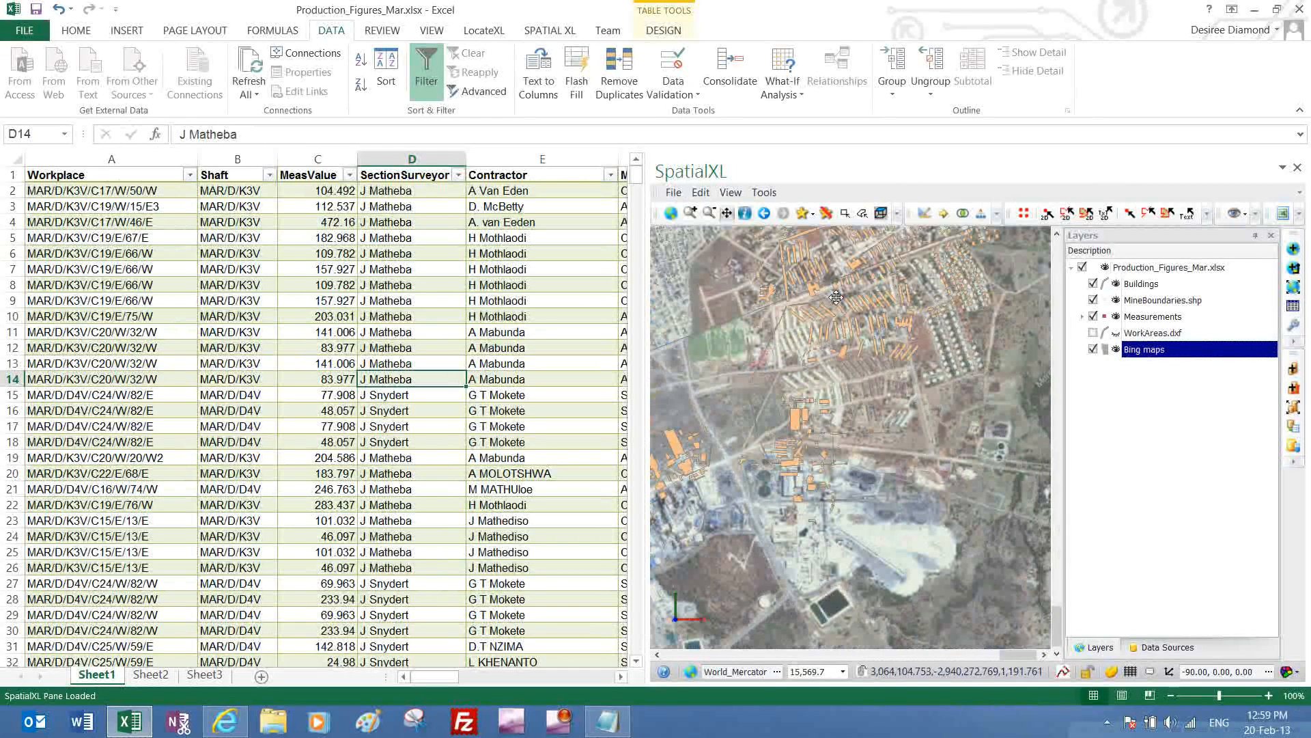
scroll(816, 355, down, 2)
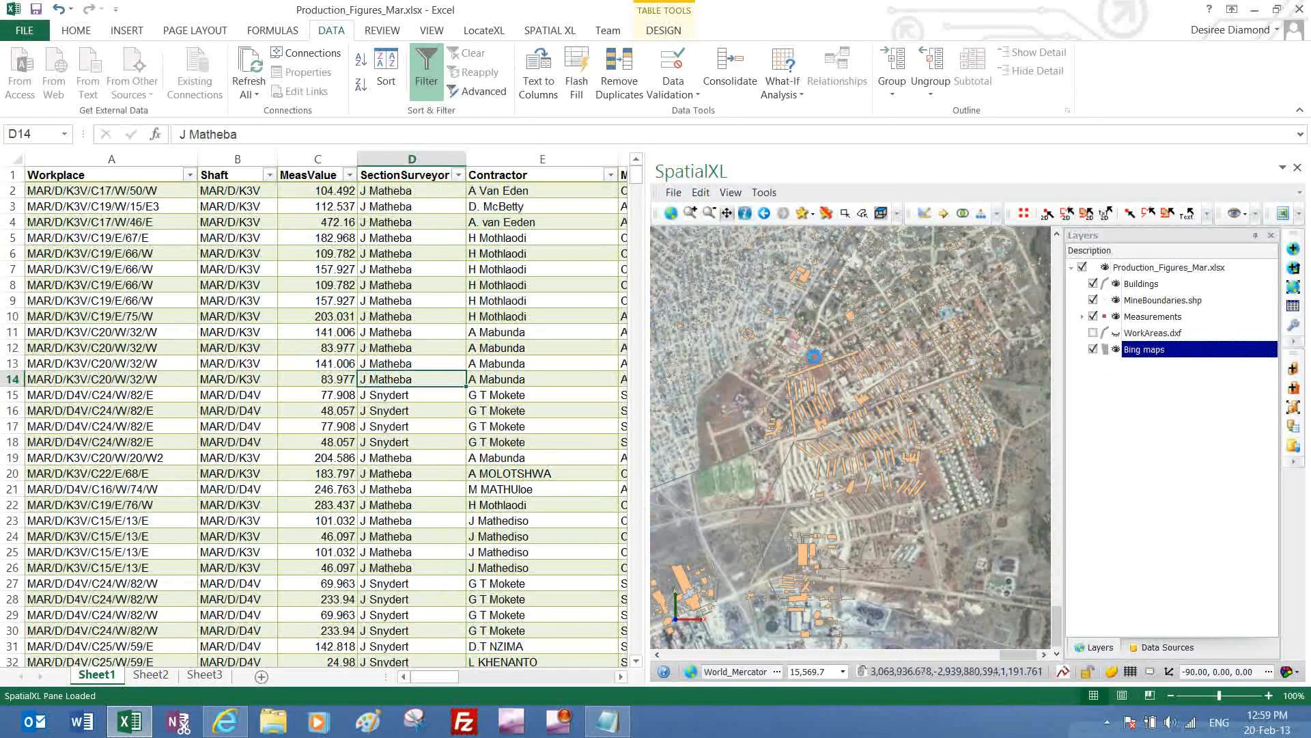
scroll(821, 360, down, 2)
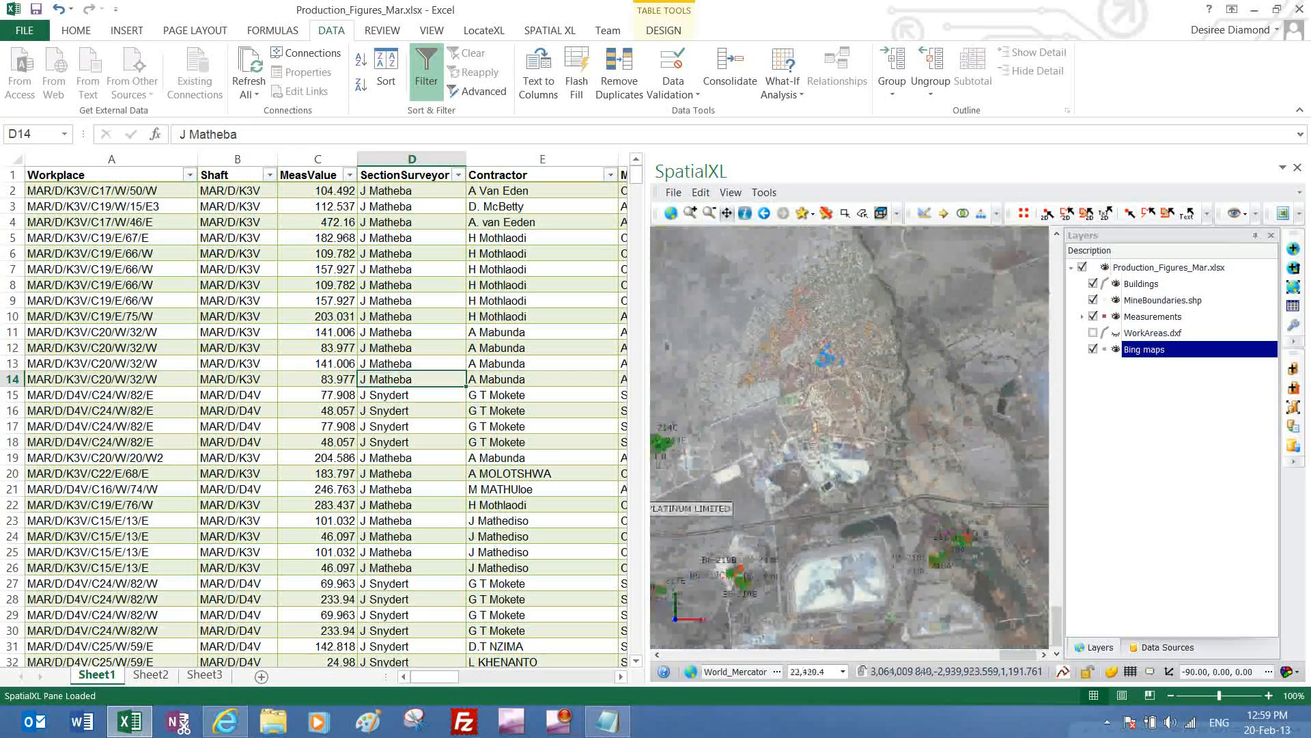
scroll(834, 360, down, 2)
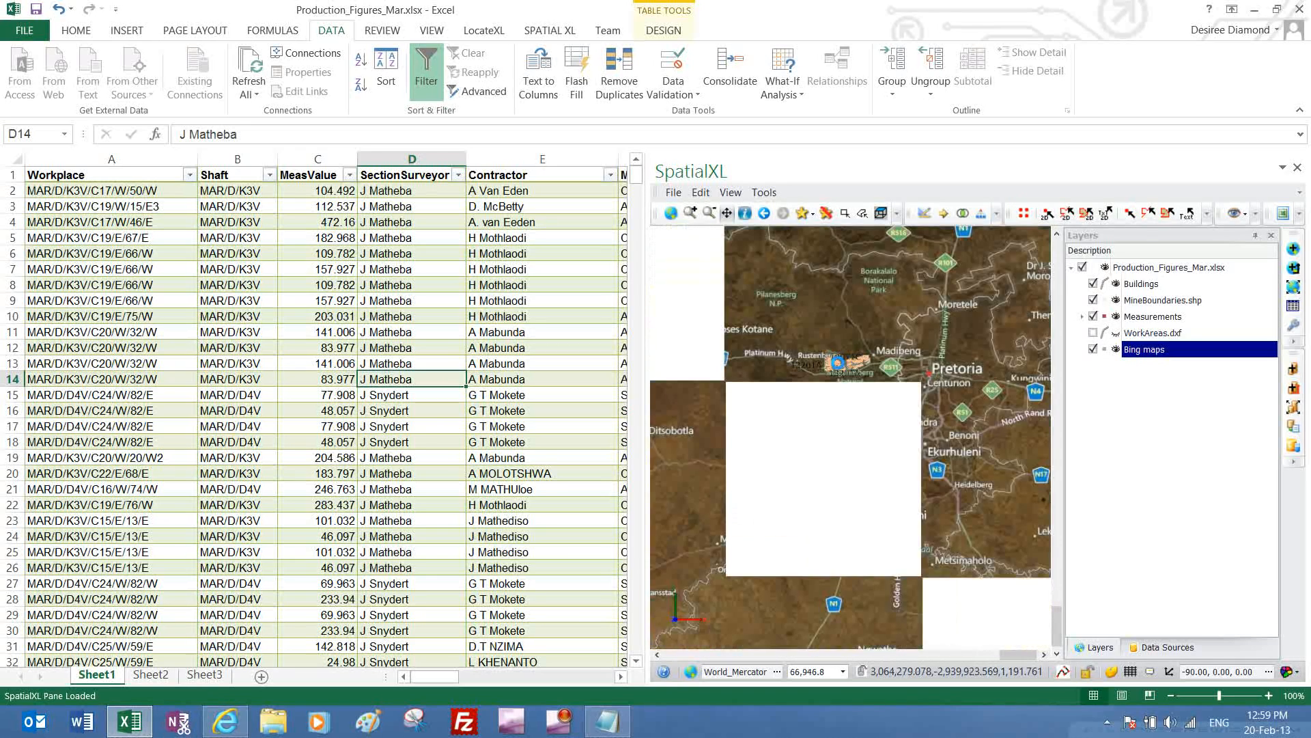
scroll(834, 360, down, 5)
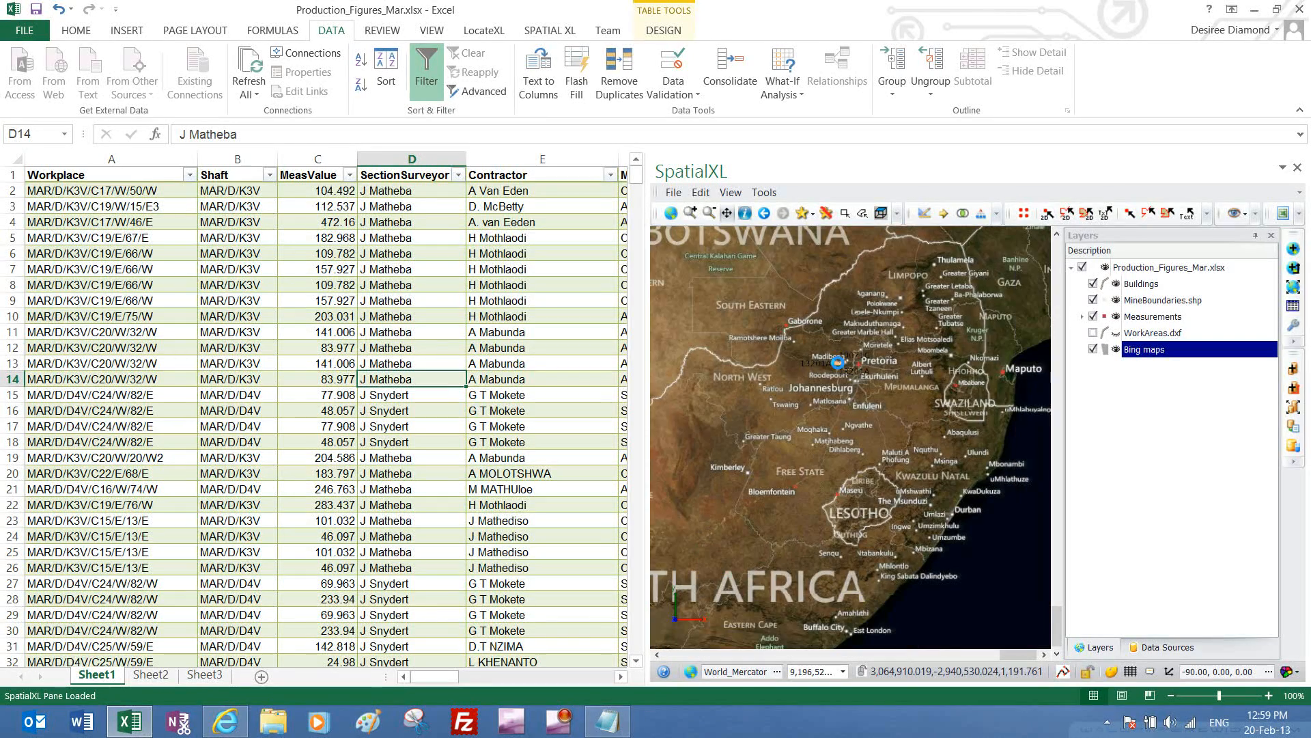
scroll(838, 363, down, 1)
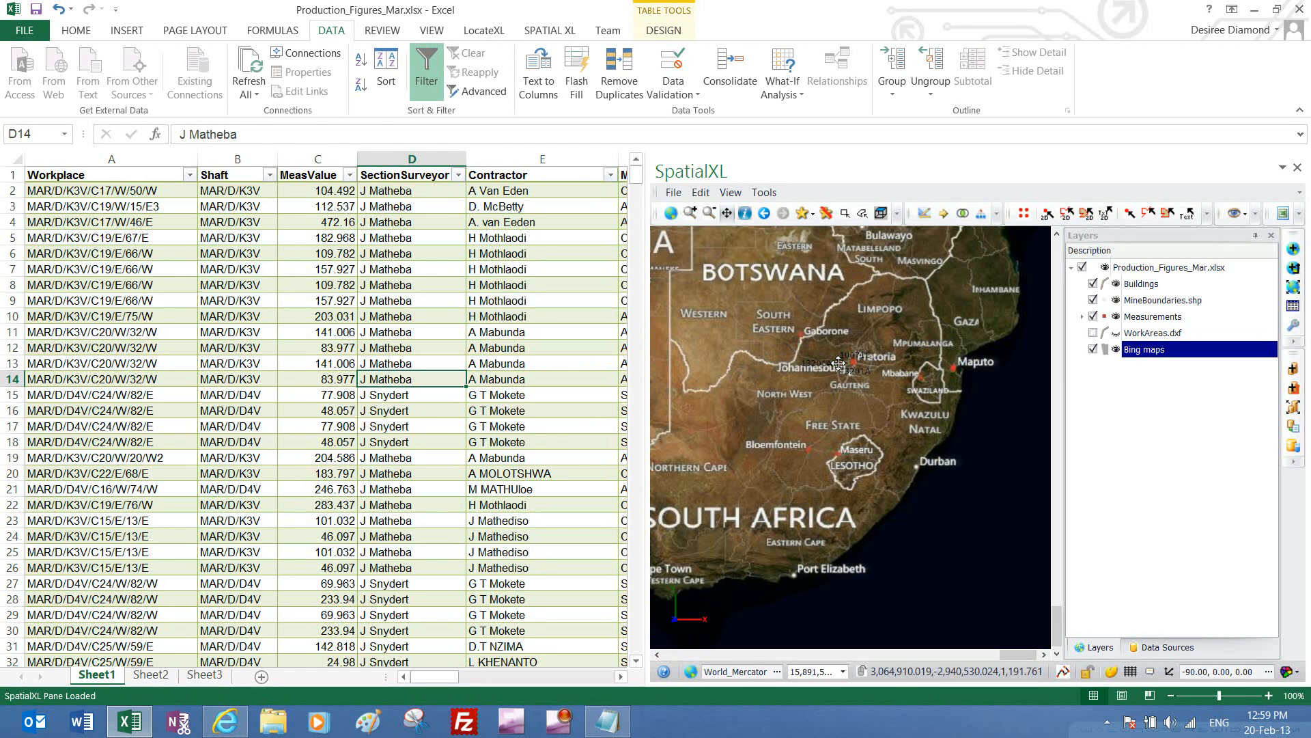